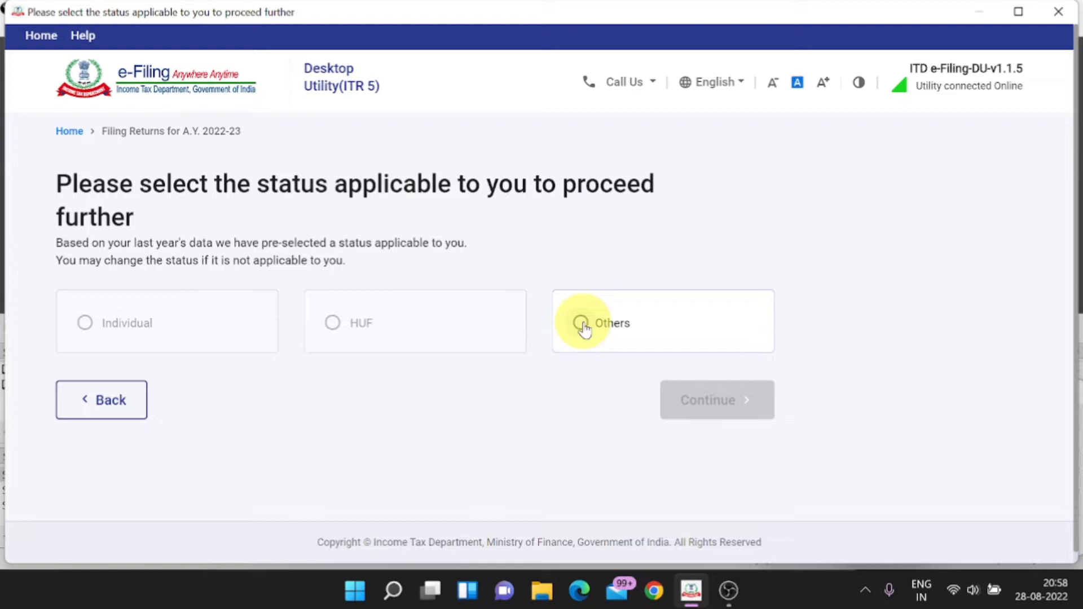
# Step: Set the filing status to Others with Partnership Firm as taxpayer type and continue
pyautogui.click(581, 324)
pyautogui.scroll(-3, 583, 330)
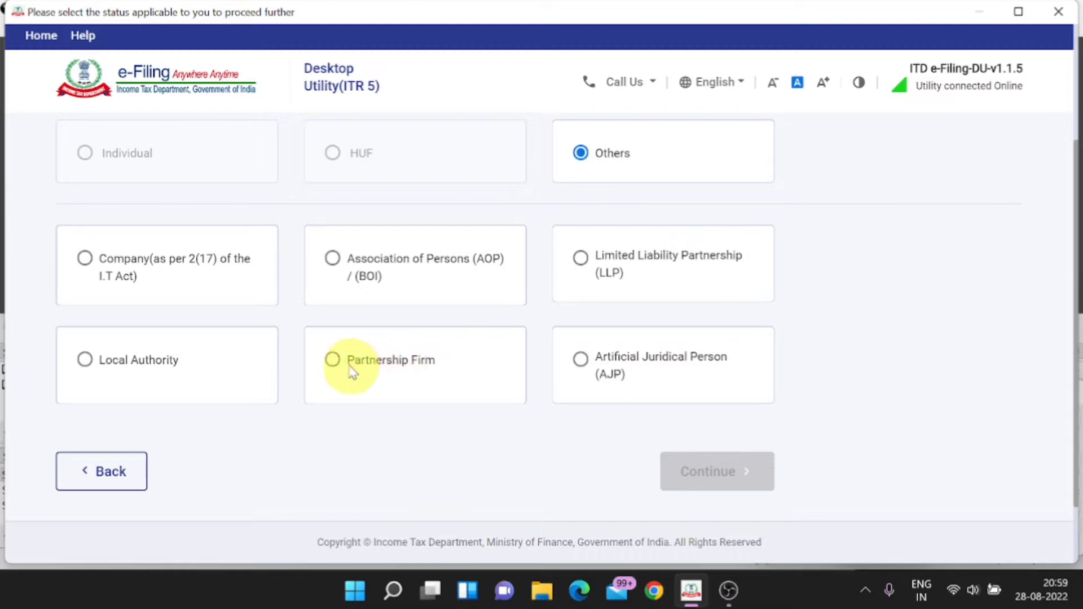
pyautogui.click(332, 360)
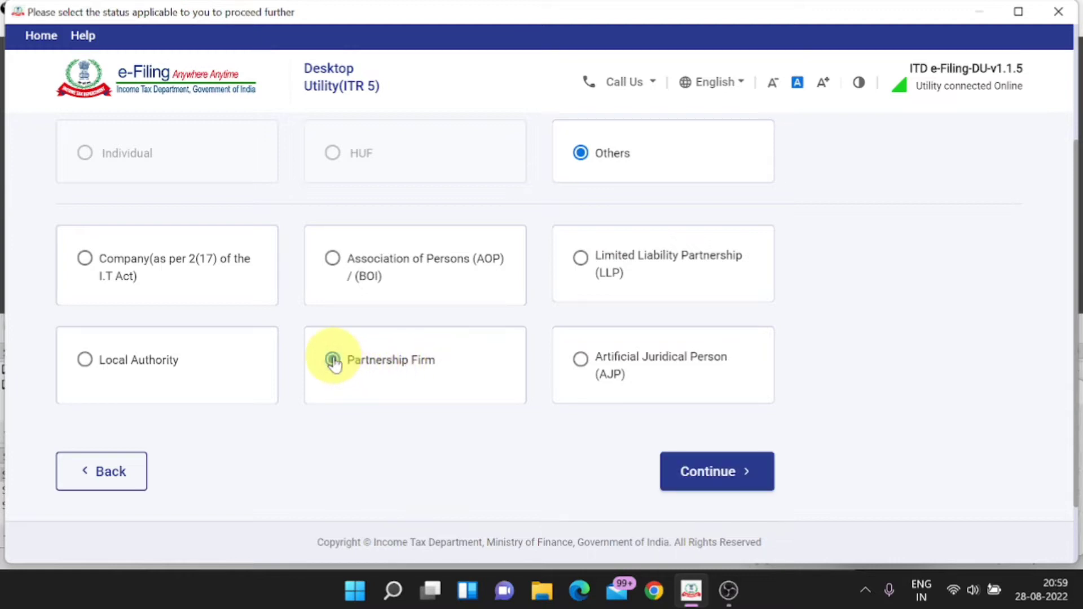
pyautogui.click(724, 474)
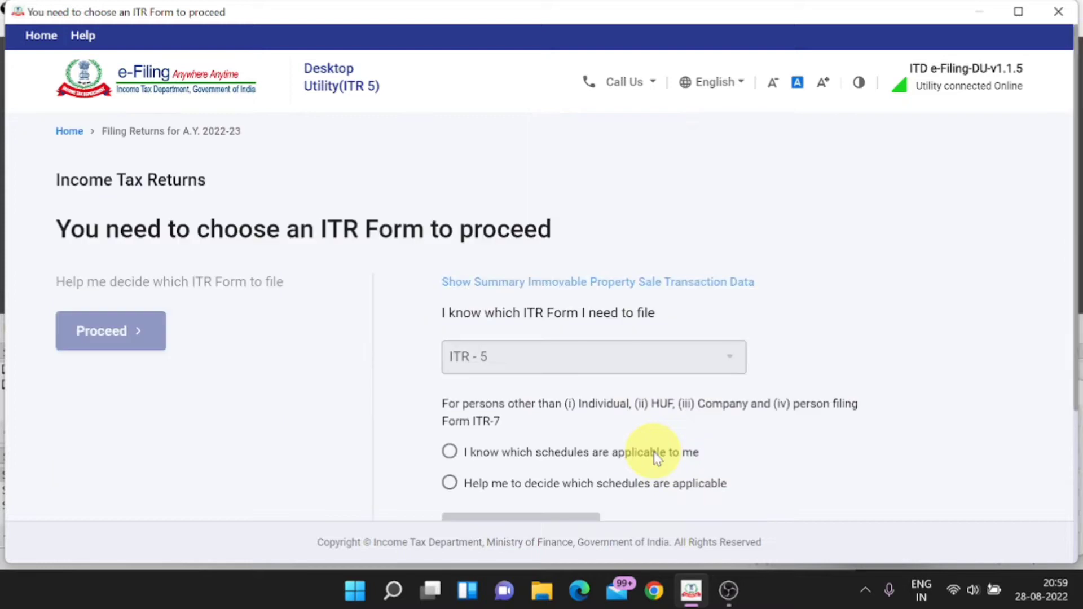
# Step: Choose to select the applicable schedules yourself and proceed with ITR 5
pyautogui.scroll(-3, 654, 456)
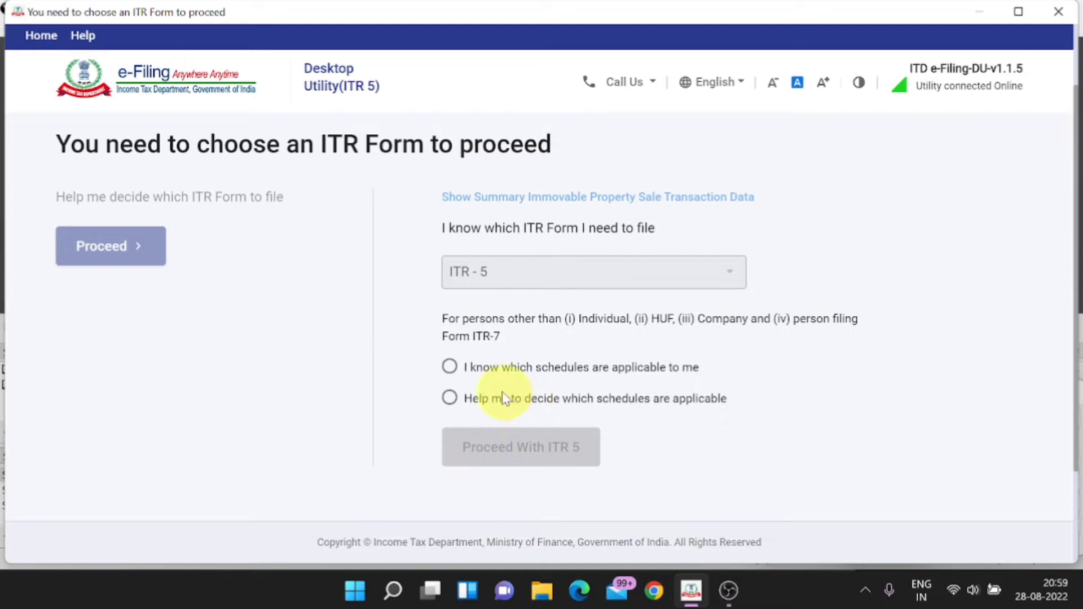
pyautogui.click(451, 368)
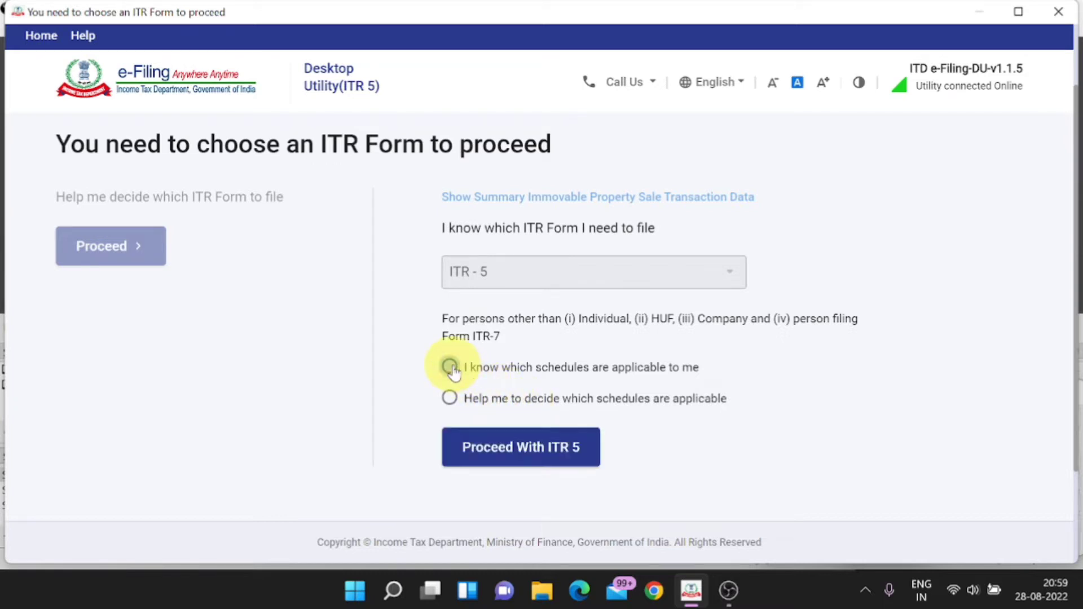
pyautogui.click(552, 449)
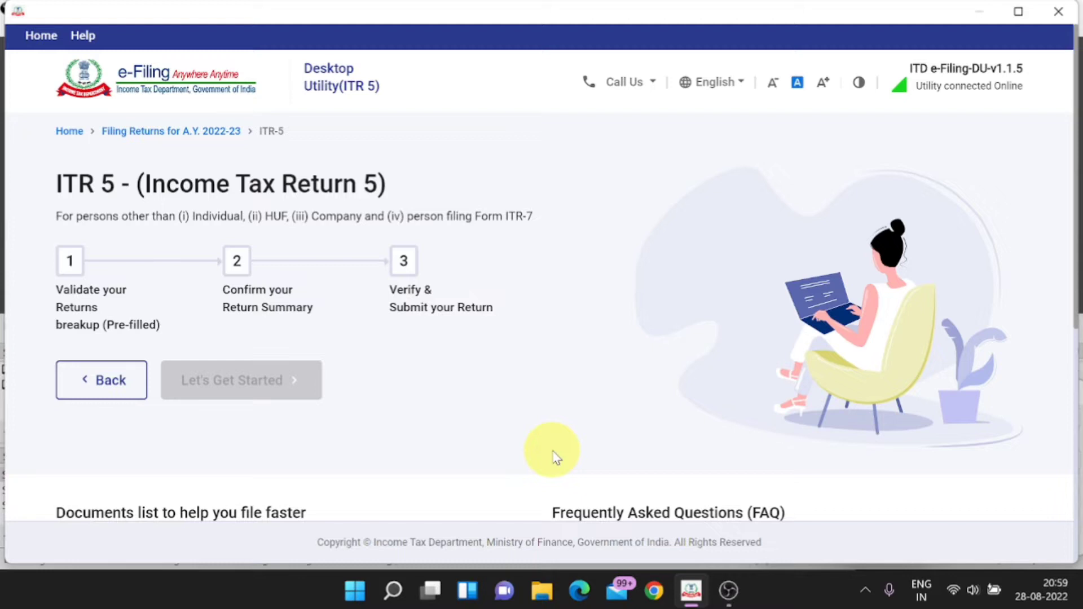
# Step: Start the ITR 5 return and list the Business schedules on the Select Schedule page
pyautogui.click(297, 384)
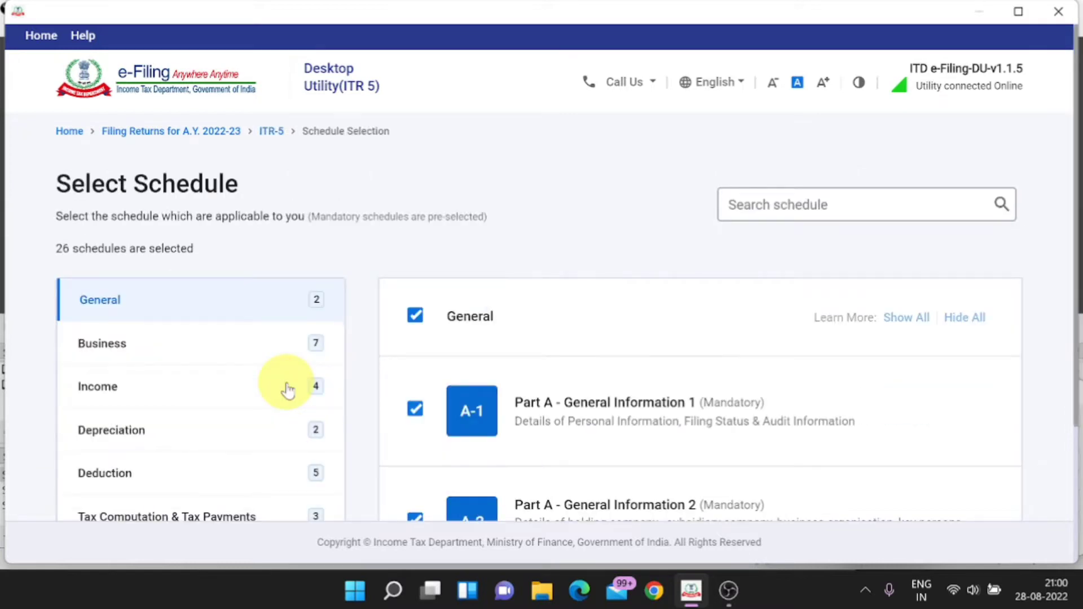
pyautogui.scroll(-2, 287, 390)
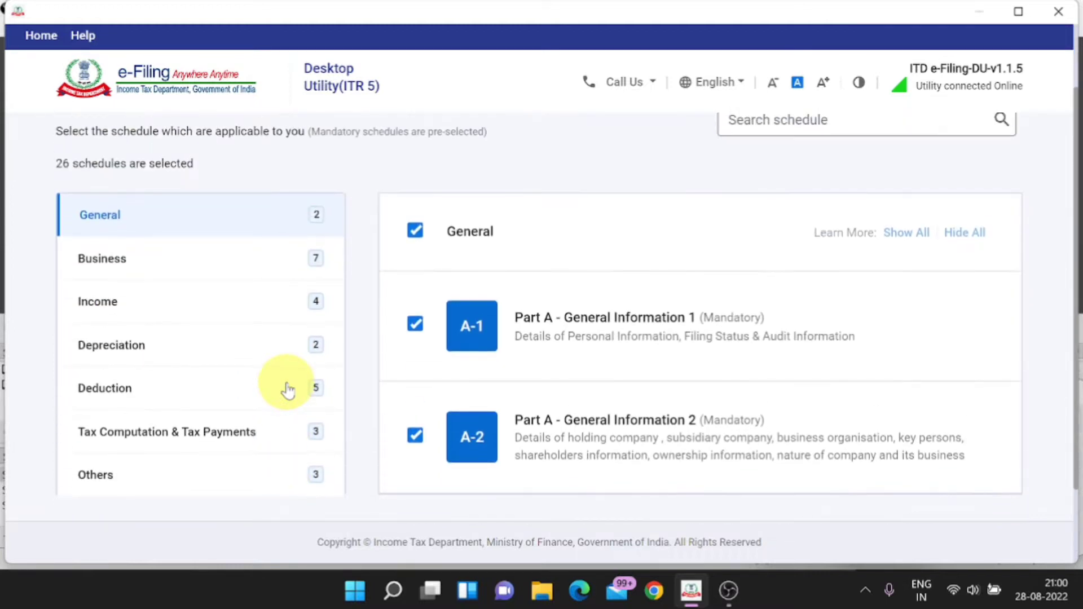
pyautogui.scroll(2, 288, 389)
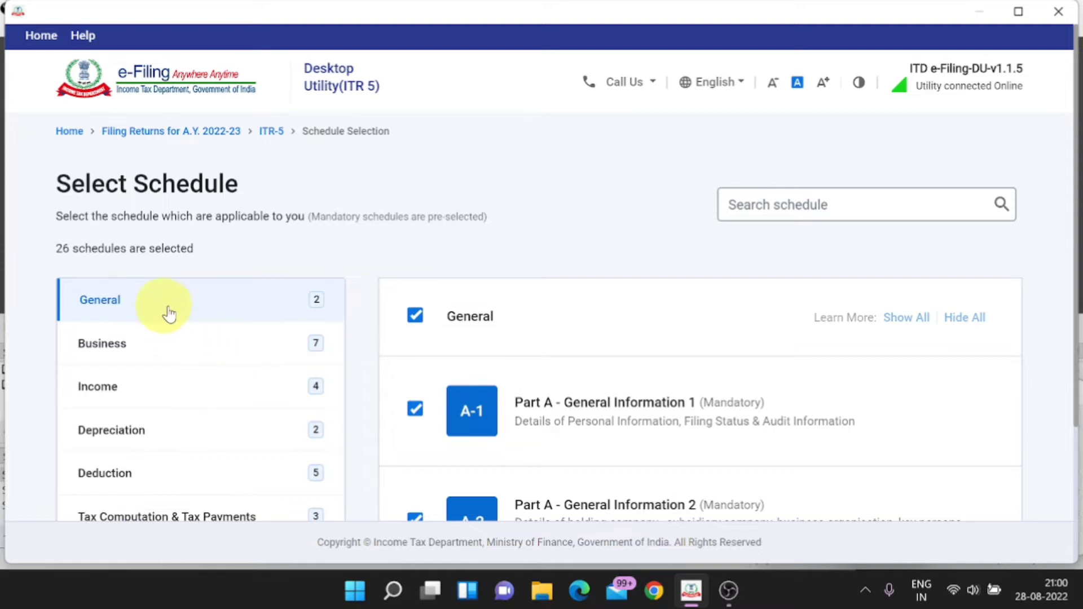
pyautogui.scroll(-1, 176, 314)
pyautogui.scroll(-2, 176, 314)
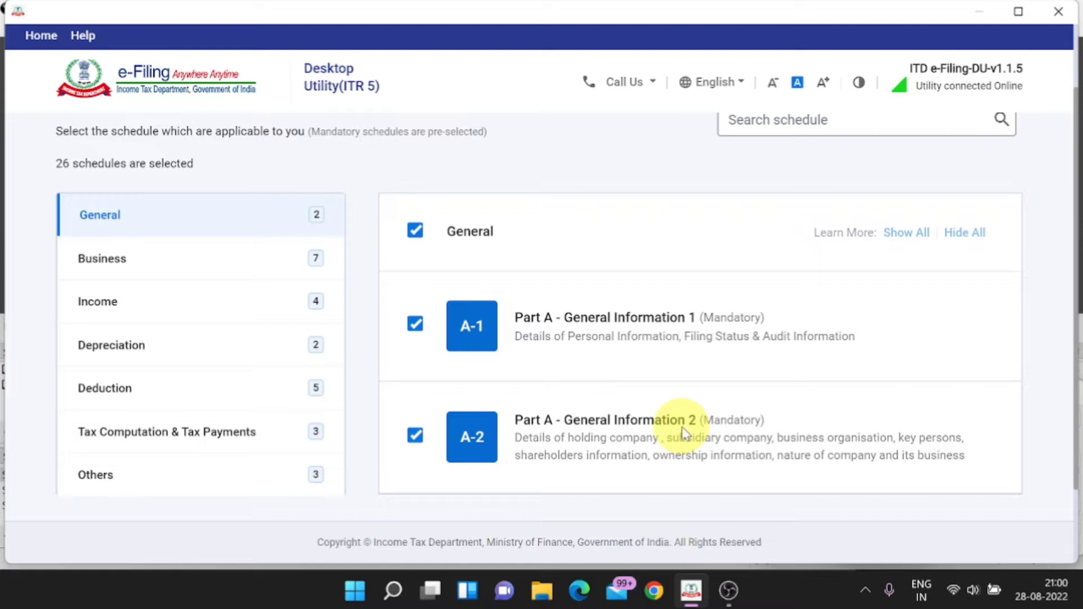
pyautogui.click(107, 264)
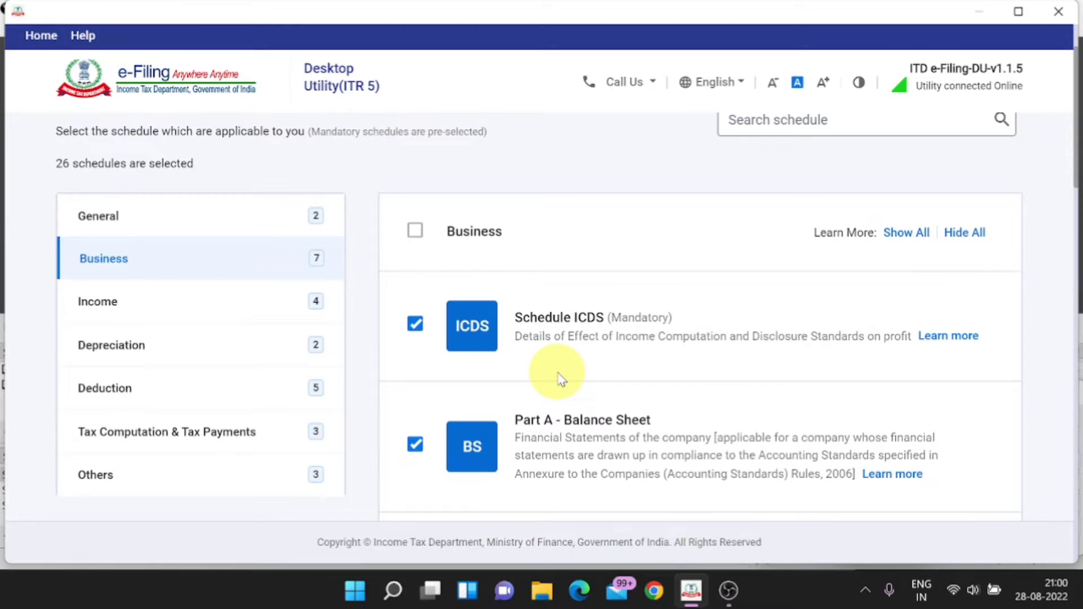
pyautogui.scroll(2, 560, 378)
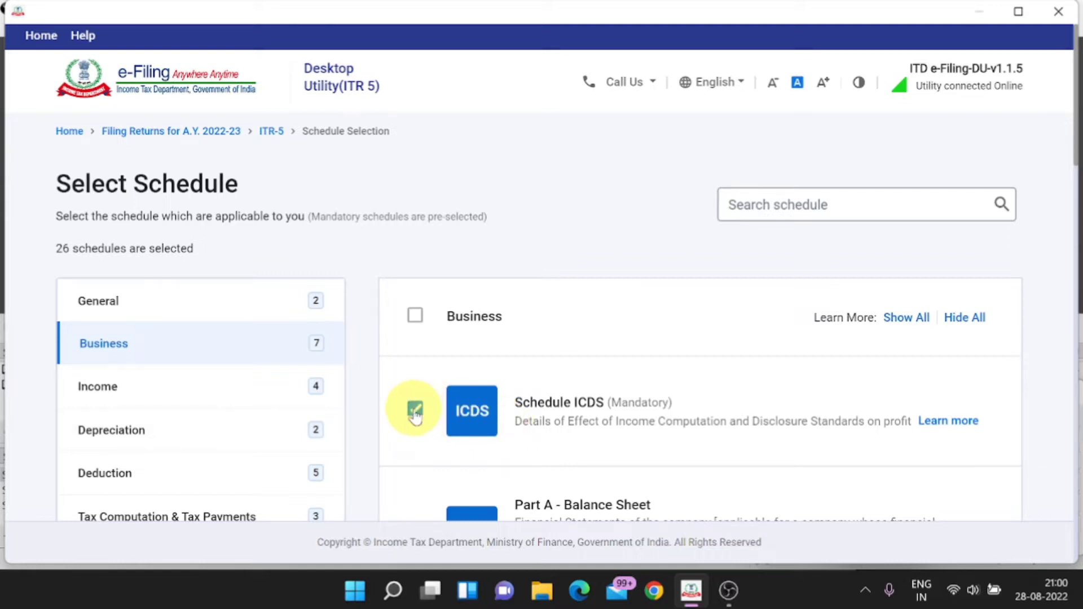
pyautogui.scroll(-3, 415, 414)
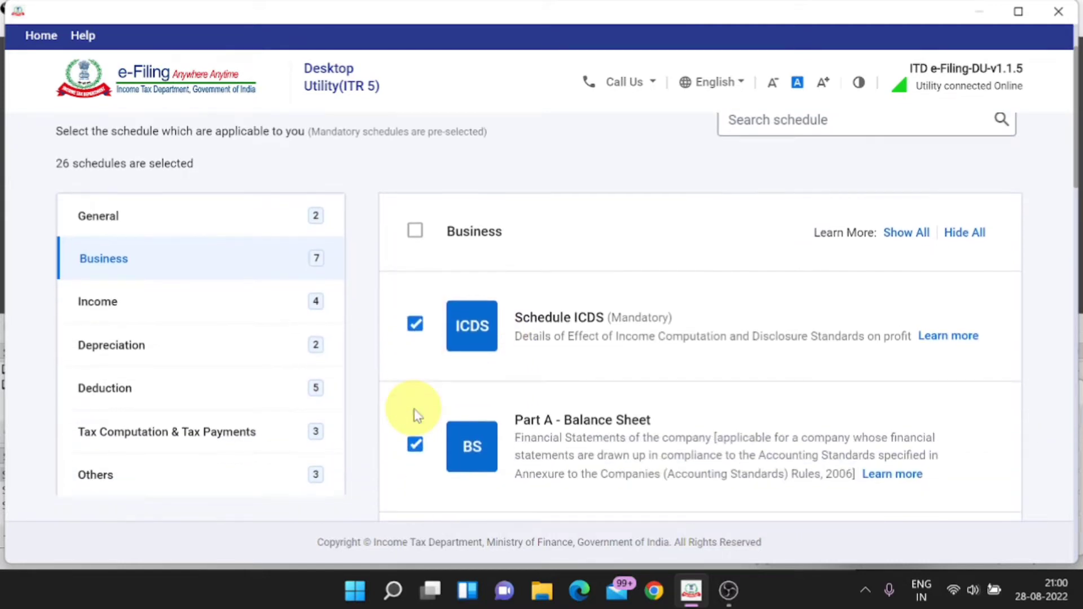
pyautogui.scroll(-3, 606, 367)
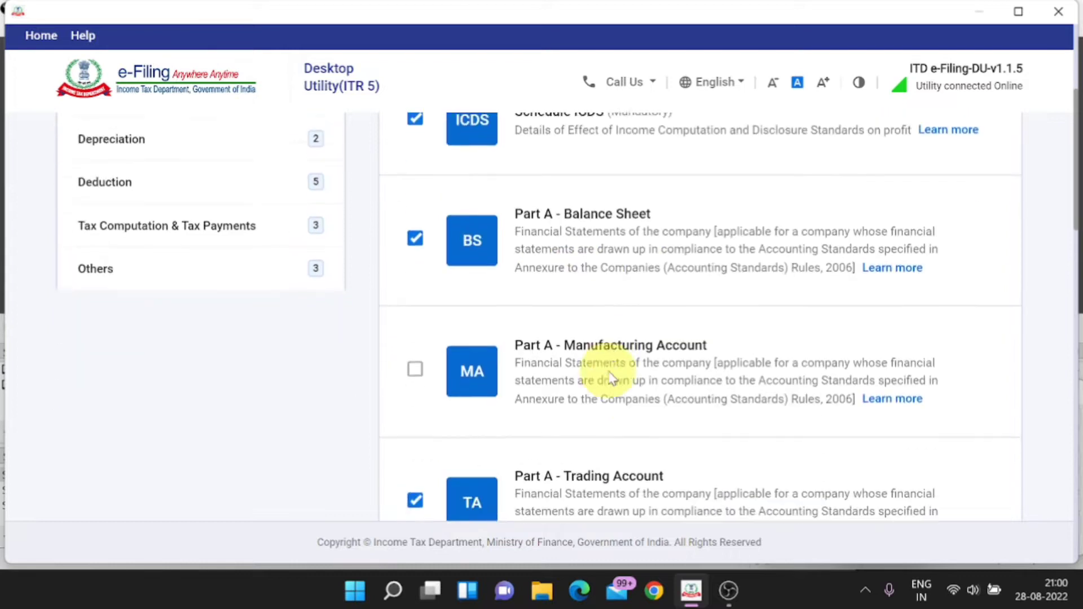
pyautogui.scroll(-4, 621, 431)
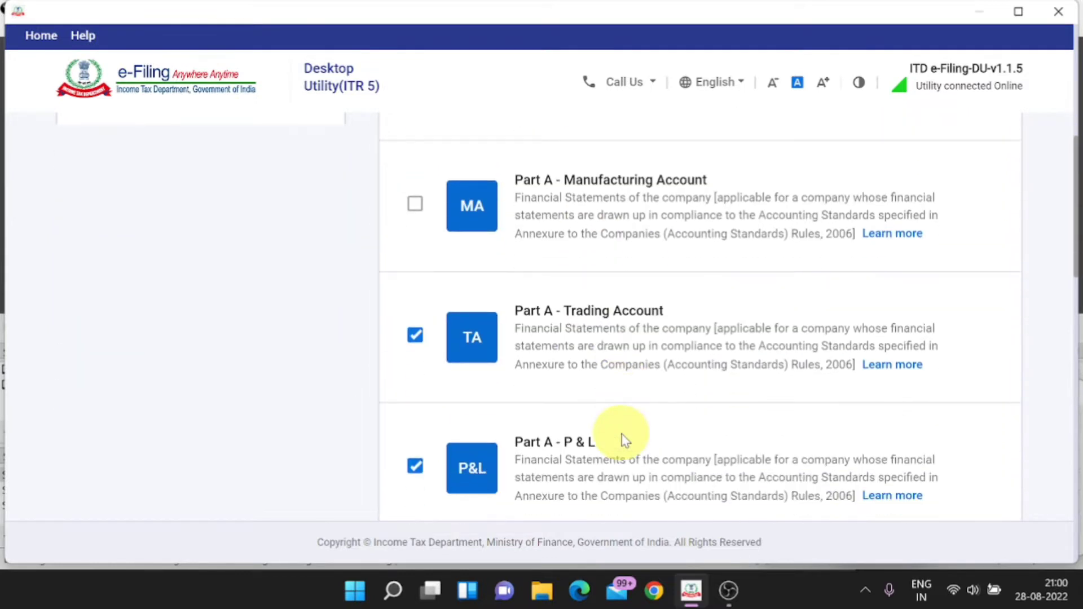
pyautogui.scroll(-2, 687, 432)
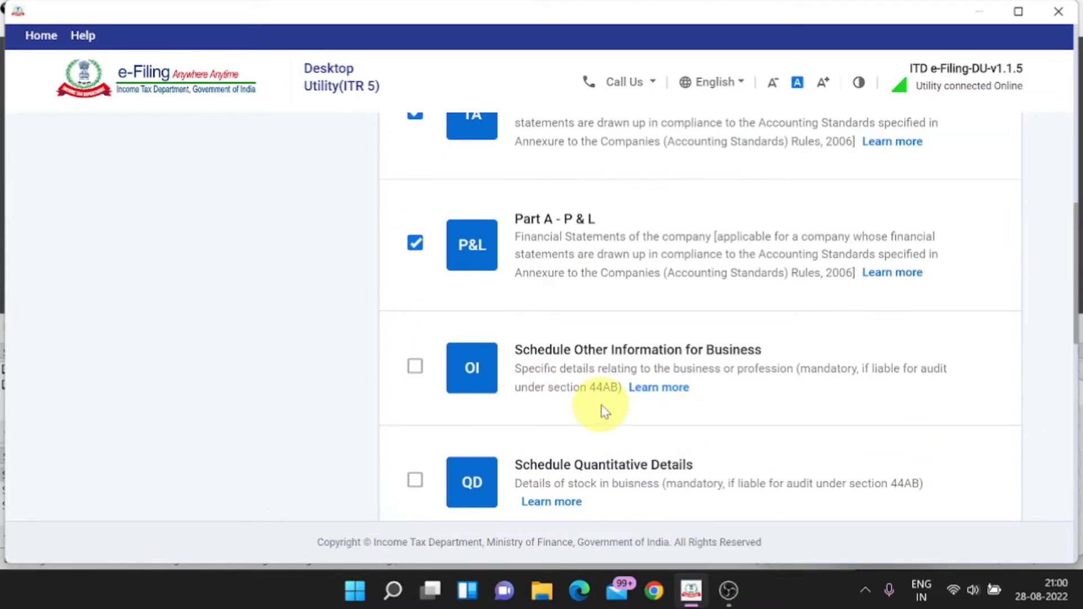
pyautogui.scroll(-2, 620, 395)
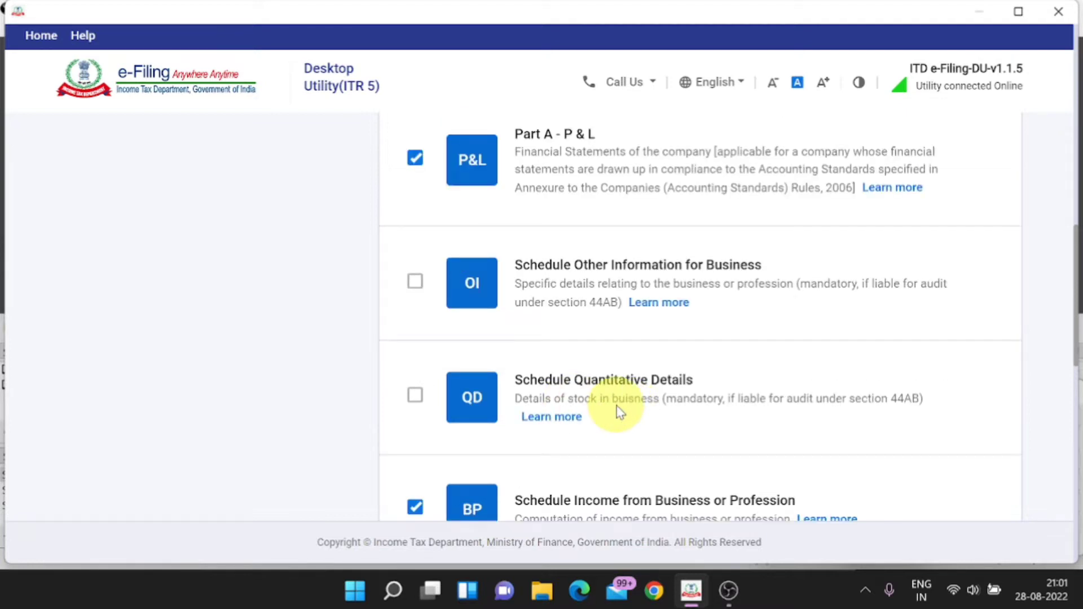
pyautogui.scroll(-9, 619, 411)
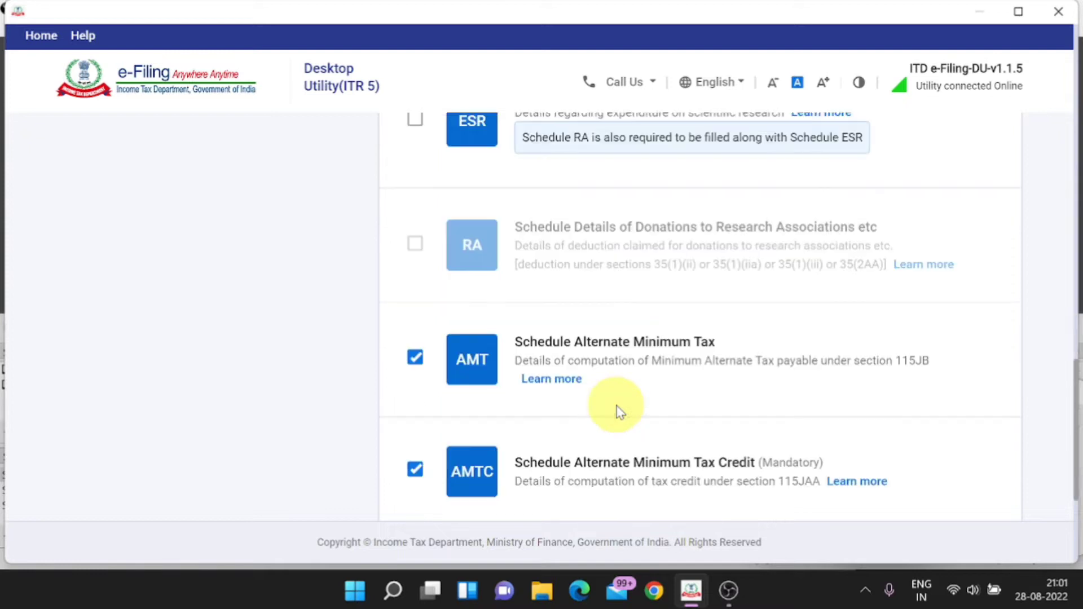
pyautogui.scroll(12, 619, 410)
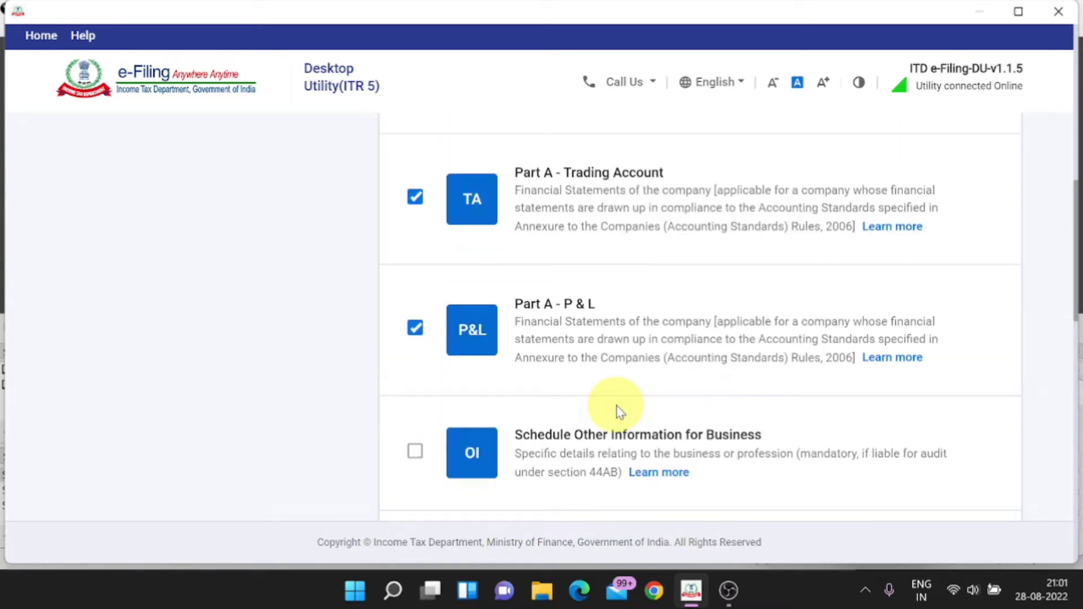
pyautogui.scroll(5, 619, 411)
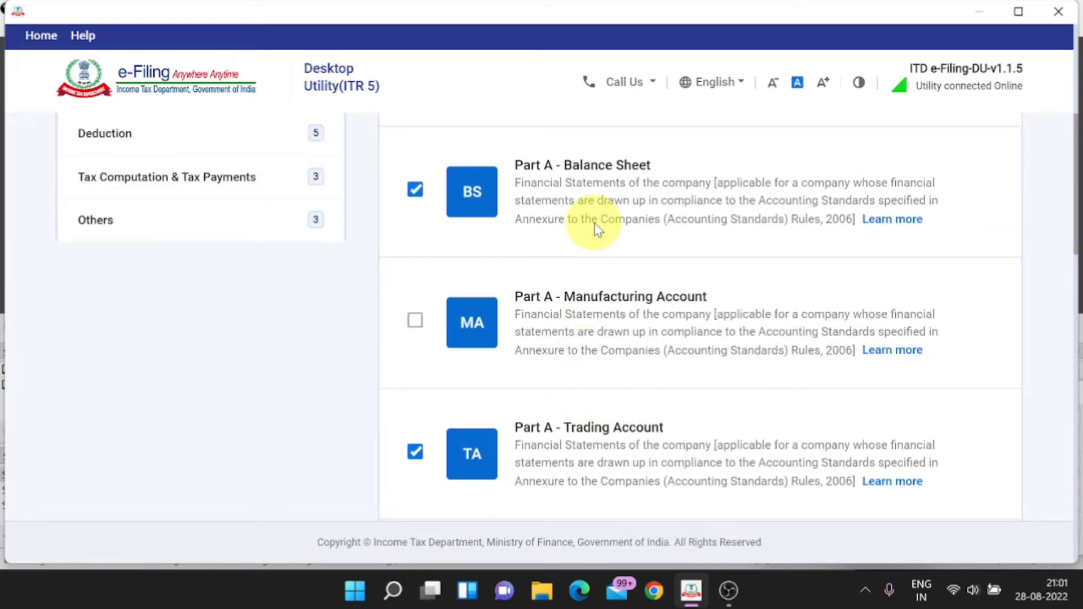
pyautogui.scroll(-2, 598, 228)
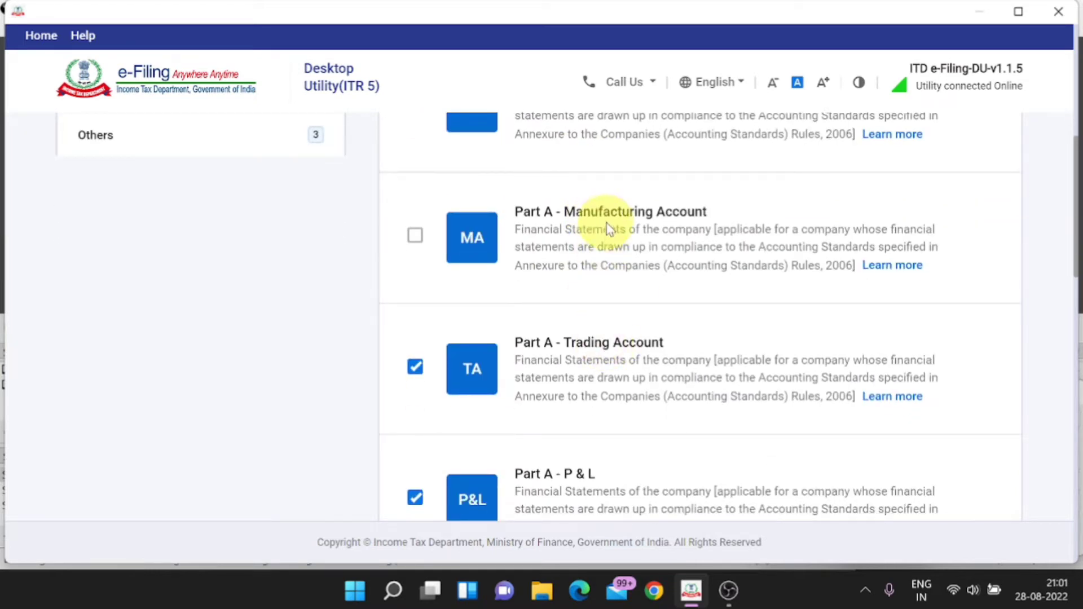
pyautogui.scroll(-3, 608, 228)
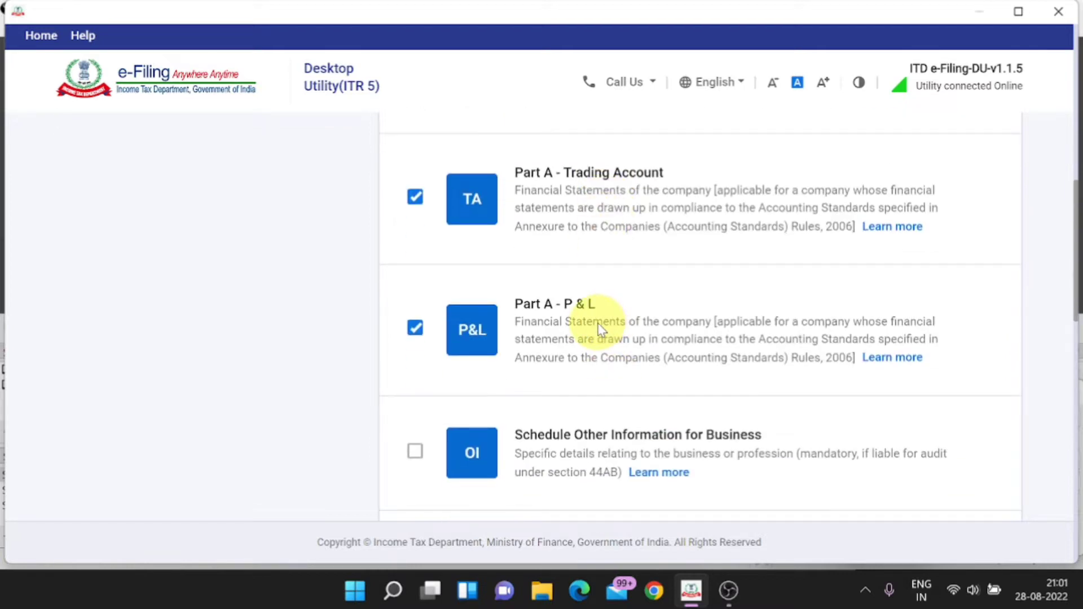
pyautogui.scroll(-3, 602, 329)
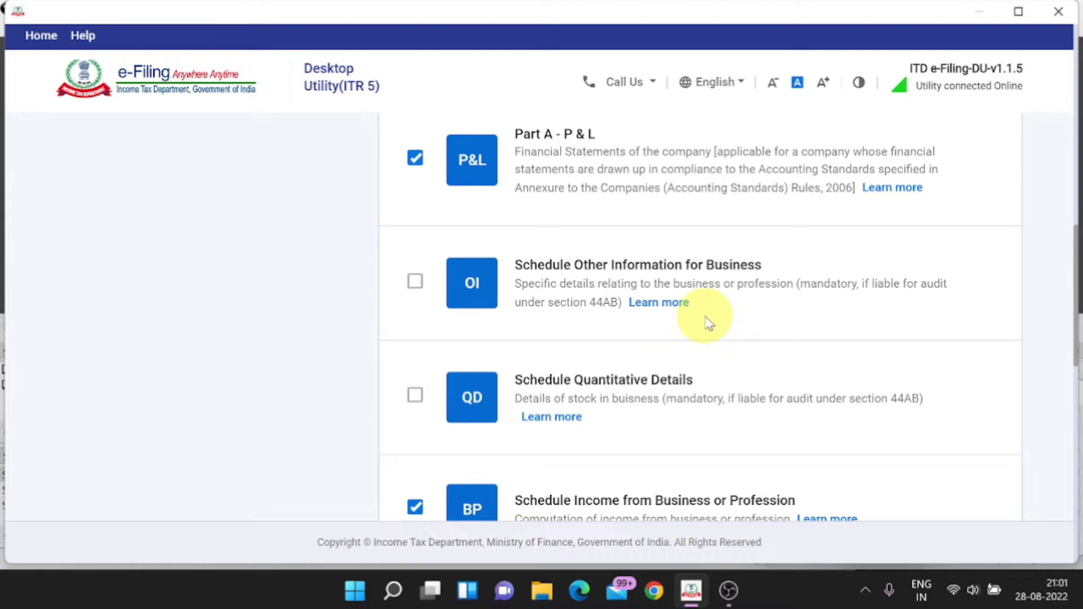
pyautogui.scroll(-2, 714, 310)
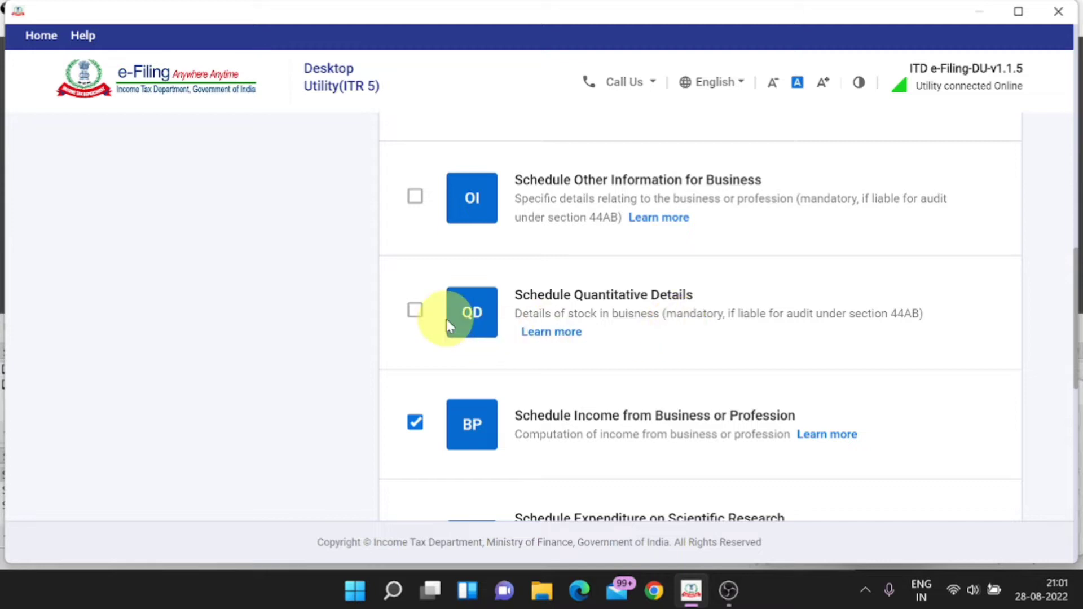
pyautogui.scroll(-2, 445, 319)
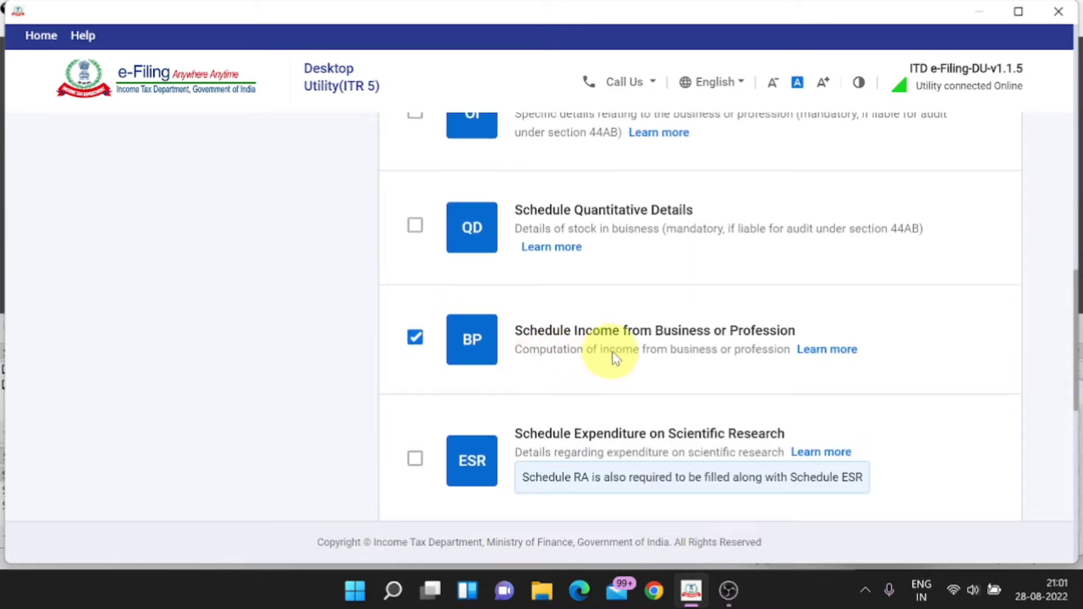
pyautogui.scroll(-2, 654, 354)
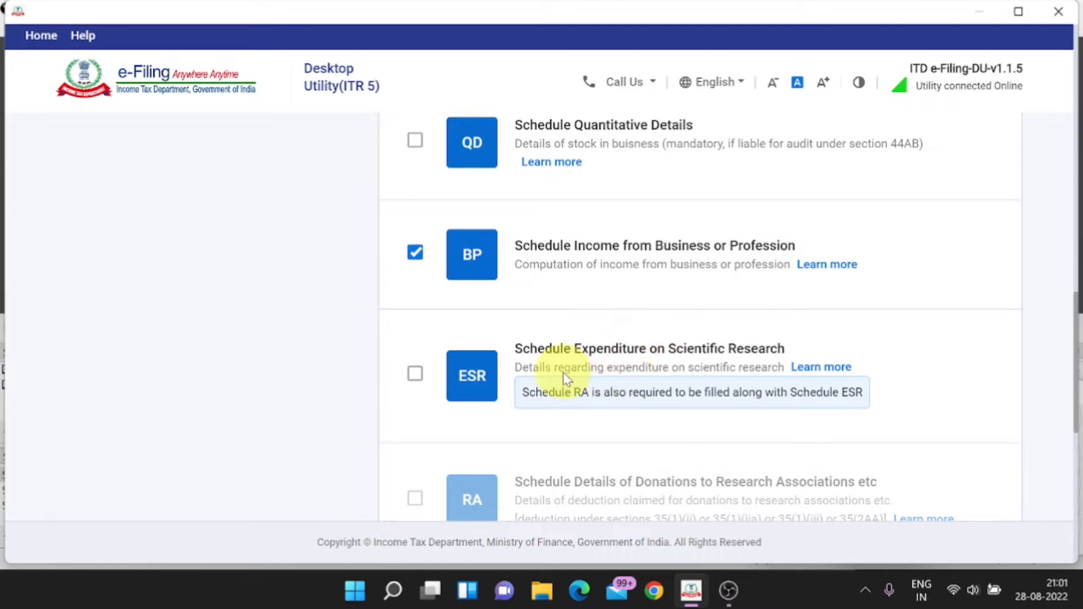
pyautogui.scroll(-5, 576, 375)
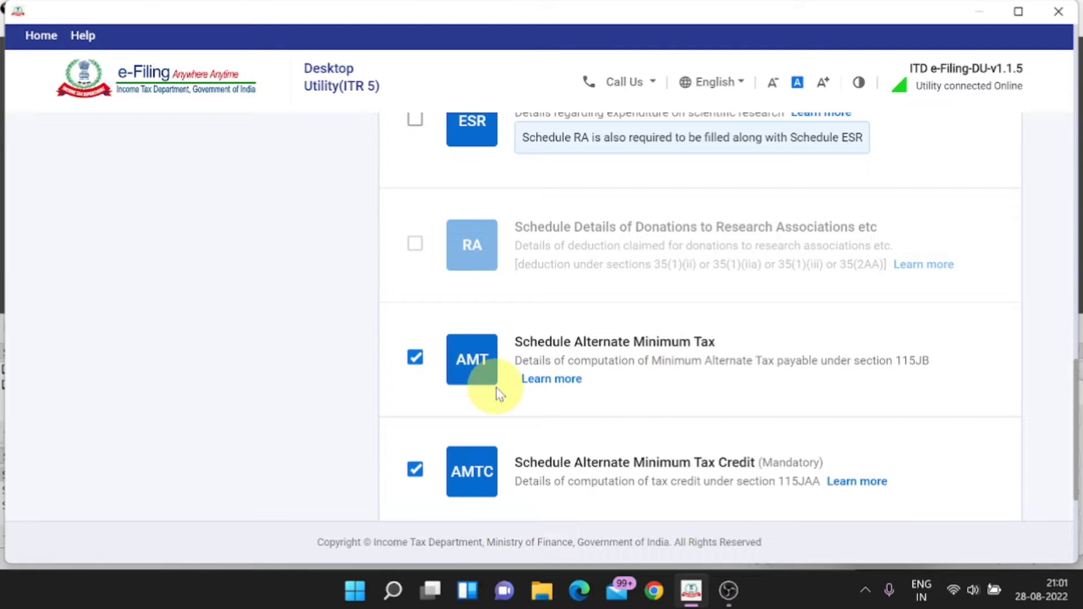
pyautogui.scroll(-2, 496, 390)
pyautogui.scroll(-1, 496, 391)
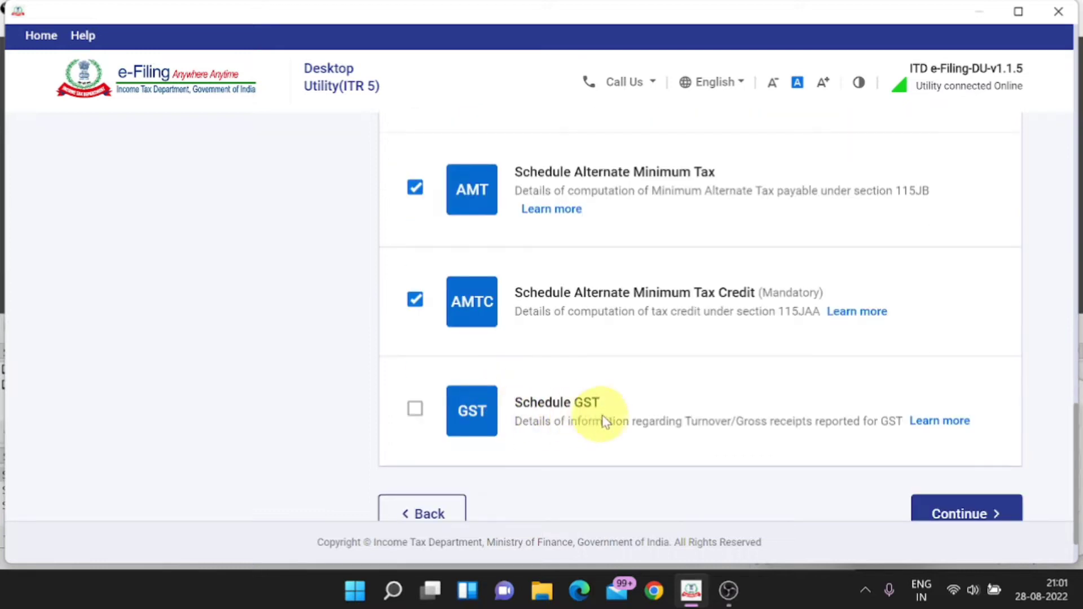
pyautogui.click(415, 410)
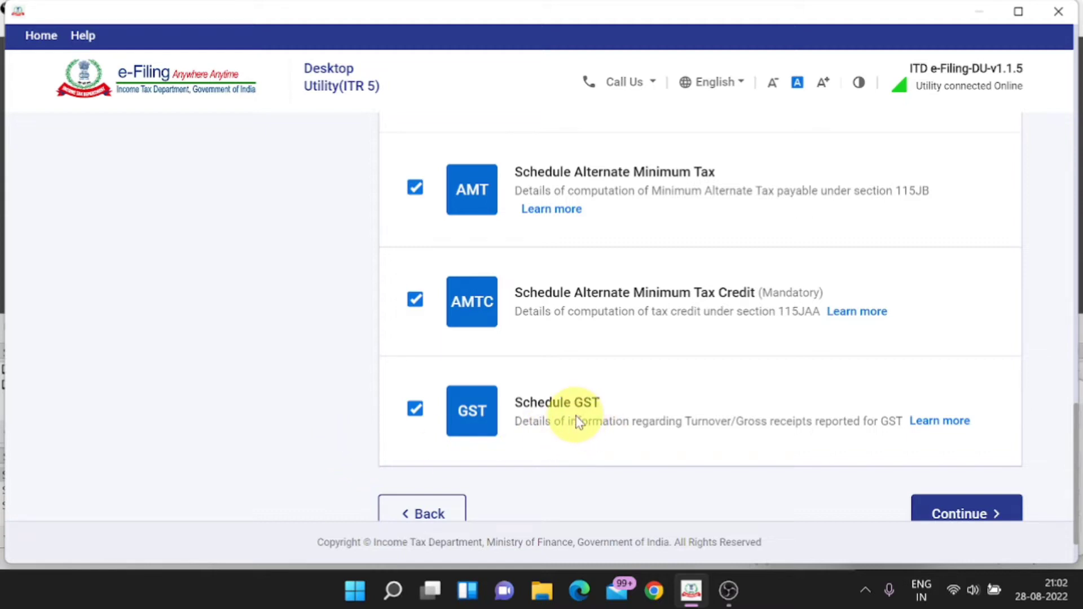
pyautogui.click(413, 410)
pyautogui.scroll(10, 413, 418)
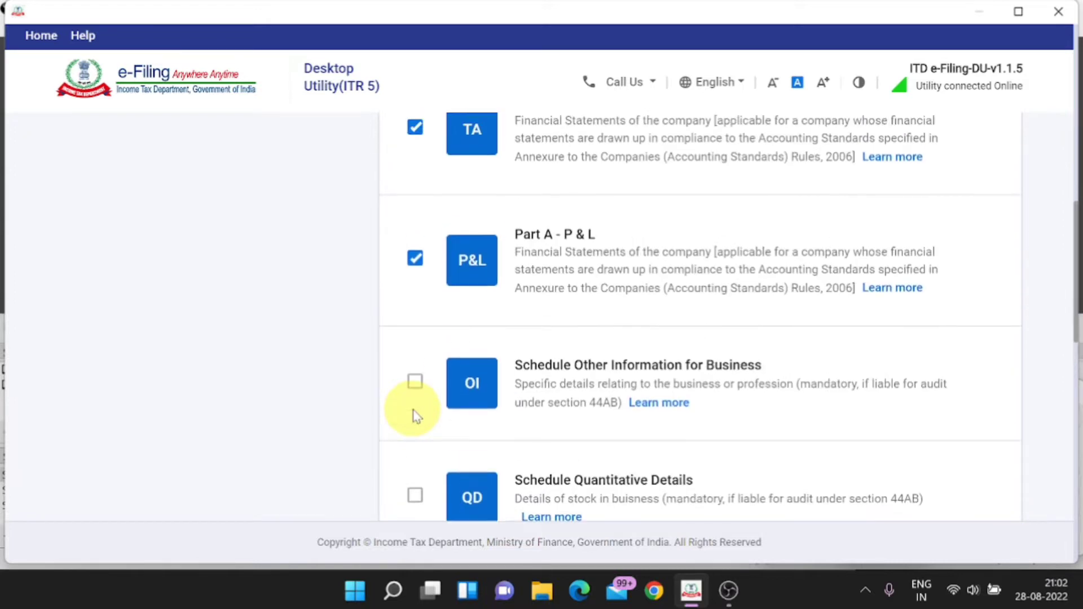
pyautogui.scroll(5, 416, 416)
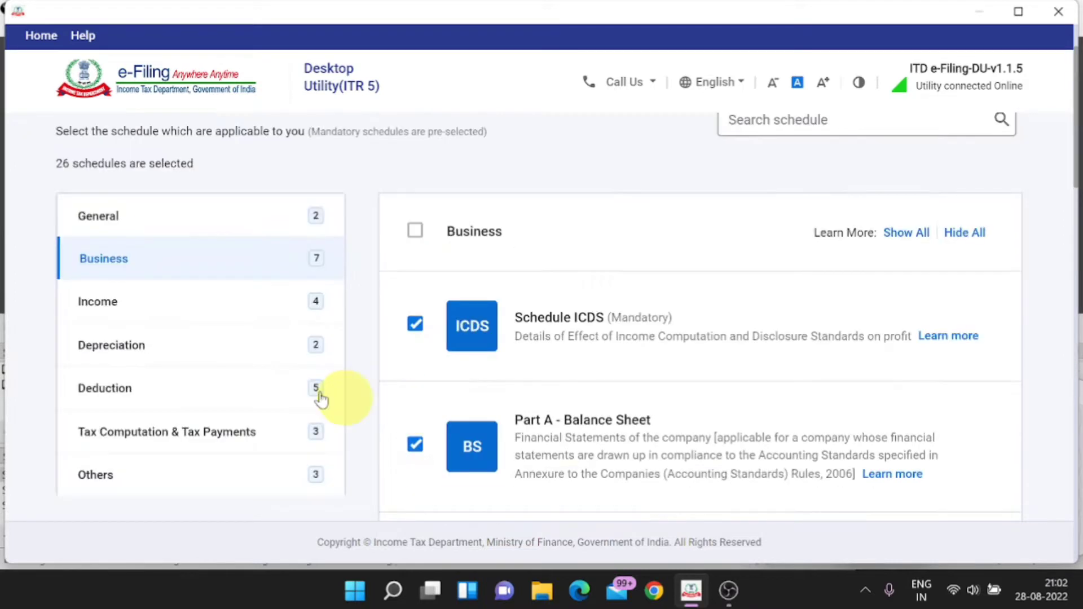
# Step: Tick then untick the Income category to drop House Property and Capital Gains
pyautogui.click(117, 303)
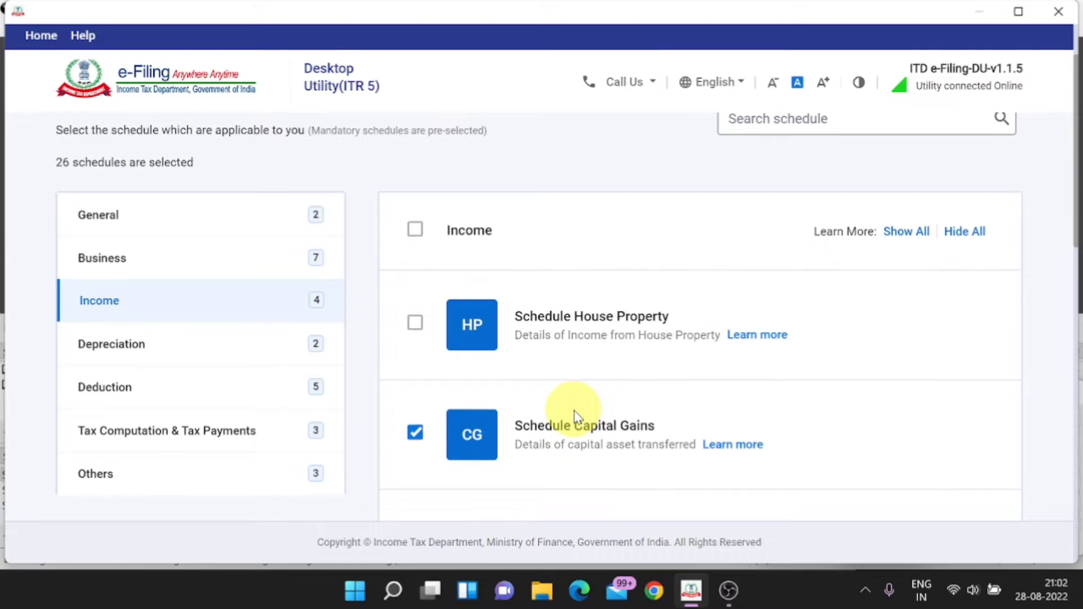
pyautogui.scroll(-6, 575, 417)
pyautogui.scroll(8, 576, 417)
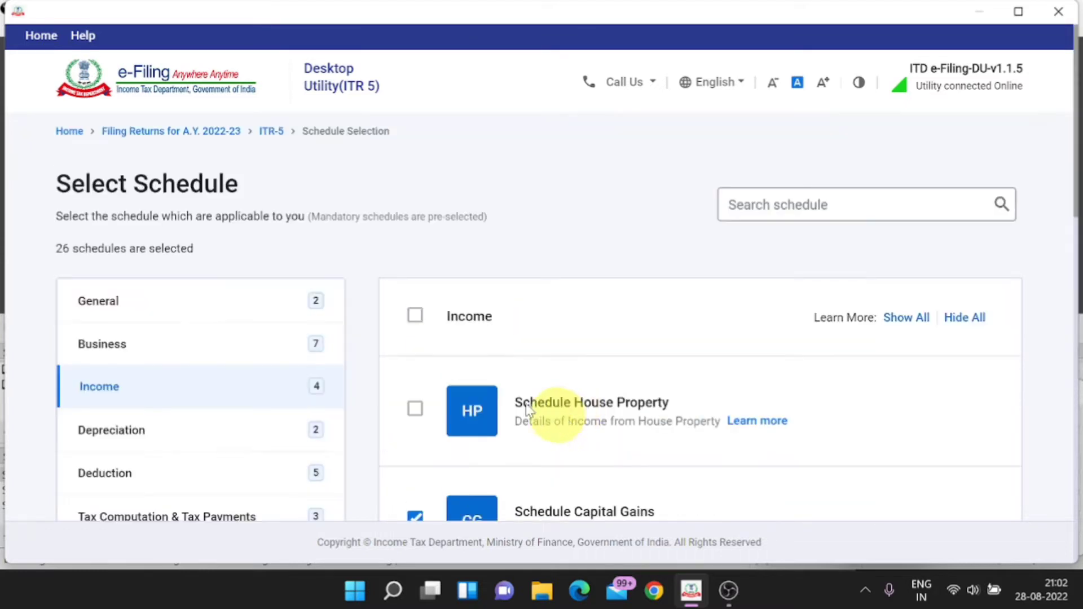
pyautogui.click(416, 317)
pyautogui.click(416, 317)
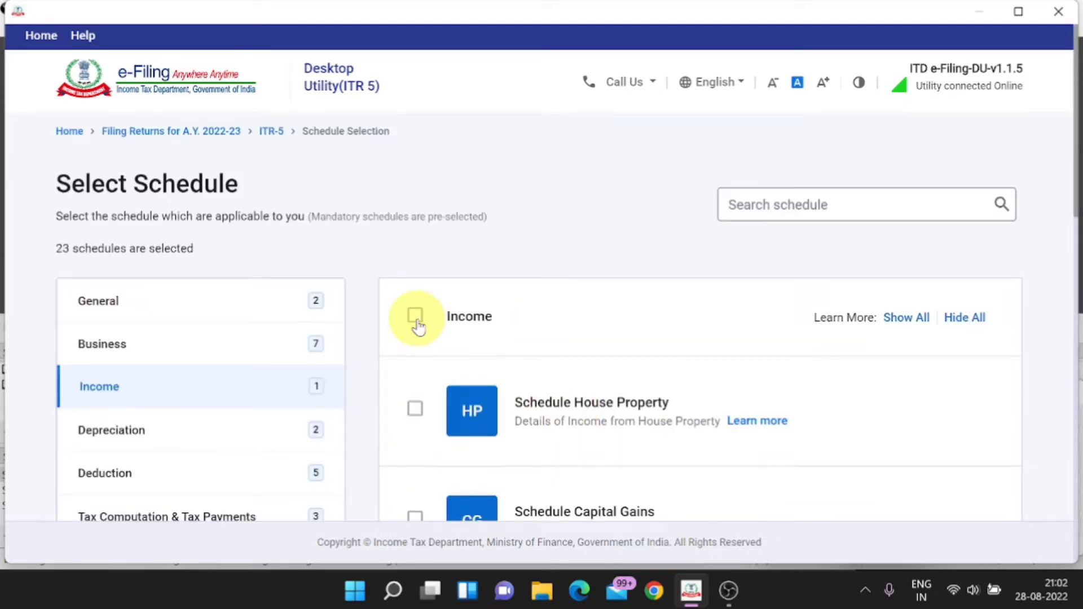
pyautogui.scroll(-2, 561, 416)
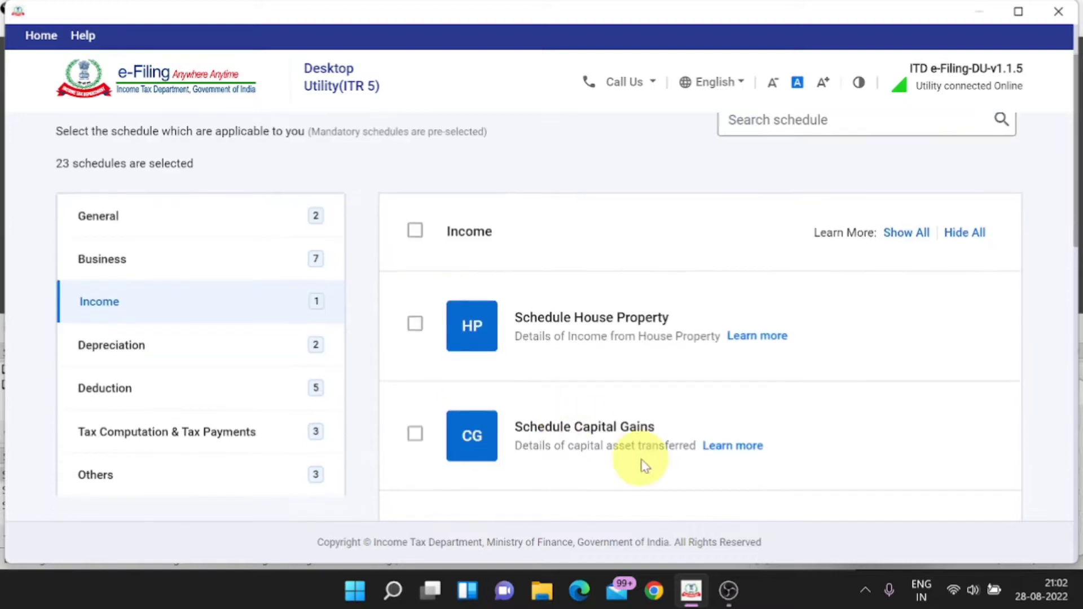
# Step: Review the Depreciation, Deduction and Tax Computation schedules, then continue to Others
pyautogui.click(132, 407)
pyautogui.scroll(-3, 647, 423)
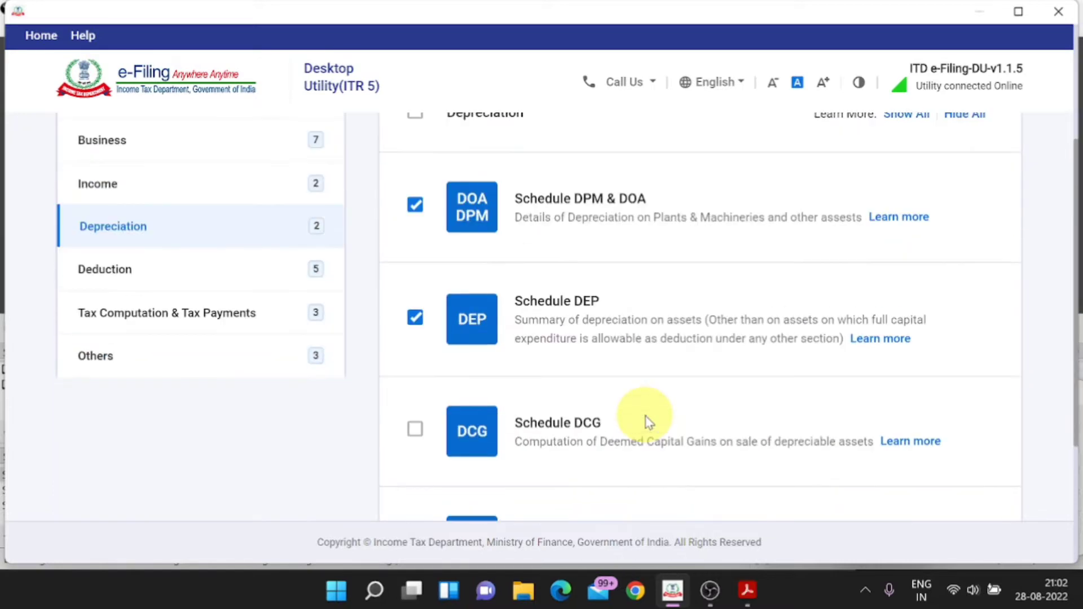
pyautogui.scroll(-2, 646, 421)
pyautogui.scroll(2, 645, 416)
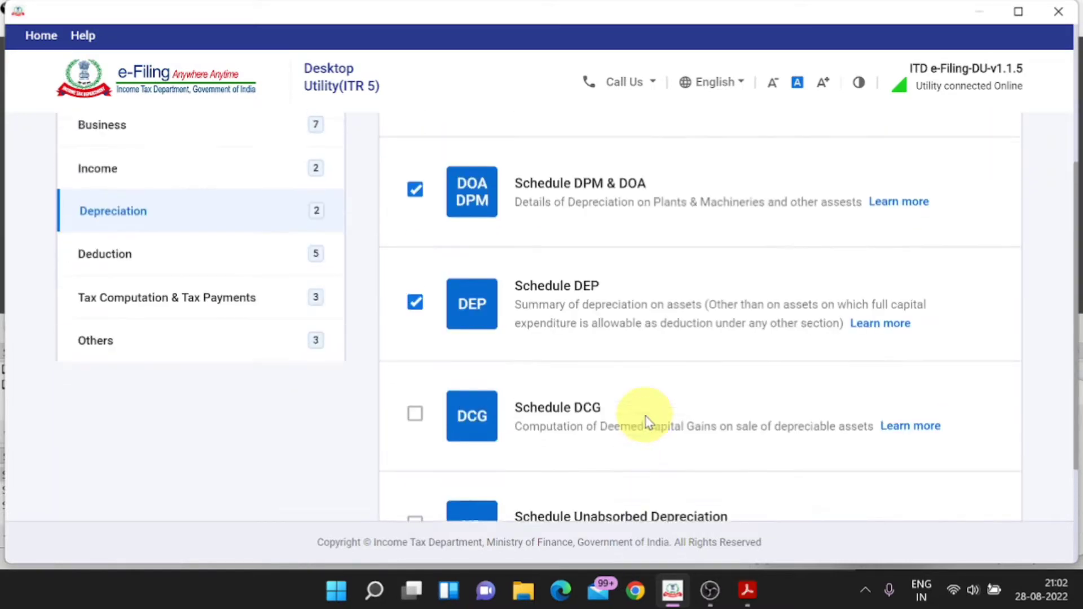
pyautogui.click(132, 273)
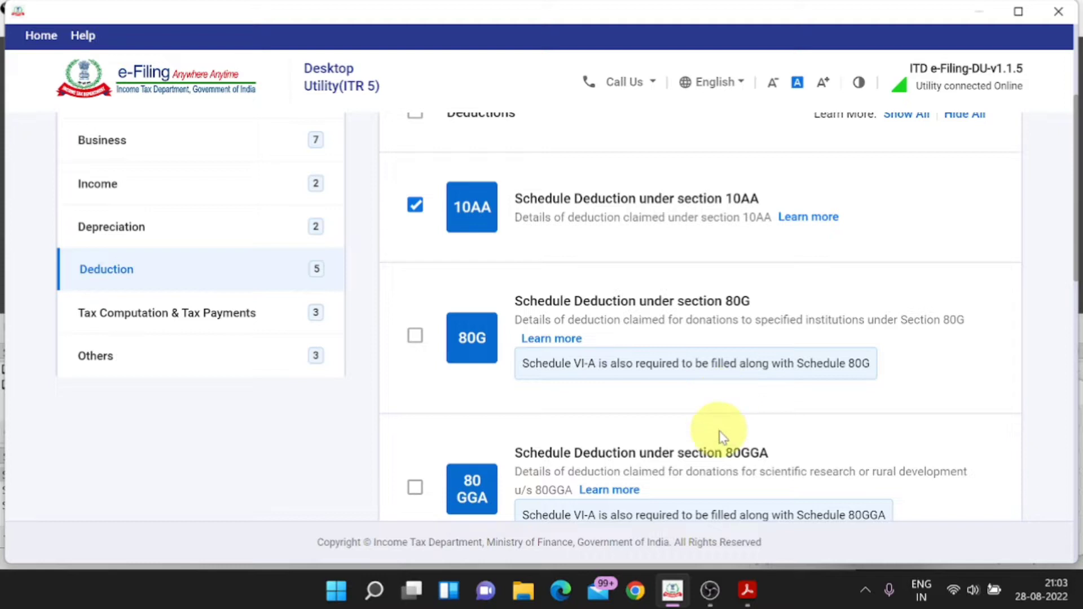
pyautogui.scroll(-2, 720, 435)
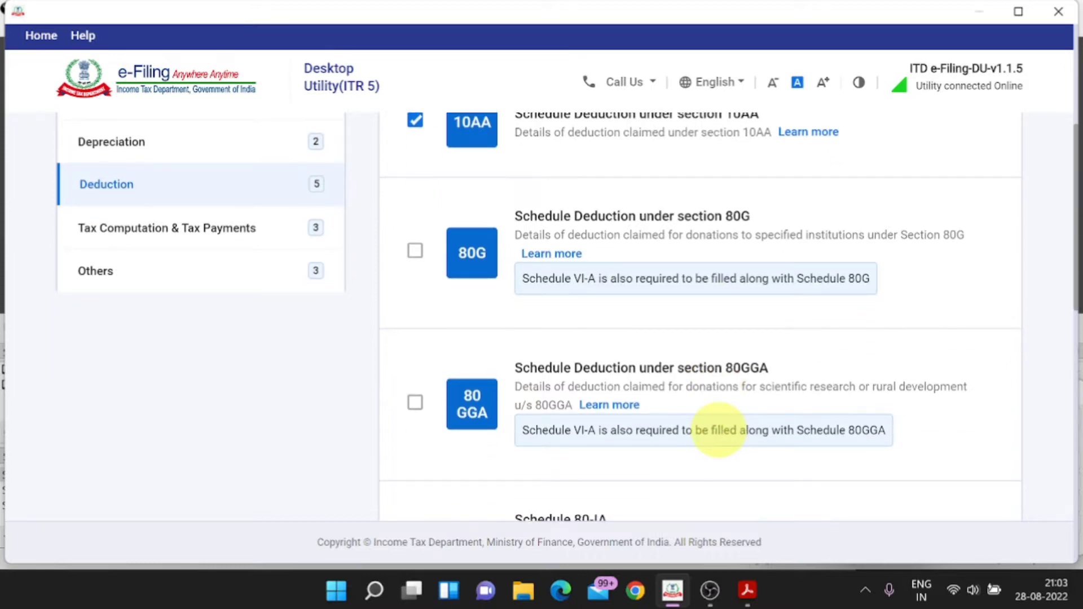
pyautogui.click(175, 240)
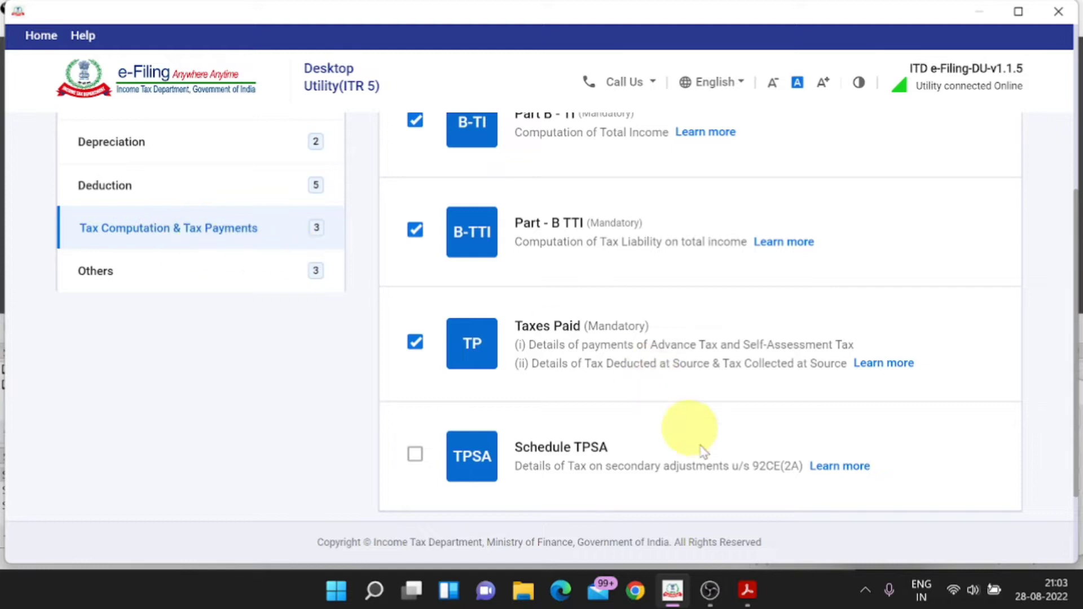
pyautogui.scroll(2, 709, 476)
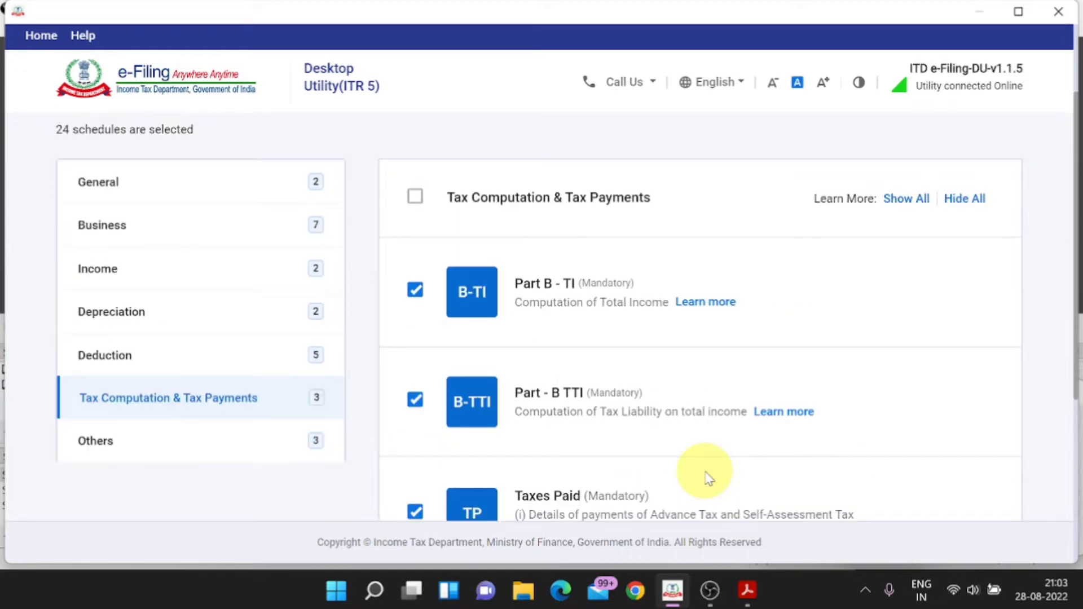
pyautogui.scroll(-5, 708, 478)
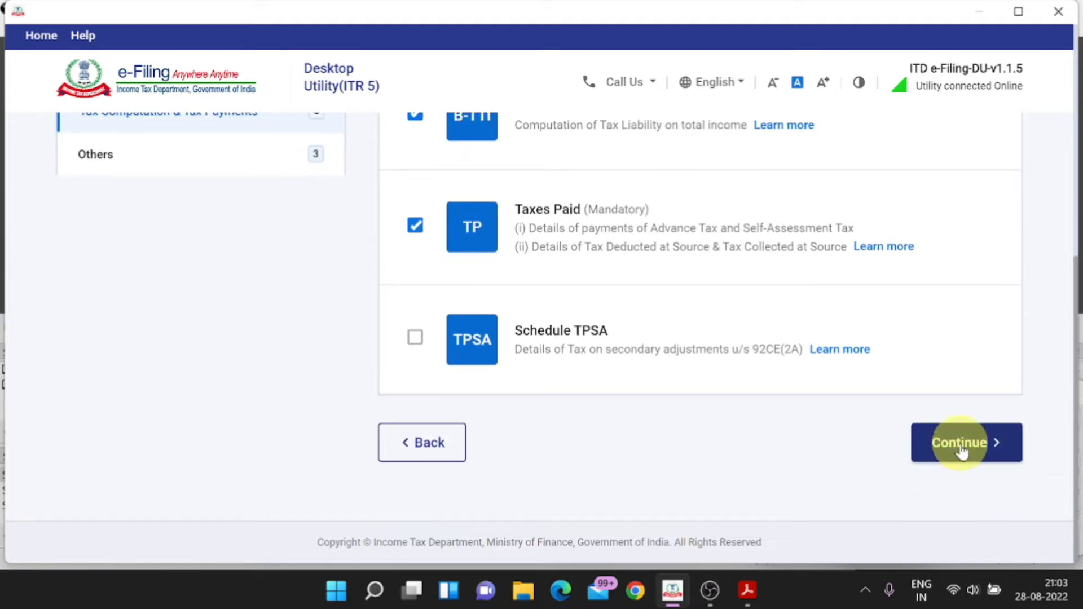
pyautogui.click(962, 445)
# Step: Finish schedule selection and open Part A – General Information 1
pyautogui.scroll(-5, 575, 417)
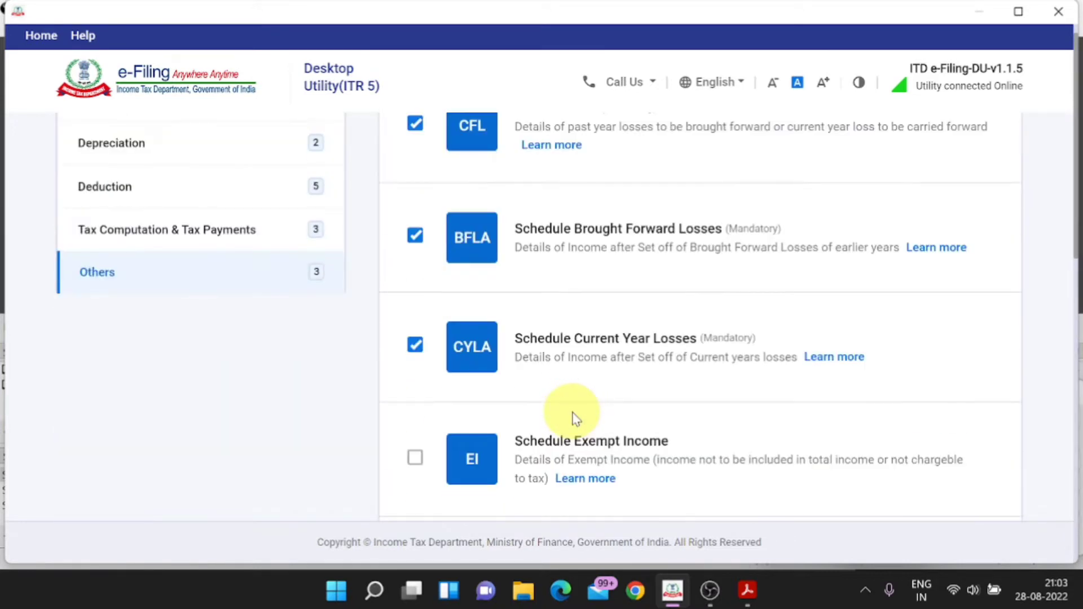
pyautogui.scroll(-5, 575, 417)
pyautogui.click(967, 443)
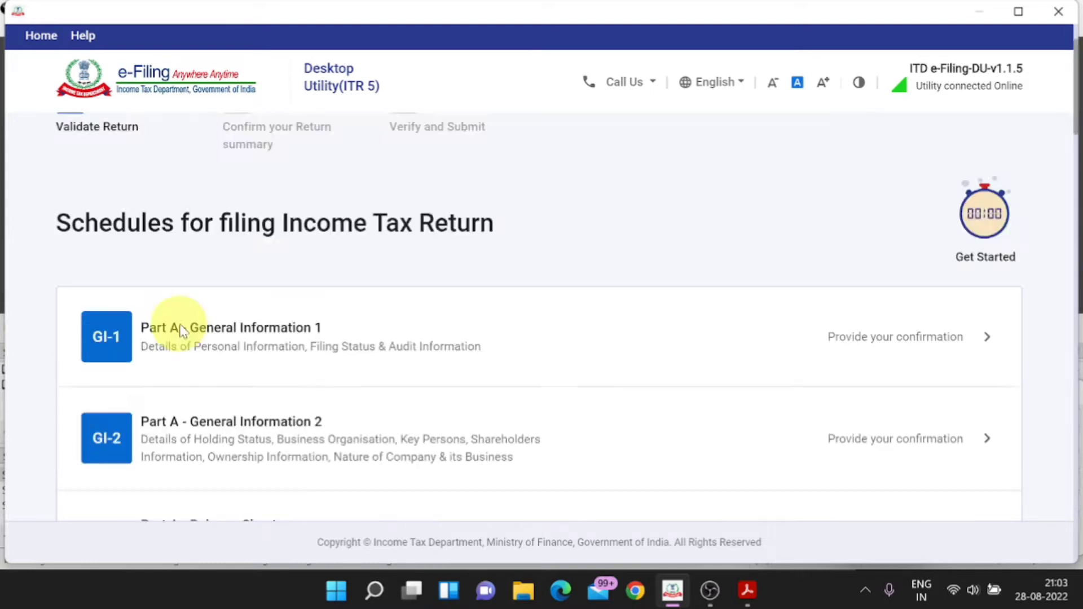
pyautogui.click(930, 343)
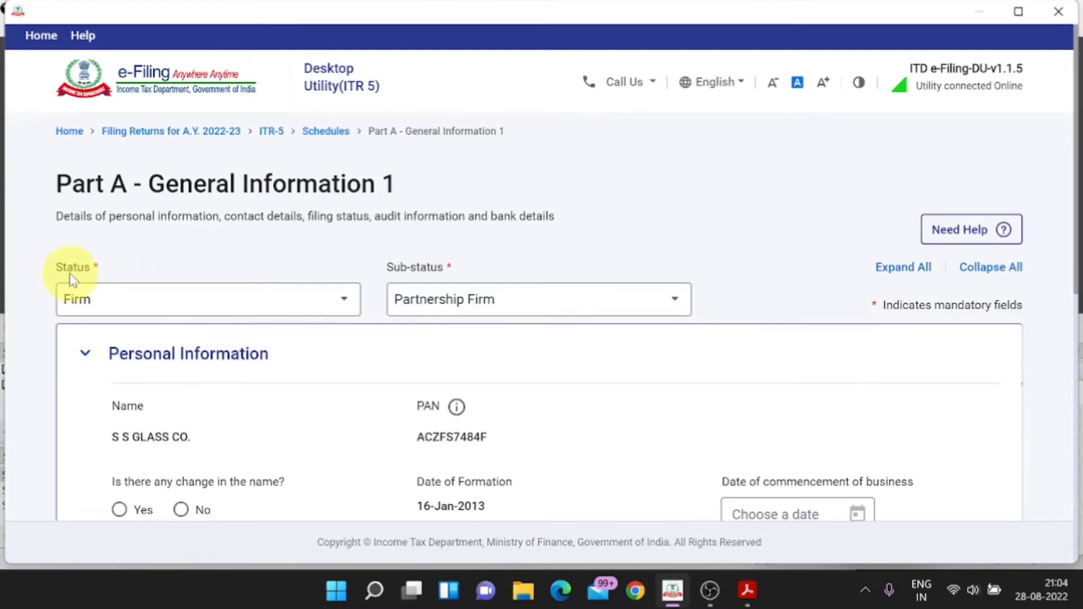
# Step: Keep Status as Firm and Sub-status as Partnership Firm in General Information 1
pyautogui.click(114, 303)
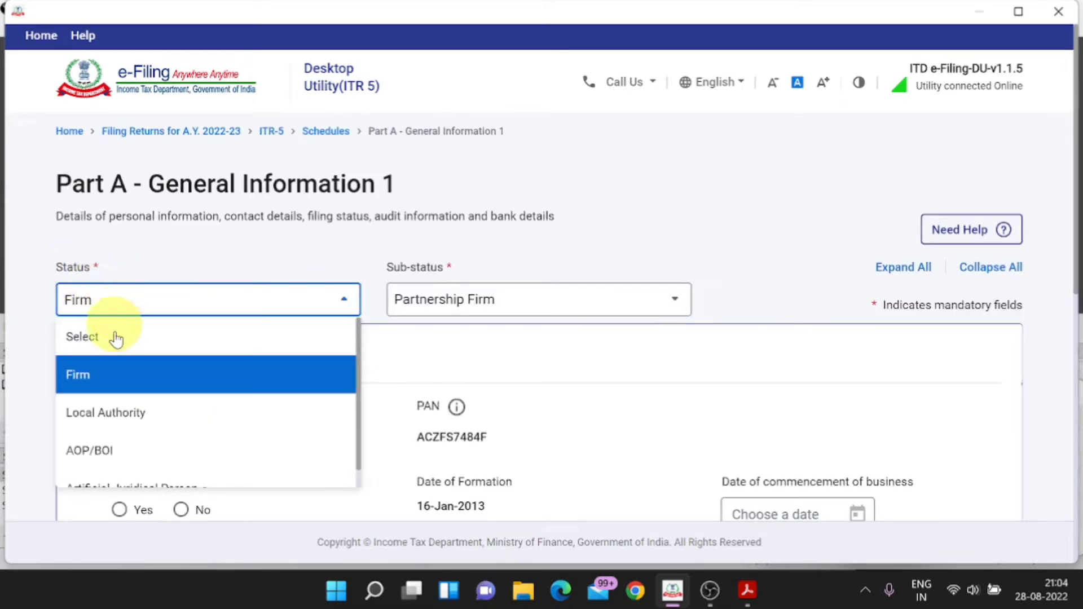
pyautogui.click(121, 375)
pyautogui.click(158, 308)
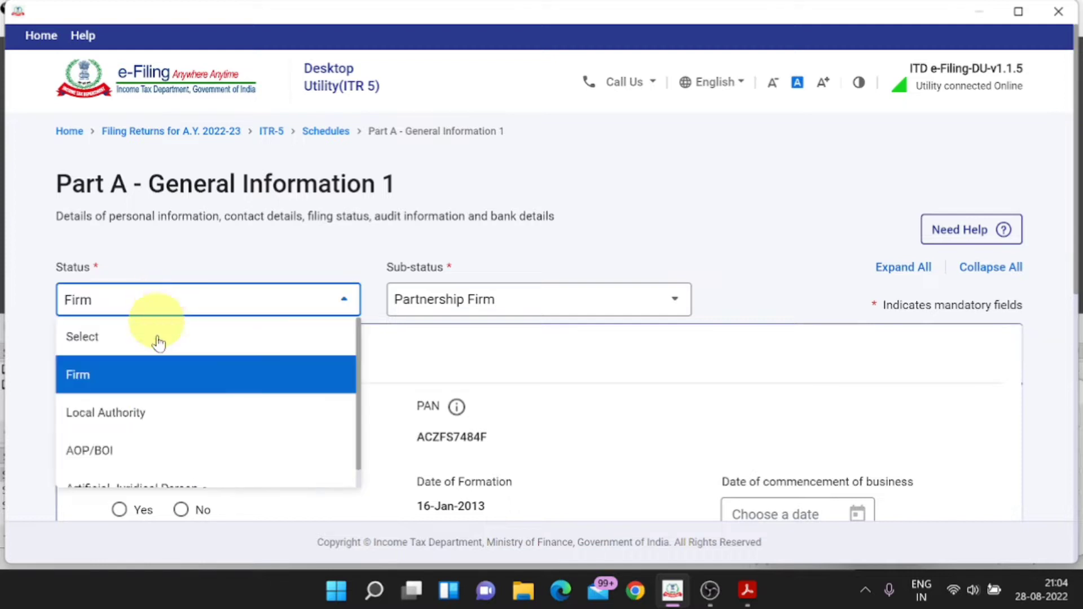
pyautogui.scroll(-1, 174, 464)
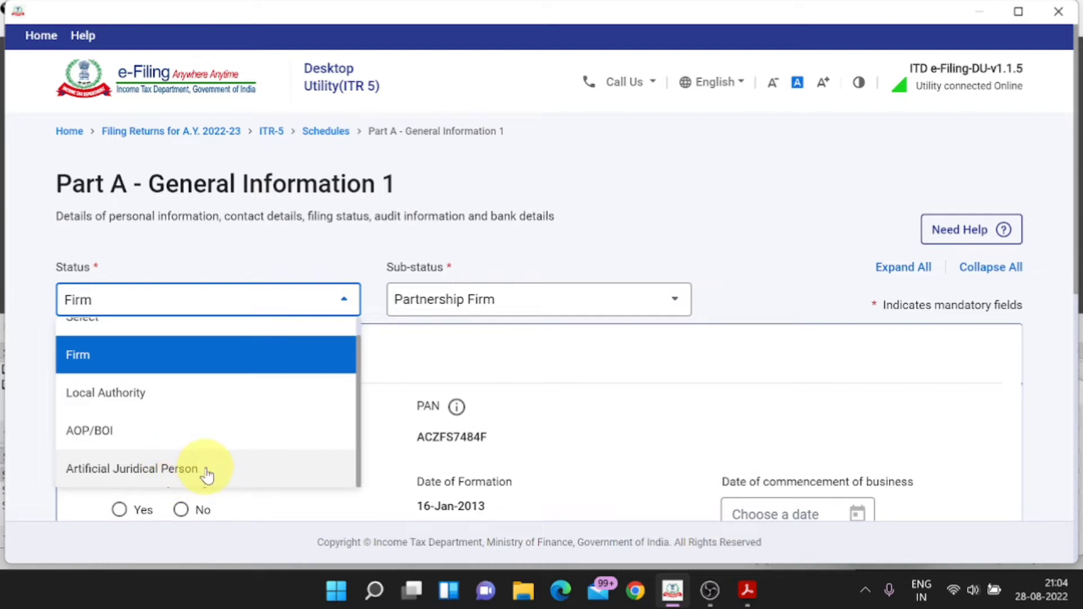
pyautogui.click(200, 366)
pyautogui.click(471, 304)
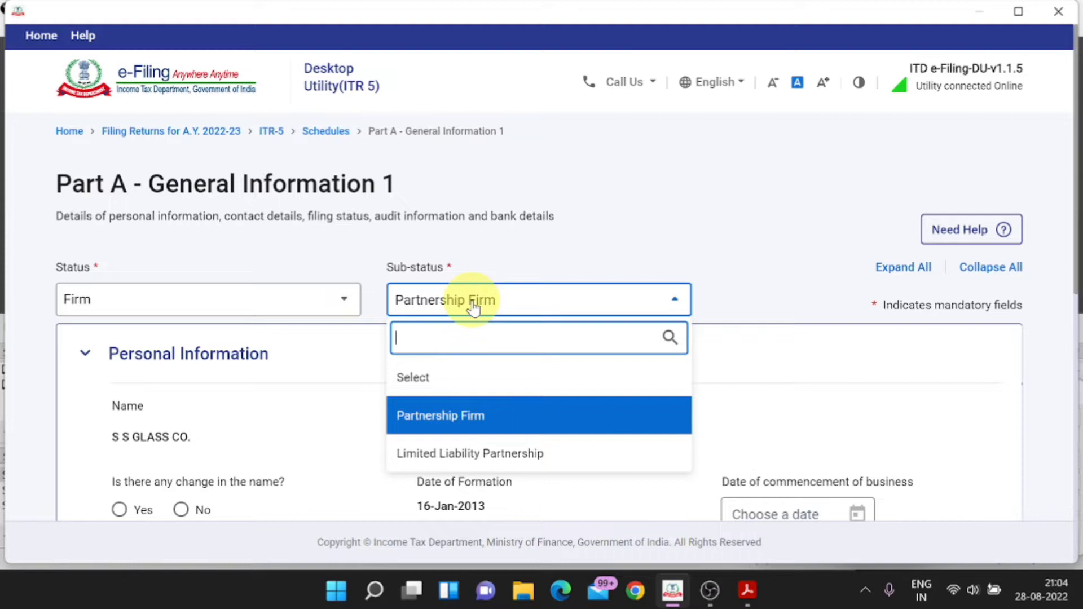
pyautogui.click(476, 416)
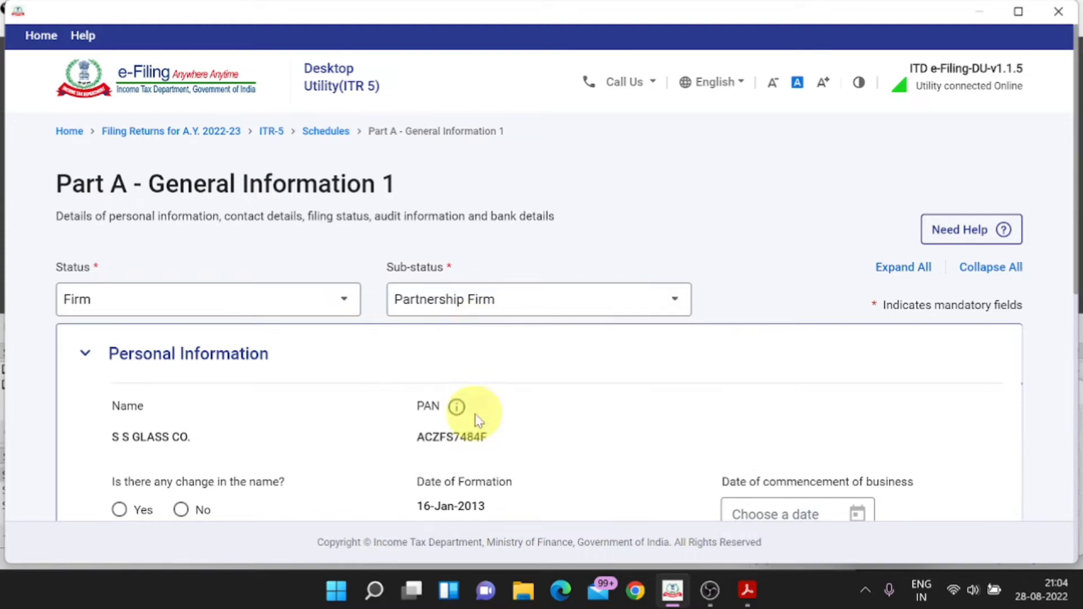
pyautogui.click(499, 317)
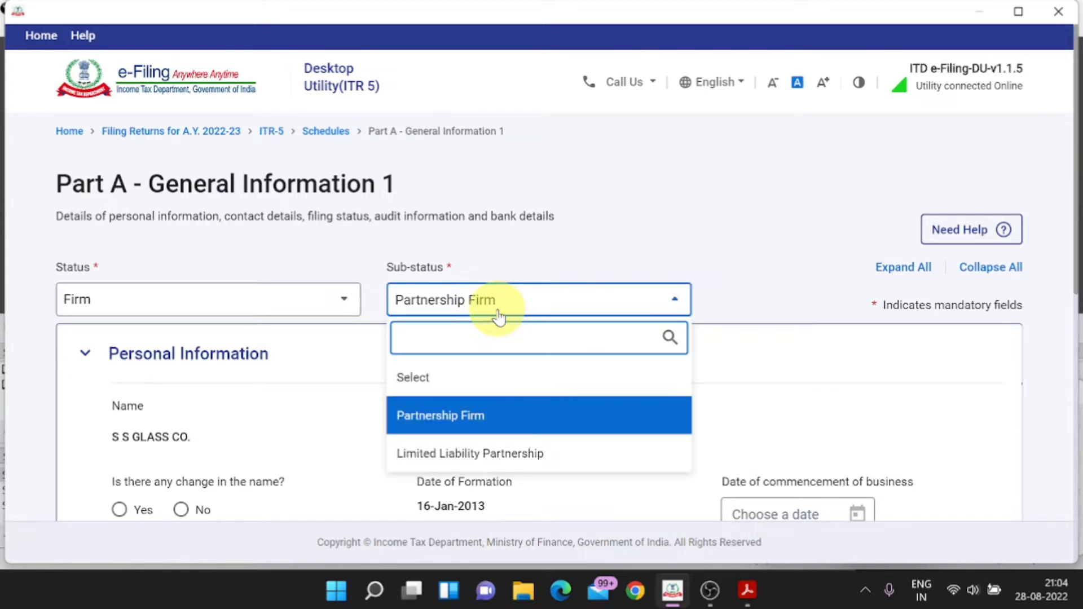
pyautogui.click(486, 415)
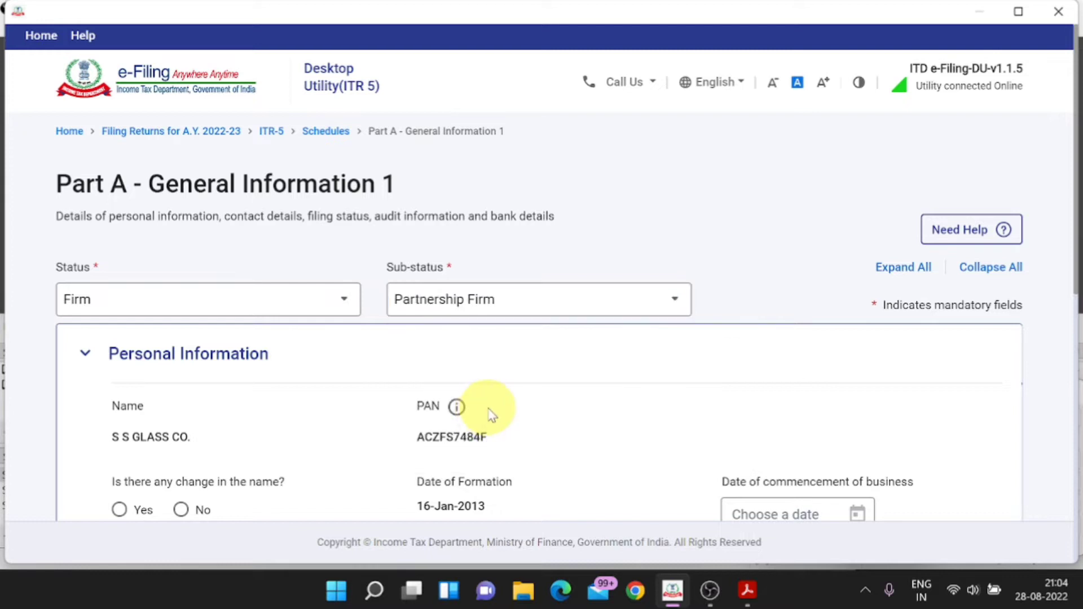
# Step: Save the personal information section and expand the Filing Status details
pyautogui.scroll(-8, 438, 430)
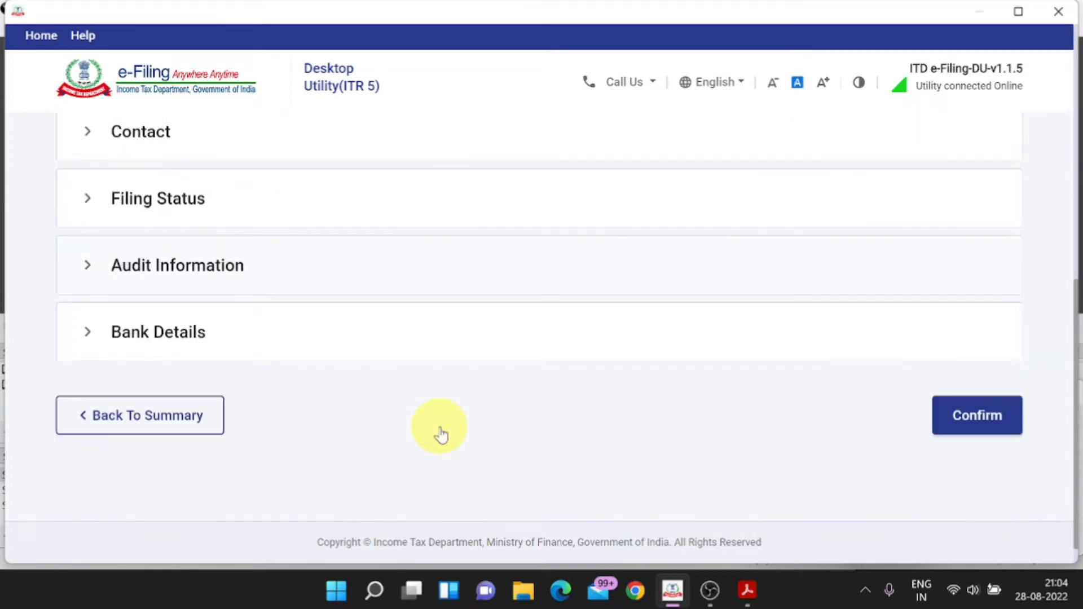
pyautogui.scroll(2, 438, 430)
pyautogui.click(208, 159)
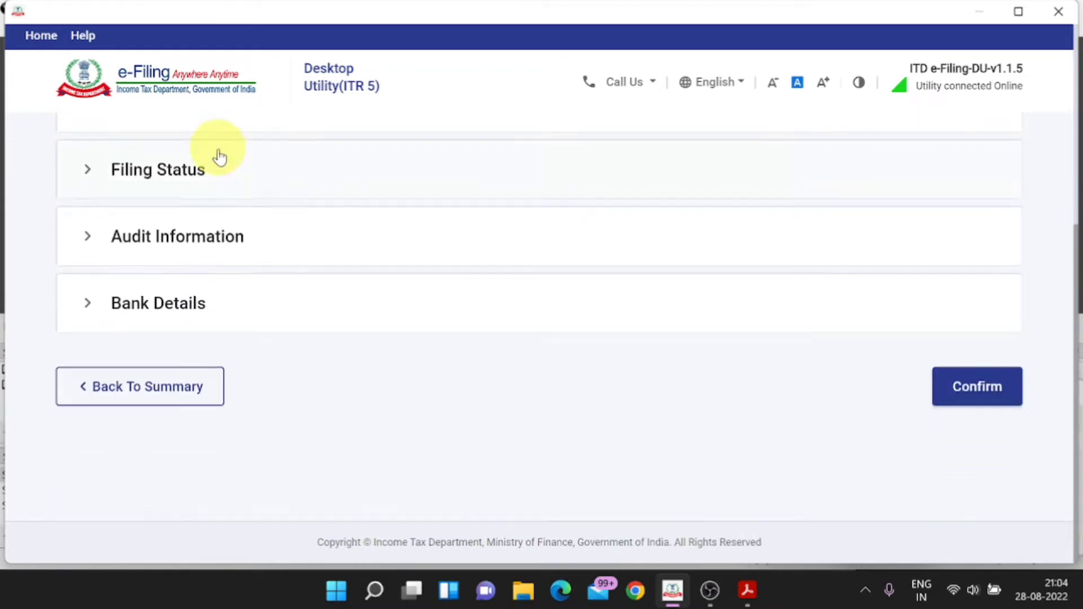
pyautogui.scroll(3, 285, 259)
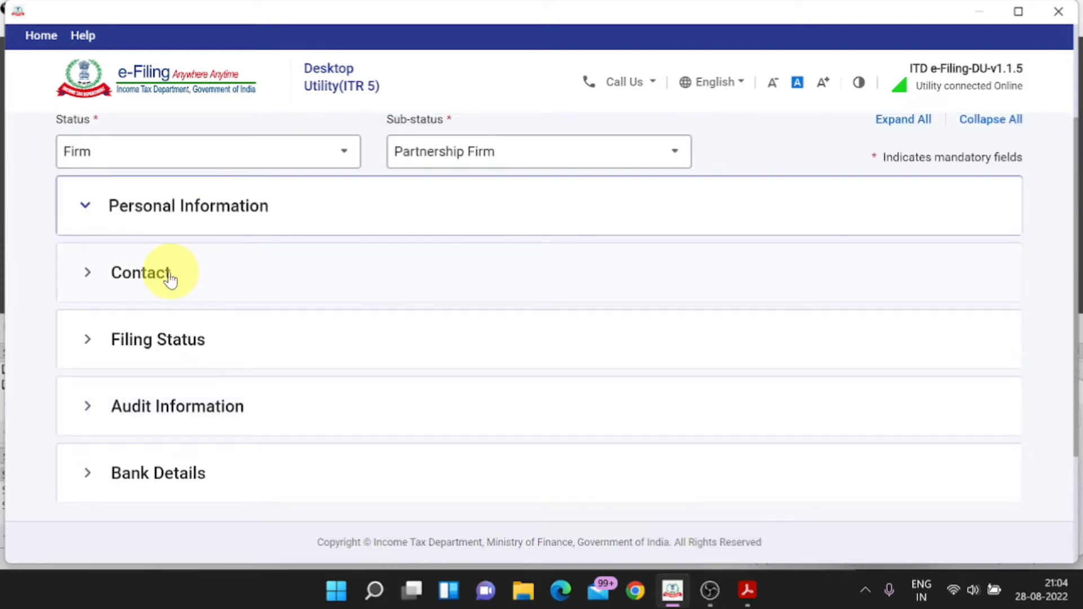
pyautogui.click(210, 345)
# Step: Answer No to inter-ministerial certificate, FII/FPI, representative and partner-in-firm questions
pyautogui.scroll(-3, 278, 387)
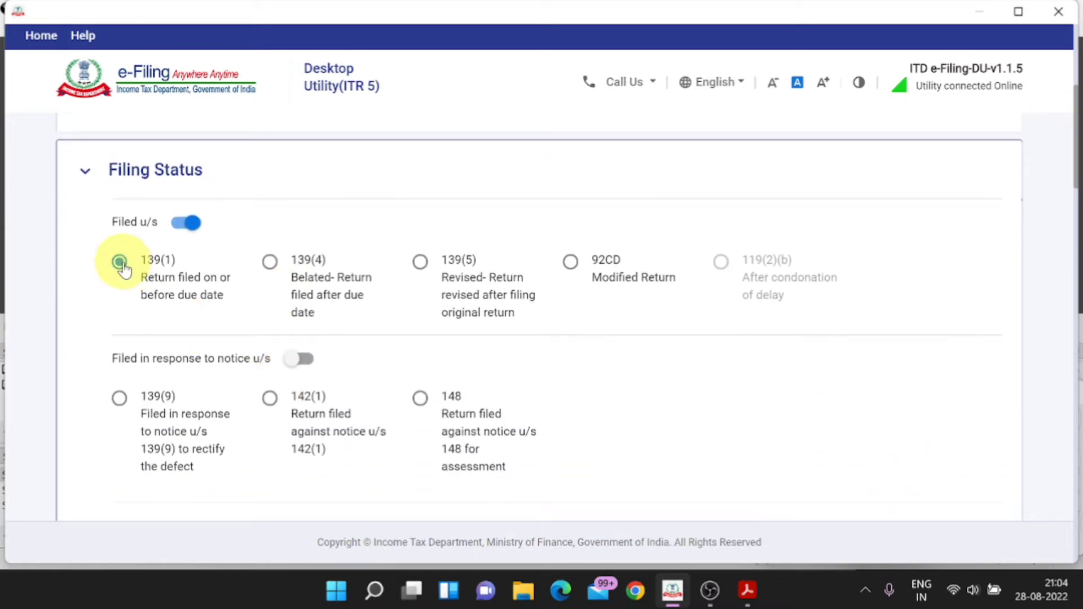
pyautogui.scroll(-6, 122, 265)
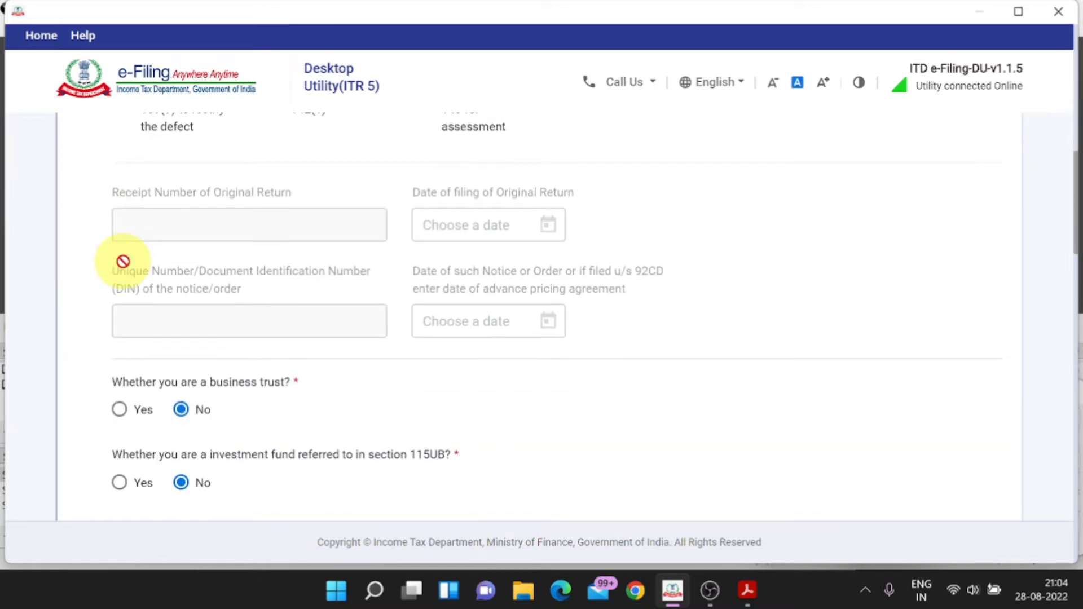
pyautogui.scroll(-3, 123, 262)
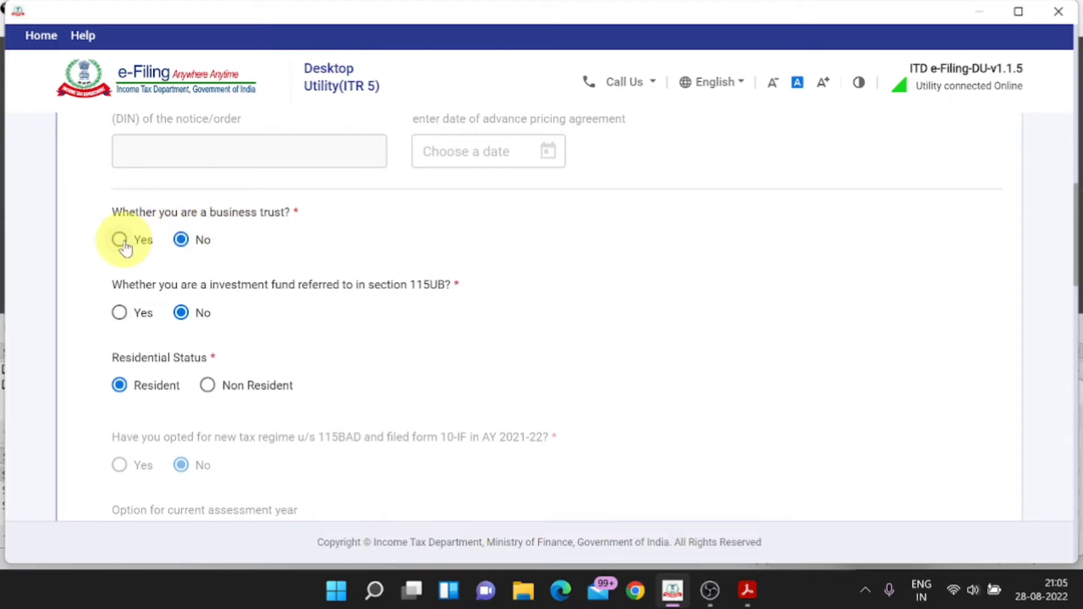
pyautogui.scroll(-3, 122, 393)
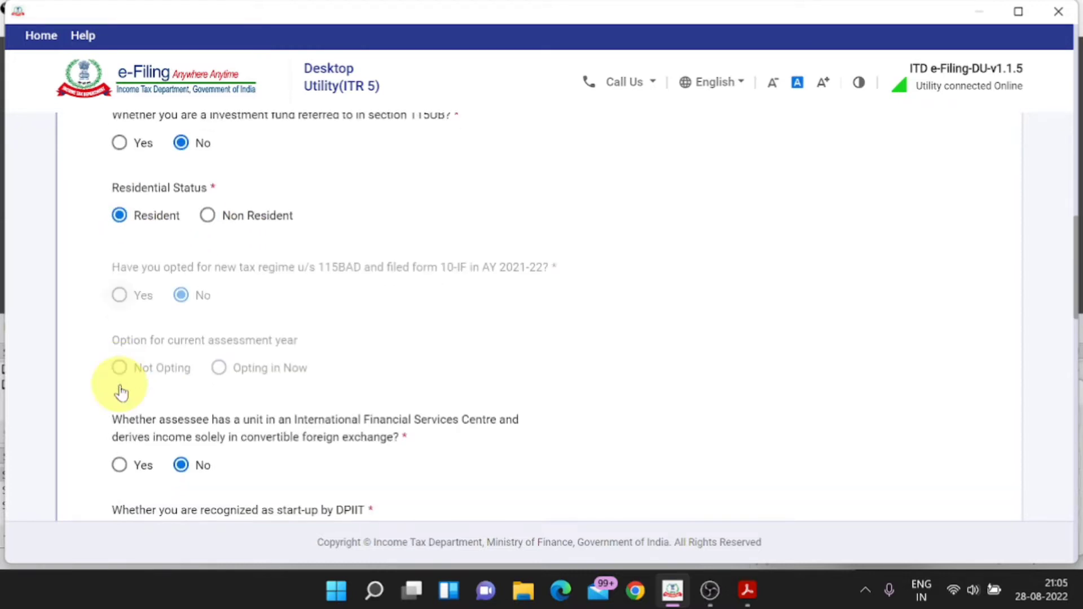
pyautogui.scroll(-1, 121, 393)
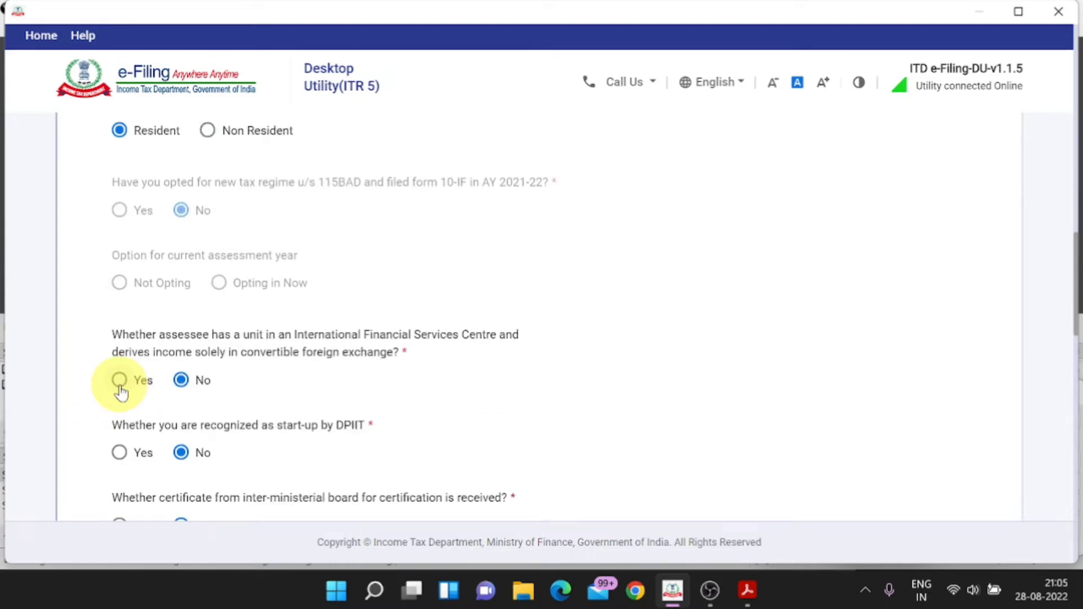
pyautogui.scroll(-2, 183, 389)
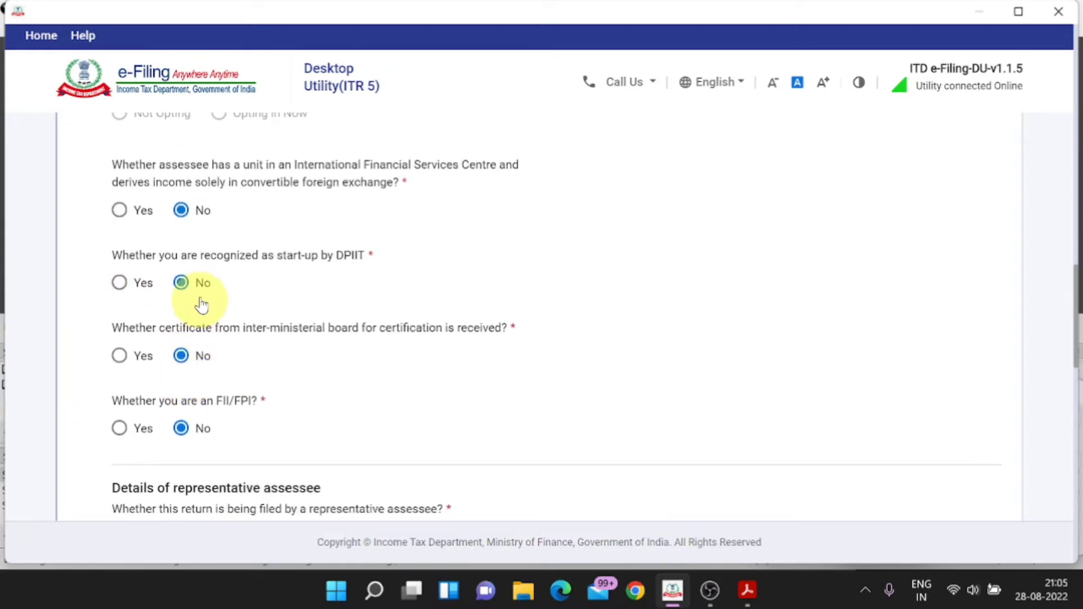
pyautogui.click(184, 360)
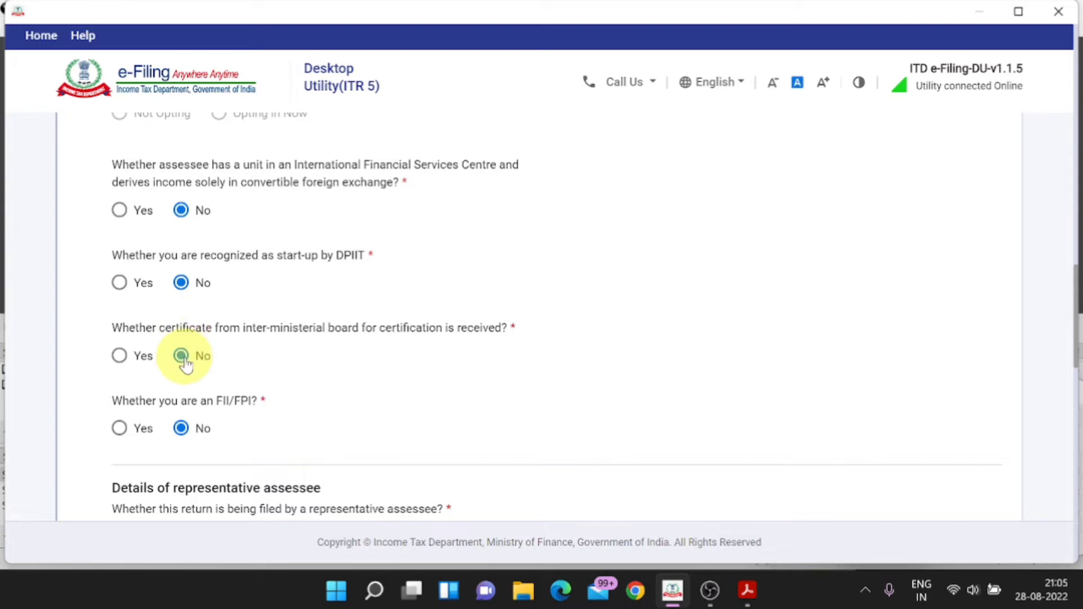
pyautogui.click(181, 436)
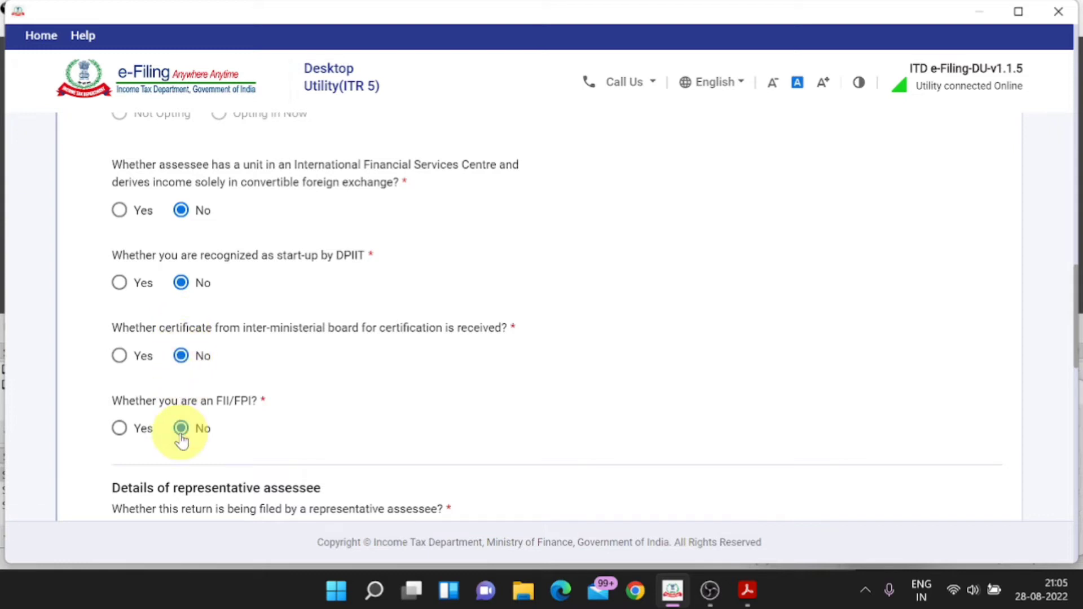
pyautogui.scroll(-3, 181, 440)
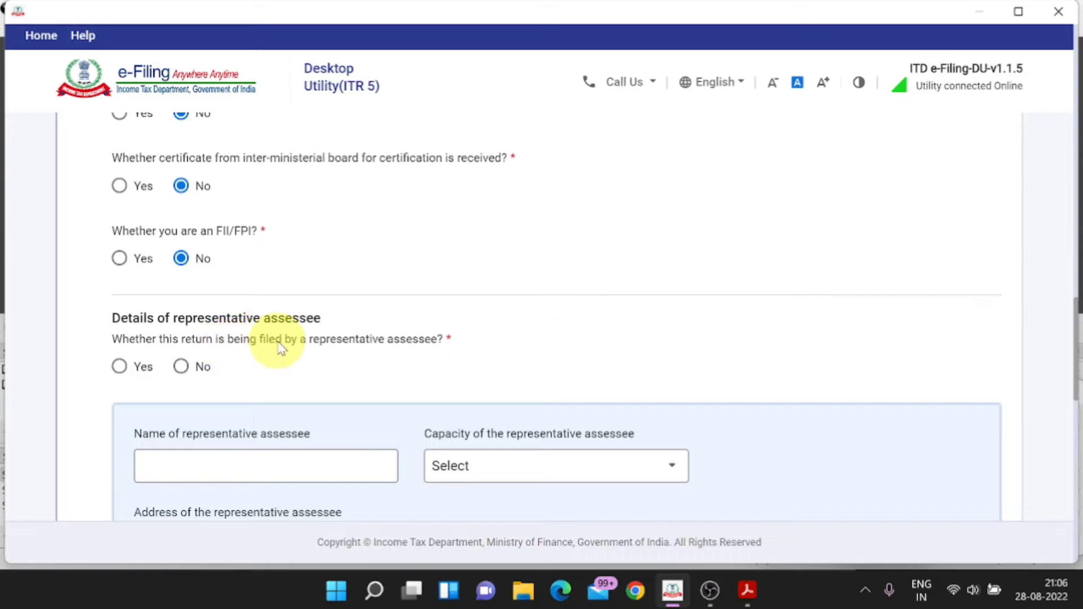
pyautogui.click(180, 368)
pyautogui.scroll(-2, 179, 367)
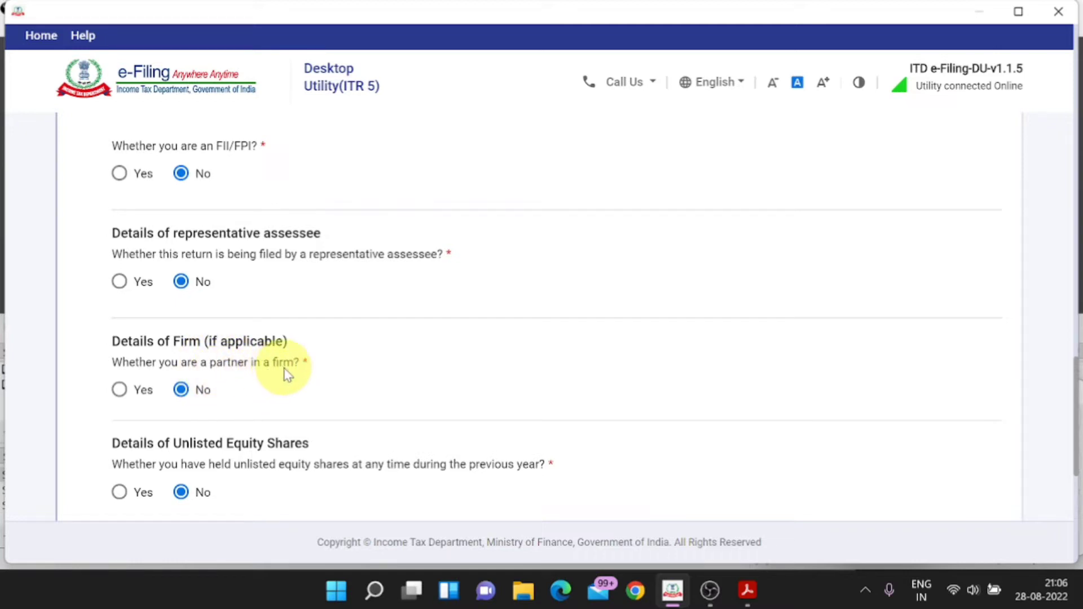
pyautogui.click(184, 393)
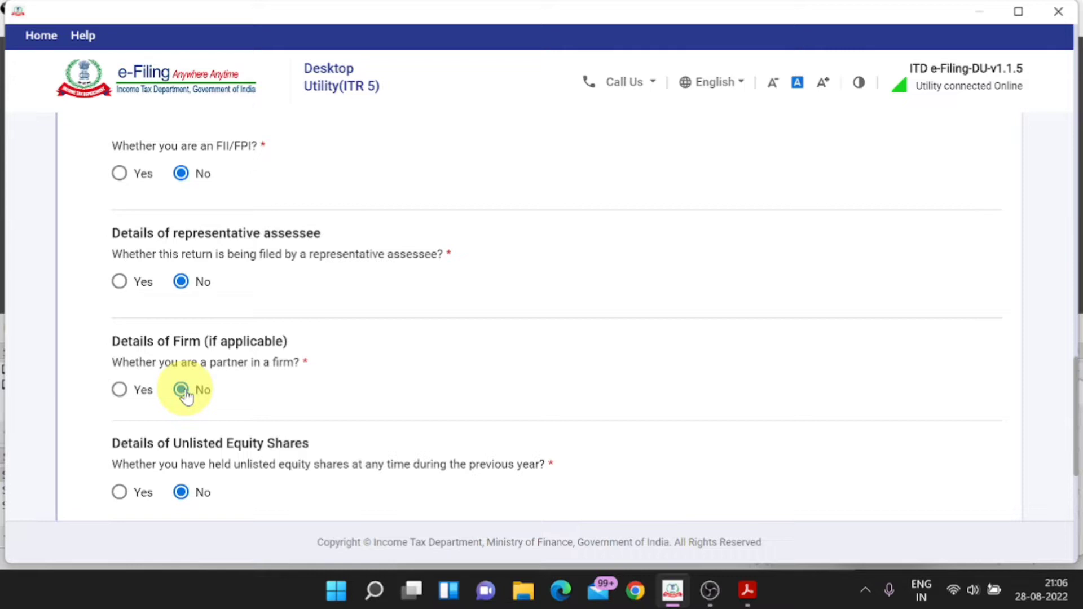
# Step: Save the general information answers and expand Audit Information
pyautogui.scroll(-3, 184, 393)
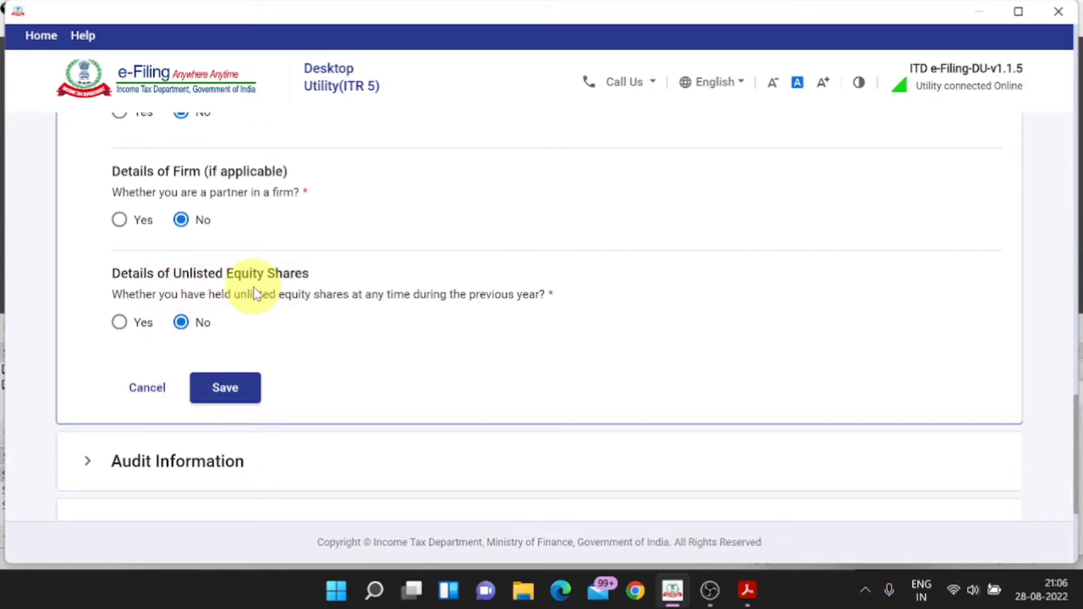
pyautogui.scroll(-2, 177, 351)
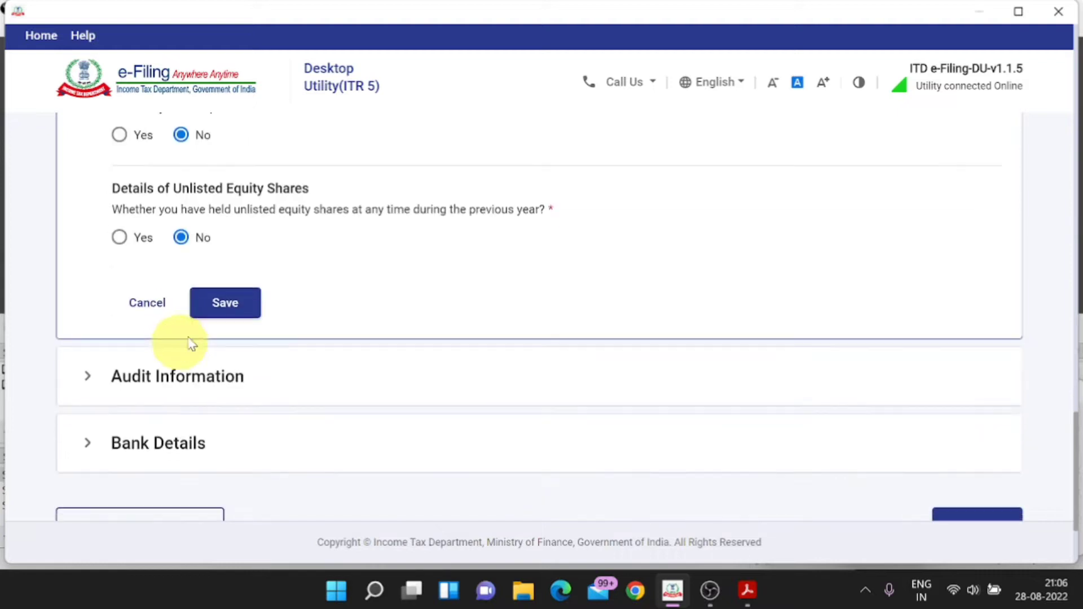
pyautogui.click(230, 303)
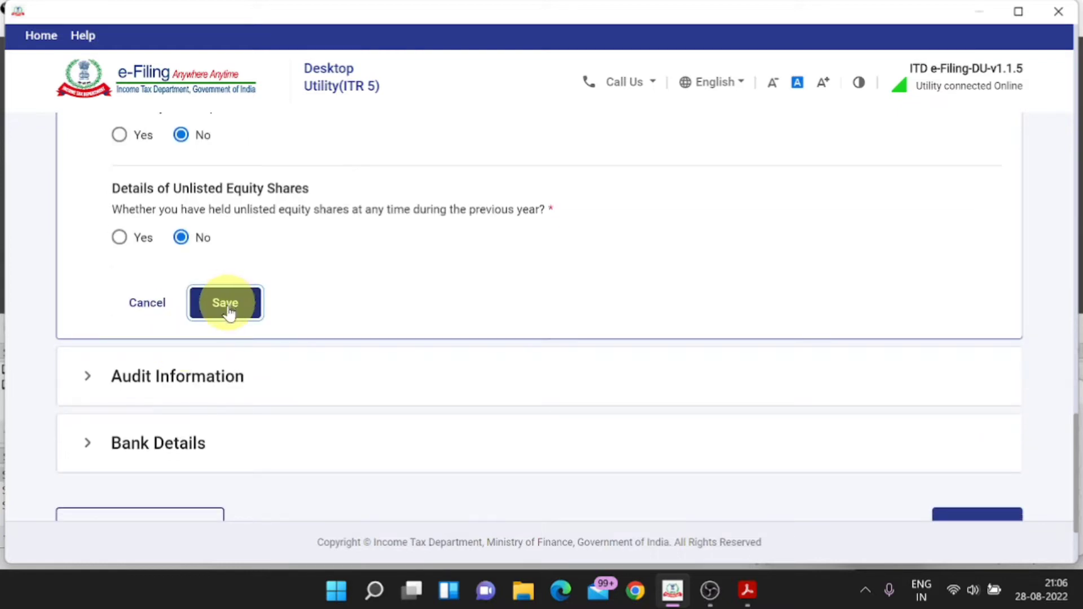
pyautogui.click(222, 376)
# Step: Answer No for 44AD/44ADA, Yes for 44AB audit, No for 92E and other audit reports
pyautogui.scroll(4, 222, 389)
pyautogui.scroll(10, 222, 388)
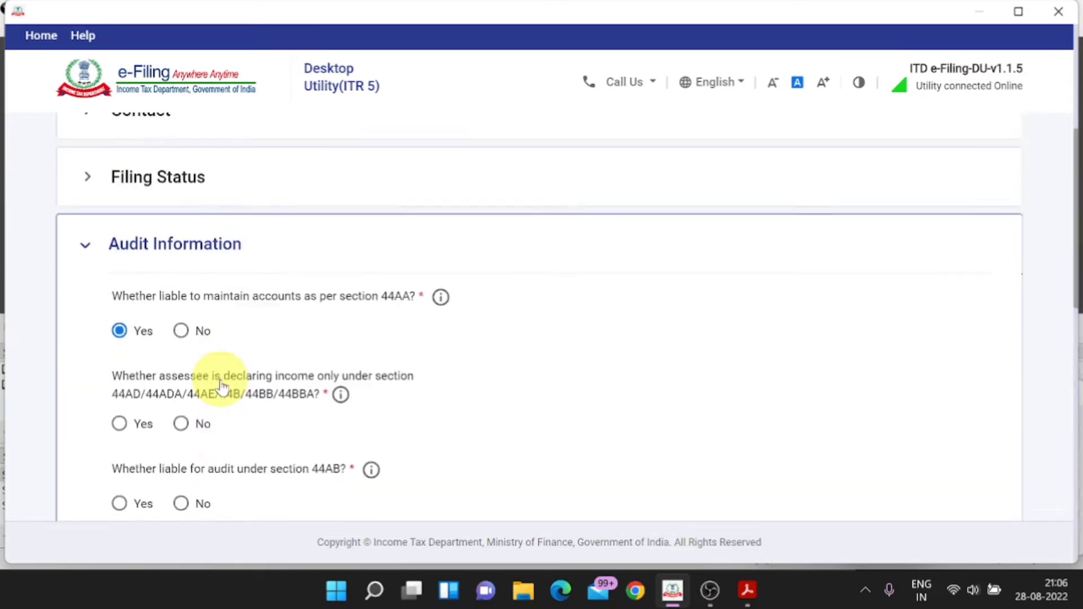
pyautogui.scroll(-5, 223, 387)
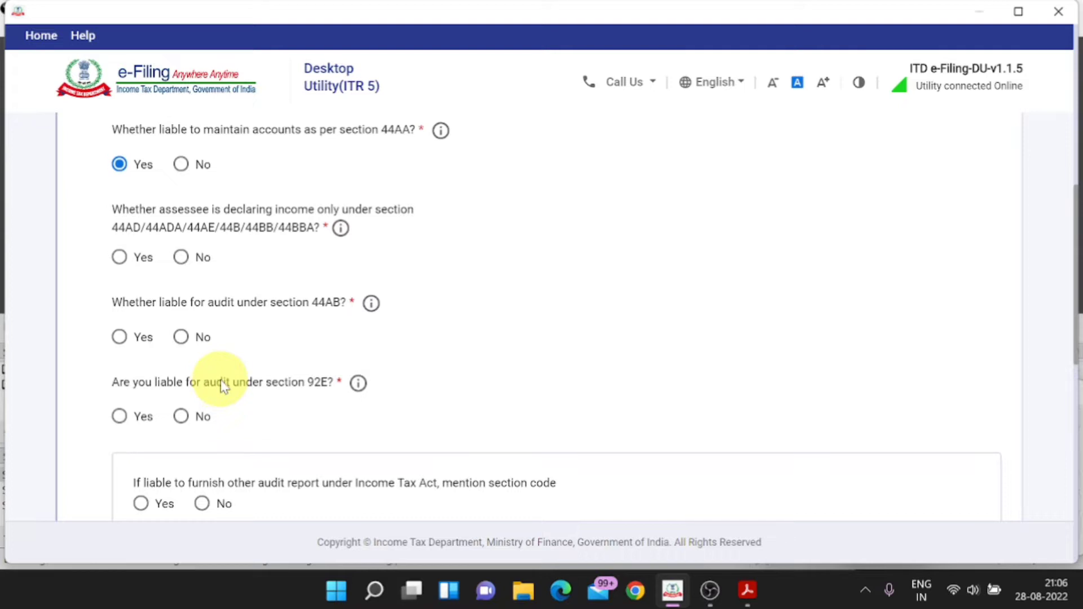
pyautogui.scroll(2, 160, 227)
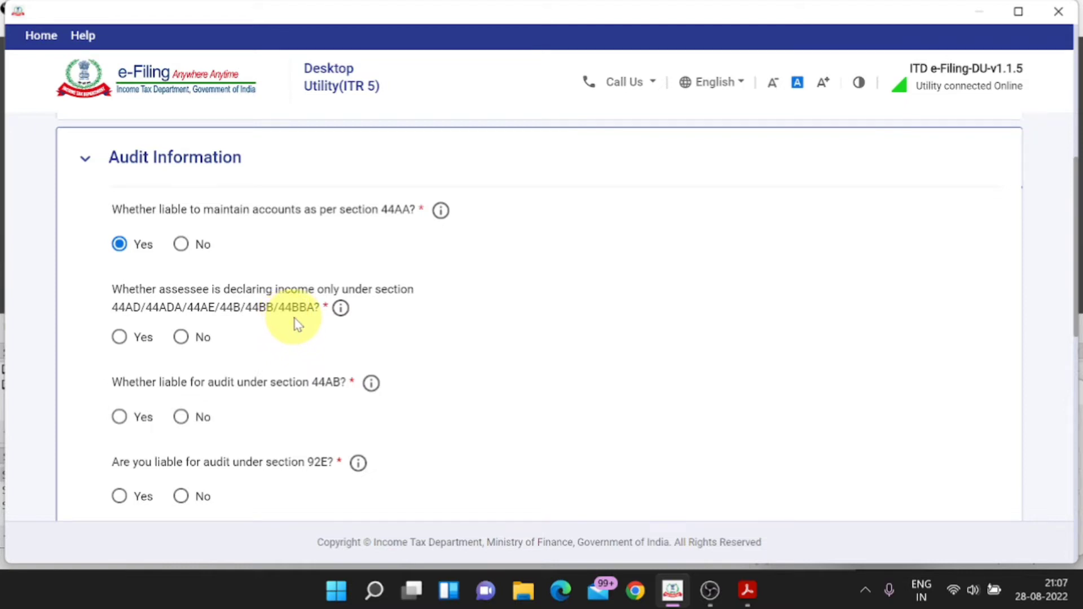
pyautogui.scroll(-2, 294, 324)
pyautogui.click(180, 252)
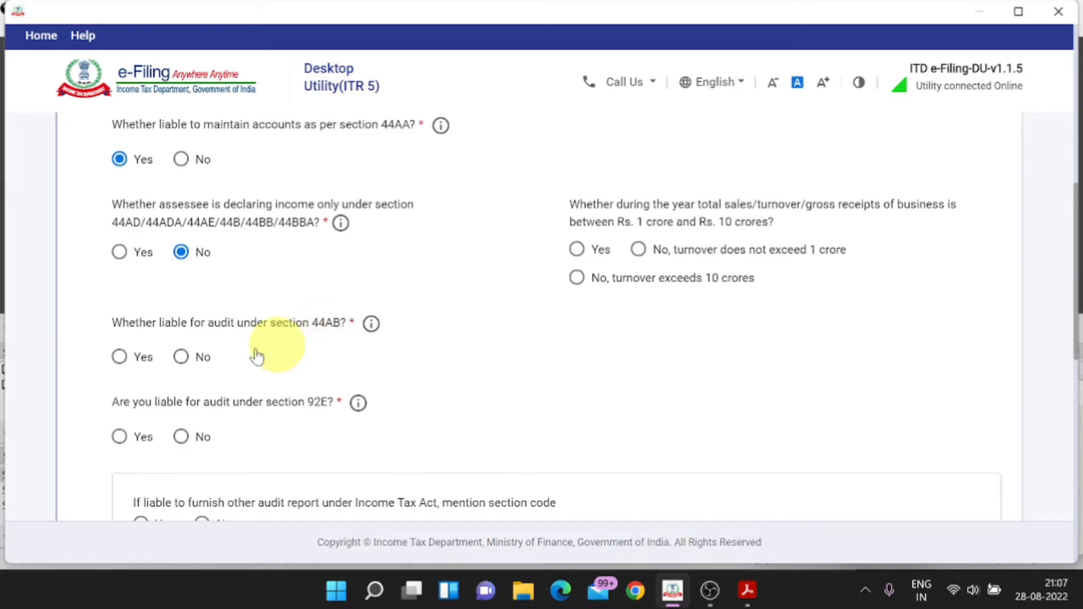
pyautogui.click(122, 359)
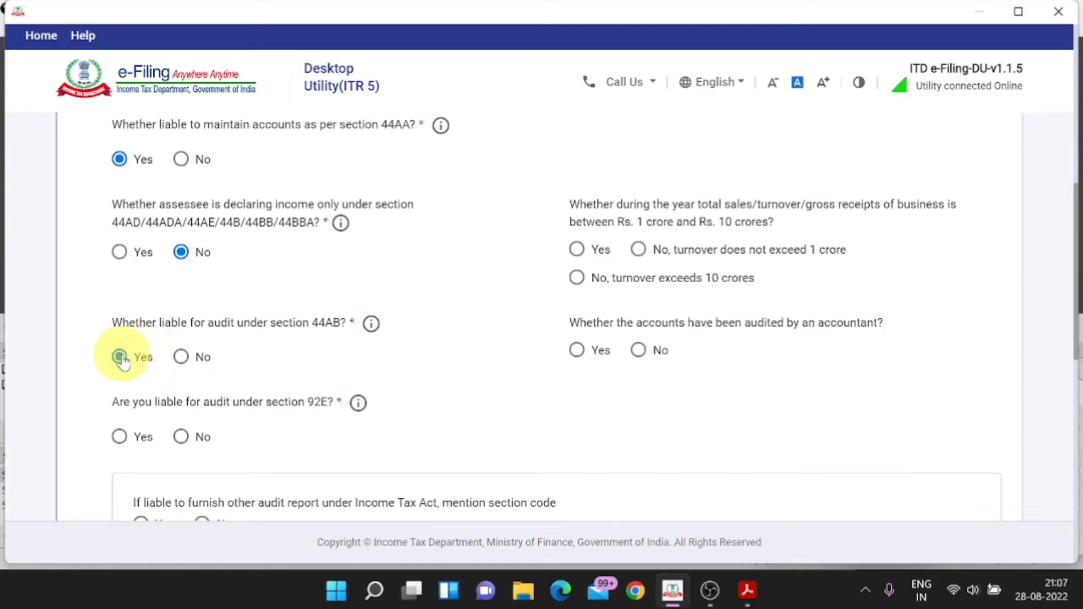
pyautogui.scroll(-1, 120, 357)
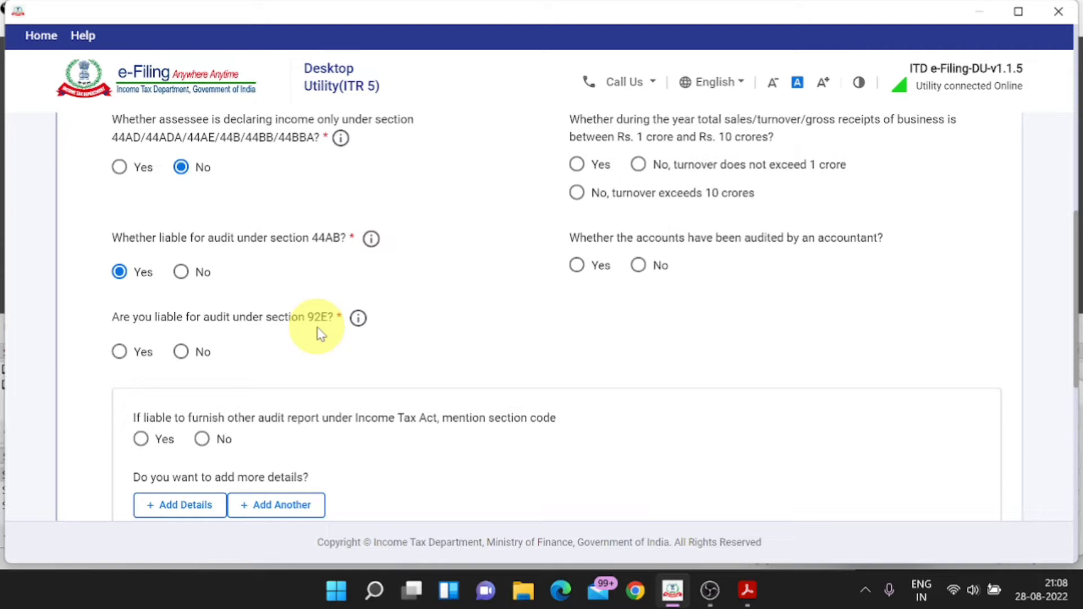
pyautogui.click(184, 352)
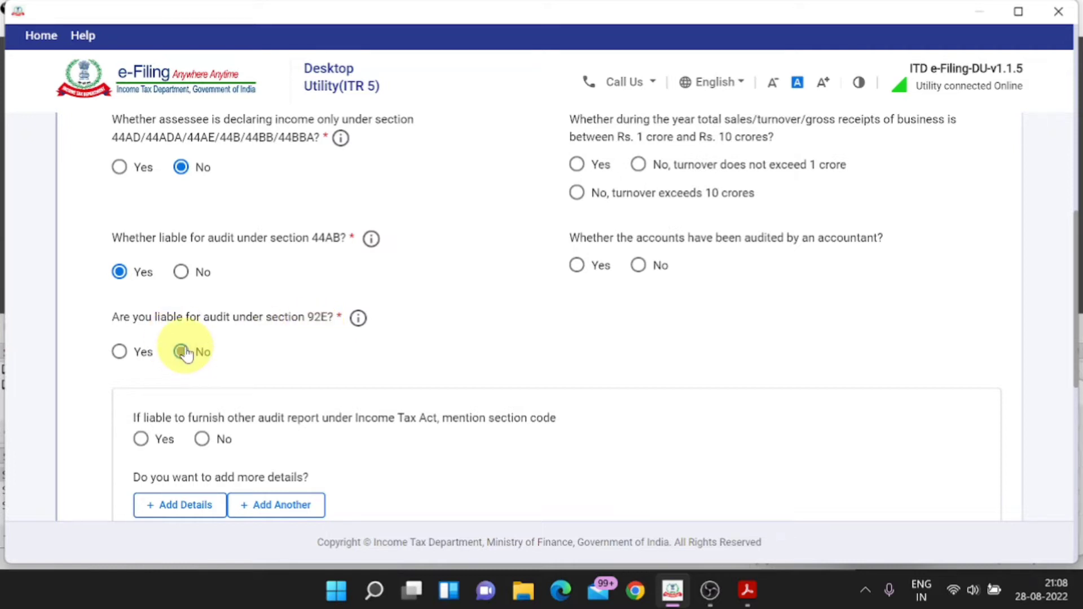
pyautogui.scroll(-2, 186, 353)
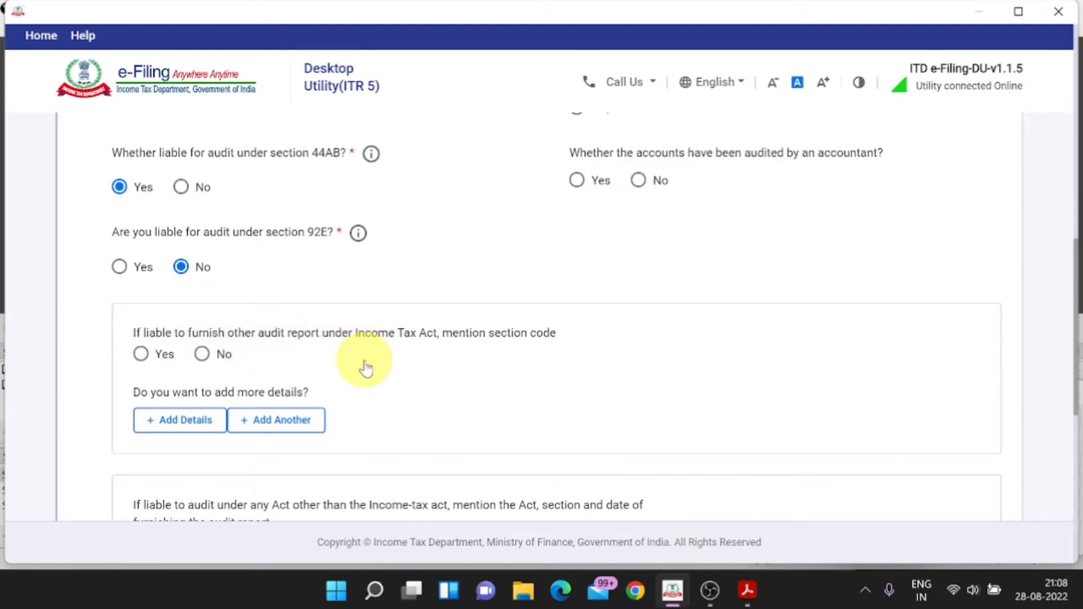
pyautogui.click(203, 355)
pyautogui.scroll(4, 593, 217)
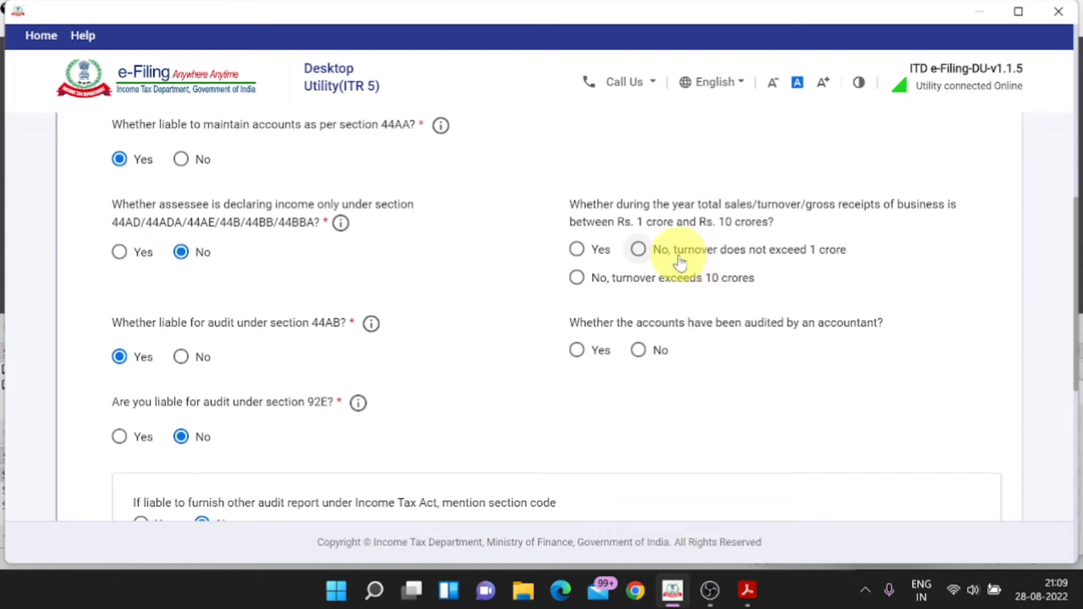
# Step: Mark turnover as not exceeding 1 crore and accounts as audited by an accountant
pyautogui.click(639, 251)
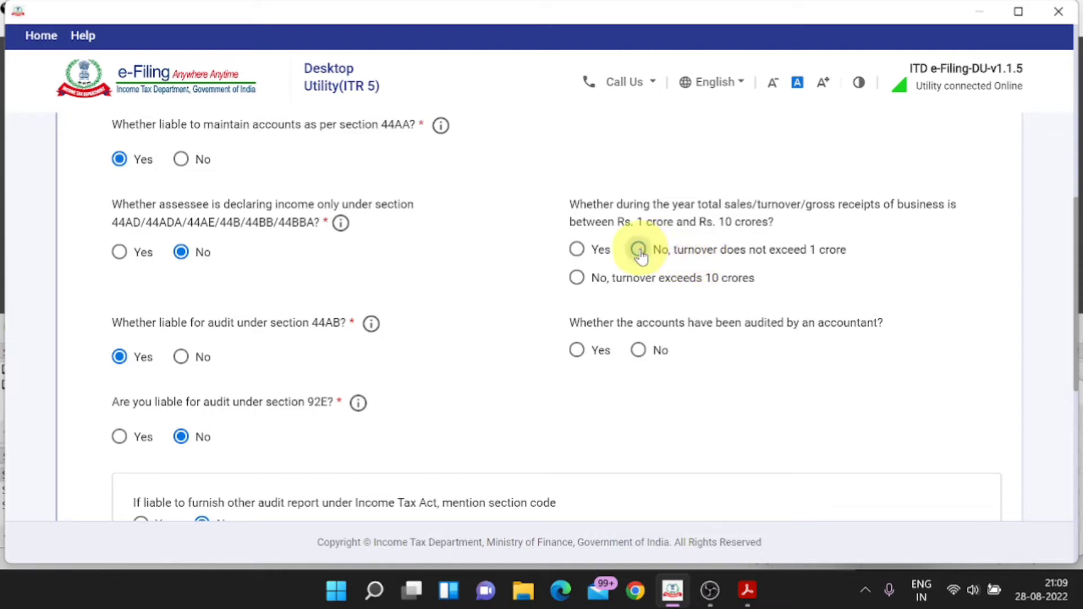
pyautogui.scroll(-2, 640, 255)
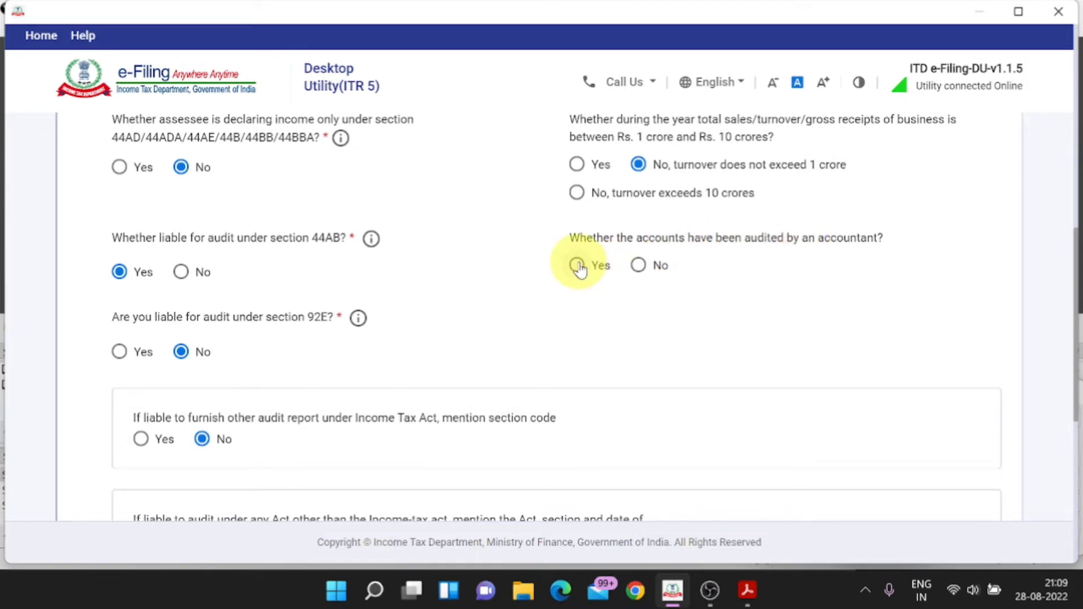
pyautogui.click(578, 265)
pyautogui.scroll(-2, 580, 270)
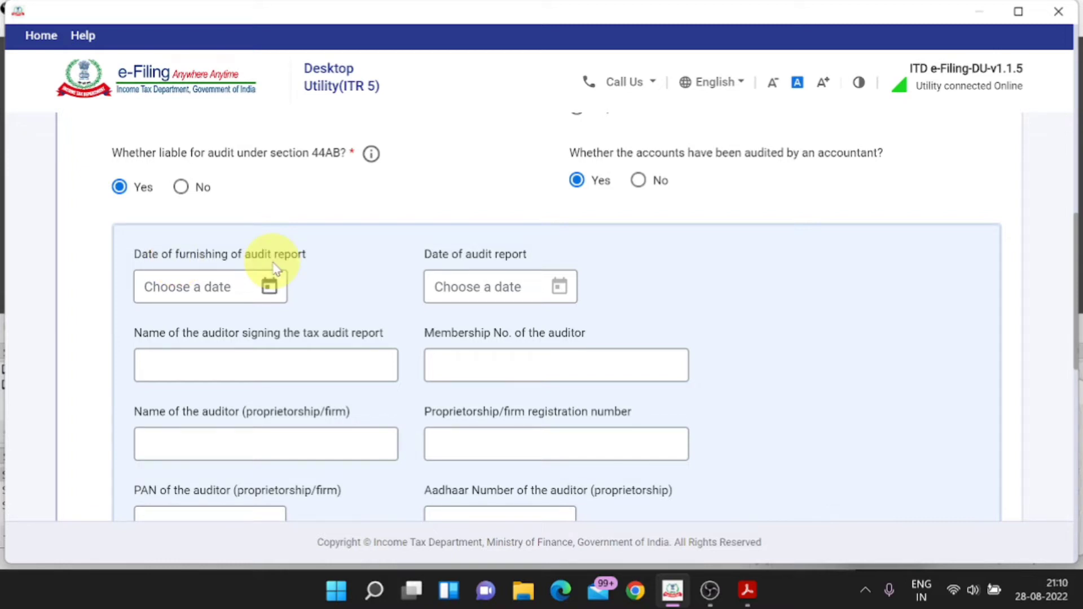
# Step: Check the auditor details in the Profit & Loss PDF, then return to the utility
pyautogui.hotkey('alt', 'Tab')
pyautogui.scroll(-5, 554, 373)
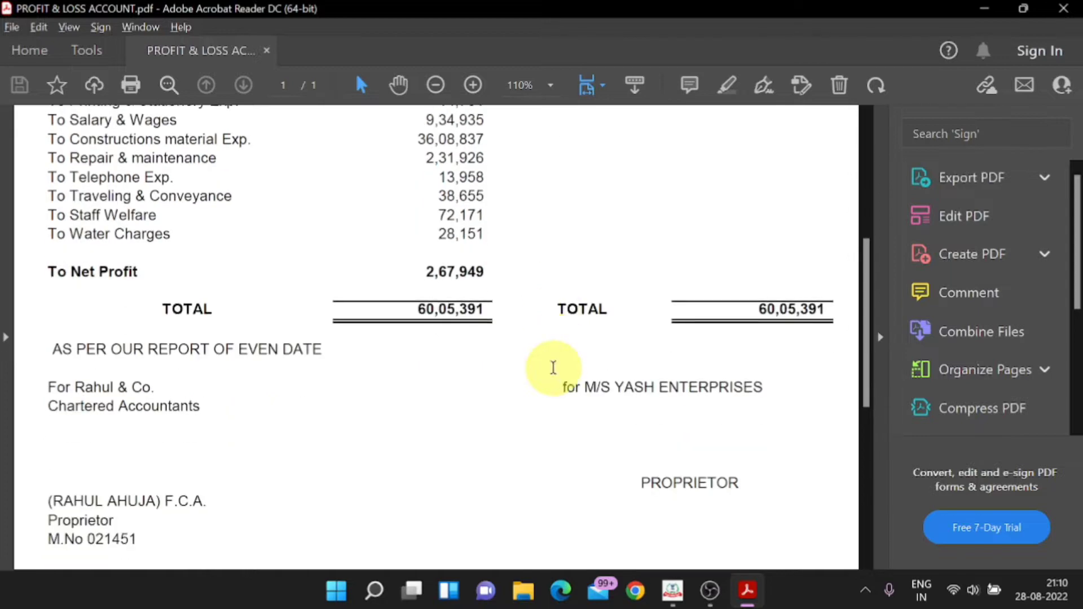
pyautogui.scroll(5, 554, 373)
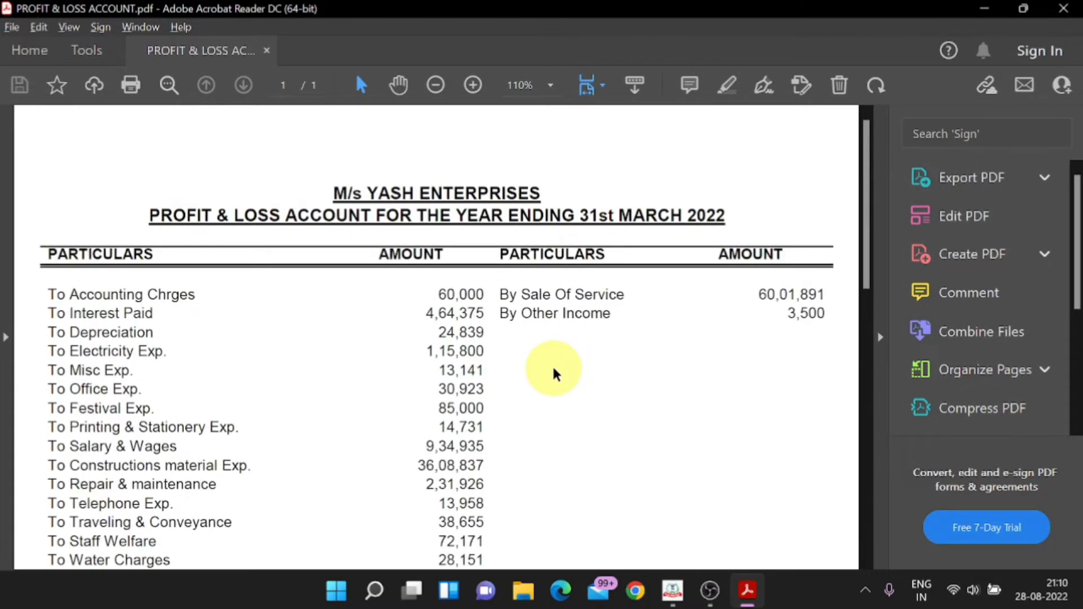
pyautogui.hotkey('alt', 'Tab')
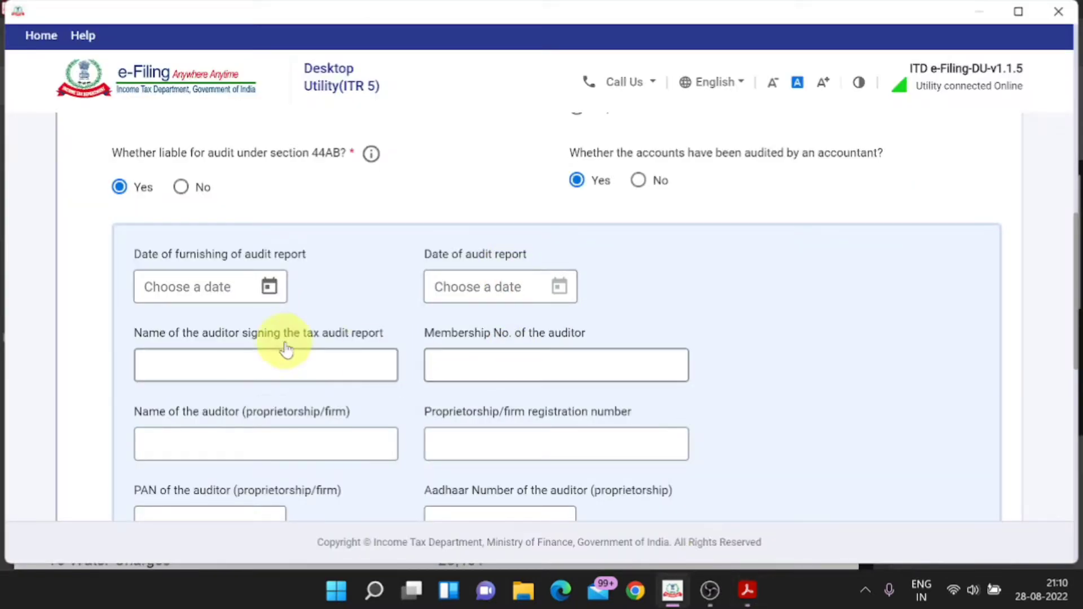
# Step: Set the audit report furnishing date to 01-Aug-2022 and report date to 28-Aug-2022
pyautogui.click(269, 288)
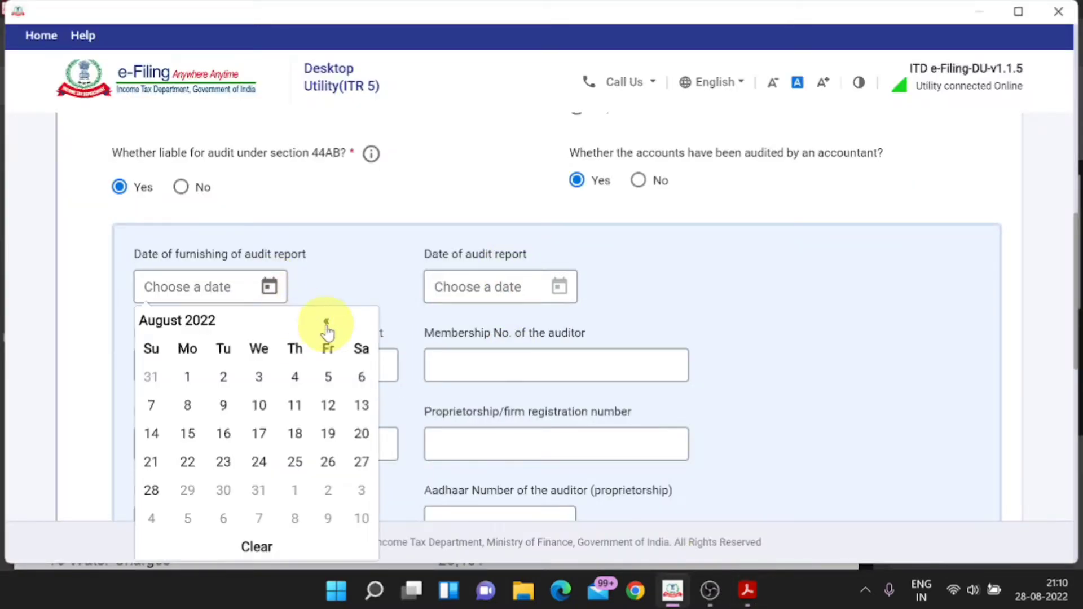
pyautogui.click(188, 378)
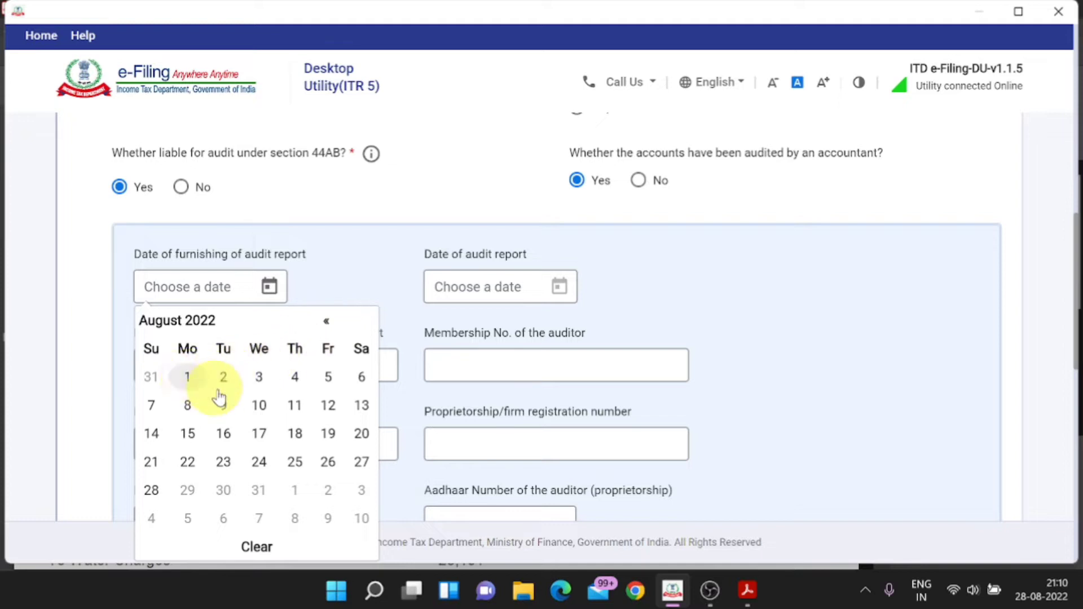
pyautogui.click(557, 290)
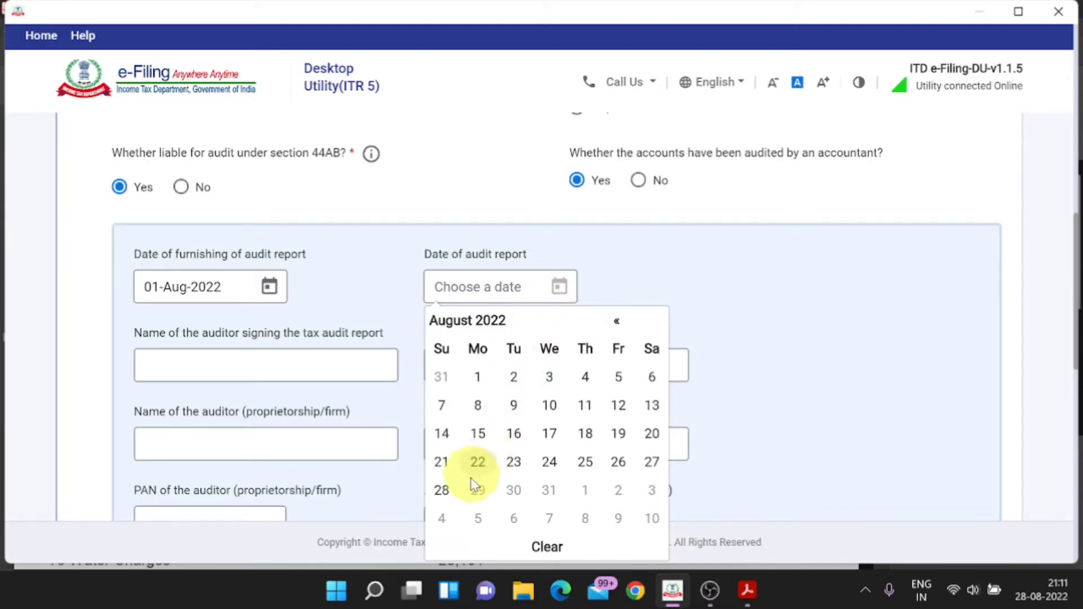
pyautogui.click(442, 490)
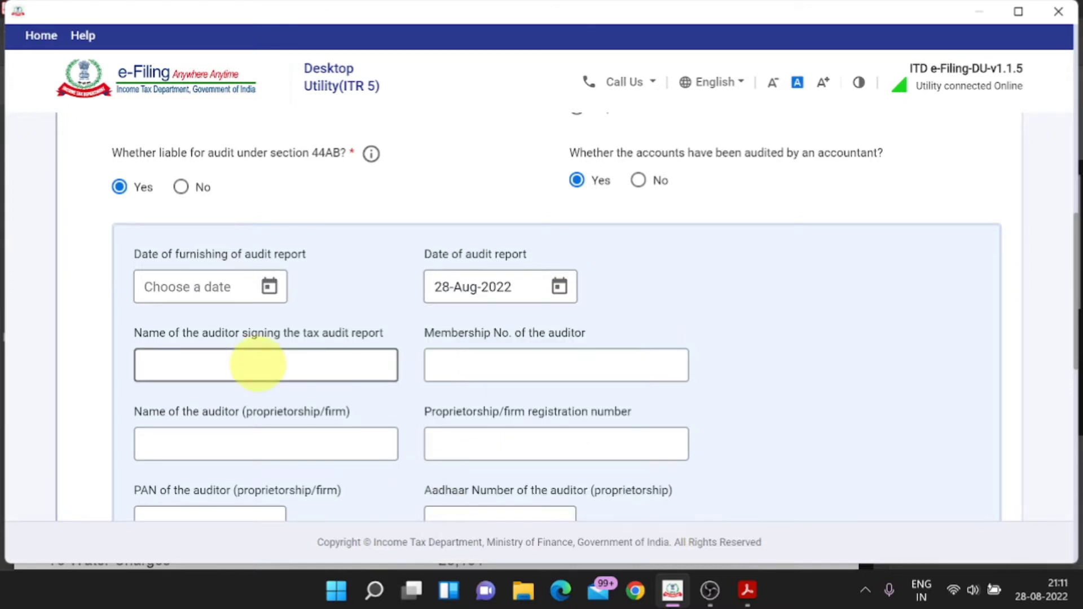
# Step: Enter the signing auditor's name and membership number, taken from the PDF
pyautogui.click(258, 364)
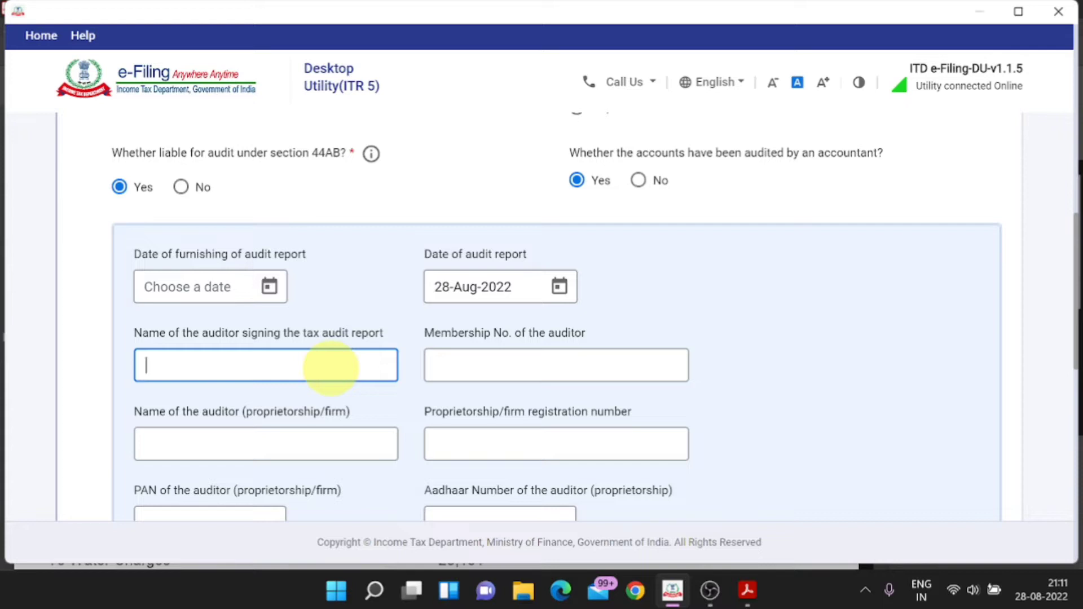
pyautogui.hotkey('alt', 'Tab')
pyautogui.scroll(-8, 446, 395)
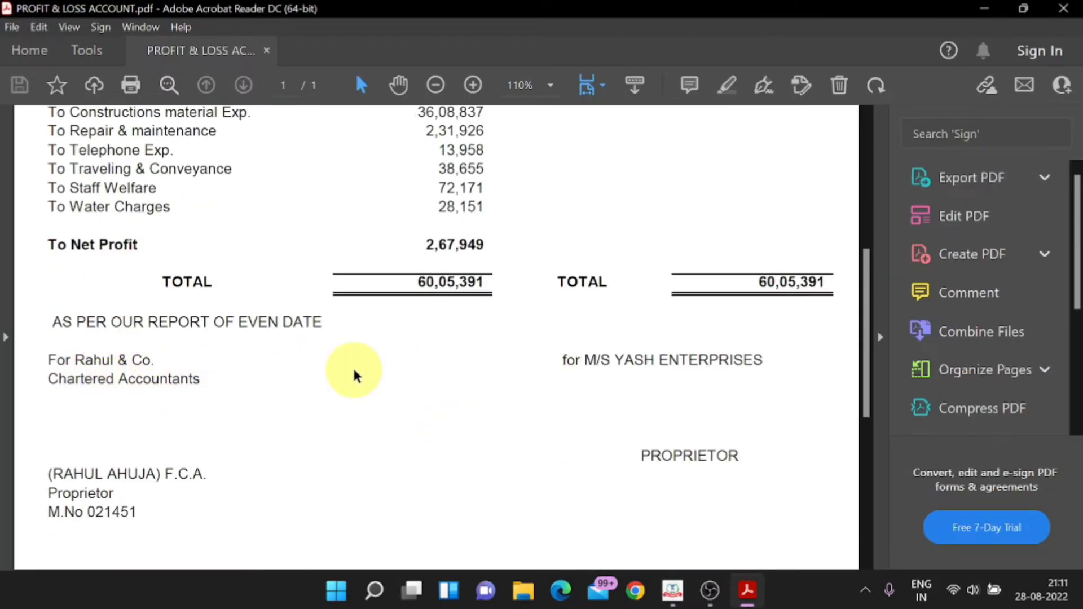
pyautogui.hotkey('alt', 'Tab')
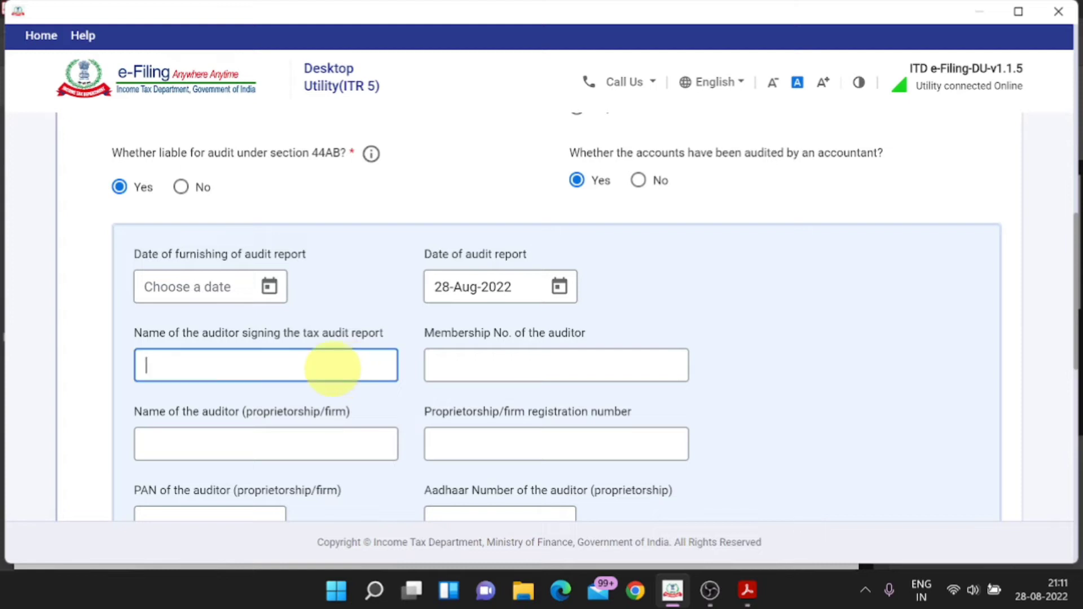
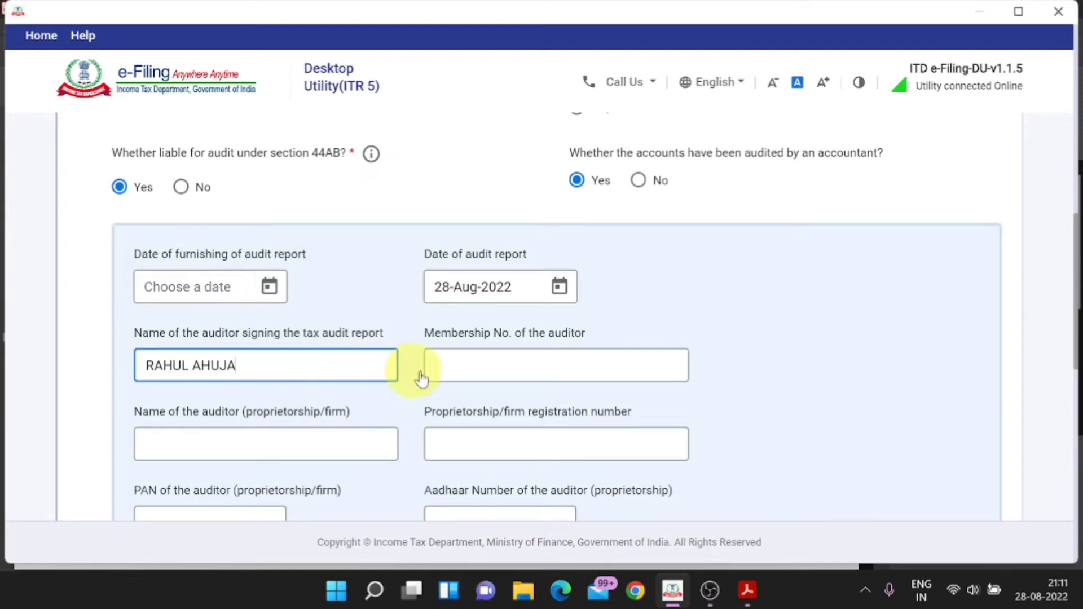
pyautogui.click(445, 370)
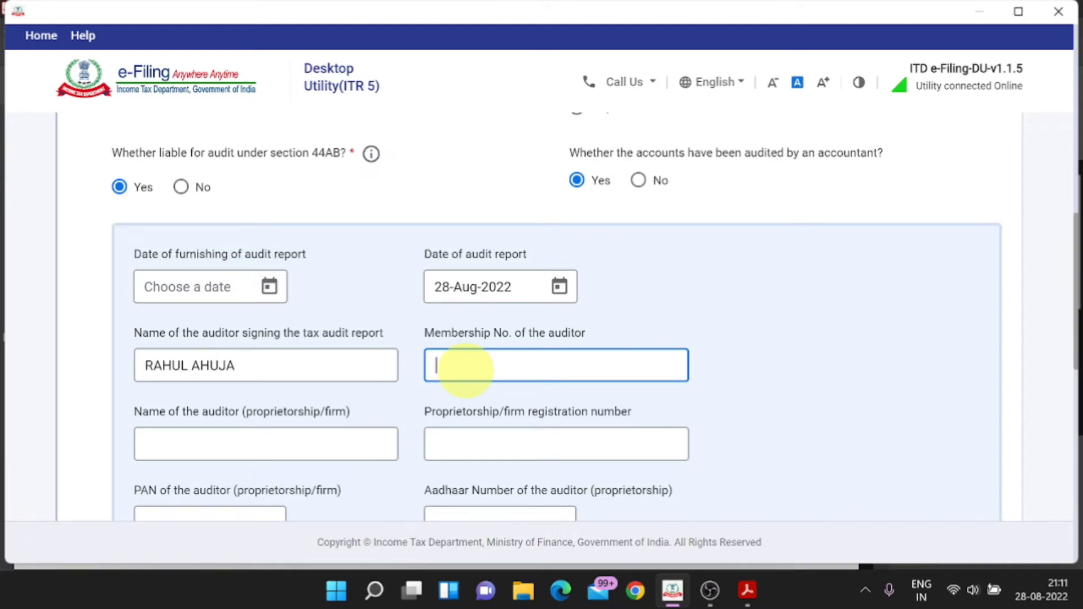
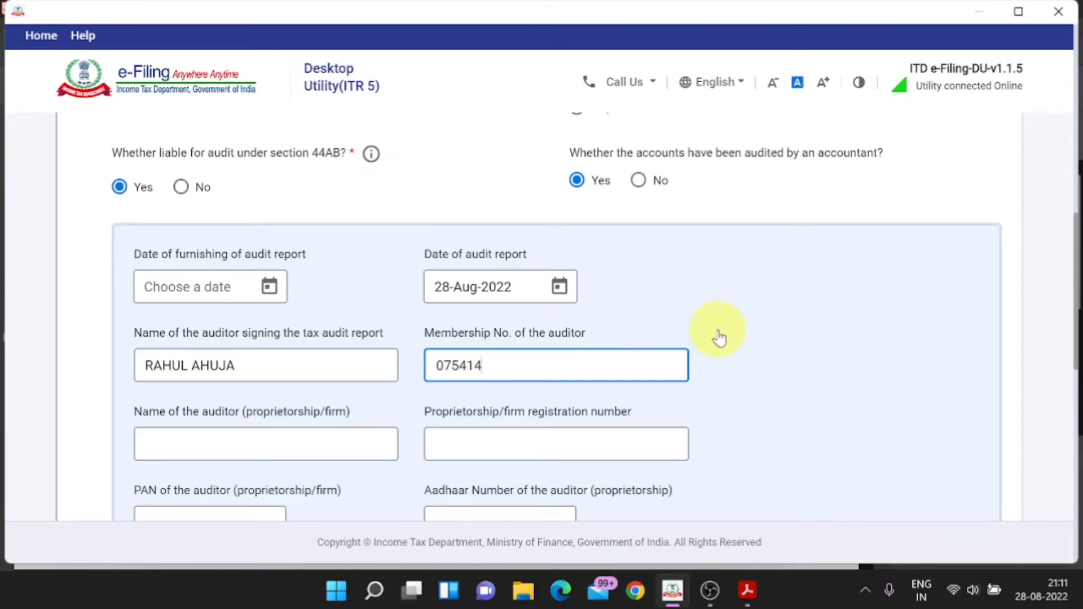
# Step: Copy the auditor's name into the auditor firm name field
pyautogui.click(536, 442)
pyautogui.click(314, 443)
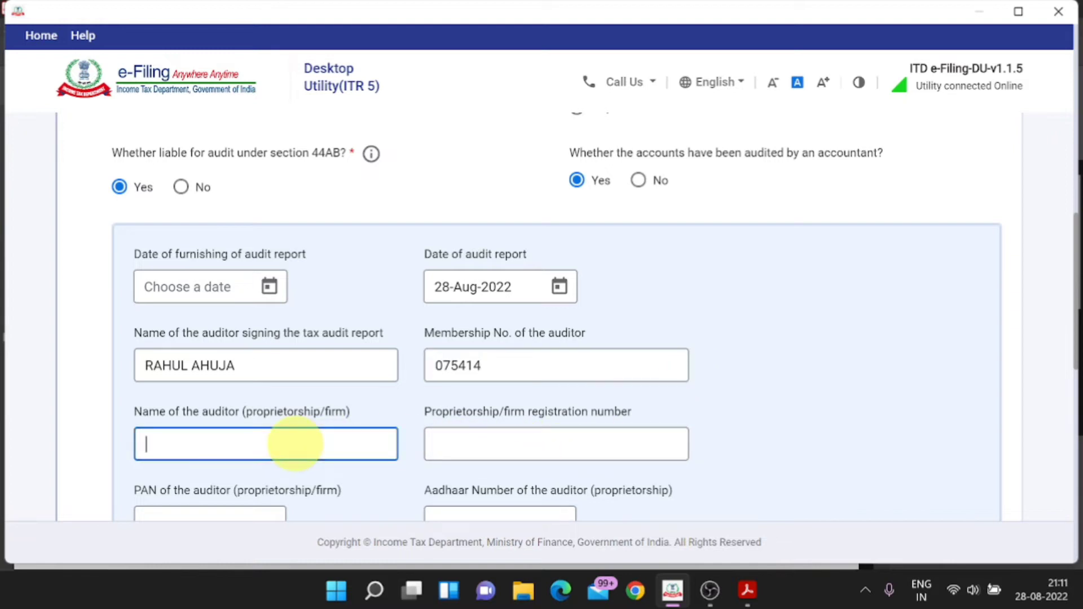
pyautogui.hotkey('shift', 'Tab')
pyautogui.moveTo(234, 366); pyautogui.dragTo(139, 365)
pyautogui.hotkey('ctrl', 'c')
pyautogui.click(194, 437)
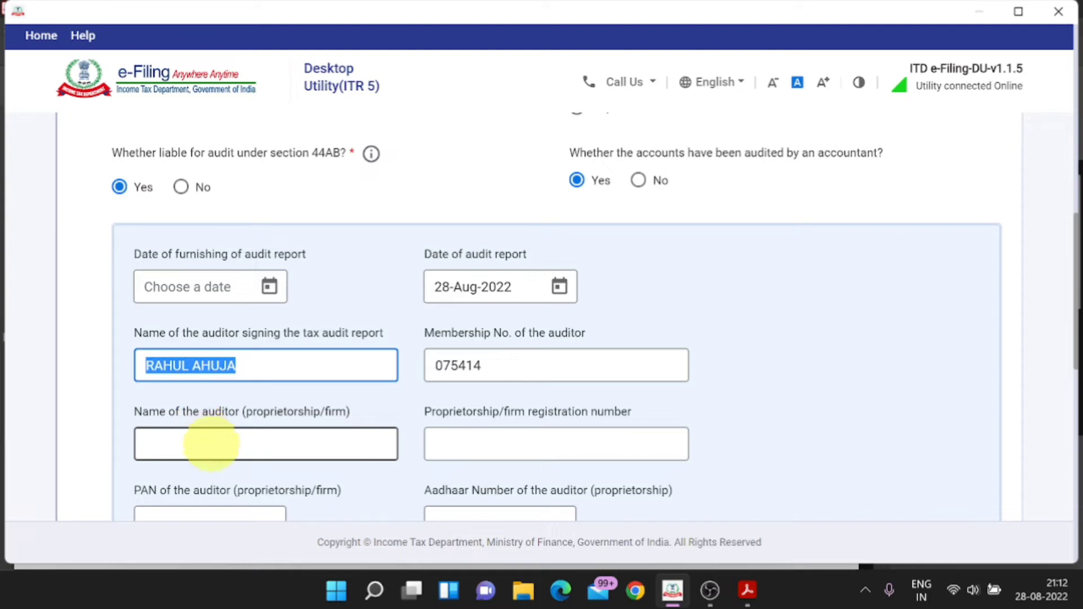
pyautogui.hotkey('ctrl', 'v')
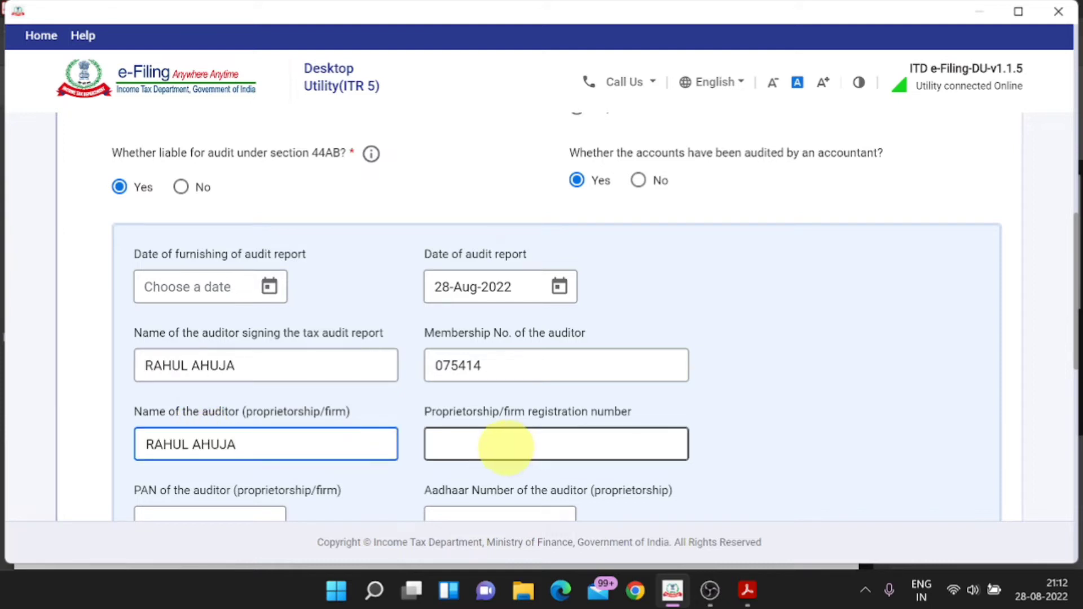
# Step: Enter the auditor firm's registration number and auditor's PAN, then add the audit details
pyautogui.click(505, 445)
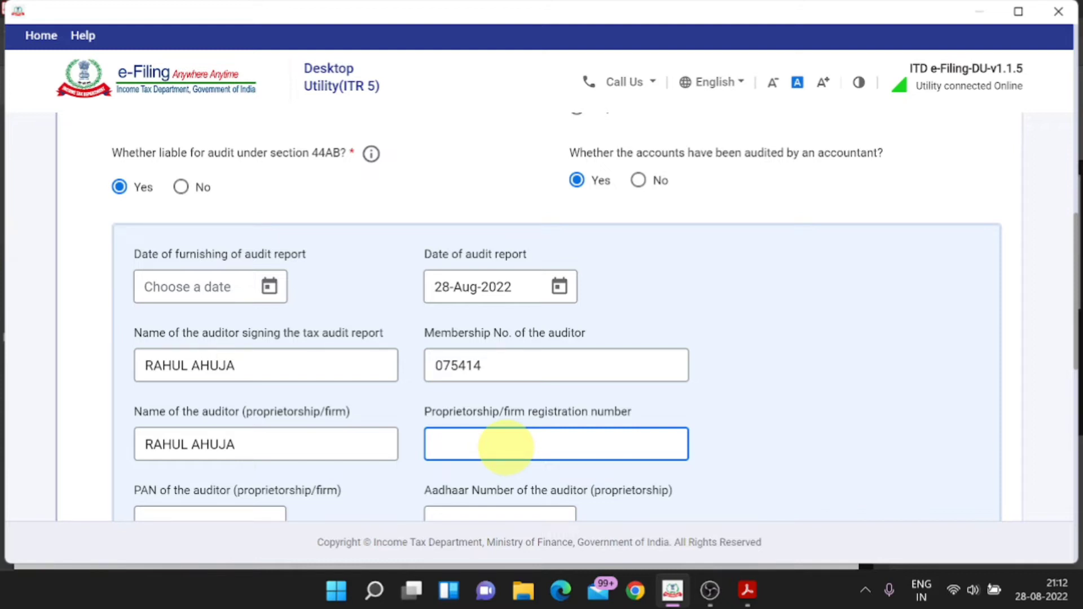
pyautogui.scroll(-2, 505, 445)
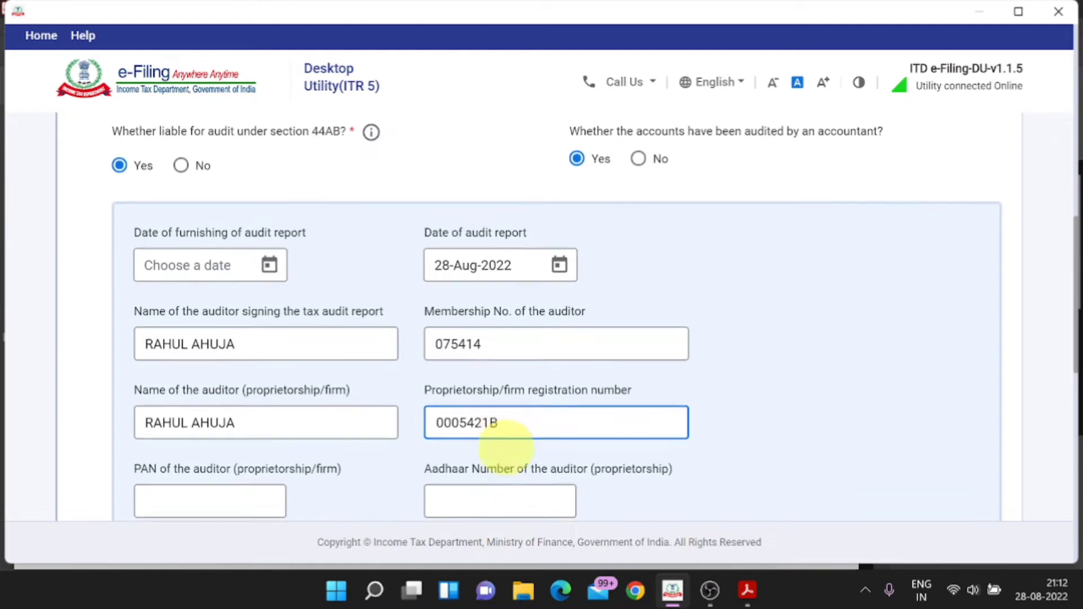
pyautogui.click(189, 434)
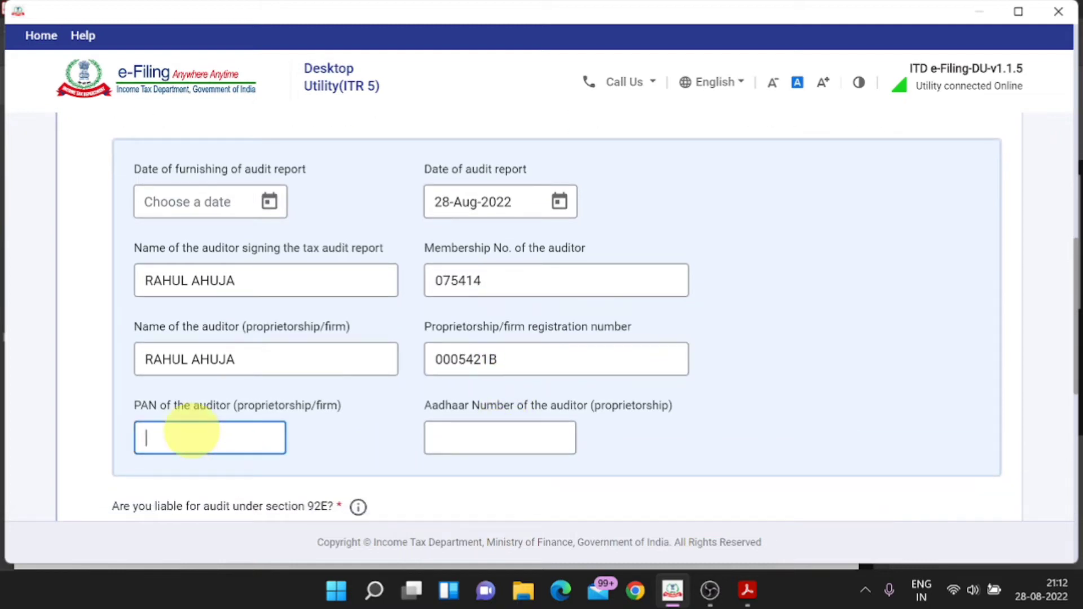
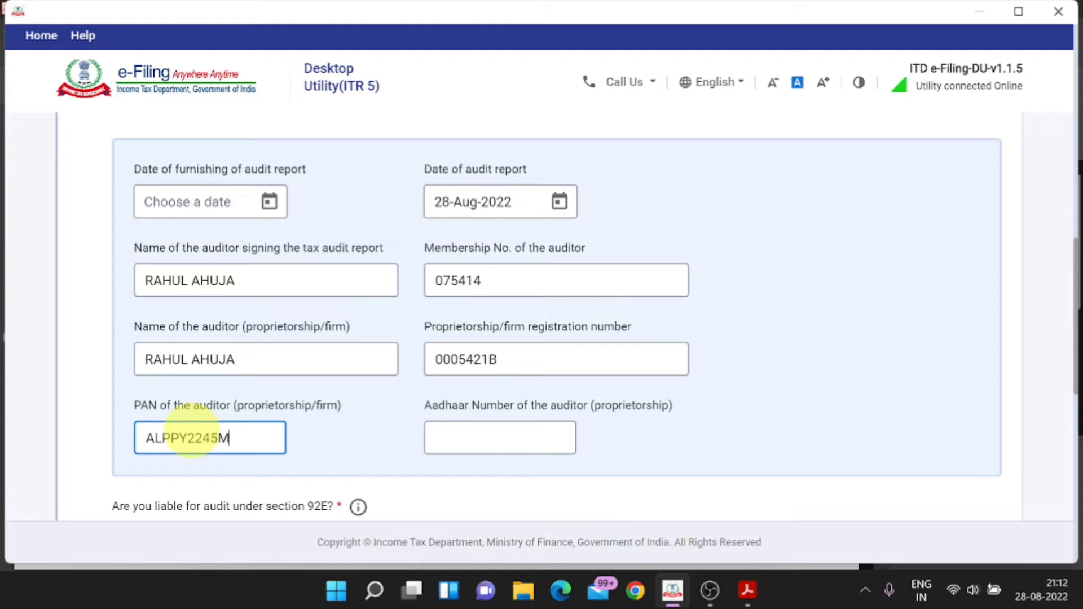
pyautogui.scroll(-5, 214, 383)
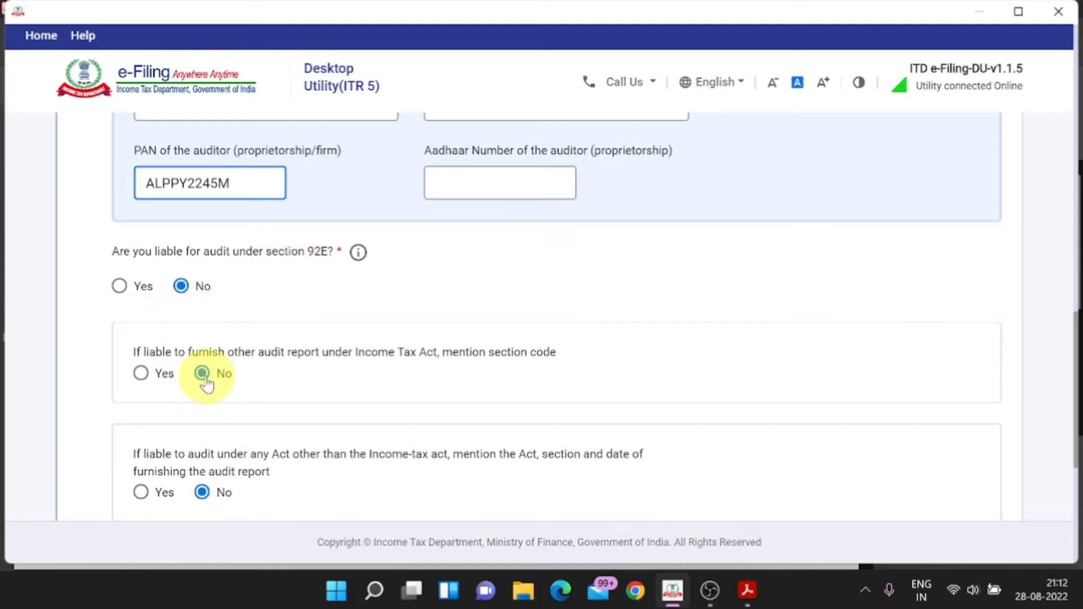
pyautogui.scroll(-1, 213, 375)
pyautogui.scroll(-1, 213, 409)
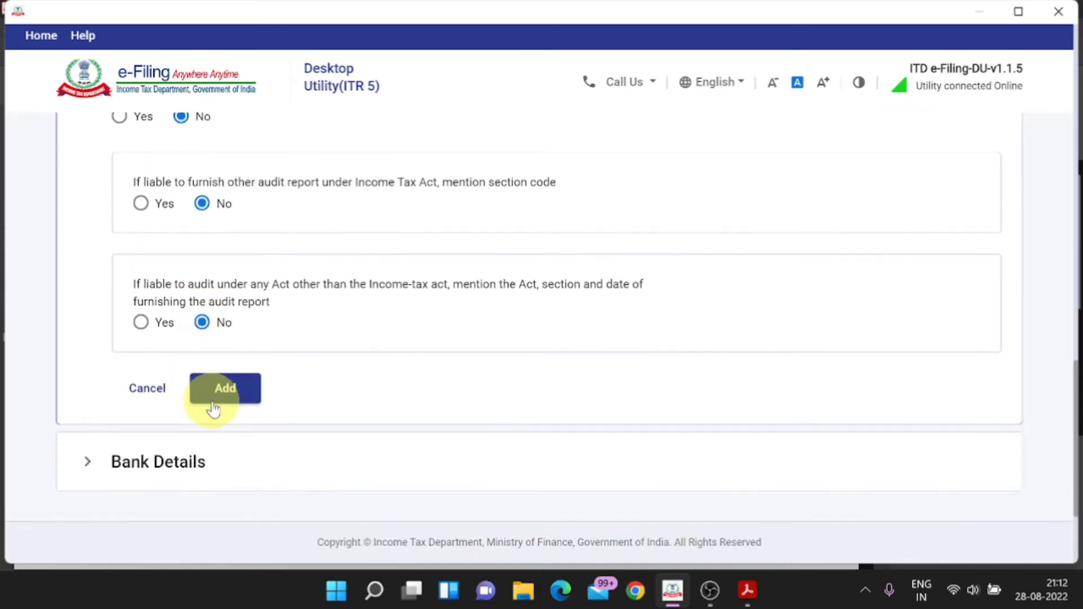
pyautogui.click(224, 389)
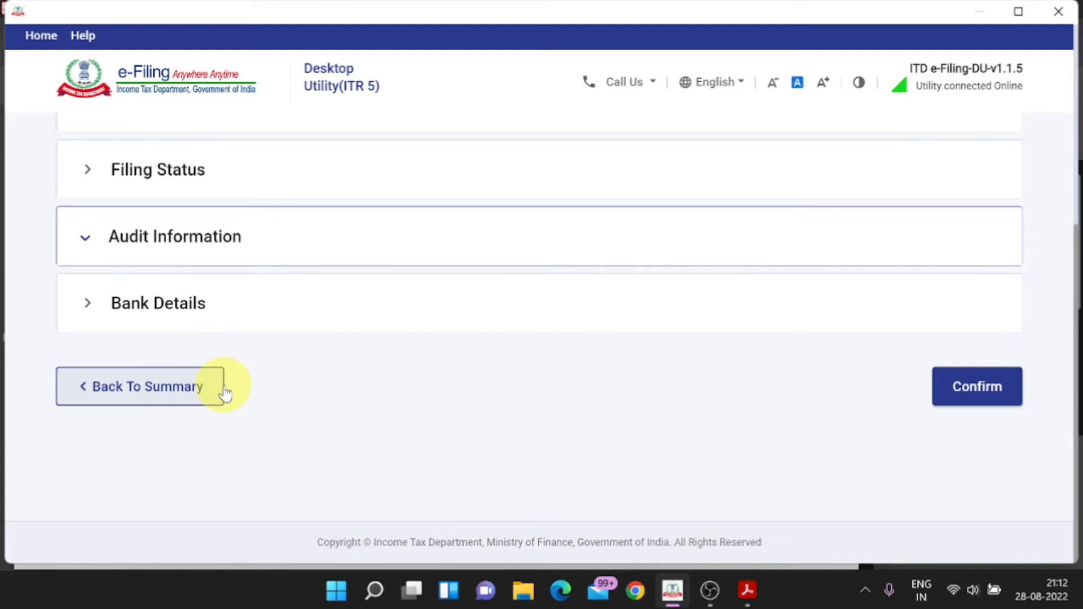
# Step: Under Bank Details, nominate the bank account for refund and confirm General Information 1
pyautogui.click(184, 313)
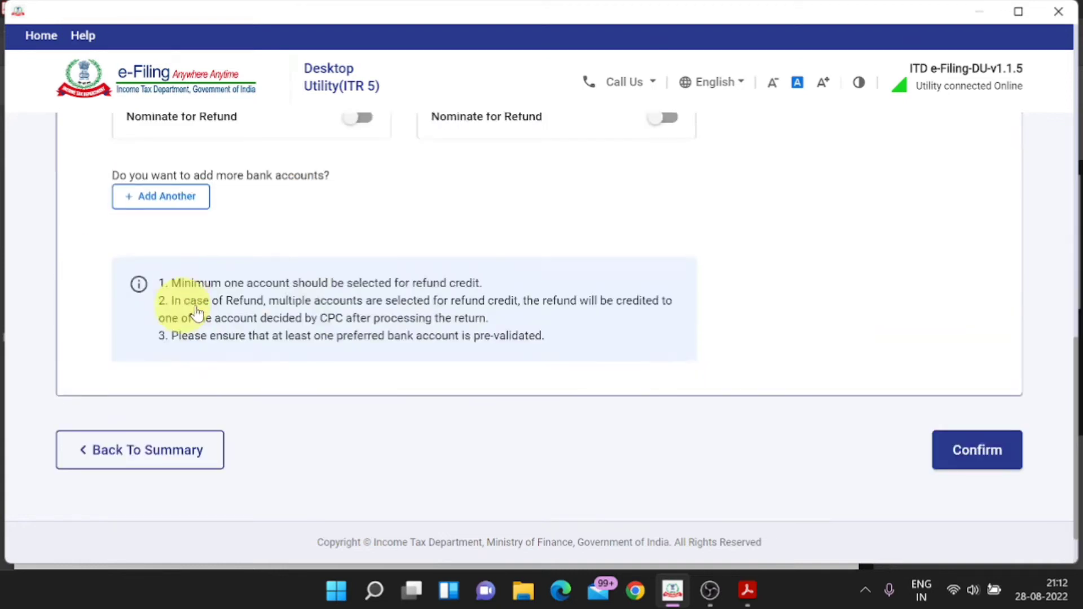
pyautogui.scroll(3, 354, 318)
pyautogui.click(366, 289)
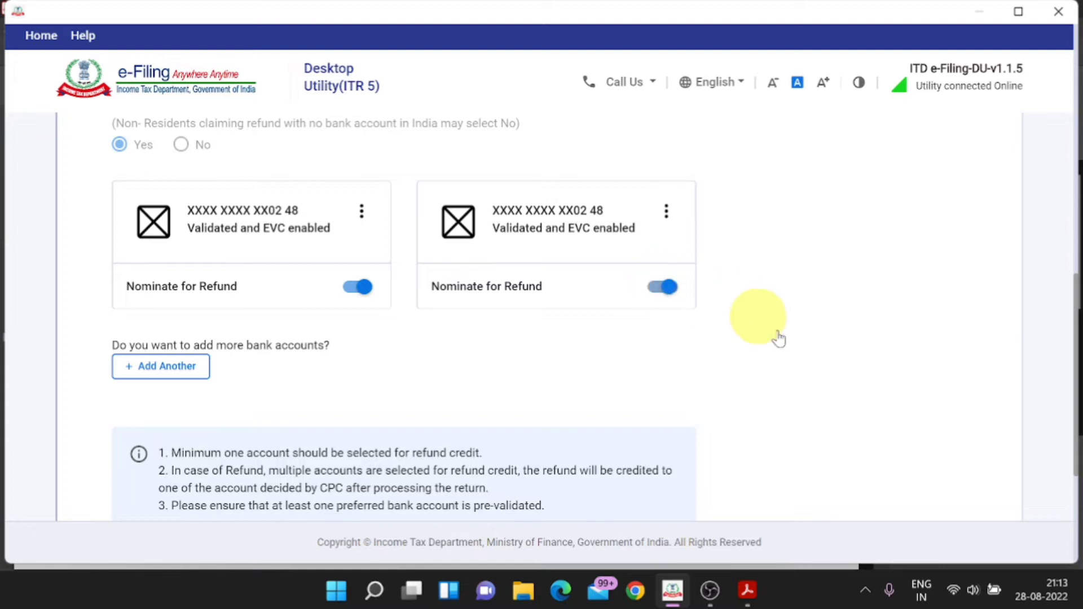
pyautogui.scroll(-4, 812, 380)
pyautogui.click(963, 395)
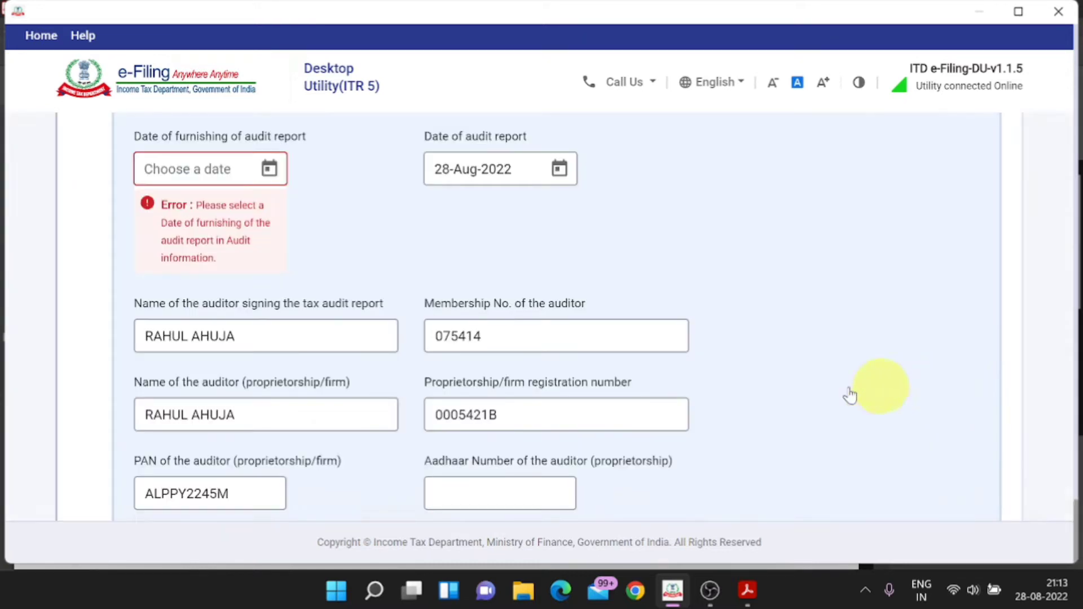
# Step: Set the audit report furnishing date to 28 August 2022 and confirm General Information 1
pyautogui.scroll(2, 474, 292)
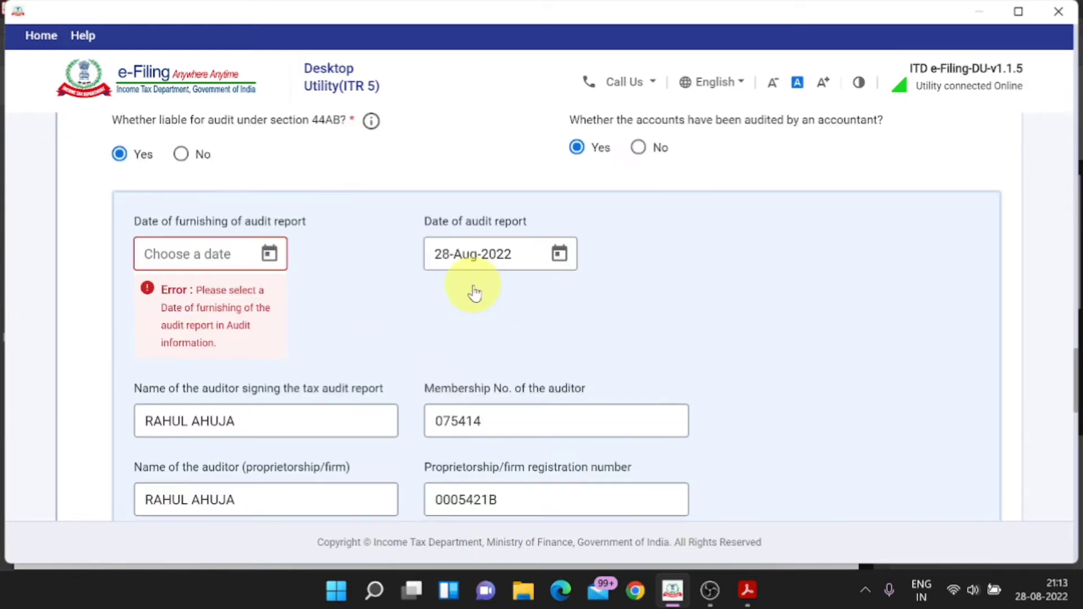
pyautogui.click(269, 253)
pyautogui.click(582, 323)
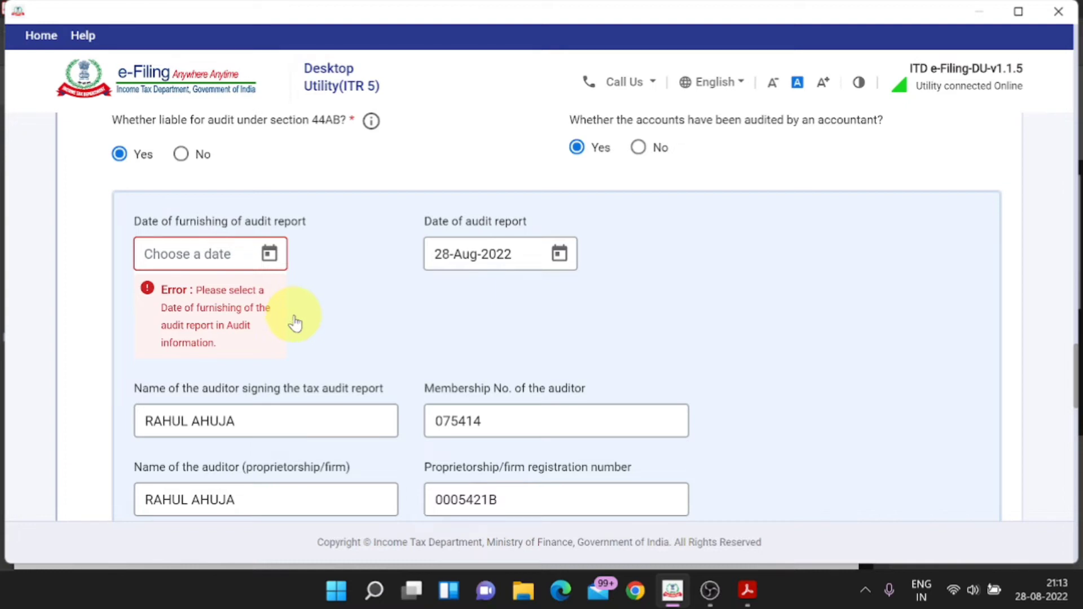
pyautogui.click(269, 255)
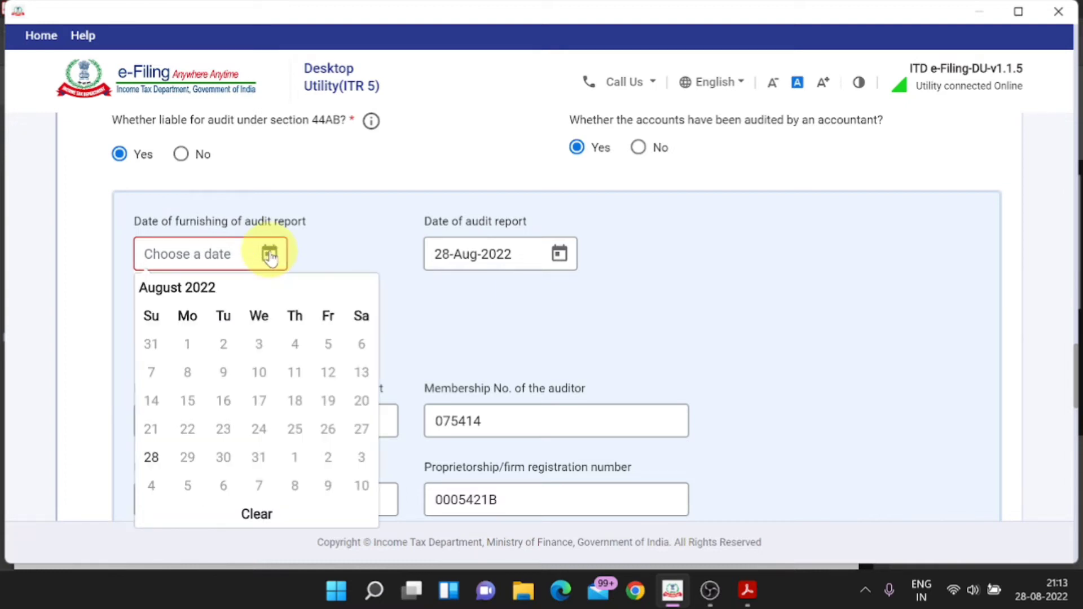
pyautogui.click(153, 454)
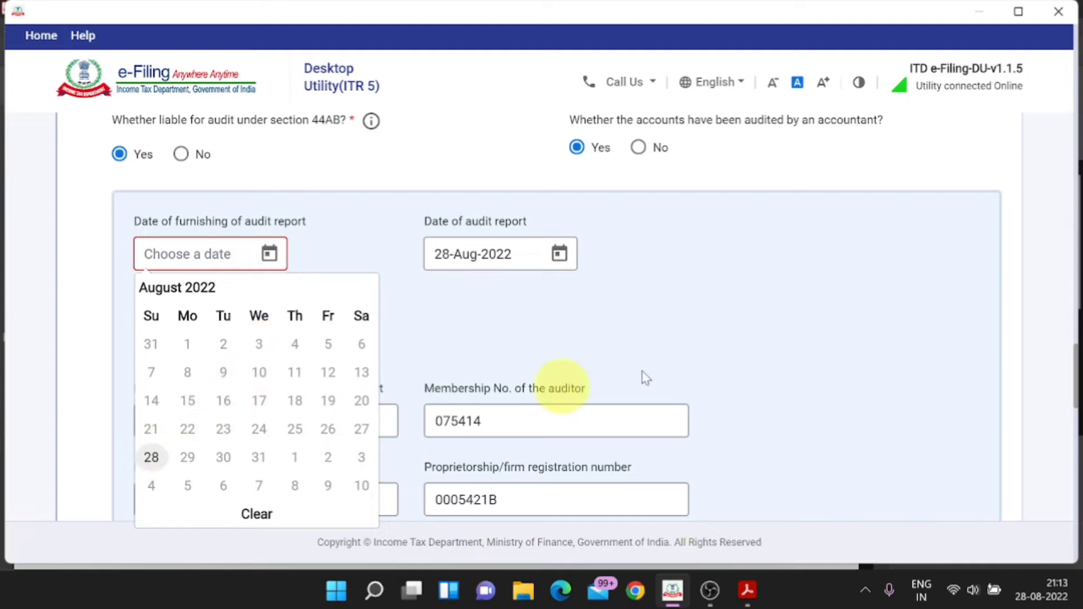
pyautogui.scroll(-10, 866, 338)
pyautogui.scroll(-10, 848, 350)
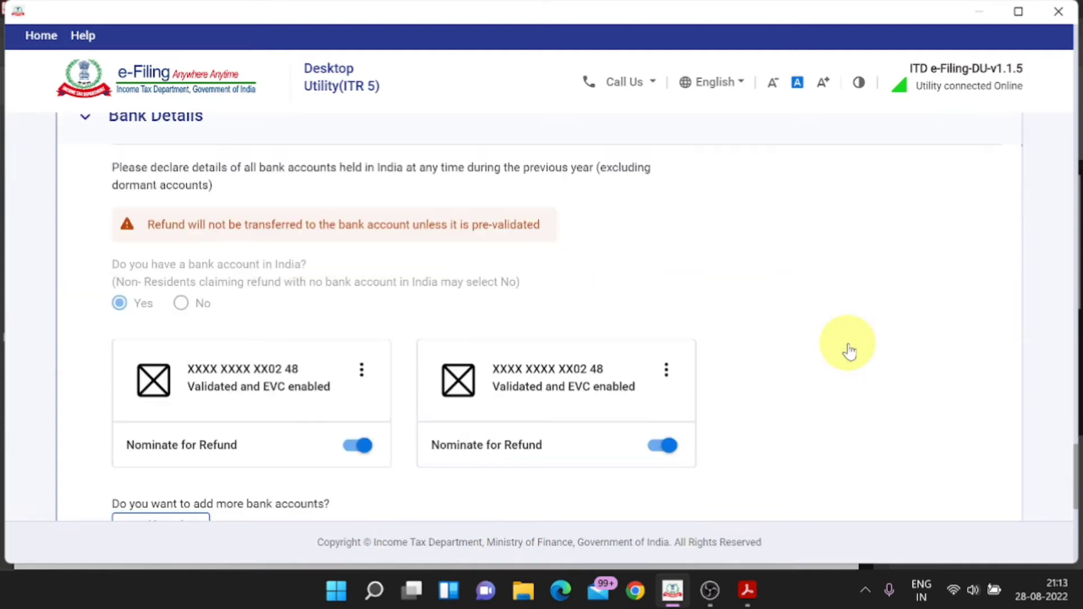
pyautogui.click(967, 394)
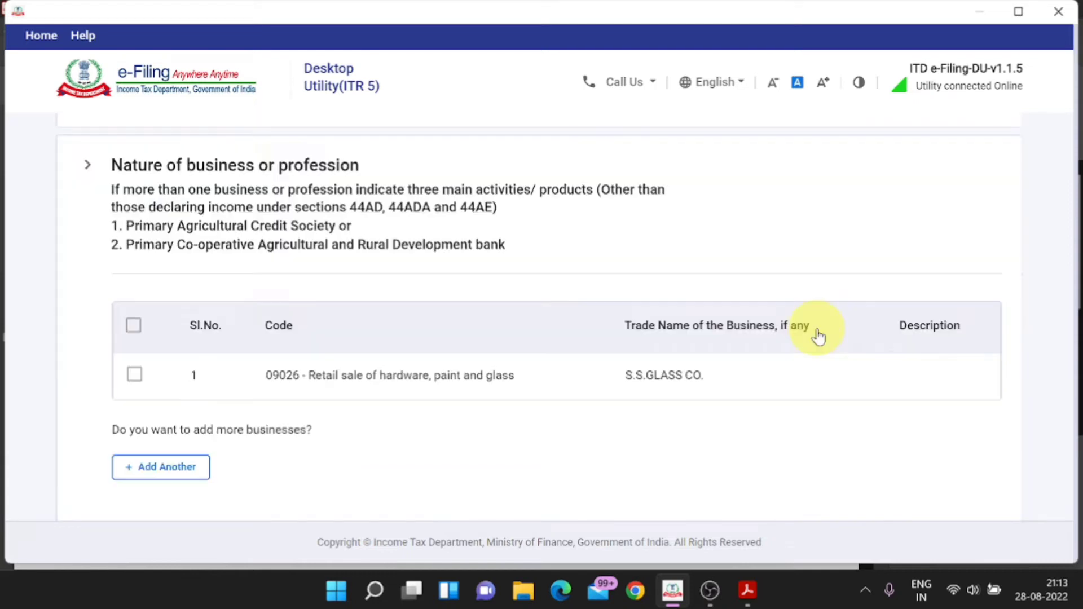
pyautogui.scroll(15, 818, 336)
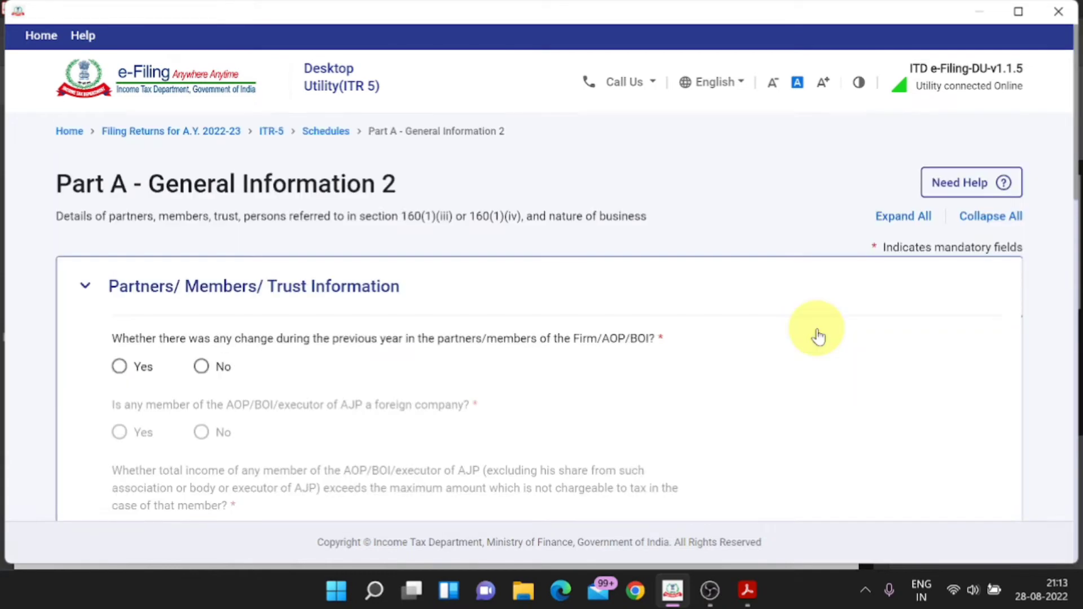
# Step: Answer No to changes in partners and confirm General Information 2
pyautogui.scroll(-2, 815, 336)
pyautogui.click(203, 283)
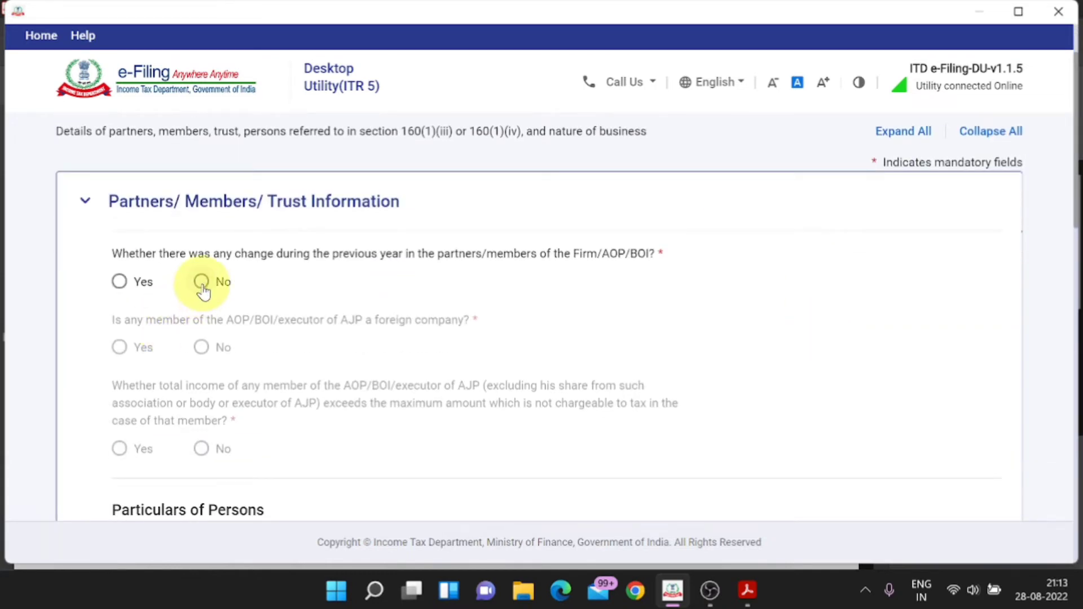
pyautogui.scroll(-3, 269, 365)
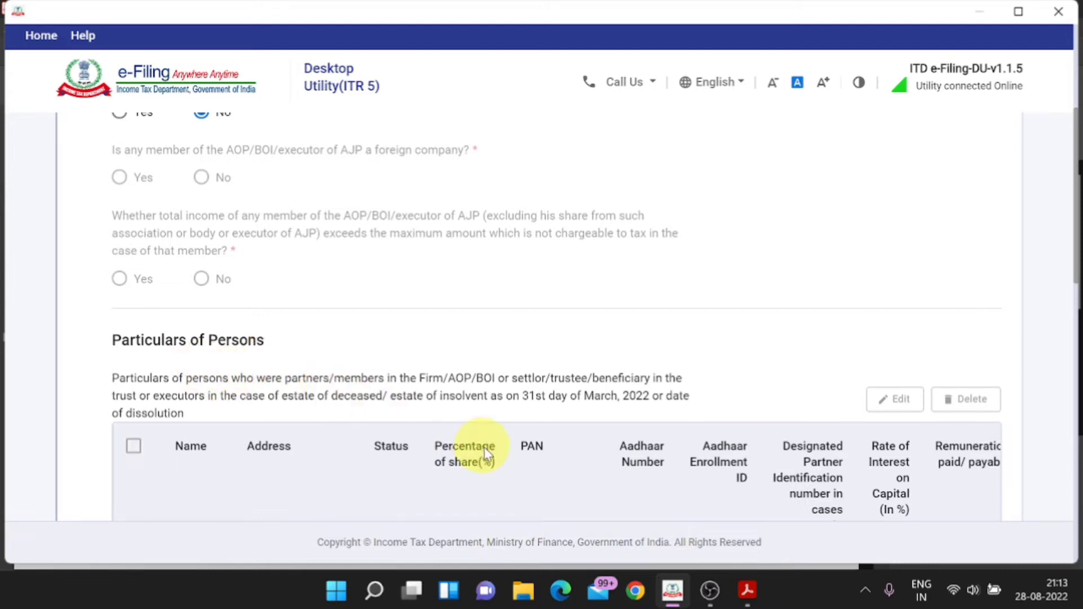
pyautogui.scroll(-10, 599, 481)
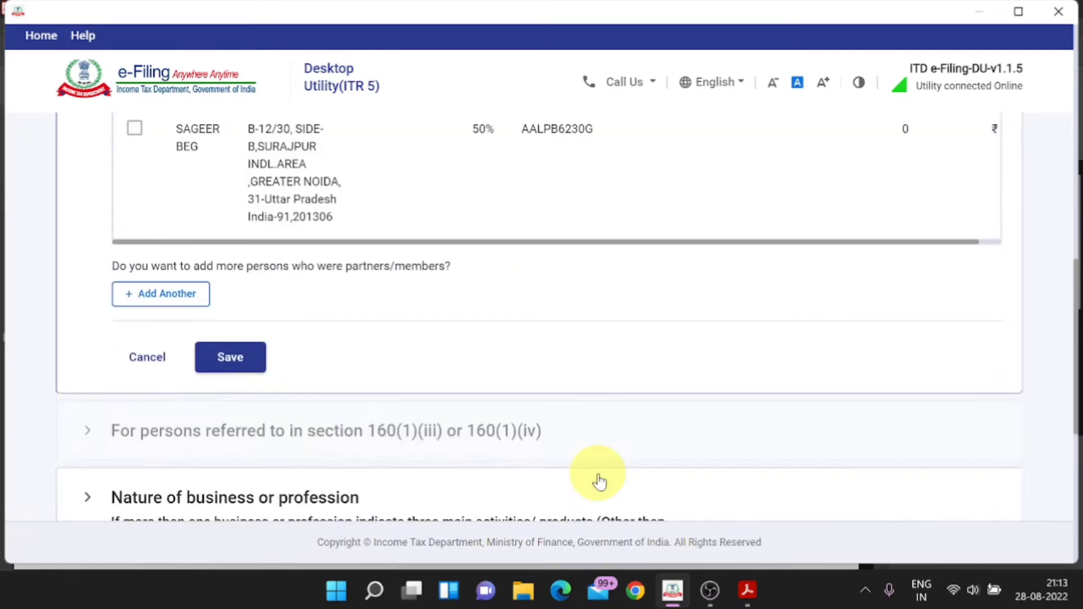
pyautogui.scroll(3, 597, 473)
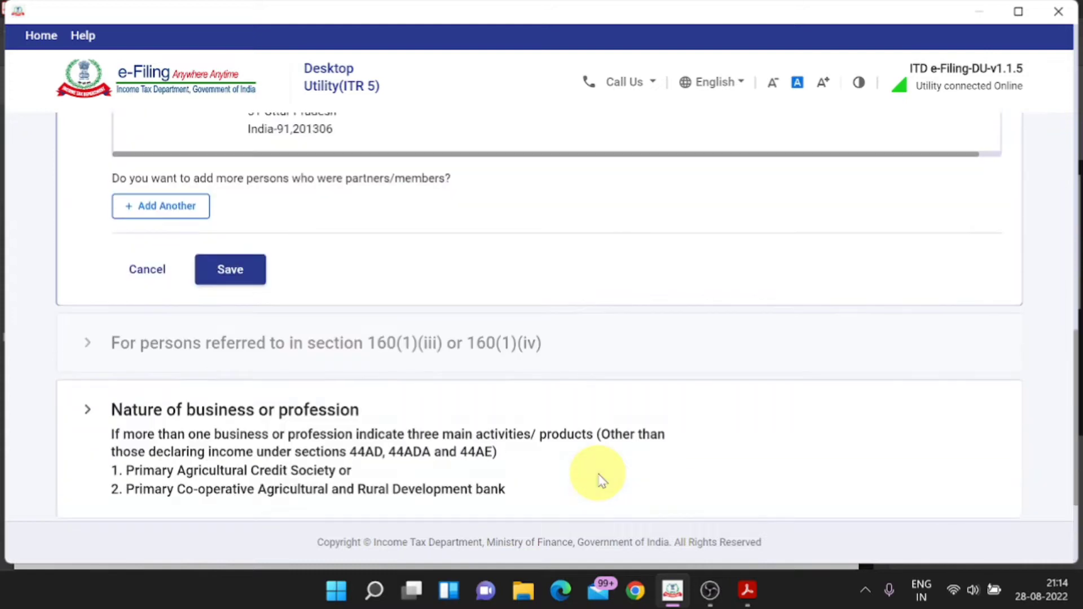
pyautogui.scroll(-1, 599, 481)
pyautogui.scroll(-1, 599, 480)
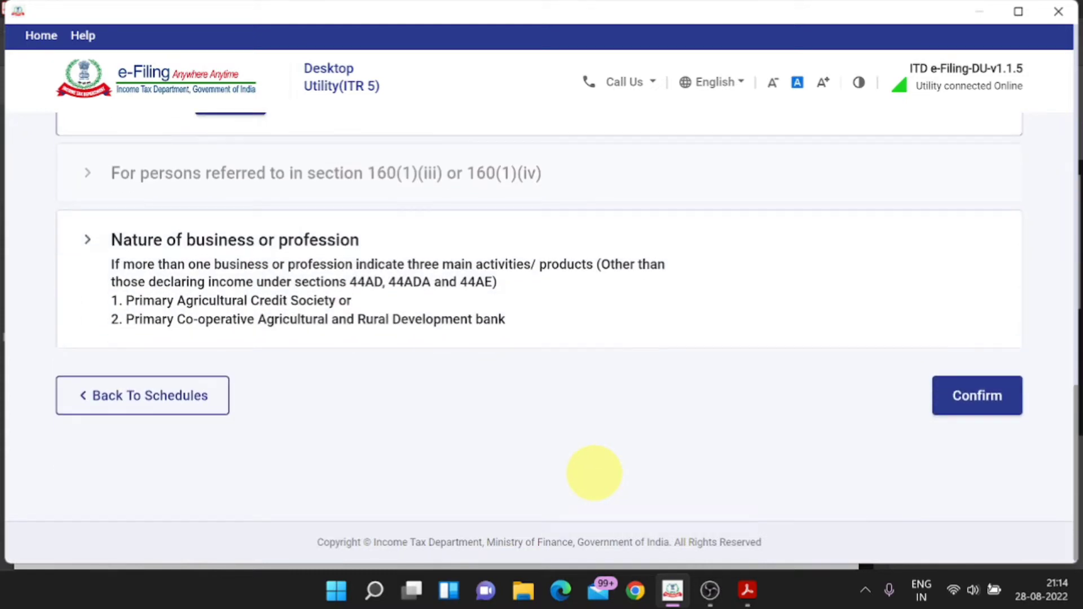
pyautogui.click(959, 405)
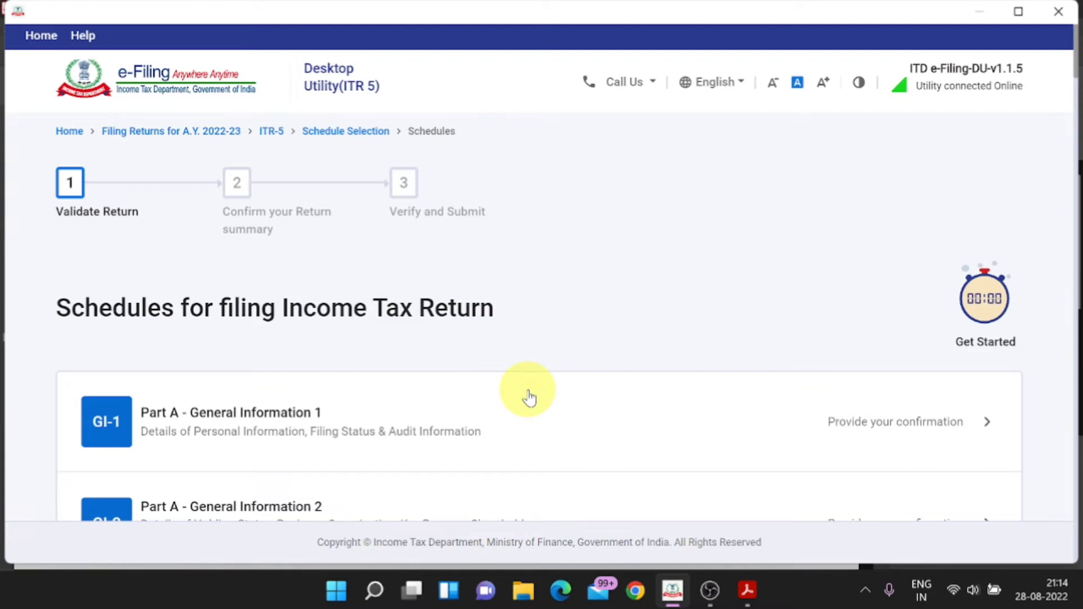
# Step: Open the Part A Balance Sheet schedule for confirmation
pyautogui.scroll(-3, 528, 393)
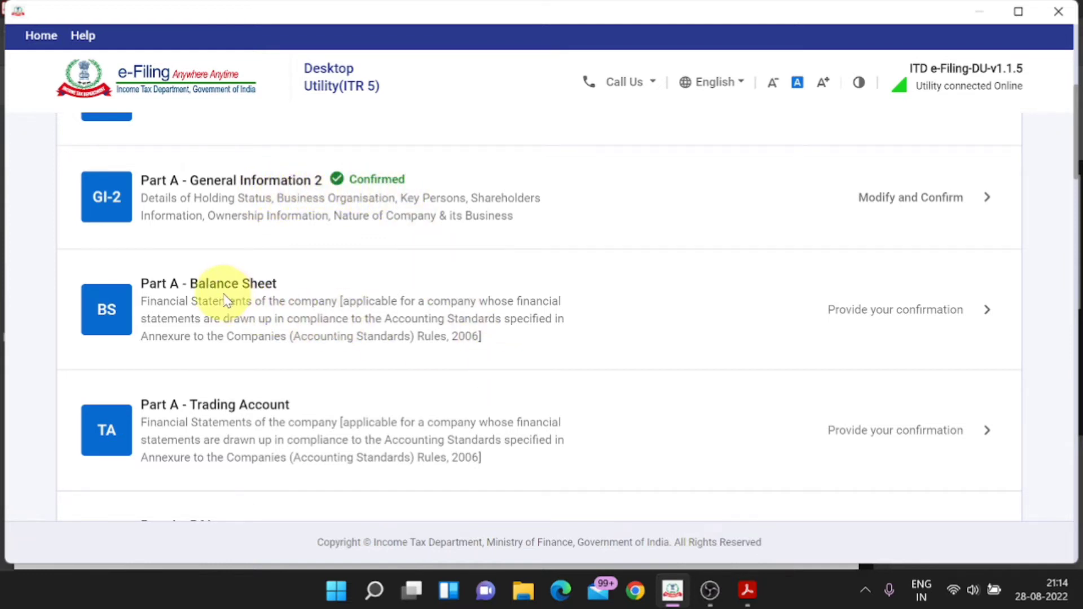
pyautogui.scroll(-5, 460, 418)
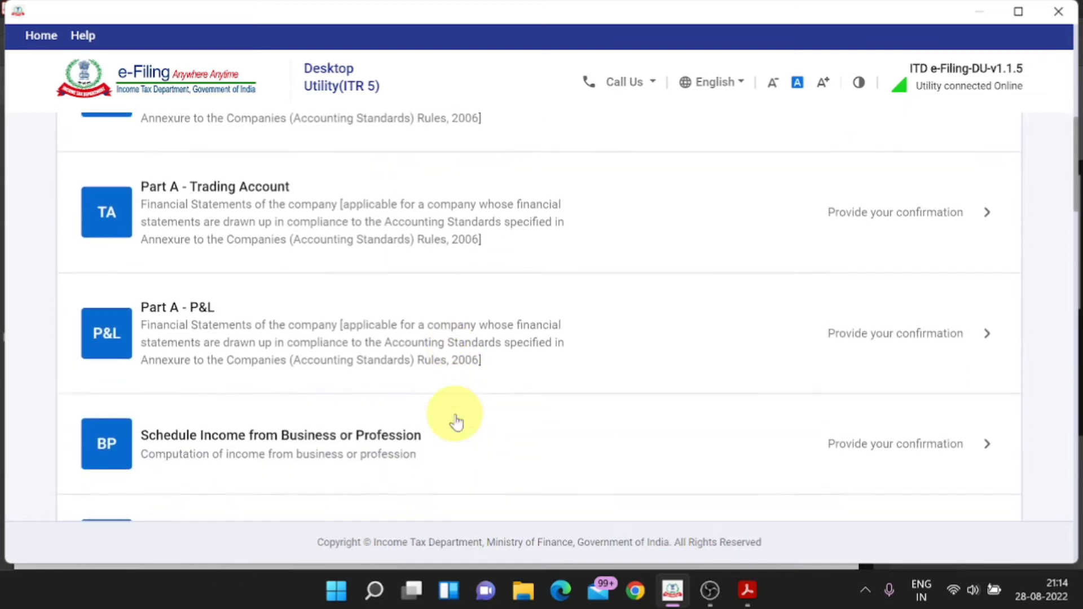
pyautogui.scroll(2, 270, 331)
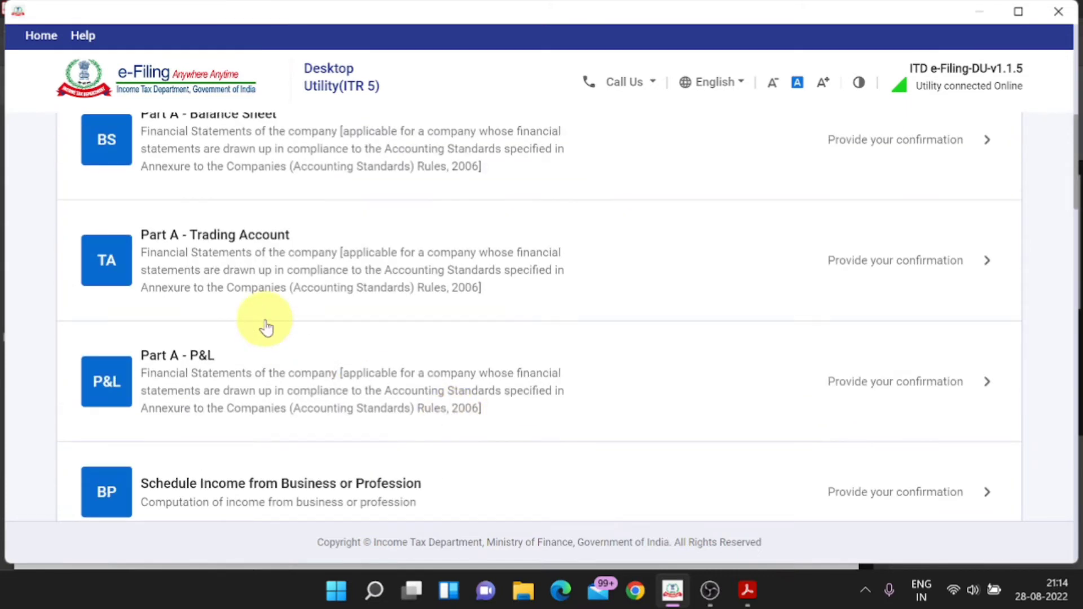
pyautogui.scroll(2, 266, 384)
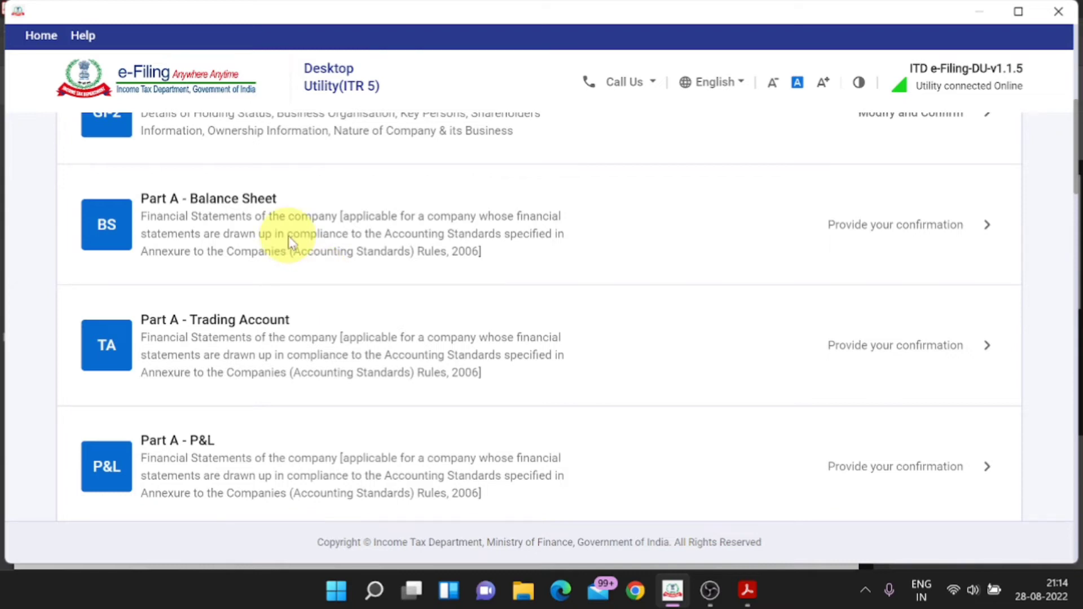
pyautogui.click(980, 228)
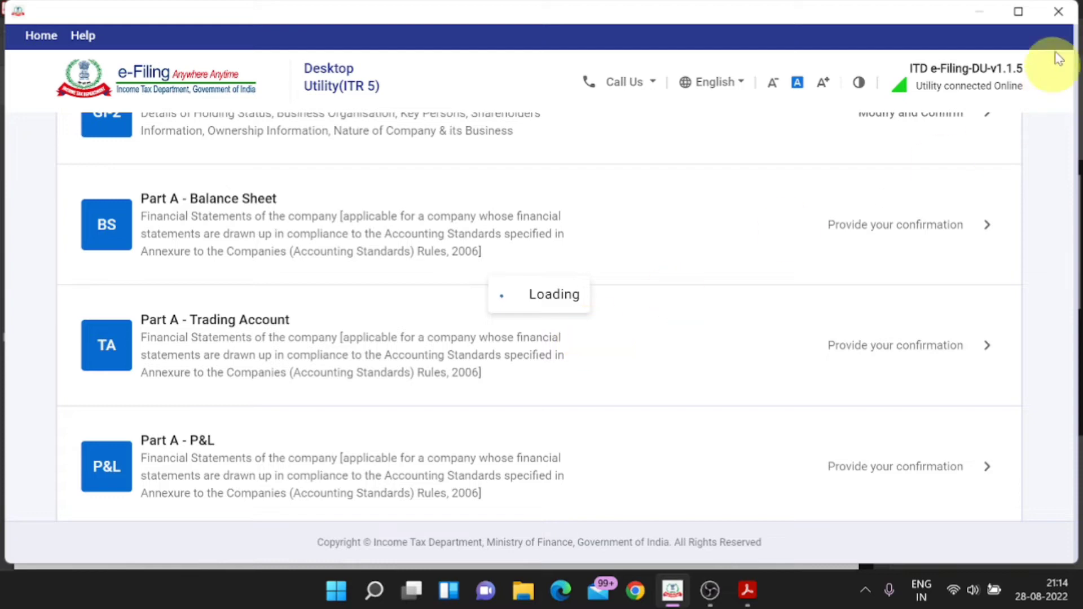
# Step: Minimize the open windows and open BALANCE SHEET_YASH.pdf from the desktop
pyautogui.click(749, 592)
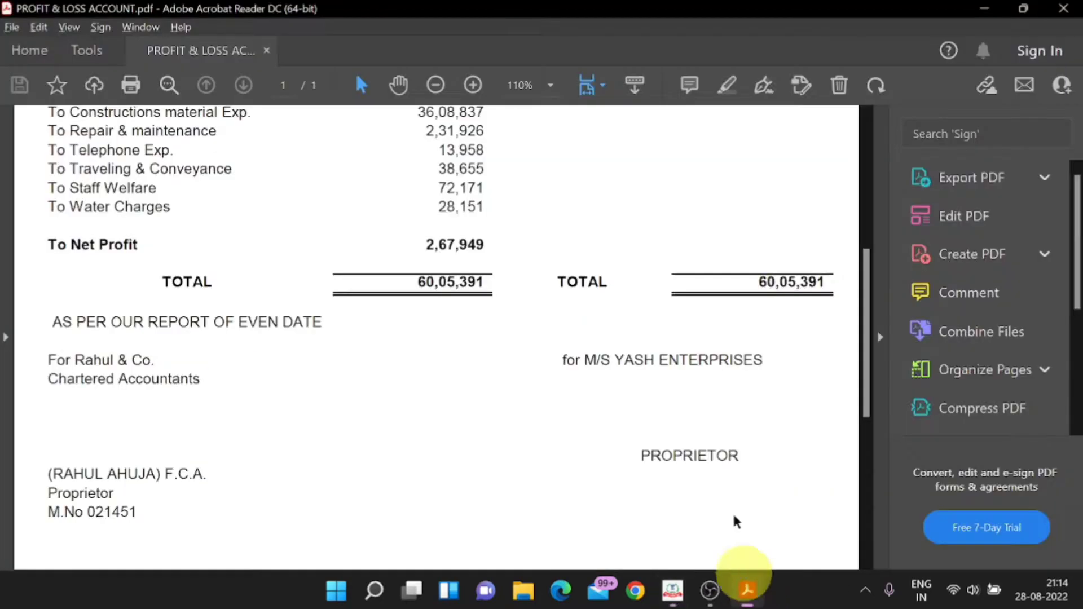
pyautogui.click(990, 11)
pyautogui.click(984, 11)
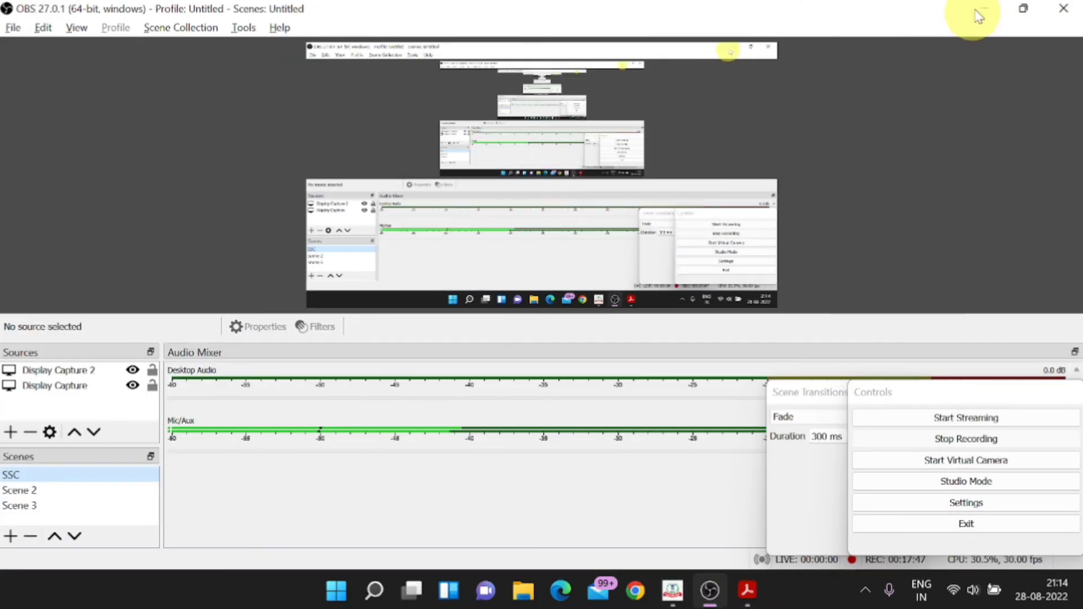
pyautogui.click(973, 8)
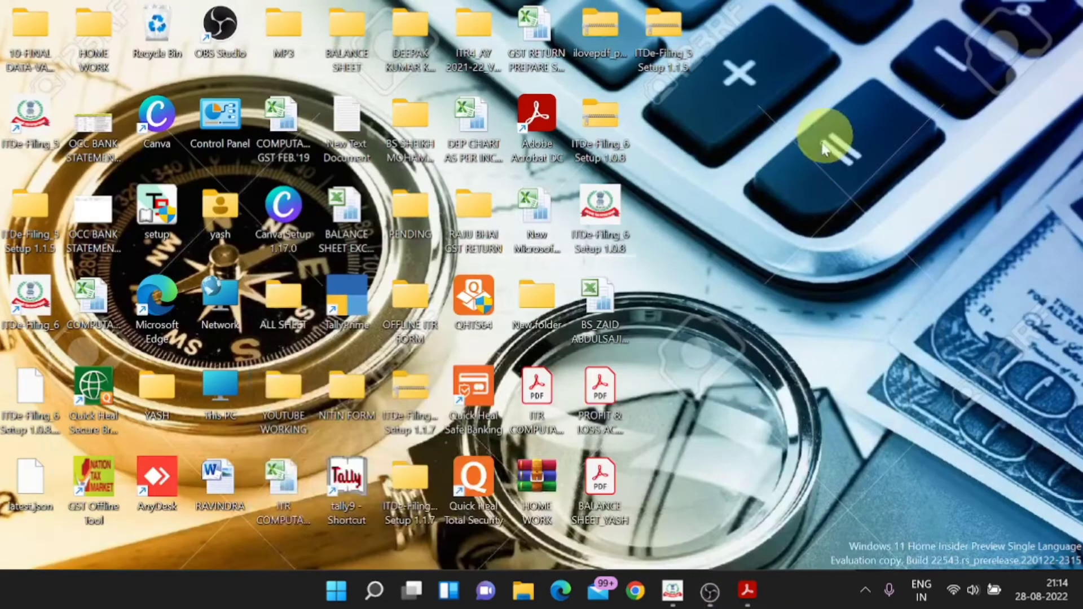
pyautogui.doubleClick(625, 494)
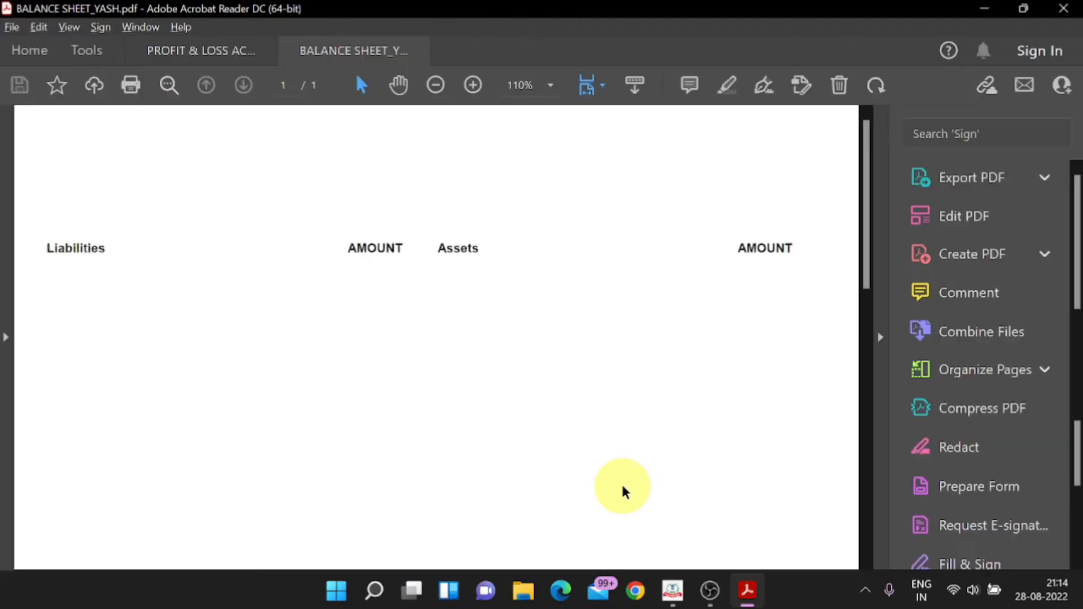
# Step: Collapse Acrobat's tools pane to widen the page and return to the e-Filing utility
pyautogui.click(879, 337)
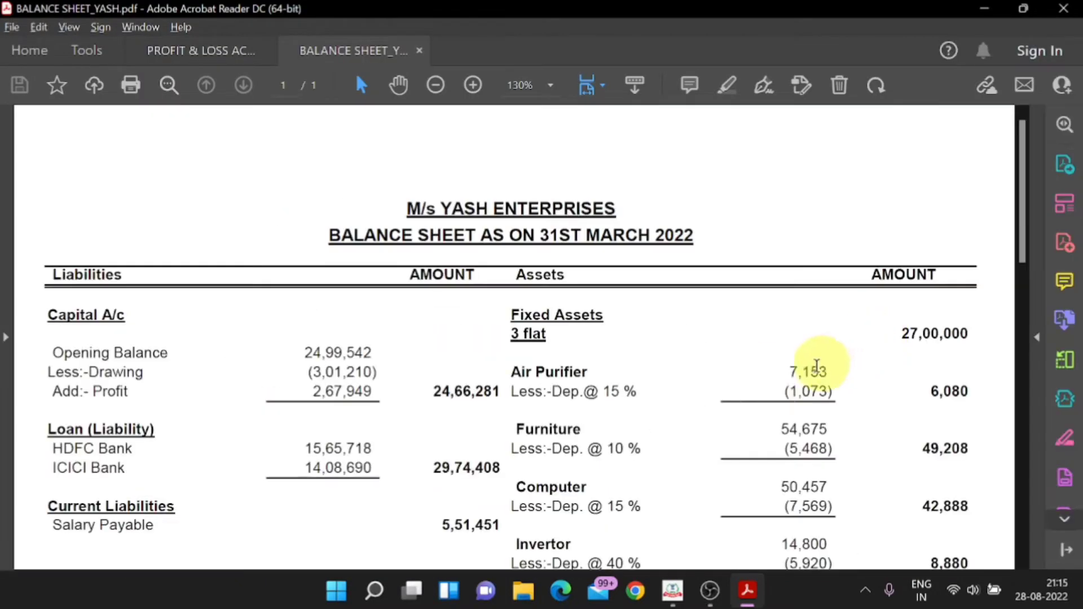
pyautogui.hotkey('alt', 'Tab')
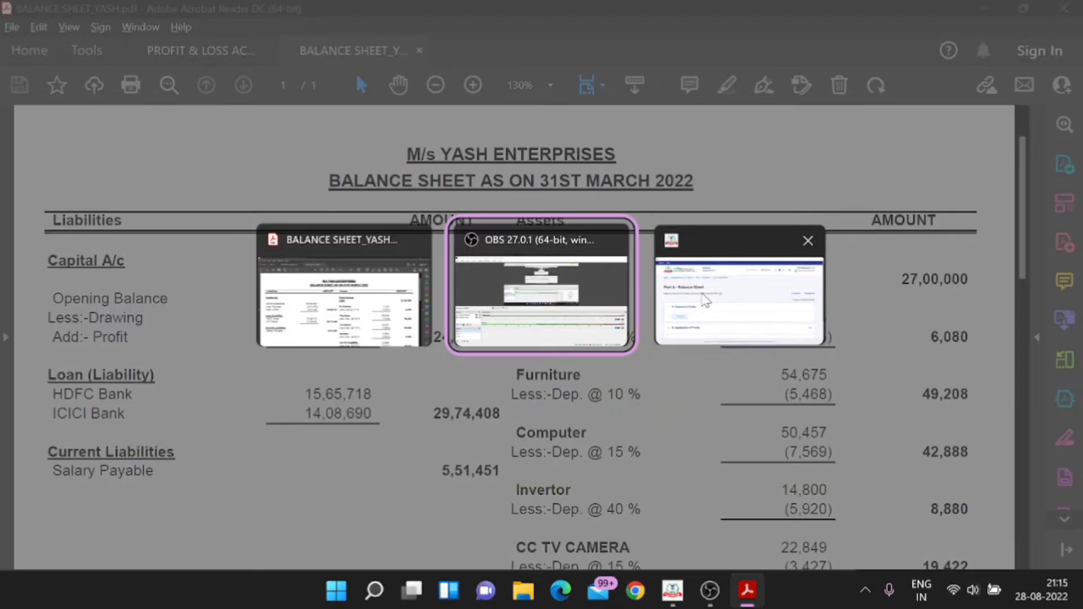
pyautogui.hotkey('alt', 'Tab')
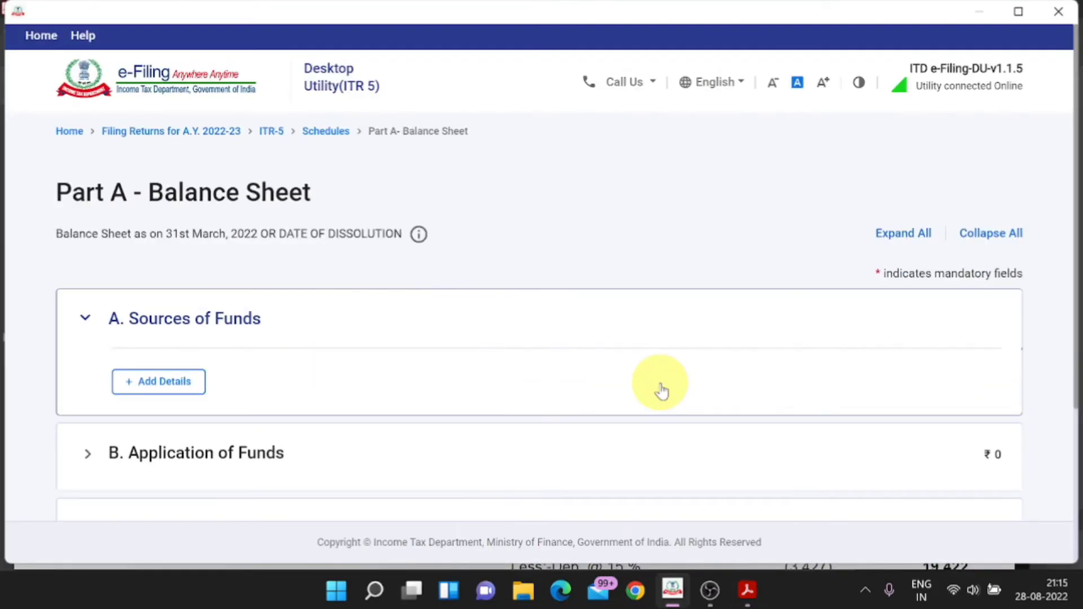
# Step: Enter partners' capital of 24,66,281 under Sources of Funds and save Partners' Fund
pyautogui.click(174, 383)
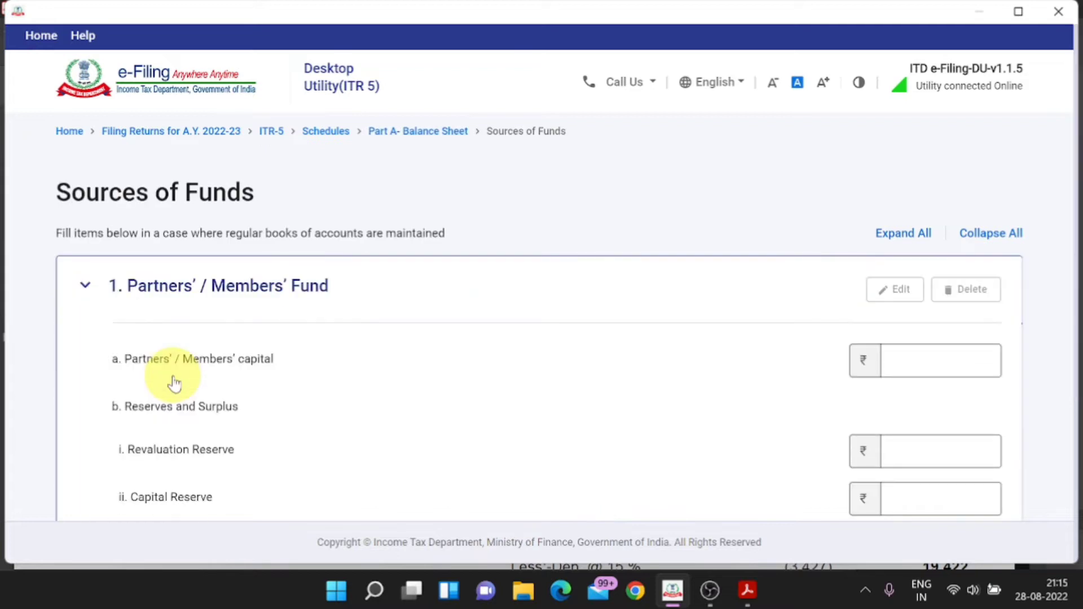
pyautogui.scroll(-2, 551, 392)
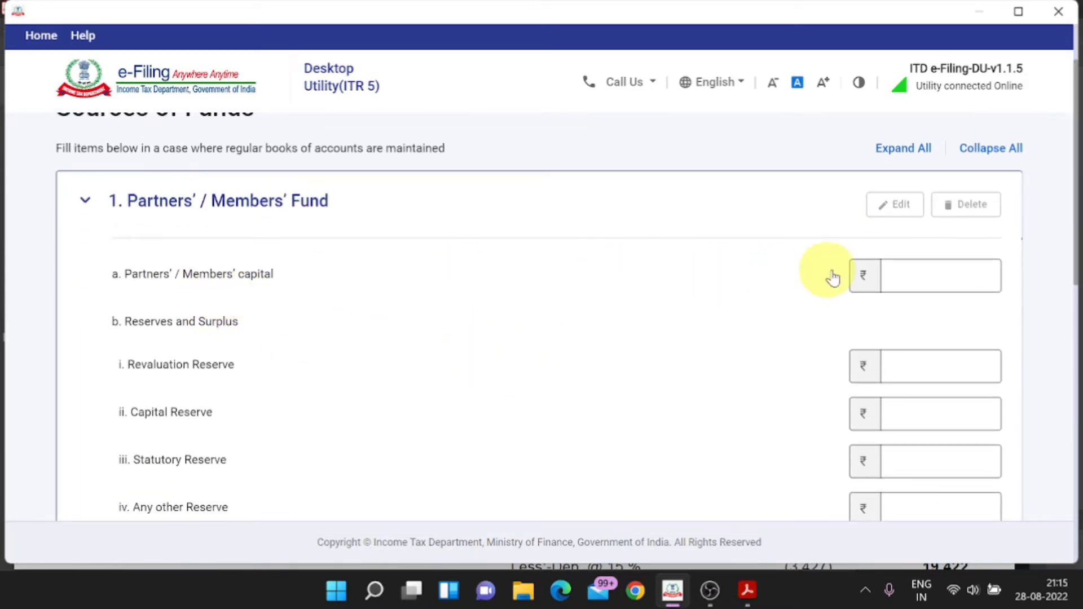
pyautogui.hotkey('alt', 'Tab')
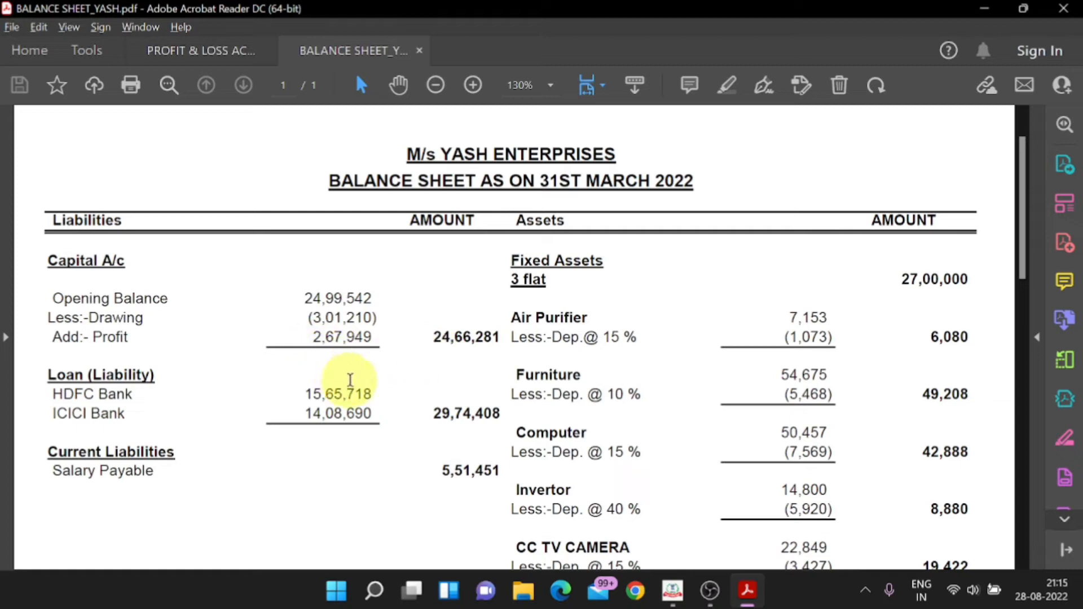
pyautogui.hotkey('alt', 'Tab')
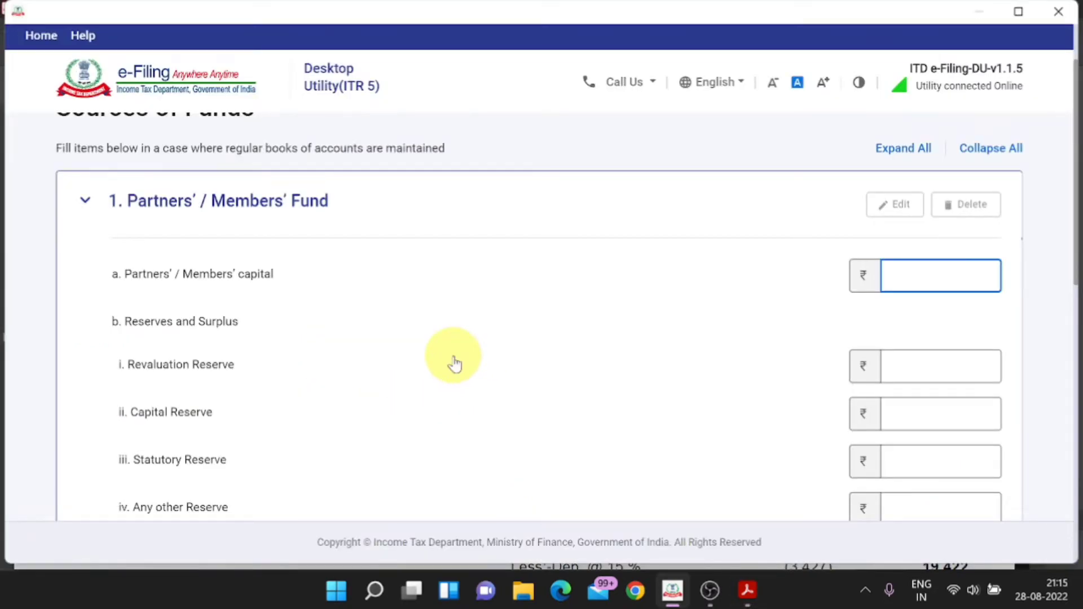
pyautogui.write('24')
pyautogui.hotkey('alt', 'Tab')
pyautogui.hotkey('alt', 'Tab')
pyautogui.write('66,281')
pyautogui.click(649, 307)
pyautogui.scroll(-2, 651, 309)
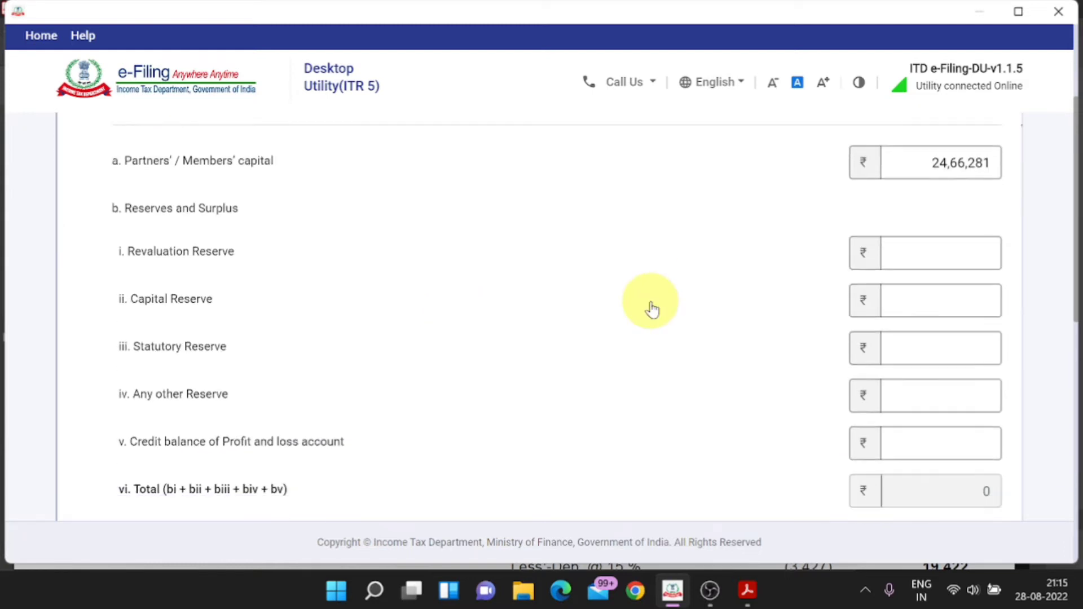
pyautogui.scroll(-4, 650, 308)
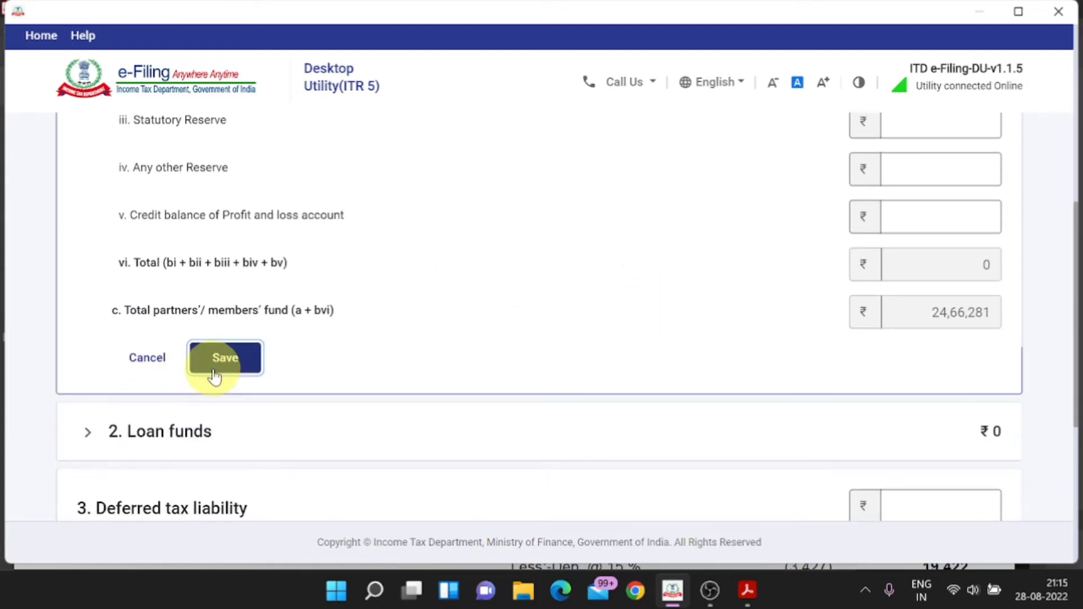
pyautogui.click(214, 373)
# Step: Open the Loan funds section and read the bank loan figures in the balance sheet
pyautogui.hotkey('alt', 'Tab')
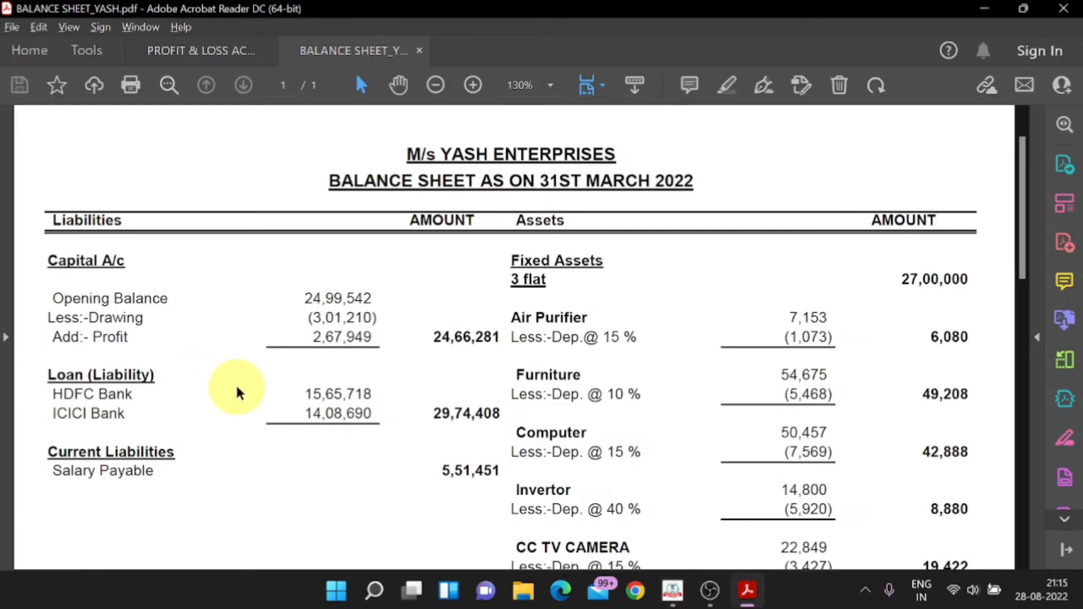
pyautogui.hotkey('alt', 'Tab')
pyautogui.scroll(4, 184, 287)
pyautogui.click(144, 364)
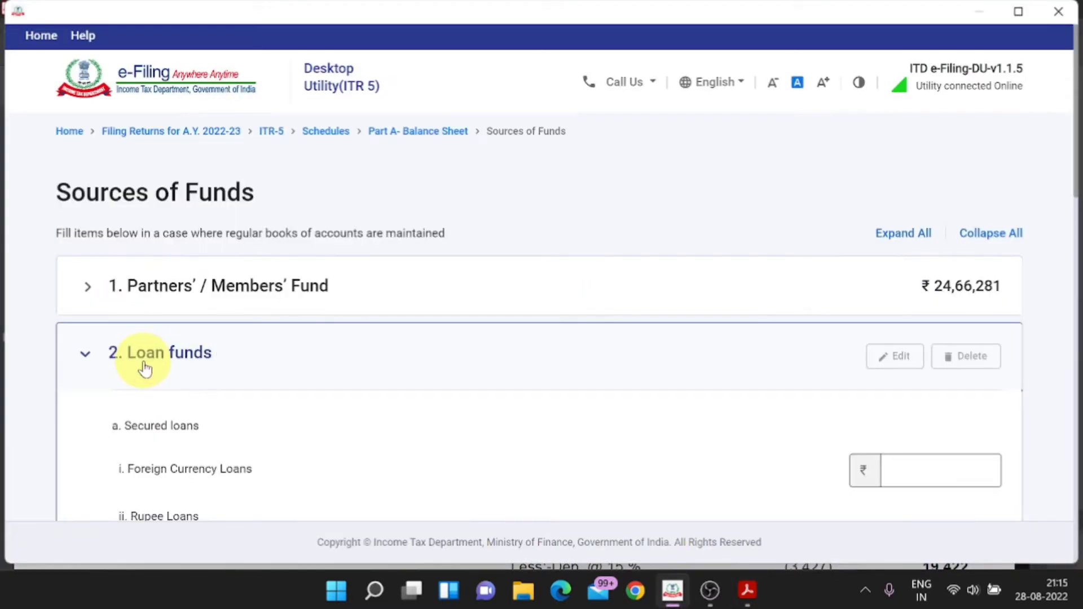
pyautogui.scroll(-3, 144, 368)
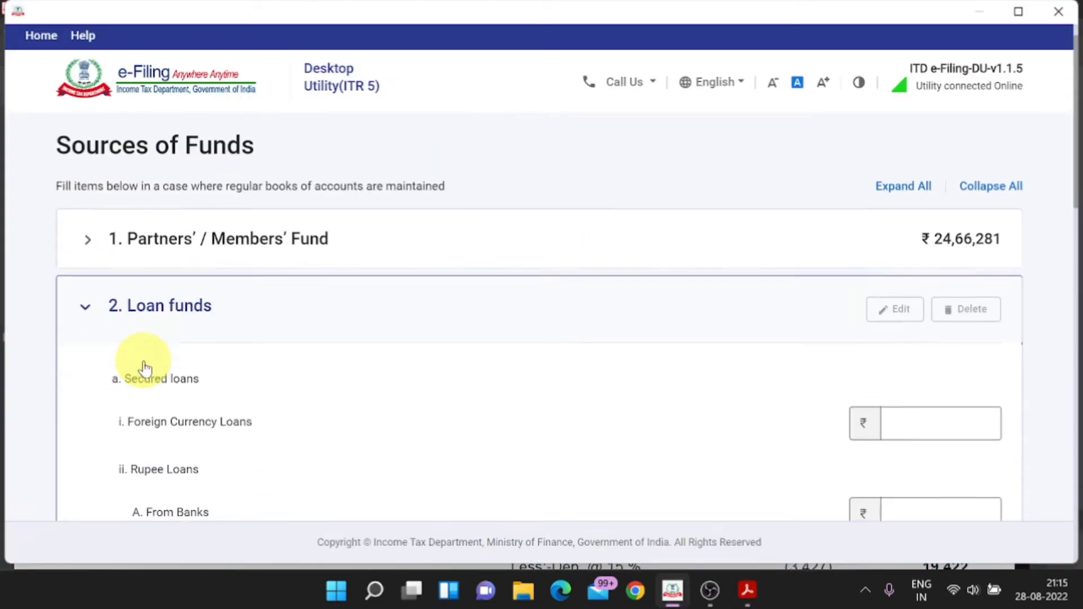
pyautogui.hotkey('alt', 'Tab')
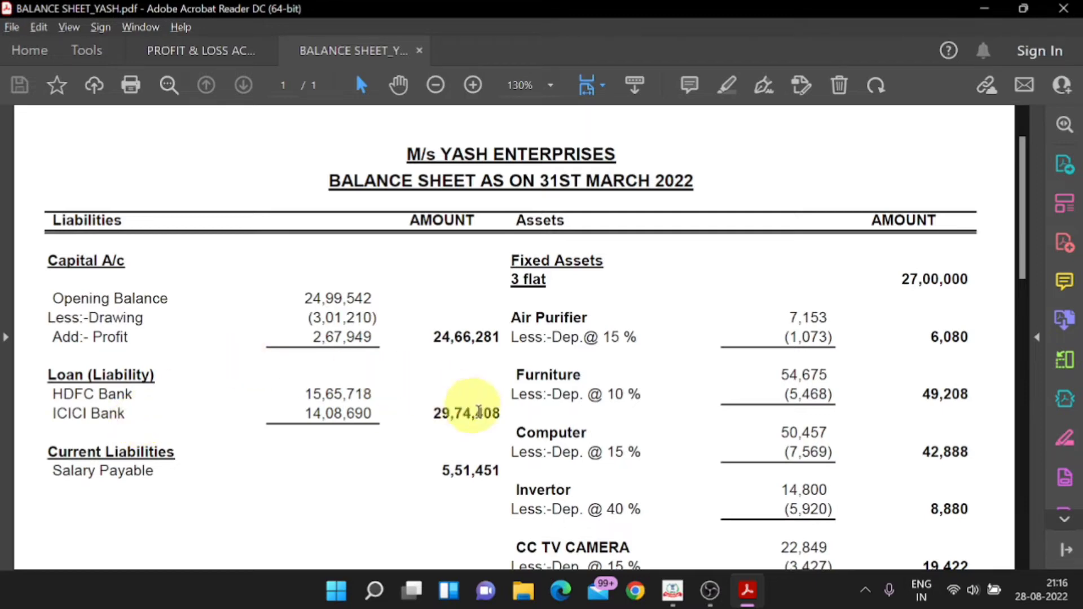
pyautogui.hotkey('alt', 'Tab')
# Step: Replace the From Banks loan amount with 29,74,408 and save Loan funds
pyautogui.moveTo(991, 308); pyautogui.dragTo(882, 308)
pyautogui.hotkey('alt', 'Tab')
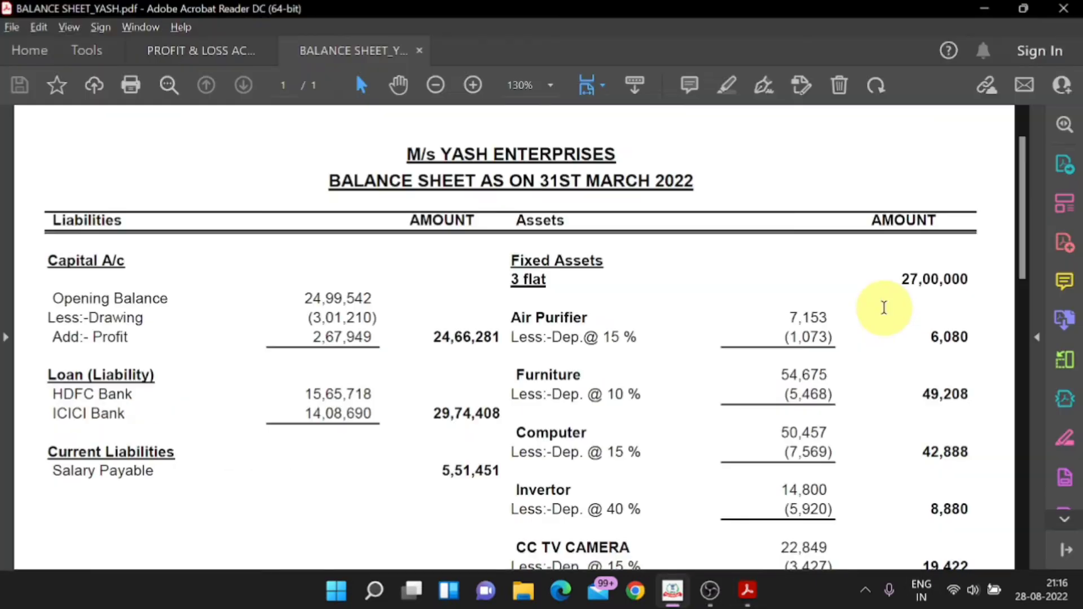
pyautogui.hotkey('alt', 'Tab')
pyautogui.write('29,74')
pyautogui.hotkey('alt', 'Tab')
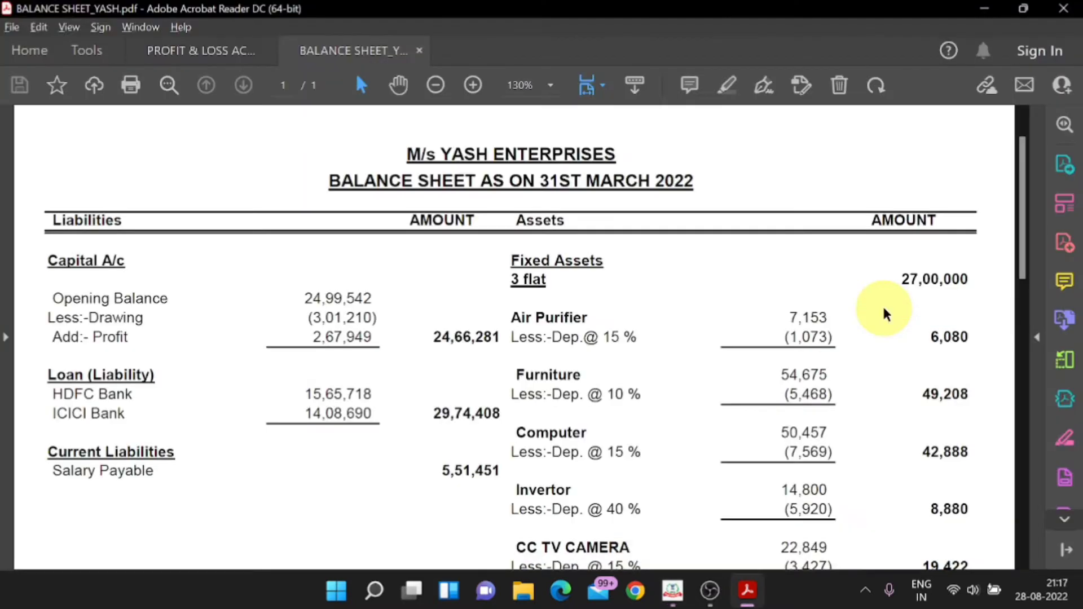
pyautogui.hotkey('alt', 'Tab')
pyautogui.write('408')
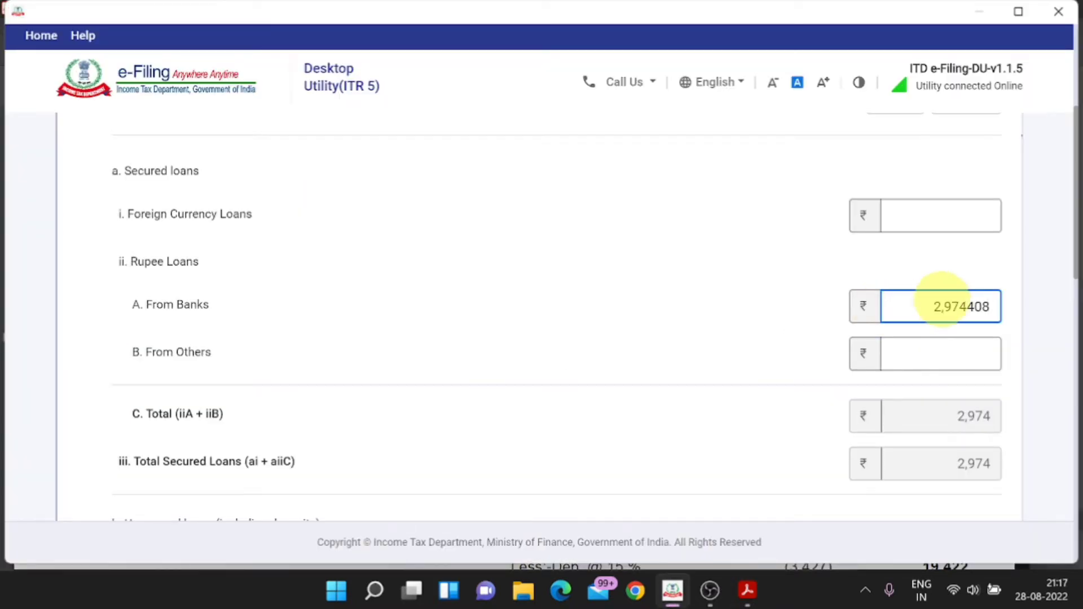
pyautogui.click(995, 273)
pyautogui.scroll(-10, 993, 271)
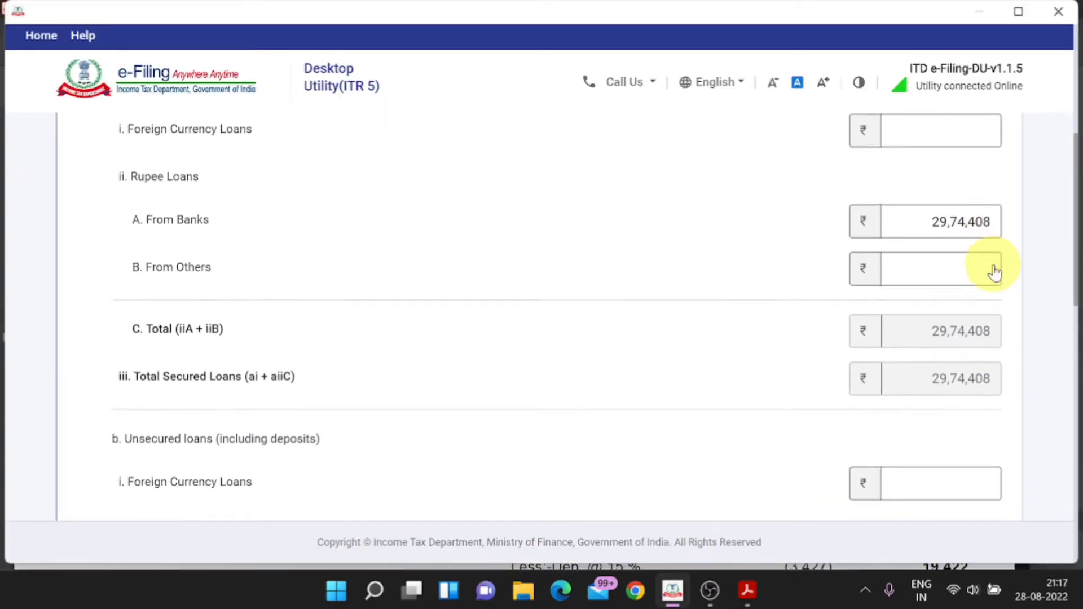
pyautogui.scroll(-3, 972, 272)
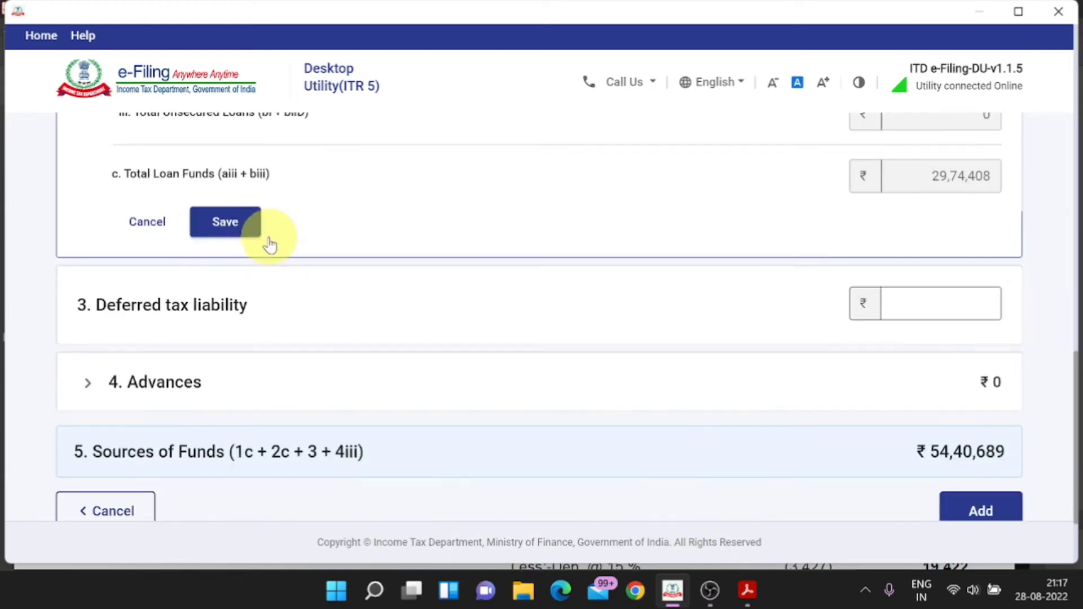
pyautogui.click(209, 225)
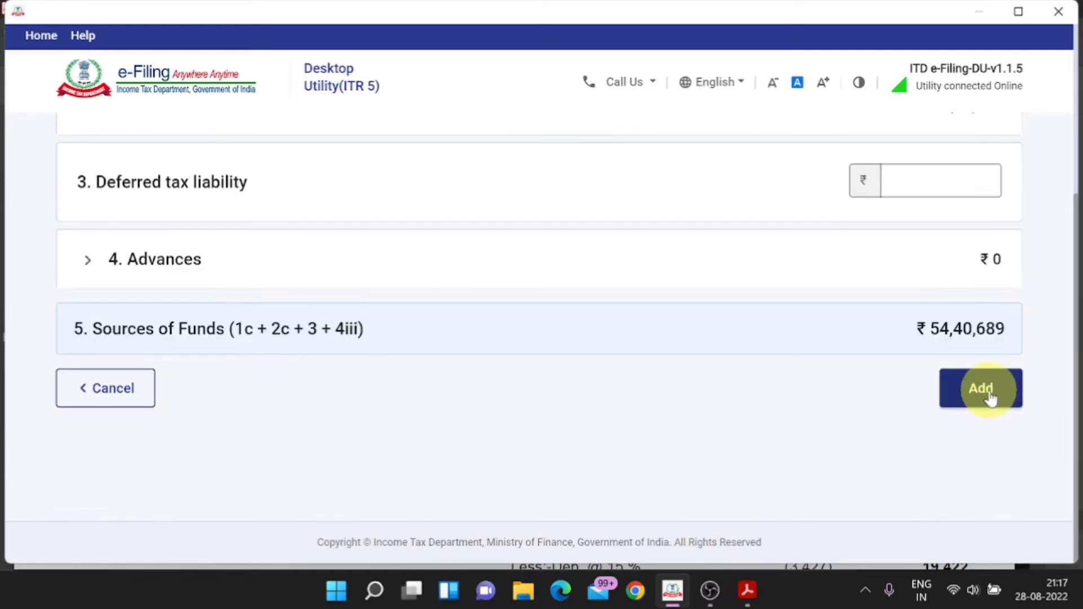
# Step: Add the Sources of Funds details, totalling 54,40,689, to the balance sheet
pyautogui.click(982, 388)
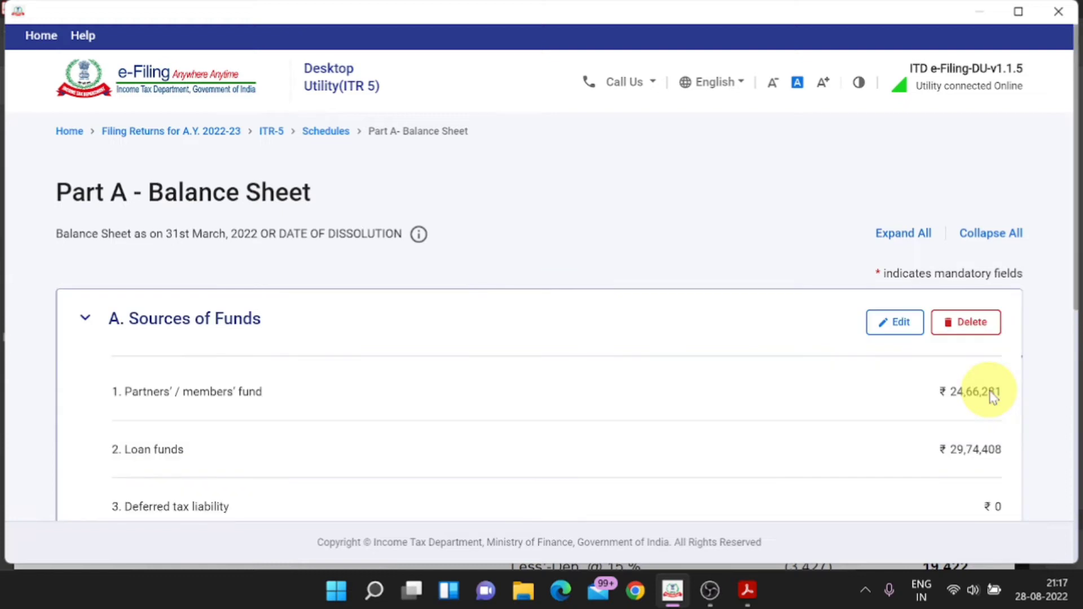
pyautogui.scroll(-3, 987, 395)
pyautogui.scroll(-4, 985, 399)
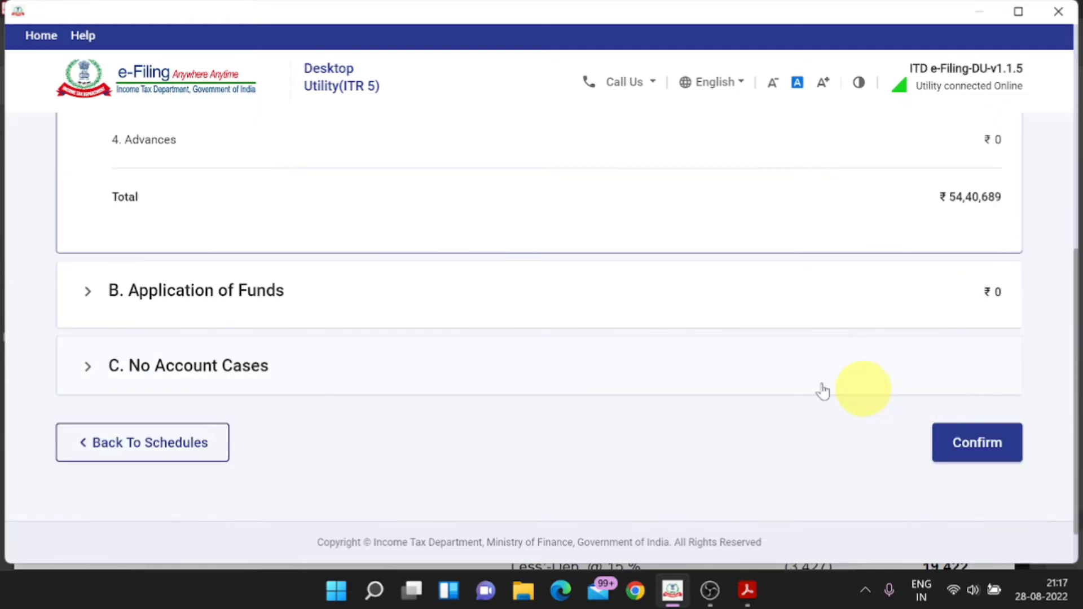
pyautogui.hotkey('alt', 'Tab')
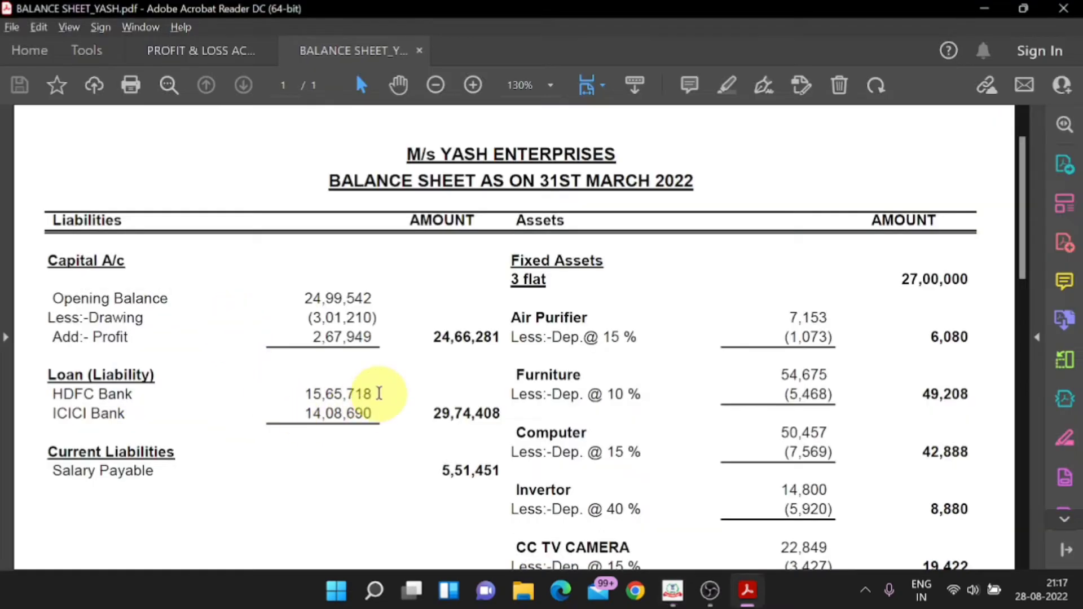
pyautogui.hotkey('alt', 'Tab')
pyautogui.click(254, 300)
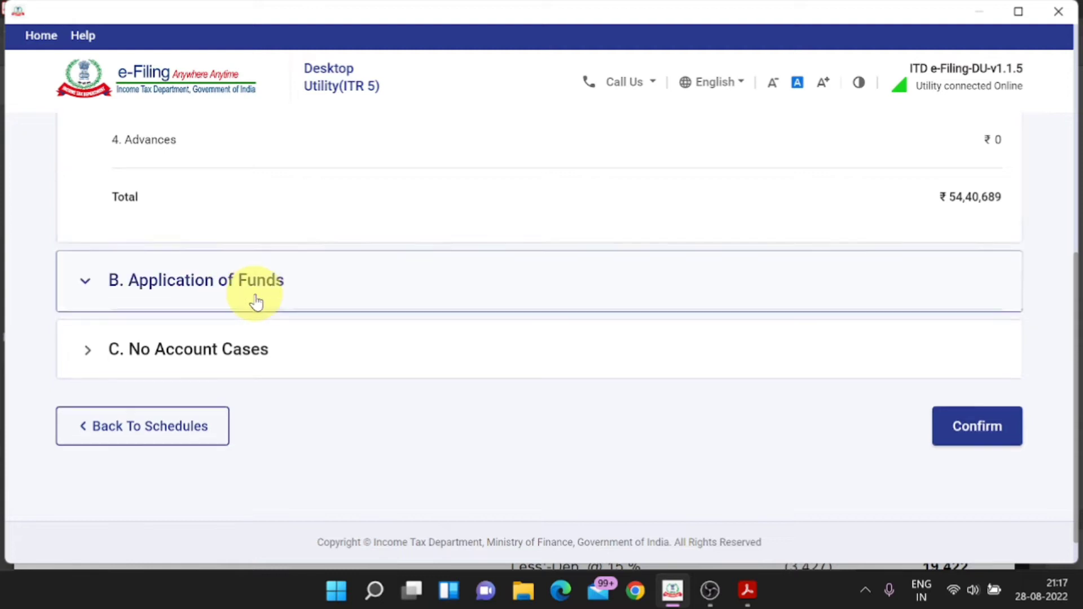
# Step: Fill Fixed assets with gross block 1,59,145 and depreciation 24,839 (net 1,34,306) and save
pyautogui.click(165, 247)
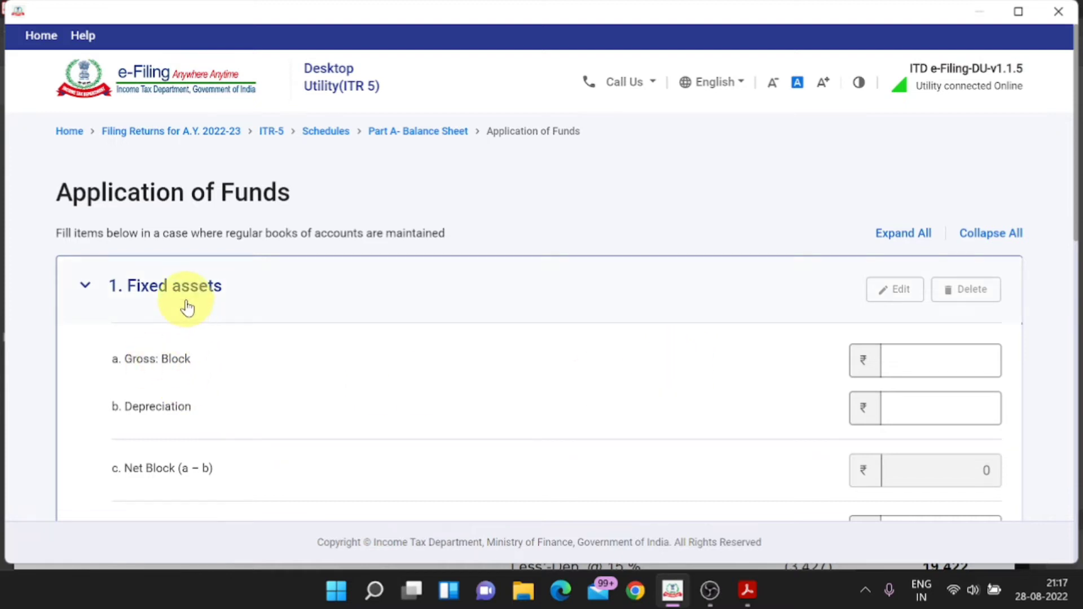
pyautogui.hotkey('alt', 'Tab')
pyautogui.scroll(-2, 646, 336)
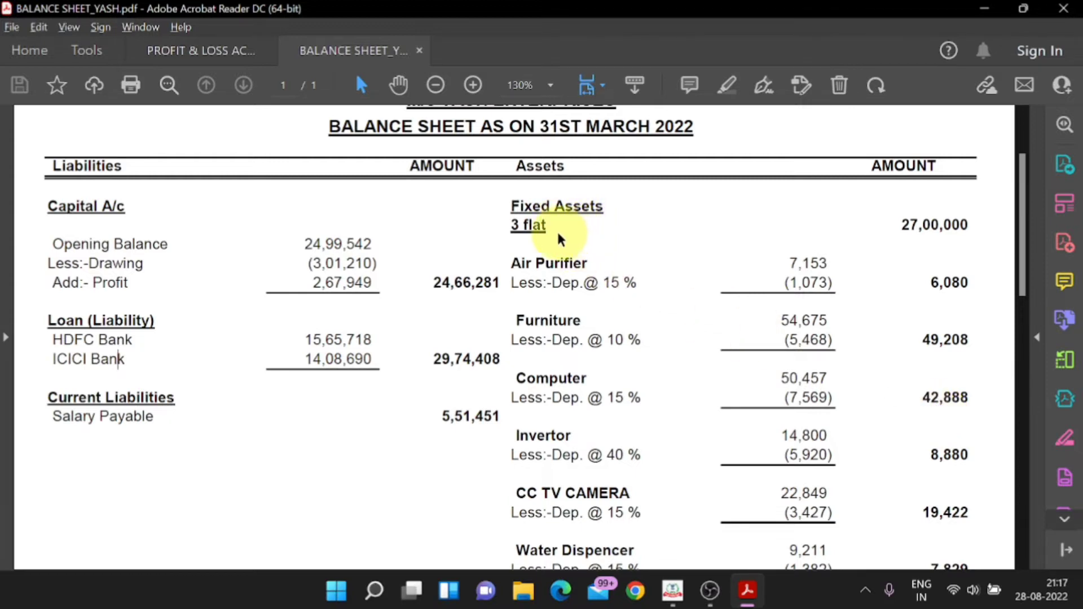
pyautogui.moveTo(548, 227); pyautogui.dragTo(500, 225)
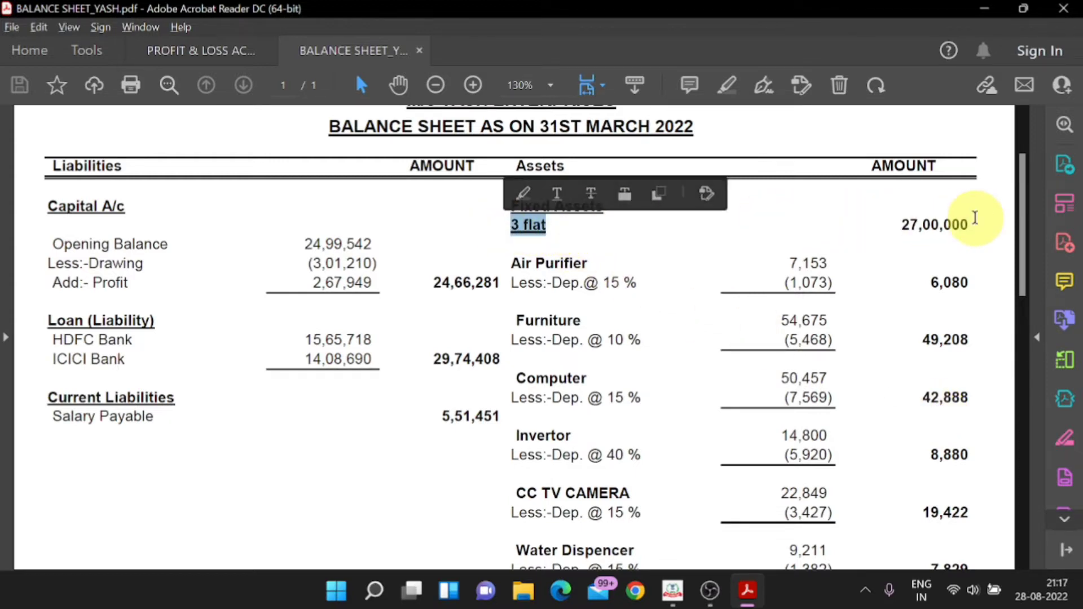
pyautogui.moveTo(970, 225); pyautogui.dragTo(875, 223)
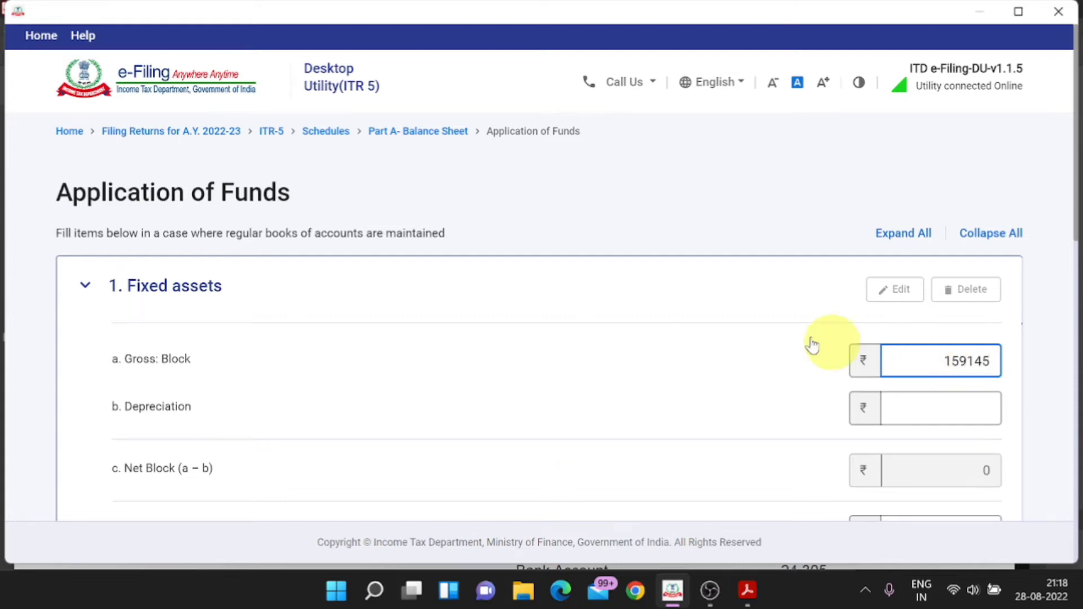
pyautogui.click(750, 341)
pyautogui.click(903, 410)
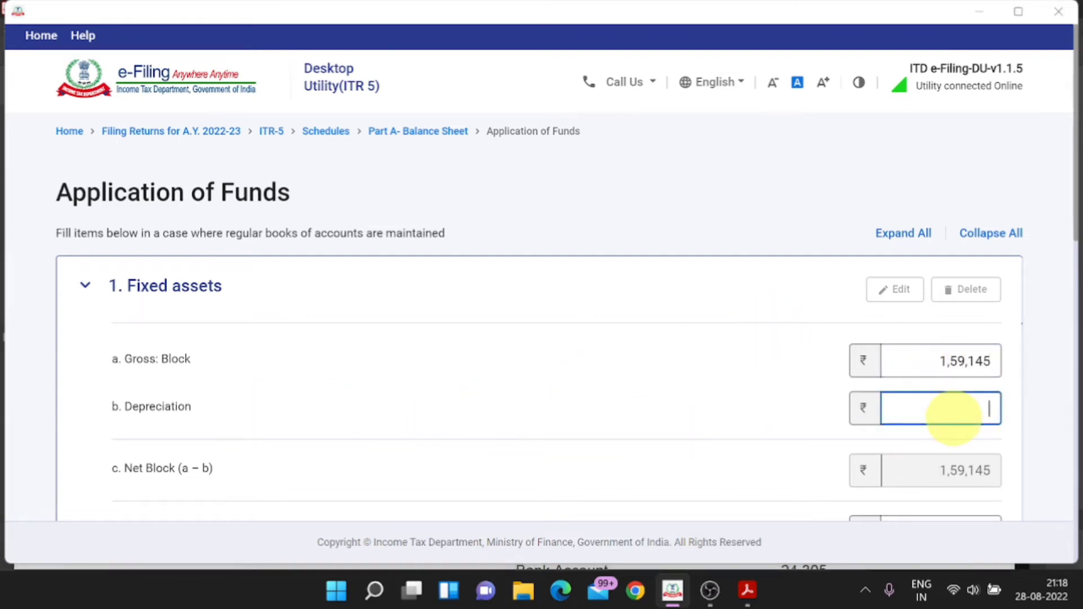
pyautogui.hotkey('alt', 'Tab')
pyautogui.scroll(1, 925, 435)
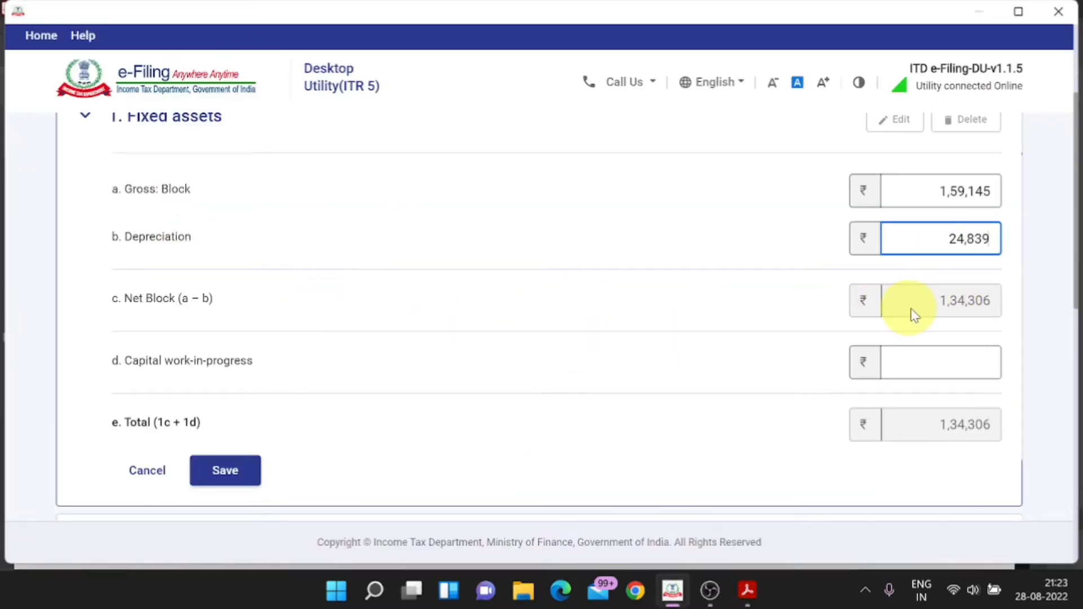
pyautogui.scroll(-1, 932, 316)
pyautogui.click(225, 385)
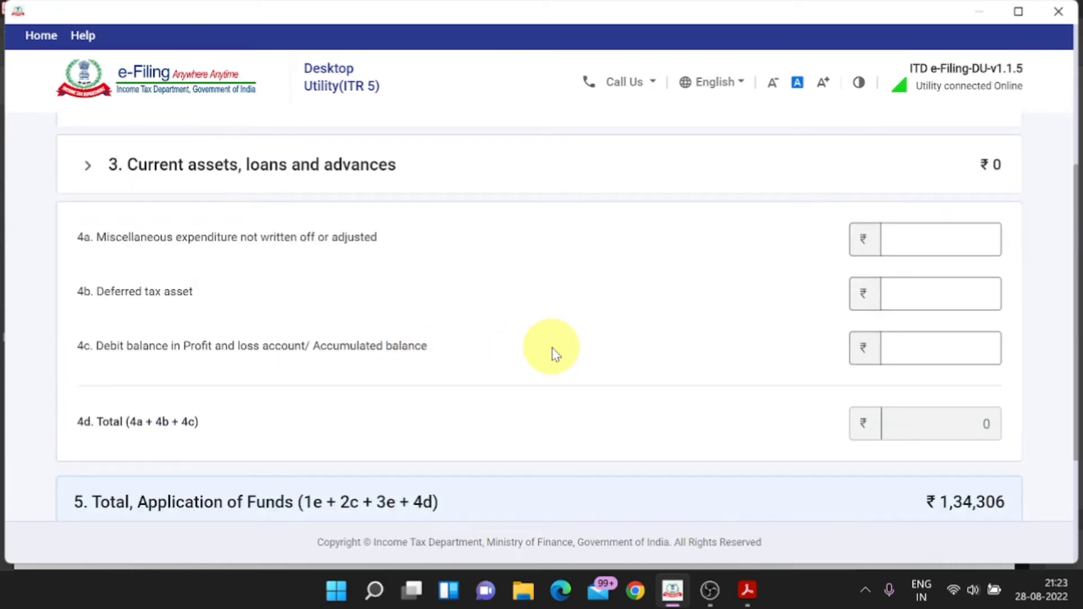
# Step: Expand the Current assets, loans and advances section
pyautogui.hotkey('alt', 'Tab')
pyautogui.hotkey('alt', 'Tab')
pyautogui.scroll(1, 424, 316)
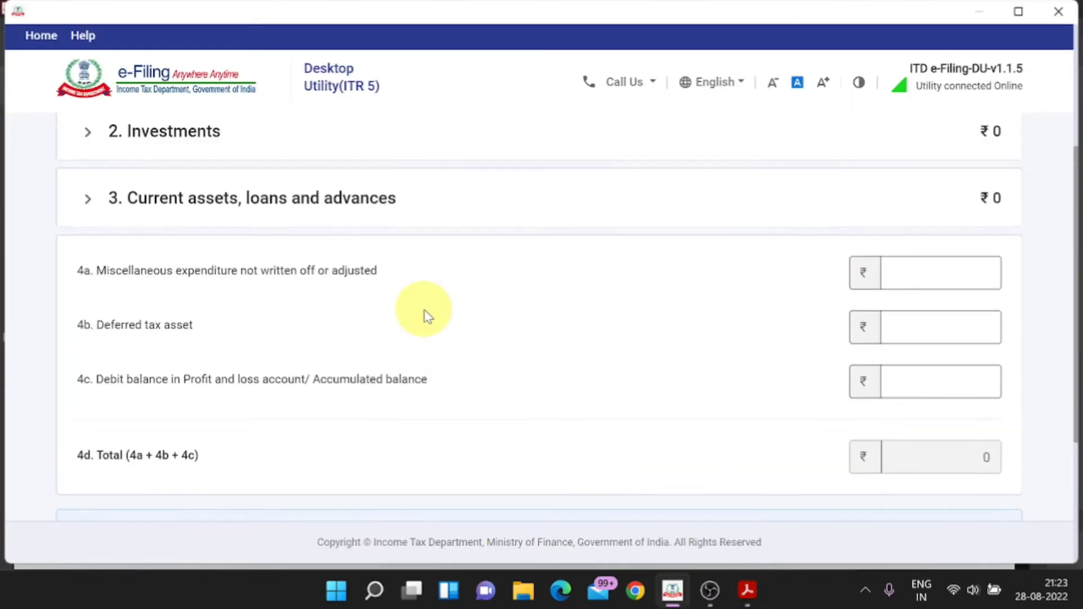
pyautogui.scroll(3, 420, 315)
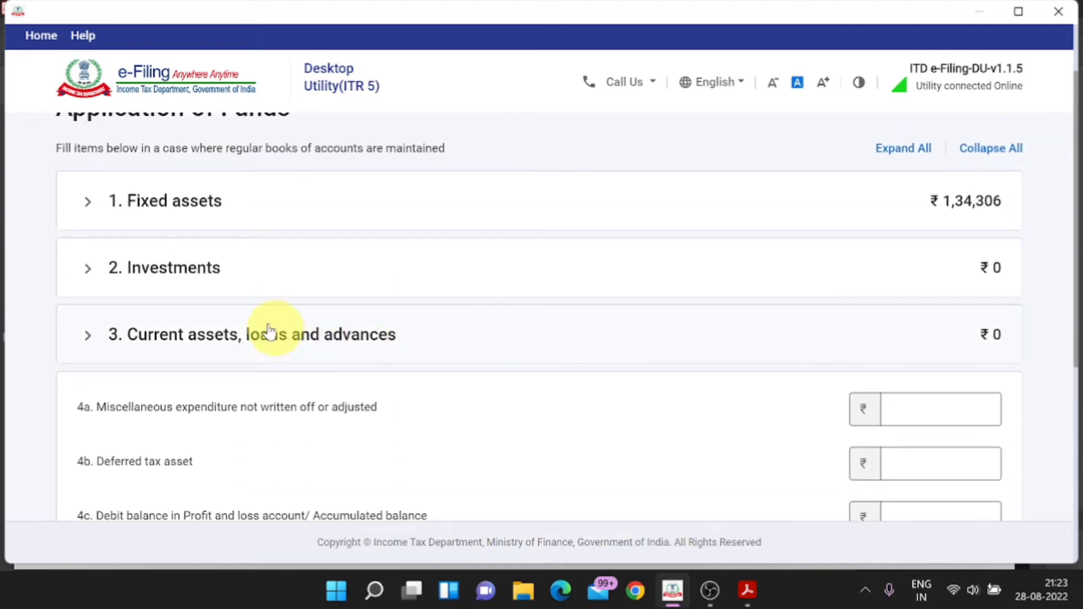
pyautogui.click(223, 345)
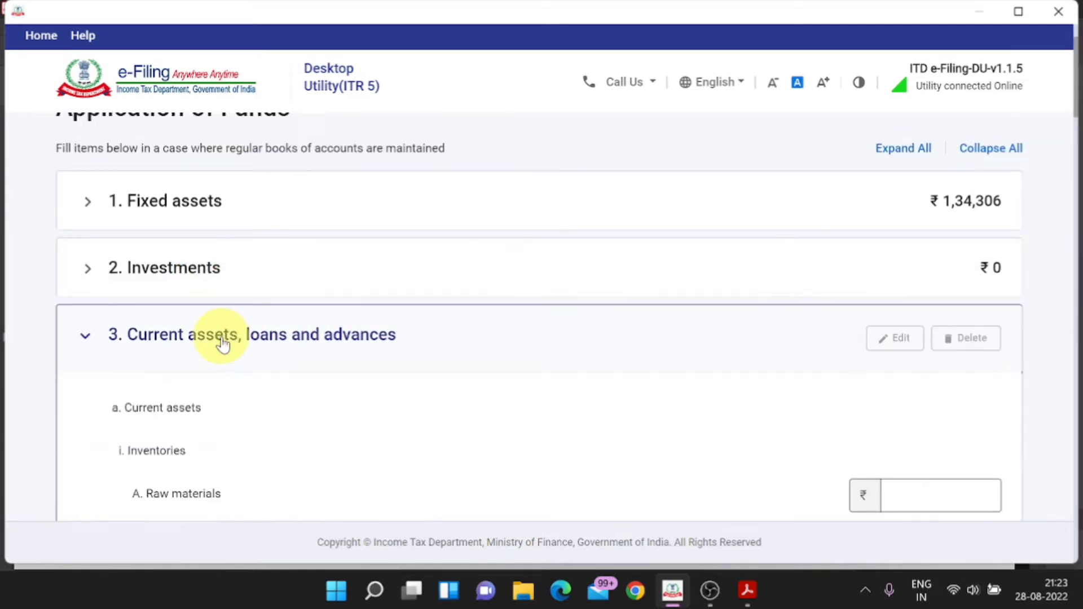
# Step: Review the current assets in the balance sheet PDF and scroll the form to Sundry Debtors
pyautogui.scroll(-3, 818, 436)
pyautogui.scroll(-1, 818, 435)
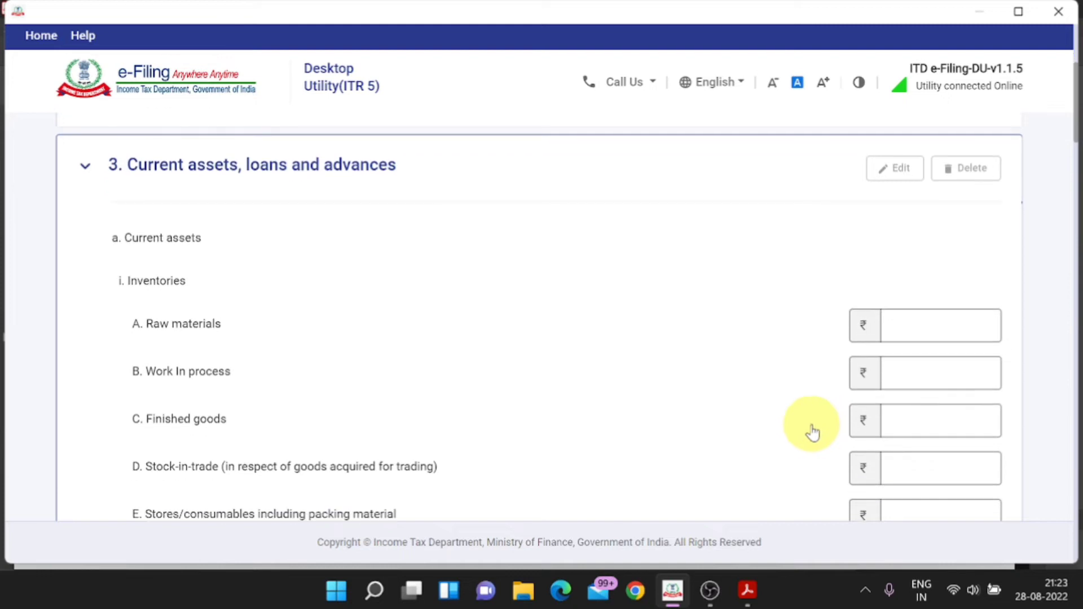
pyautogui.hotkey('alt', 'Tab')
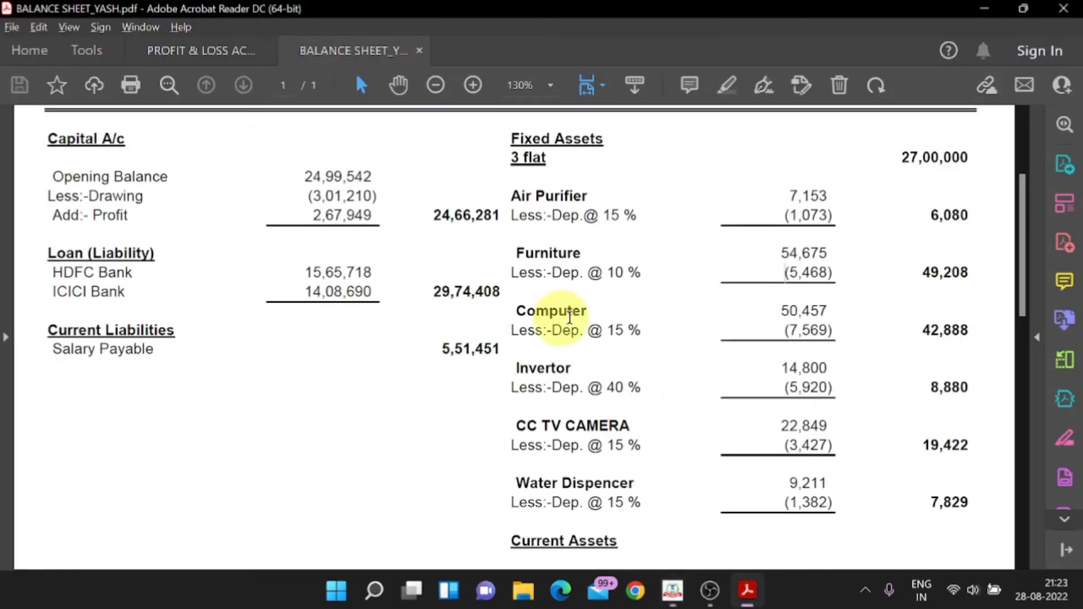
pyautogui.scroll(-4, 781, 428)
pyautogui.scroll(-1, 782, 432)
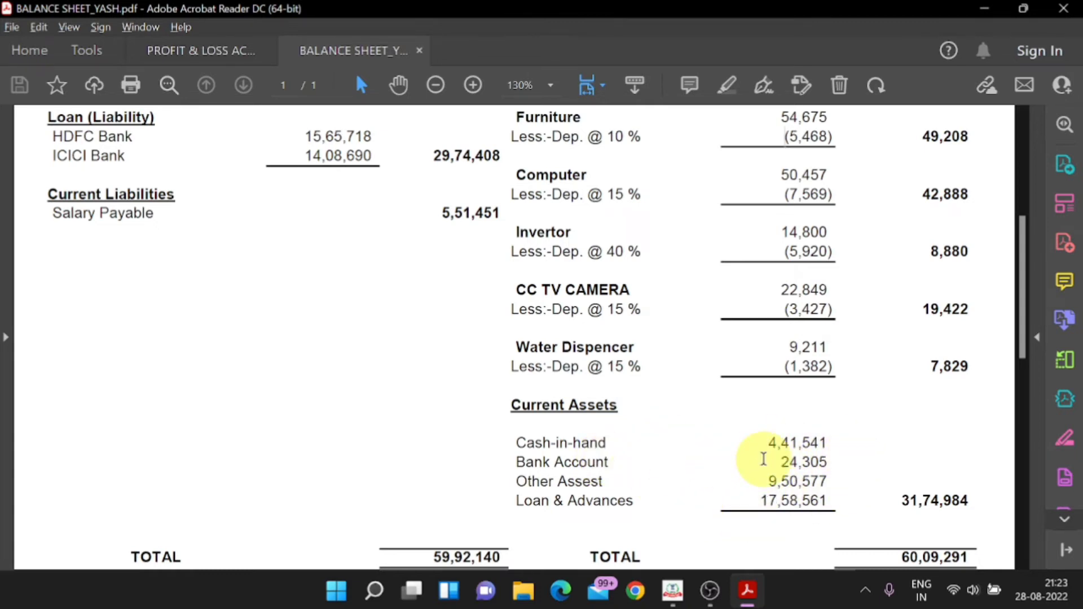
pyautogui.hotkey('alt', 'Tab')
pyautogui.scroll(-3, 477, 429)
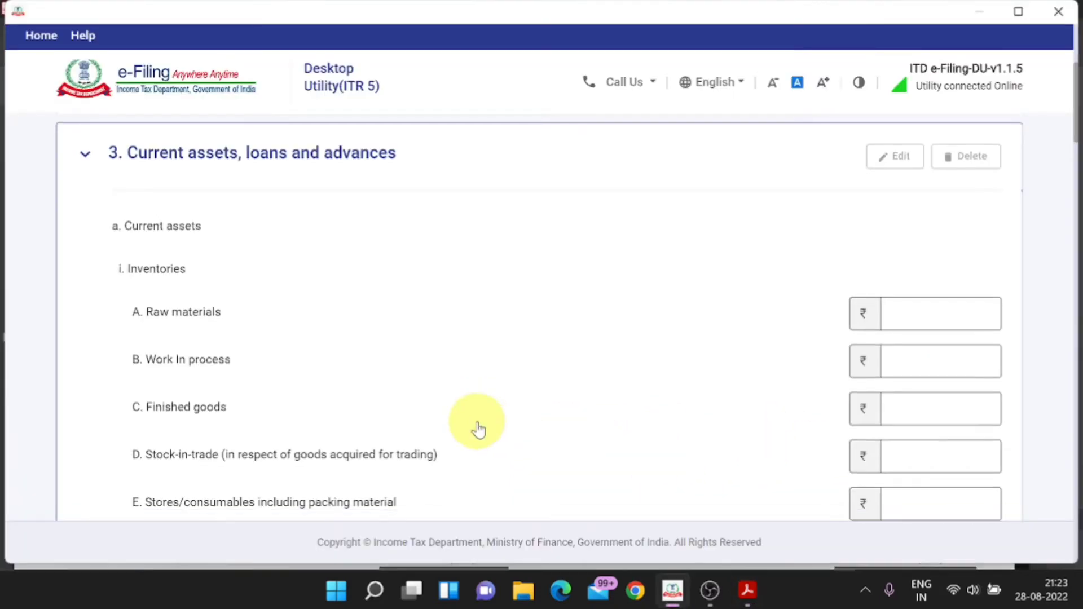
pyautogui.scroll(-2, 477, 428)
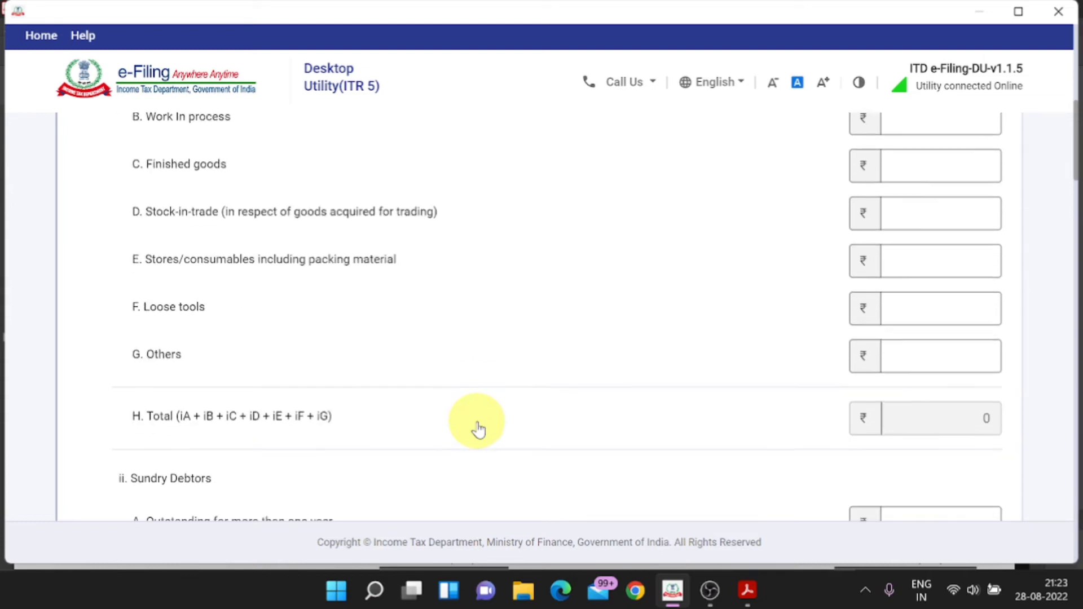
pyautogui.scroll(-4, 477, 429)
pyautogui.hotkey('alt', 'Tab')
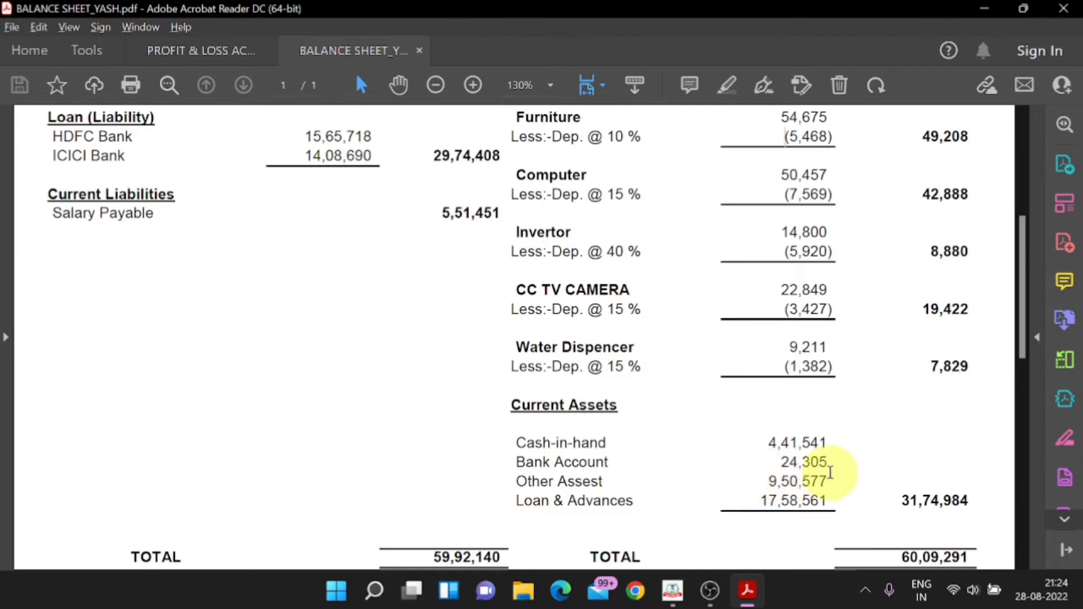
pyautogui.hotkey('alt', 'Tab')
pyautogui.scroll(-2, 761, 464)
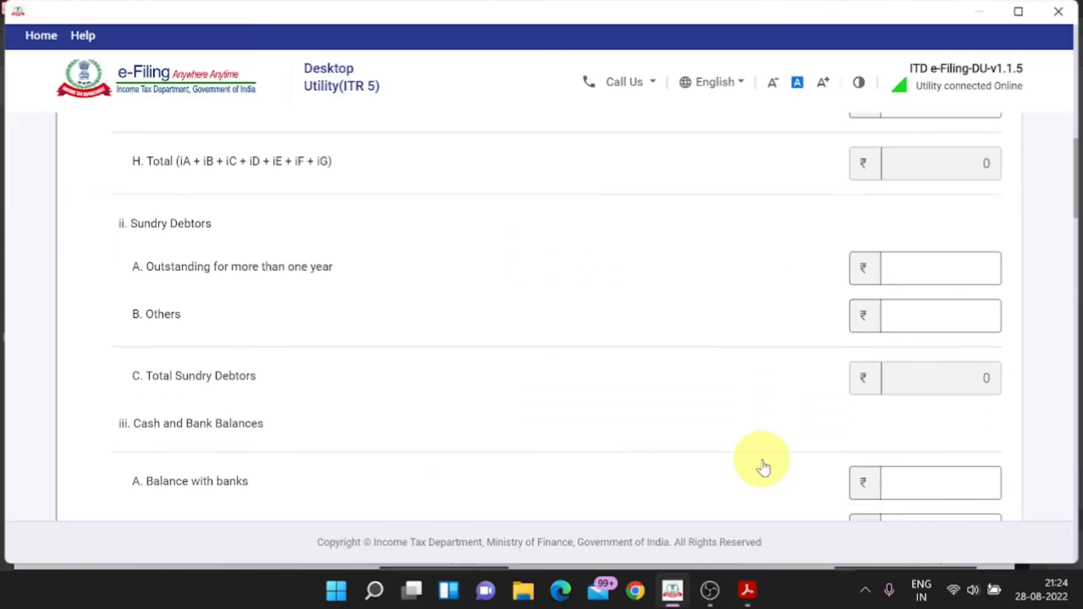
# Step: Enter 24,305 as Balance with banks, using the Bank Account row in the PDF
pyautogui.scroll(-1, 763, 467)
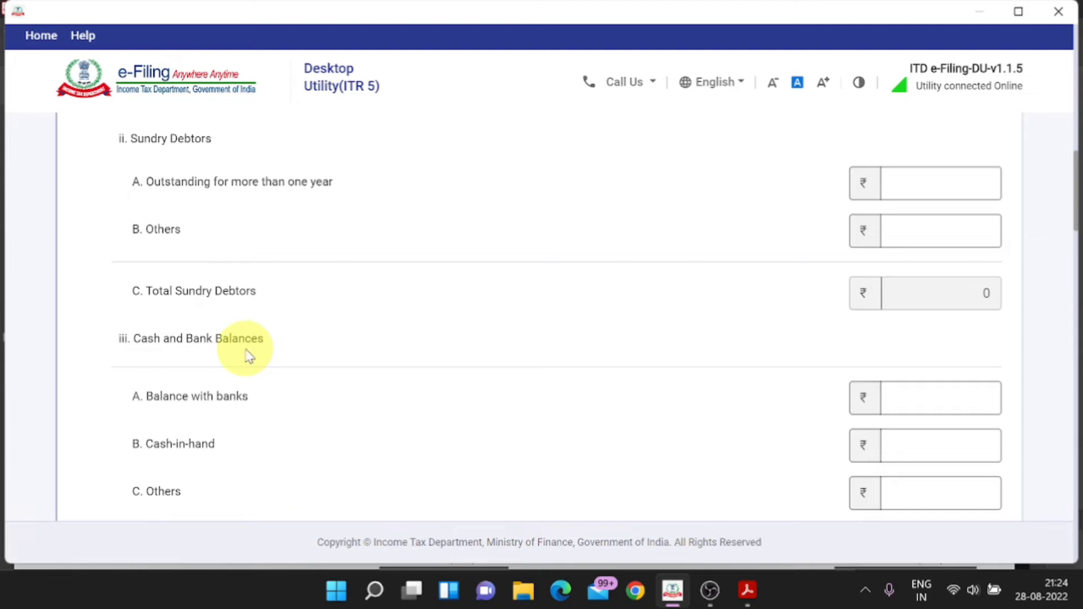
pyautogui.click(930, 389)
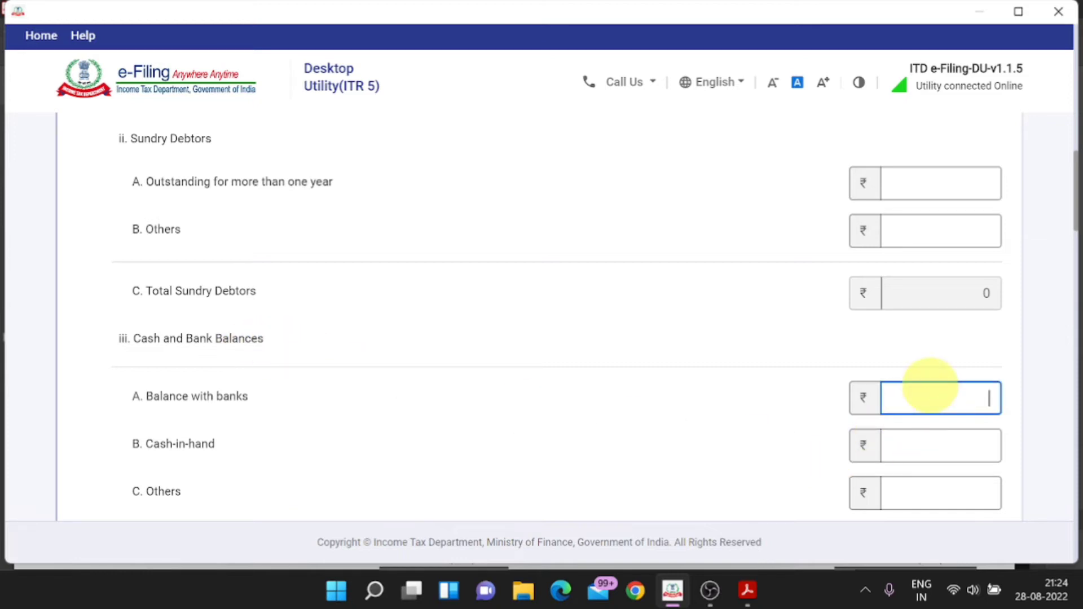
pyautogui.hotkey('alt', 'Tab')
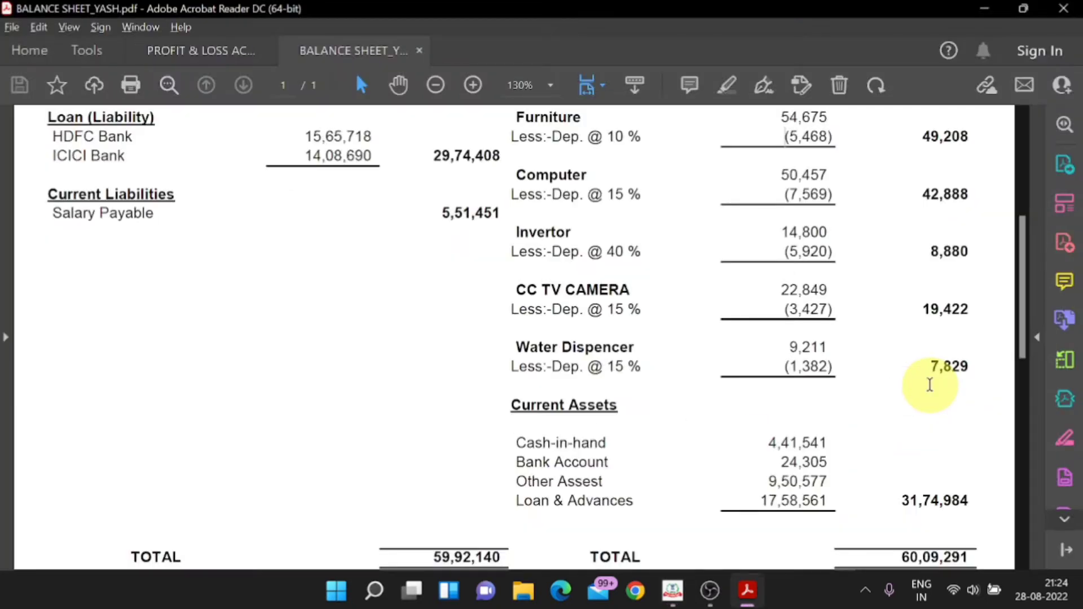
pyautogui.moveTo(830, 459)
pyautogui.mouseDown()
pyautogui.moveTo(786, 460)
pyautogui.moveTo(832, 466)
pyautogui.mouseUp()
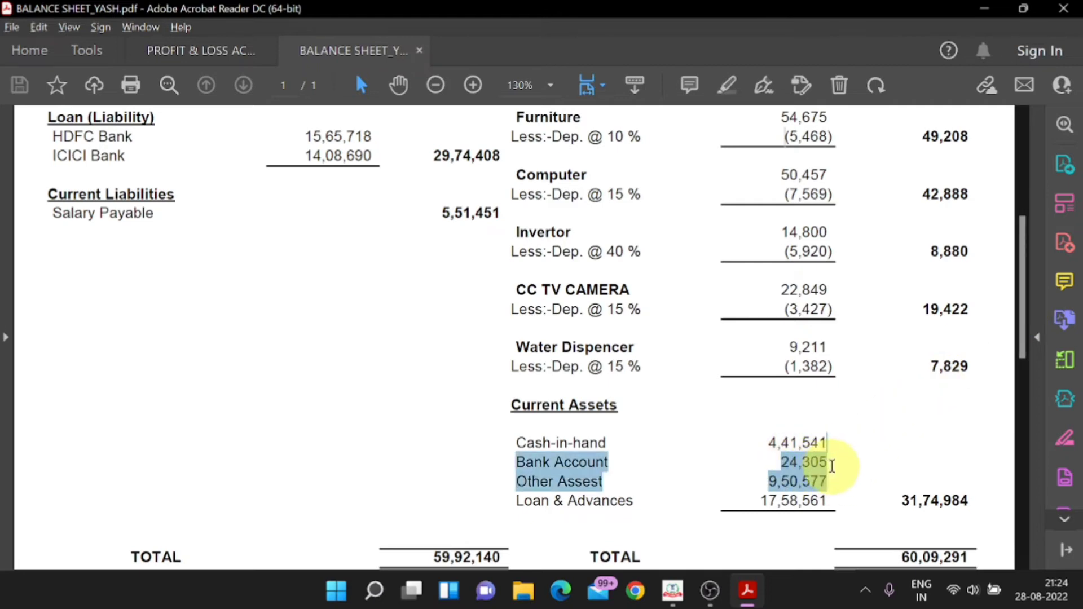
pyautogui.hotkey('alt', 'Tab')
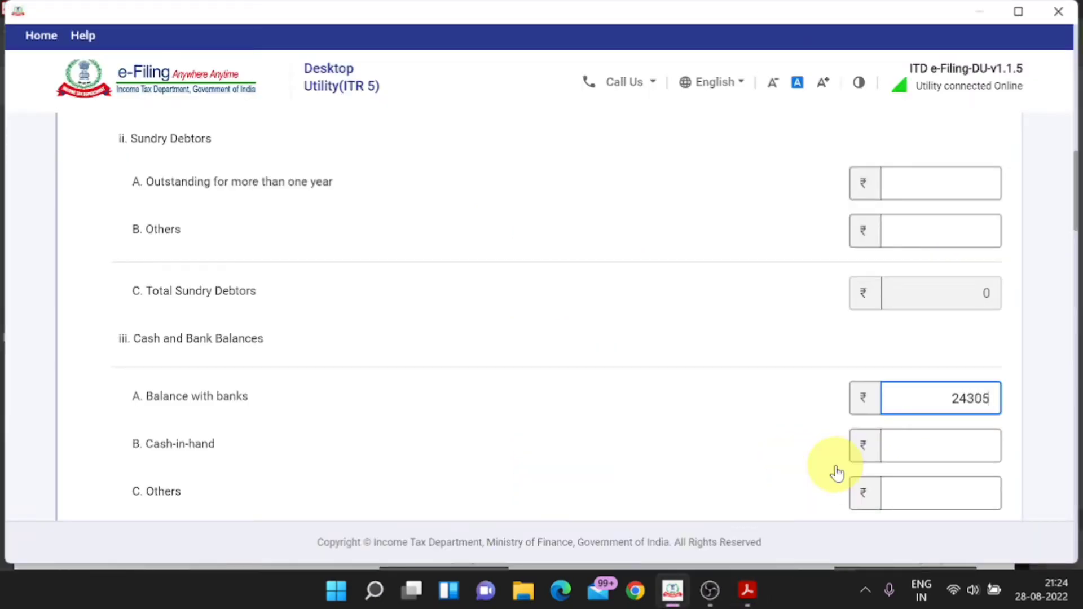
# Step: Enter Cash-in-hand of 4,41,541 from the balance sheet
pyautogui.hotkey('alt', 'Tab')
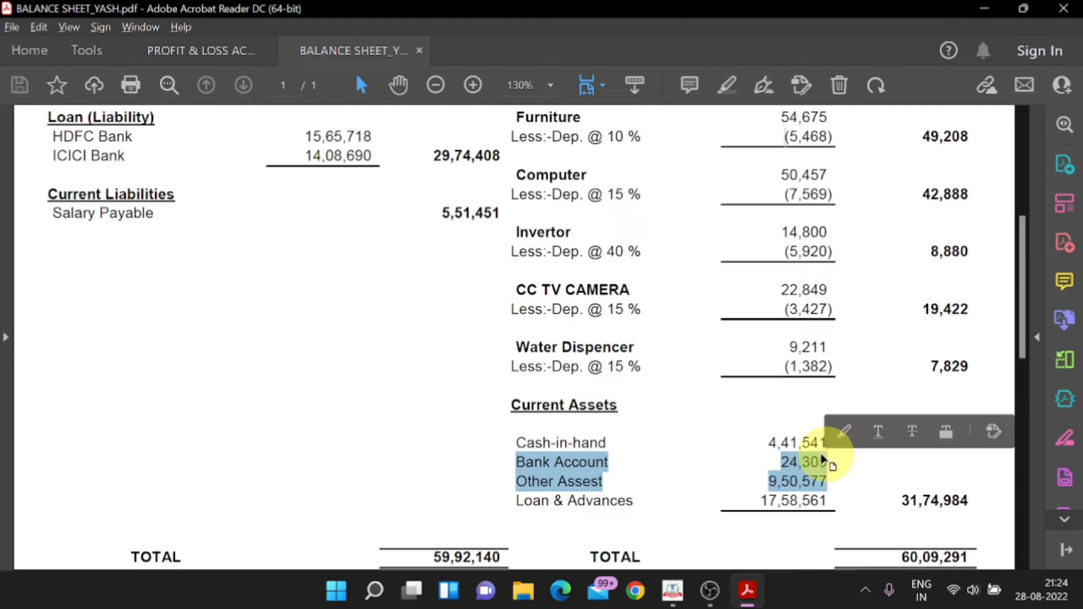
pyautogui.hotkey('alt', 'Tab')
pyautogui.write('44')
pyautogui.hotkey('alt', 'Tab')
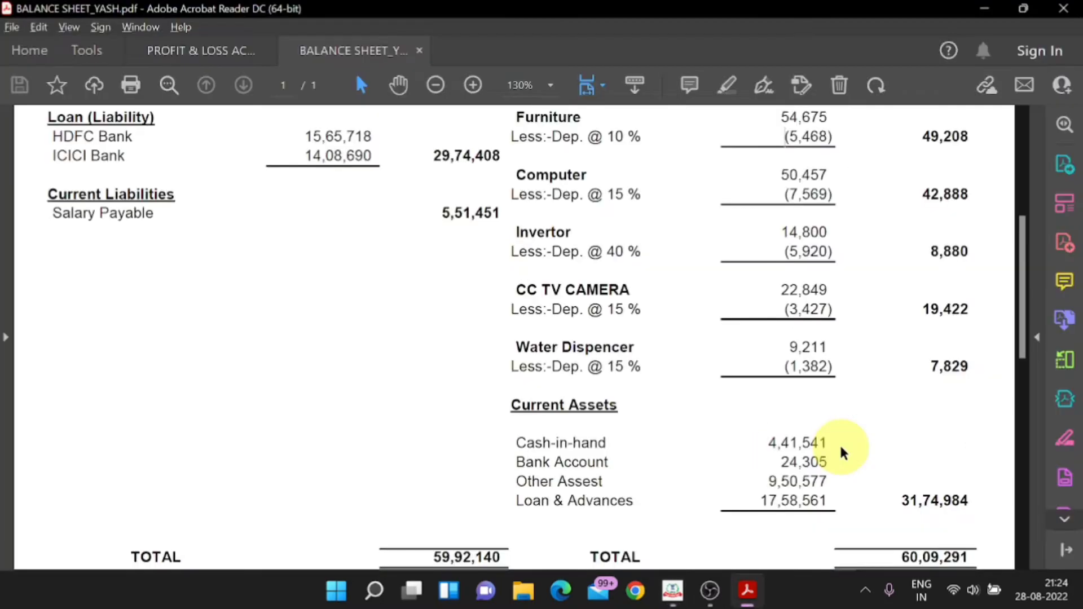
pyautogui.hotkey('alt', 'Tab')
pyautogui.write('1541')
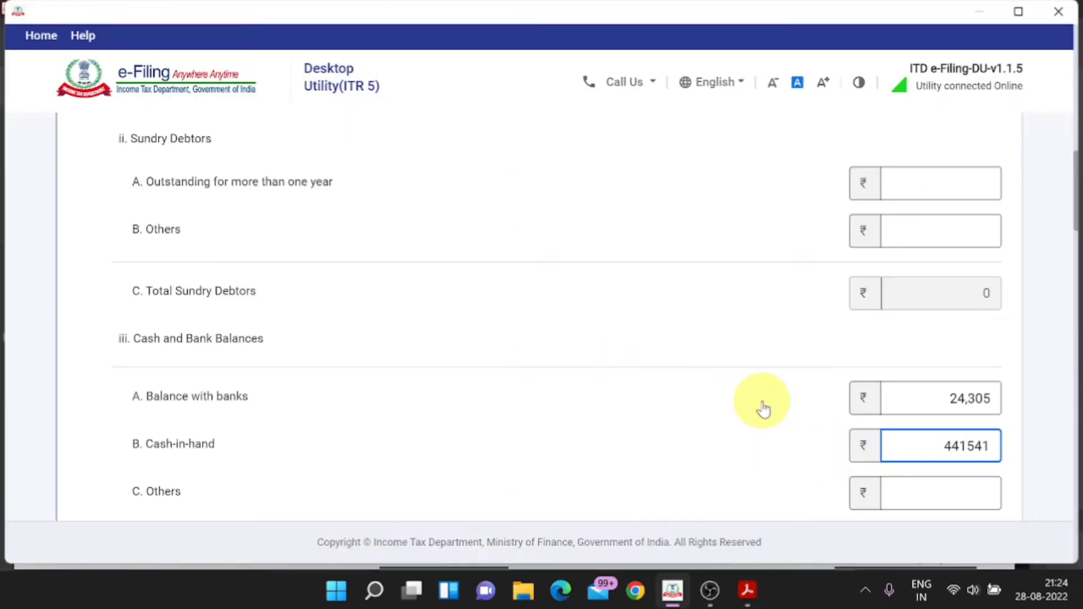
pyautogui.scroll(-5, 763, 409)
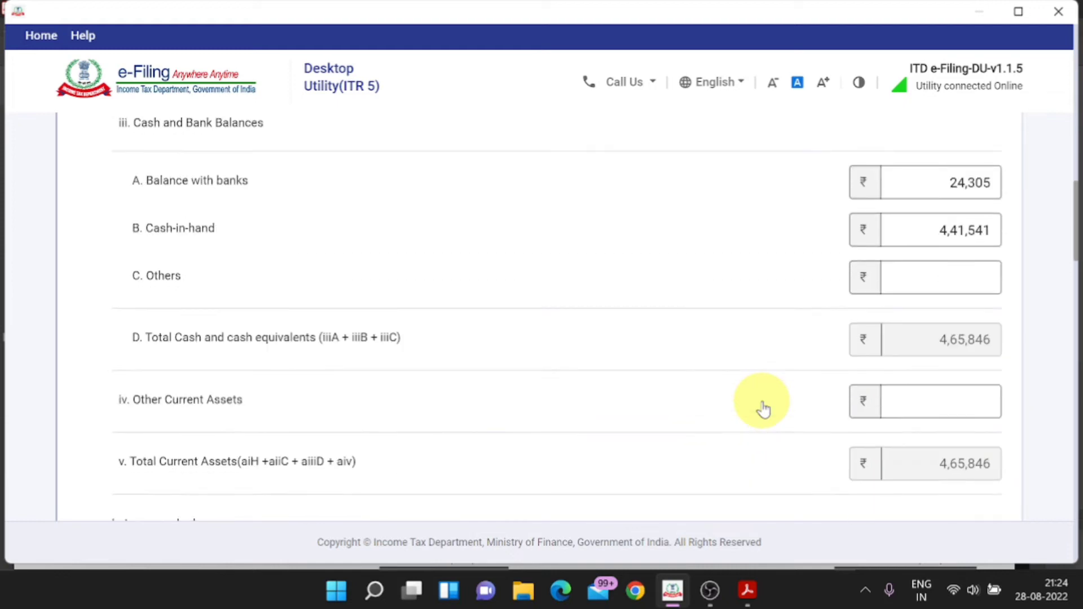
# Step: Start entering Other Current Assets from the PDF's Other Assest figure, typing 9,50
pyautogui.click(938, 363)
pyautogui.hotkey('alt', 'Tab')
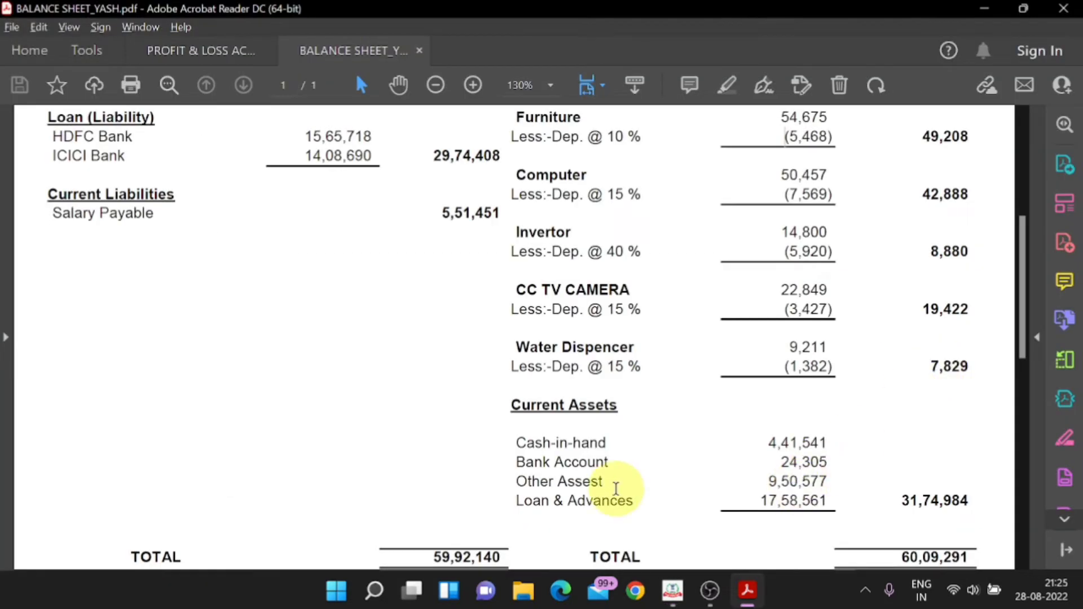
pyautogui.hotkey('alt', 'Tab')
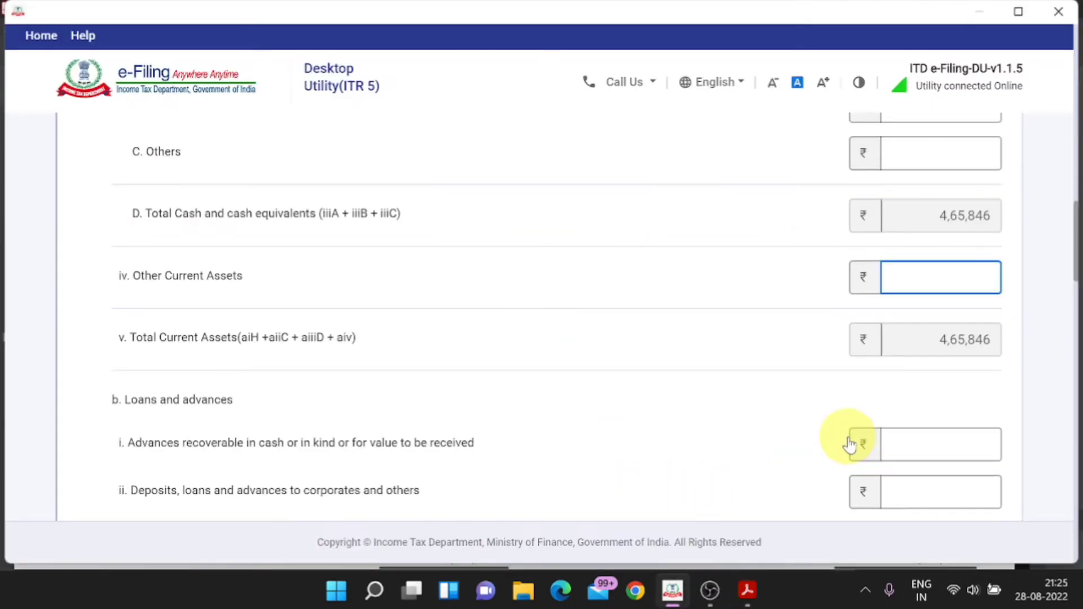
pyautogui.write('9,50')
pyautogui.hotkey('alt', 'Tab')
pyautogui.hotkey('alt', 'Tab')
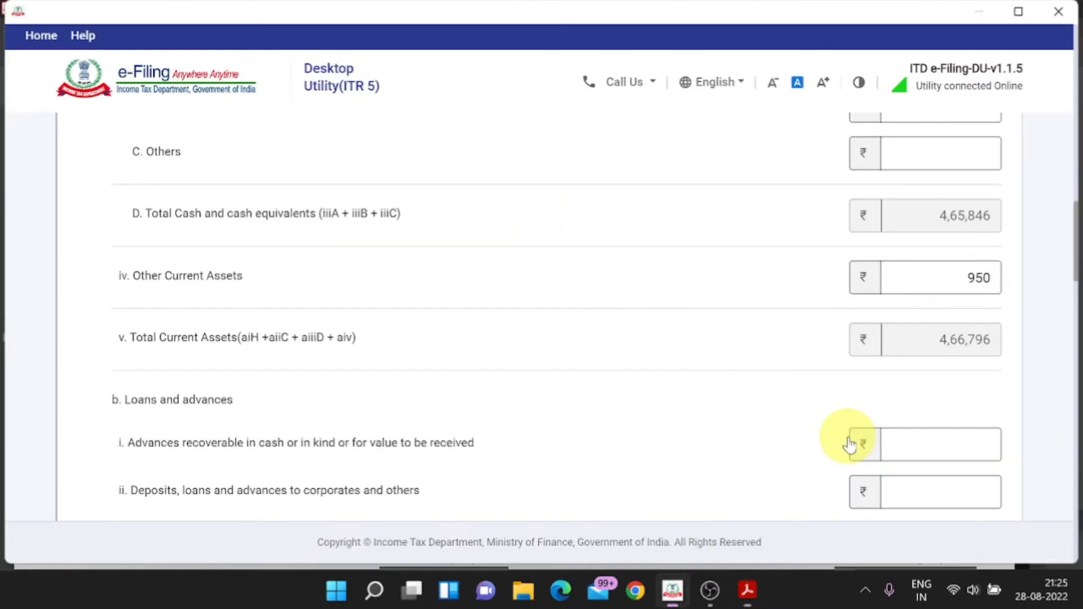
# Step: Complete Other Current Assets as 9,50,577
pyautogui.write('577')
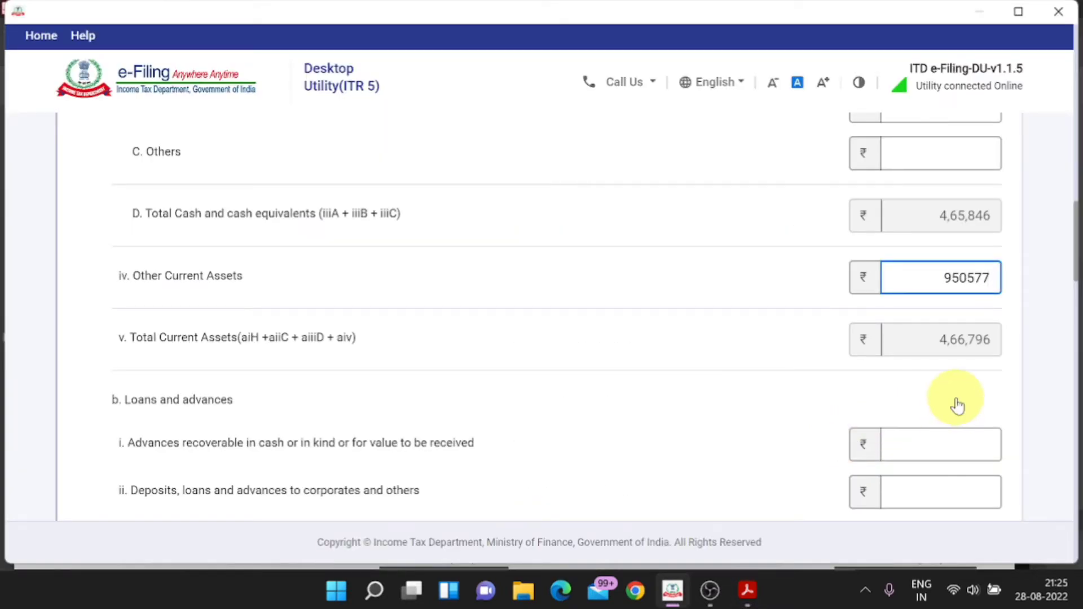
pyautogui.click(957, 405)
pyautogui.scroll(-1, 957, 405)
pyautogui.hotkey('alt', 'Tab')
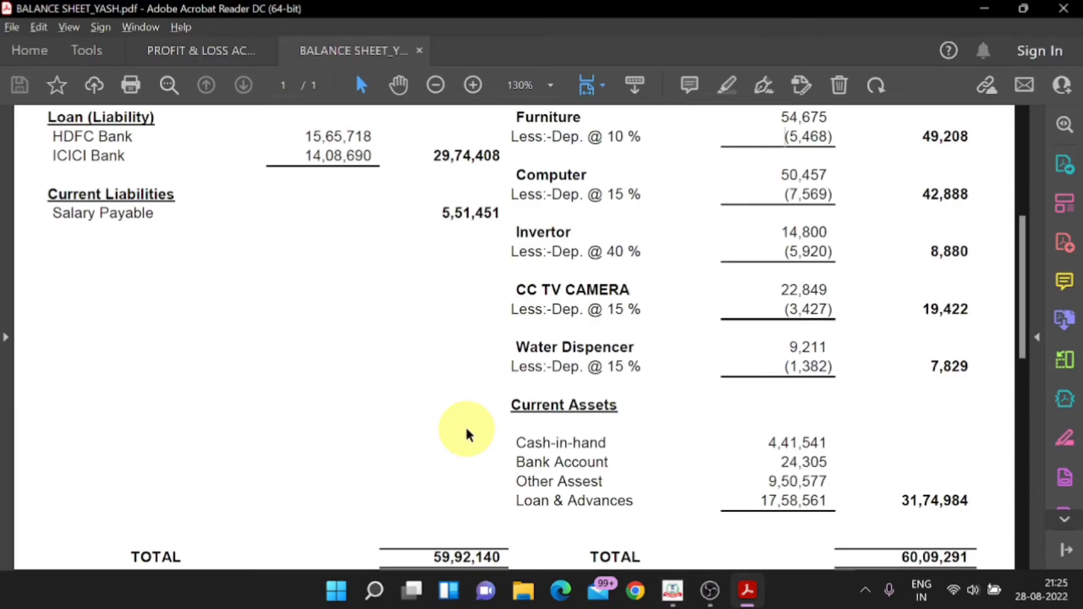
pyautogui.scroll(-1, 466, 431)
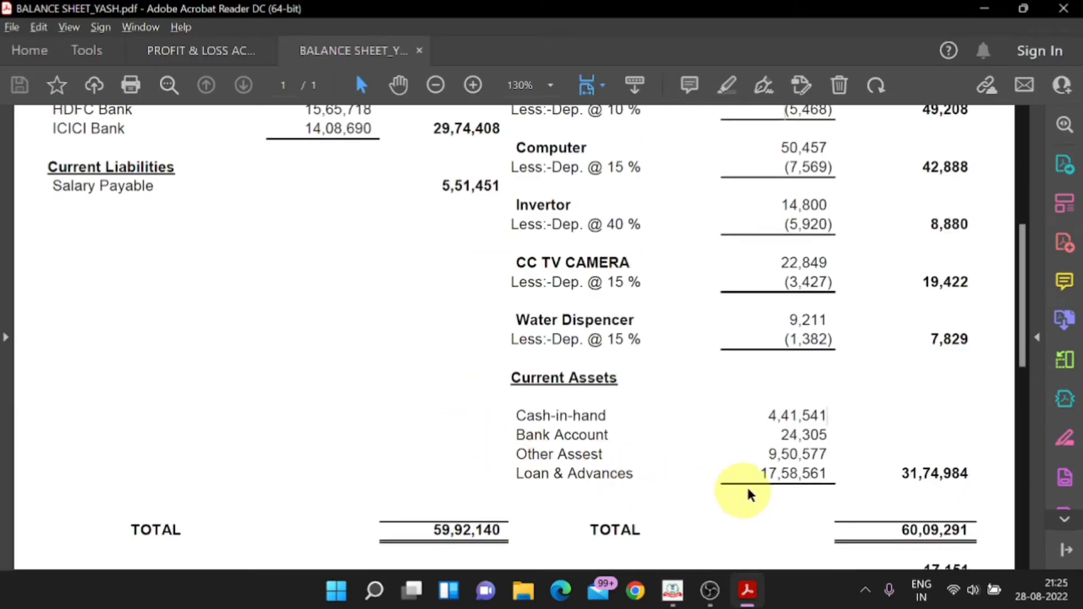
pyautogui.hotkey('alt', 'Tab')
pyautogui.scroll(-2, 619, 450)
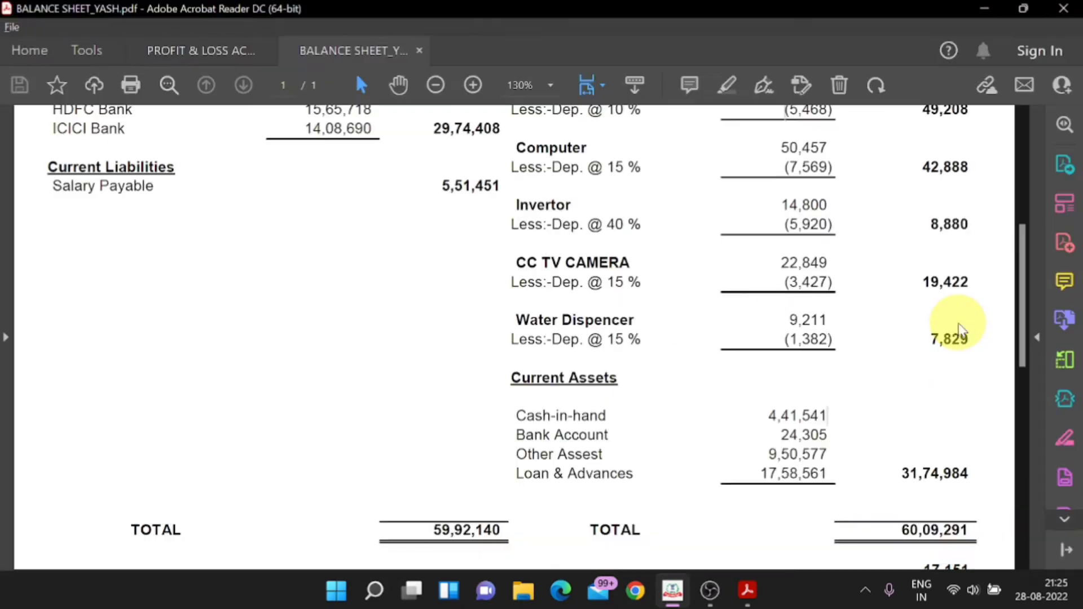
# Step: Enter Deposits, loans and advances of 17,58,561, bringing the section total to 31,74,984
pyautogui.hotkey('alt', 'Tab')
pyautogui.hotkey('alt', 'Tab')
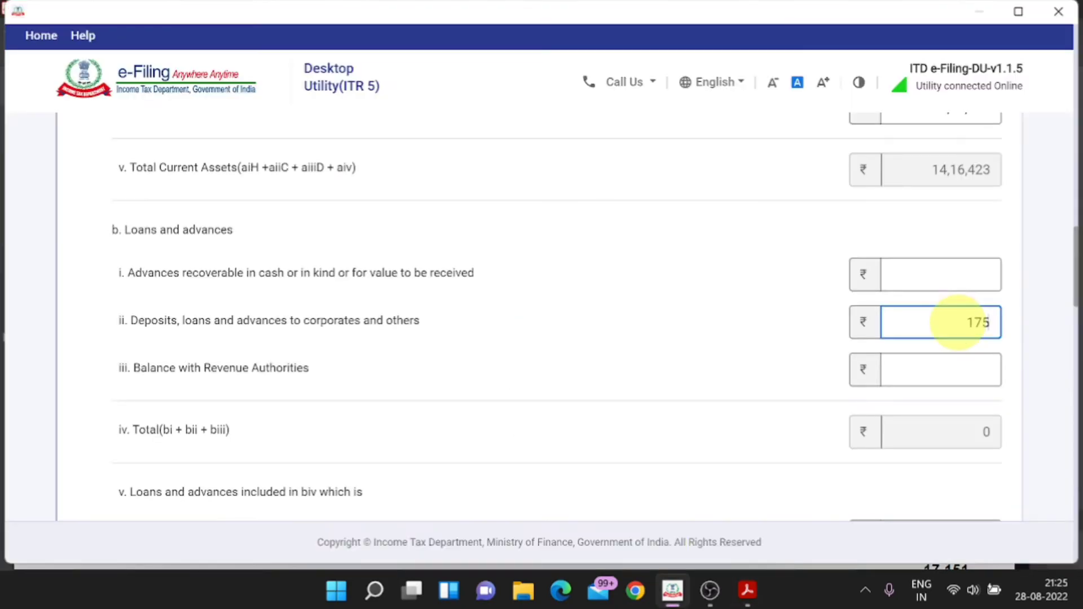
pyautogui.hotkey('alt', 'Tab')
pyautogui.hotkey('alt', 'Tab')
pyautogui.write('5')
pyautogui.click(726, 303)
pyautogui.scroll(-2, 727, 305)
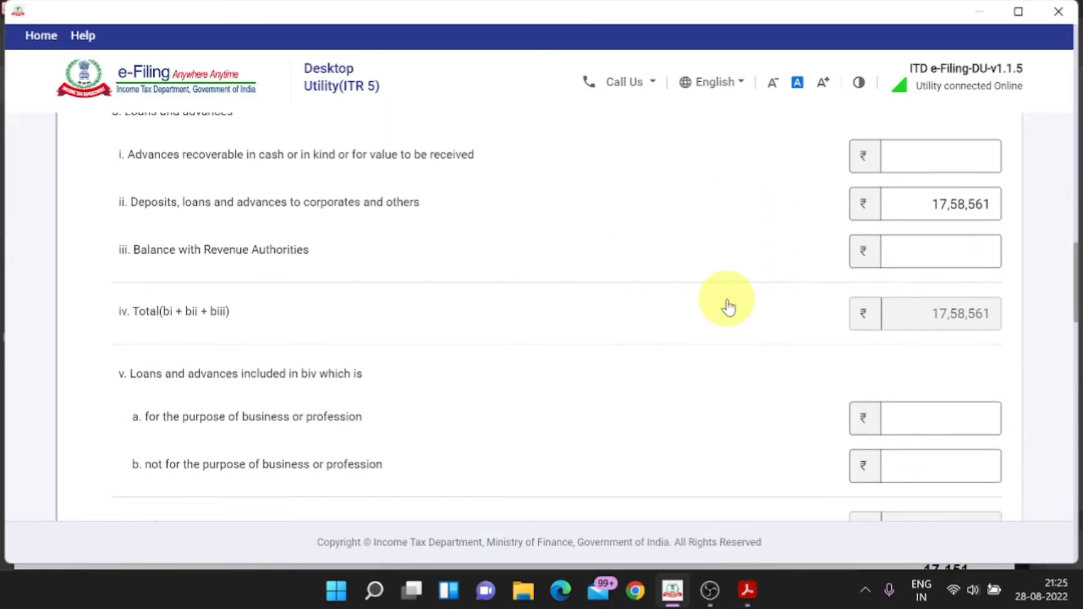
pyautogui.scroll(-2, 728, 306)
pyautogui.scroll(1, 728, 306)
pyautogui.scroll(-1, 728, 306)
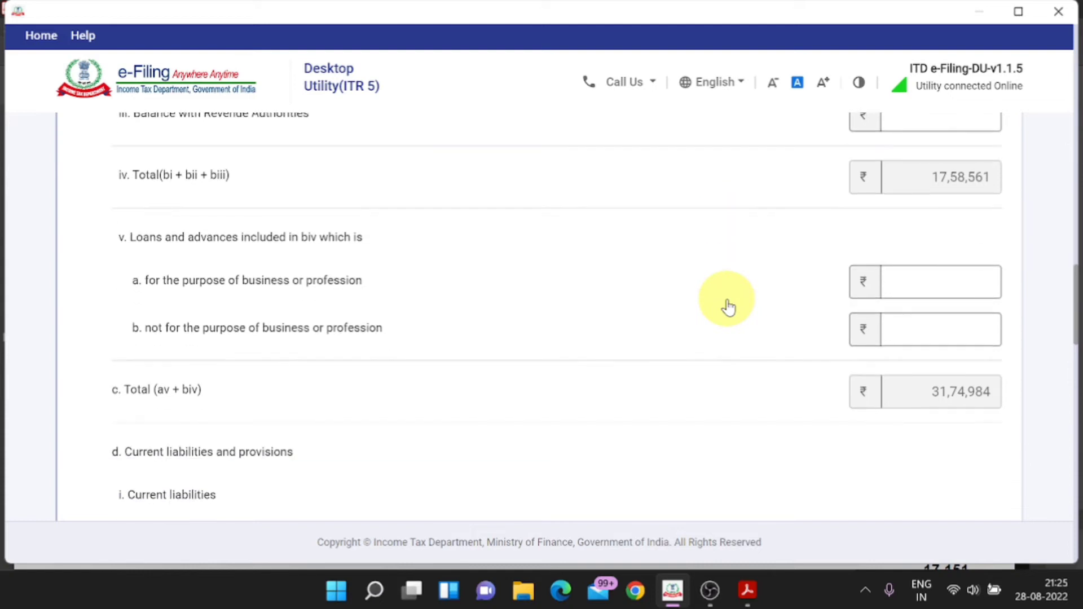
pyautogui.scroll(-4, 727, 306)
pyautogui.hotkey('alt', 'Tab')
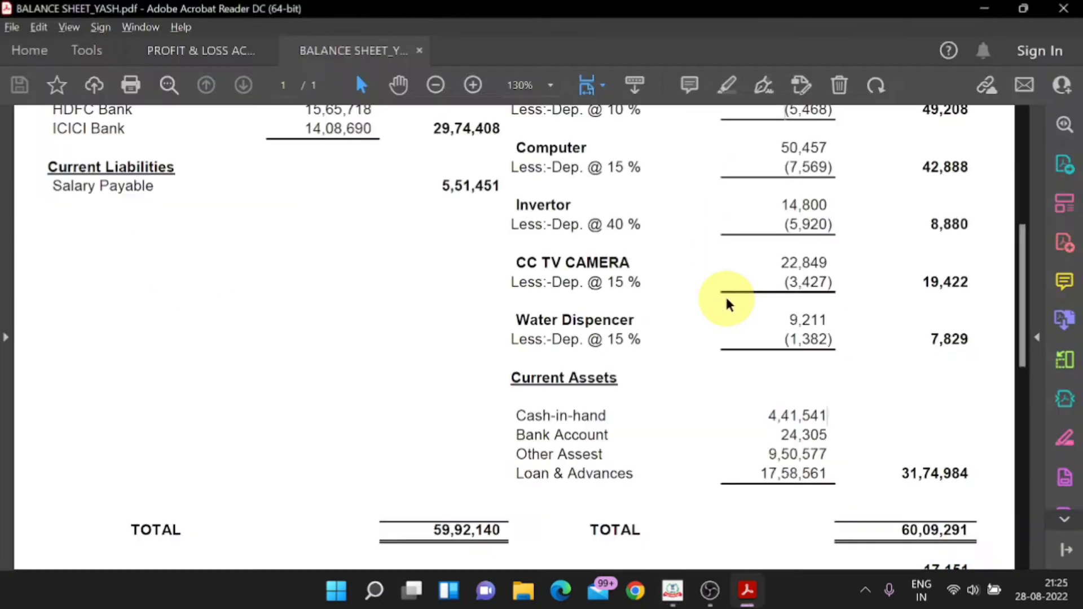
pyautogui.hotkey('alt', 'Tab')
pyautogui.scroll(3, 728, 306)
# Step: Enter the 5,51,451 Salary Payable from the balance sheet PDF as F. Other payables
pyautogui.hotkey('alt', 'Tab')
pyautogui.scroll(1, 726, 303)
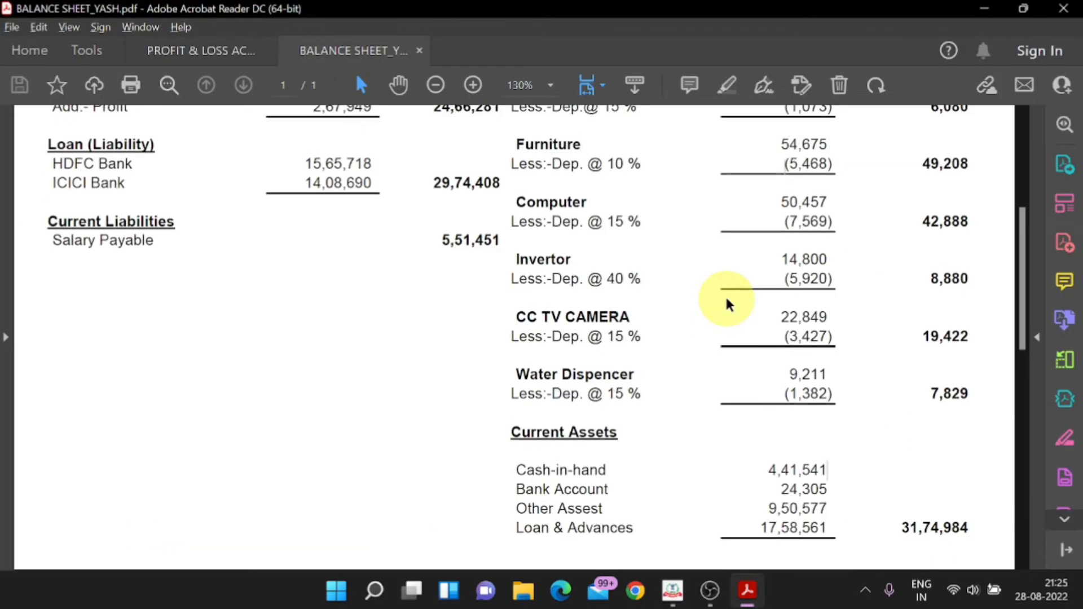
pyautogui.hotkey('alt', 'Tab')
pyautogui.scroll(-1, 578, 370)
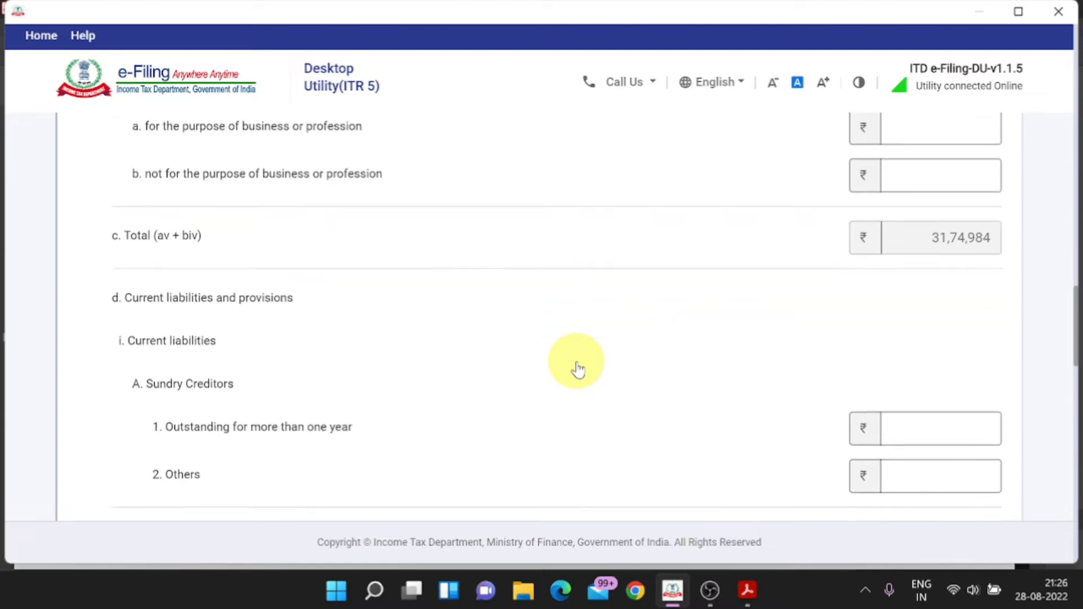
pyautogui.hotkey('alt', 'Tab')
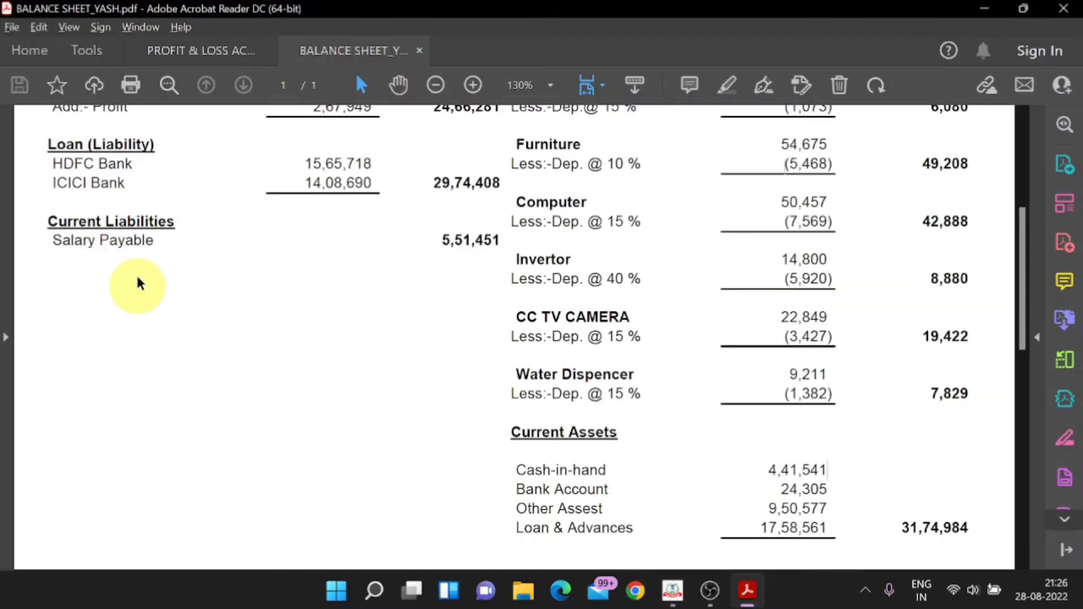
pyautogui.hotkey('alt', 'Tab')
pyautogui.scroll(-1, 250, 349)
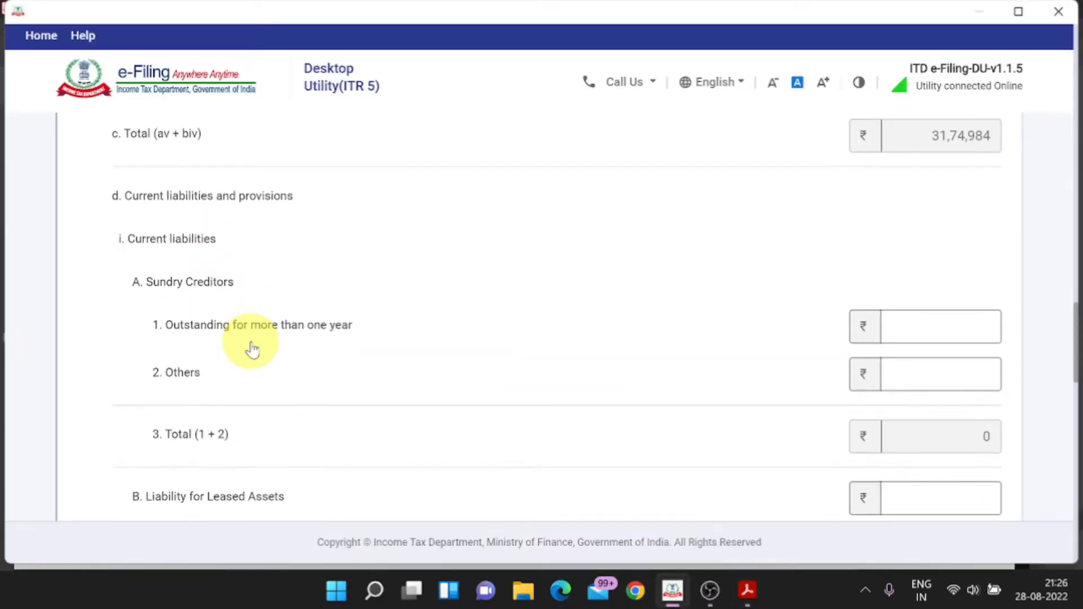
pyautogui.scroll(-3, 251, 349)
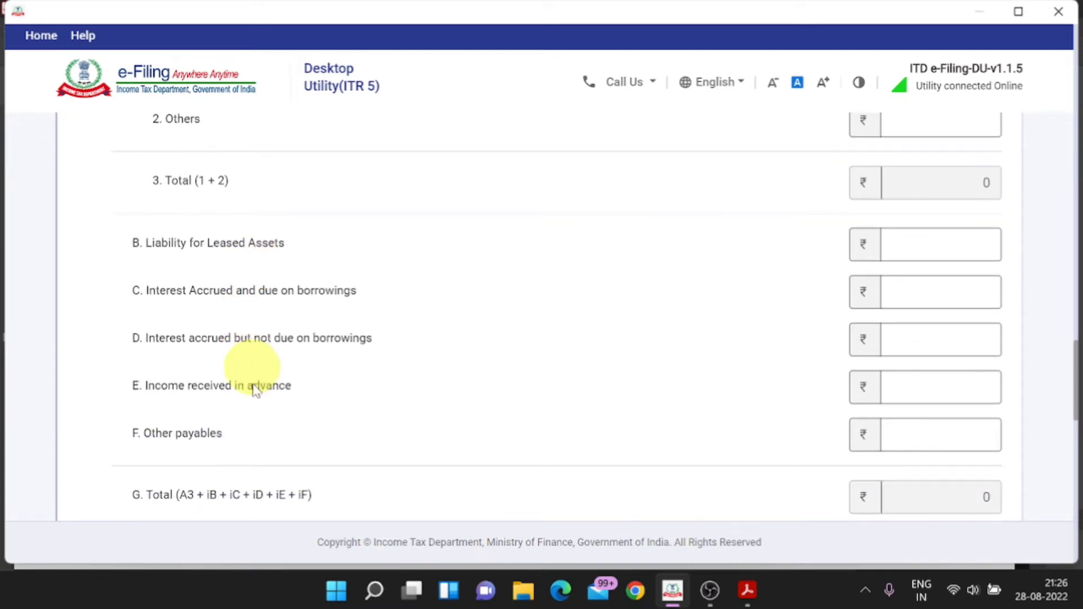
pyautogui.scroll(-1, 590, 392)
# Step: Save current liabilities totalling 5,51,451, giving net current assets of 26,23,533
pyautogui.hotkey('alt', 'Tab')
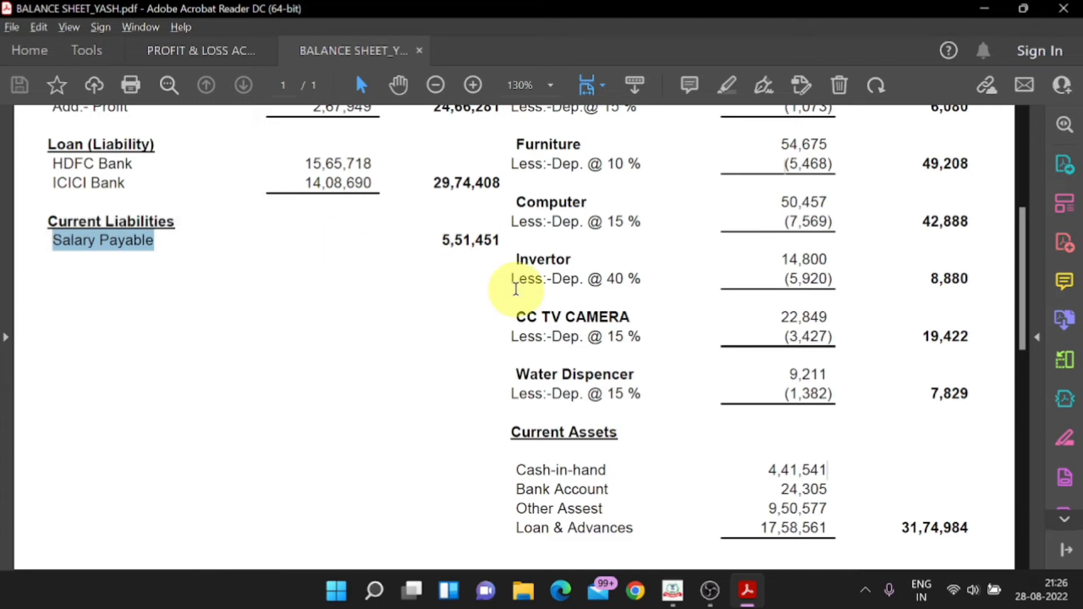
pyautogui.hotkey('alt', 'Tab')
pyautogui.hotkey('alt', 'Tab')
pyautogui.hotkey('alt', 'Tab')
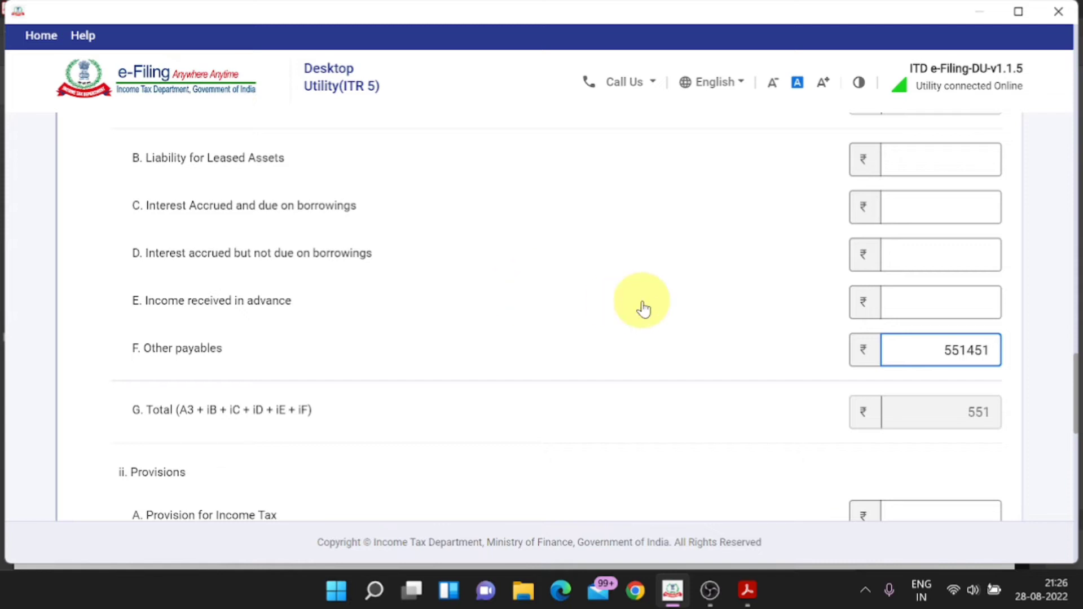
pyautogui.scroll(-10, 643, 308)
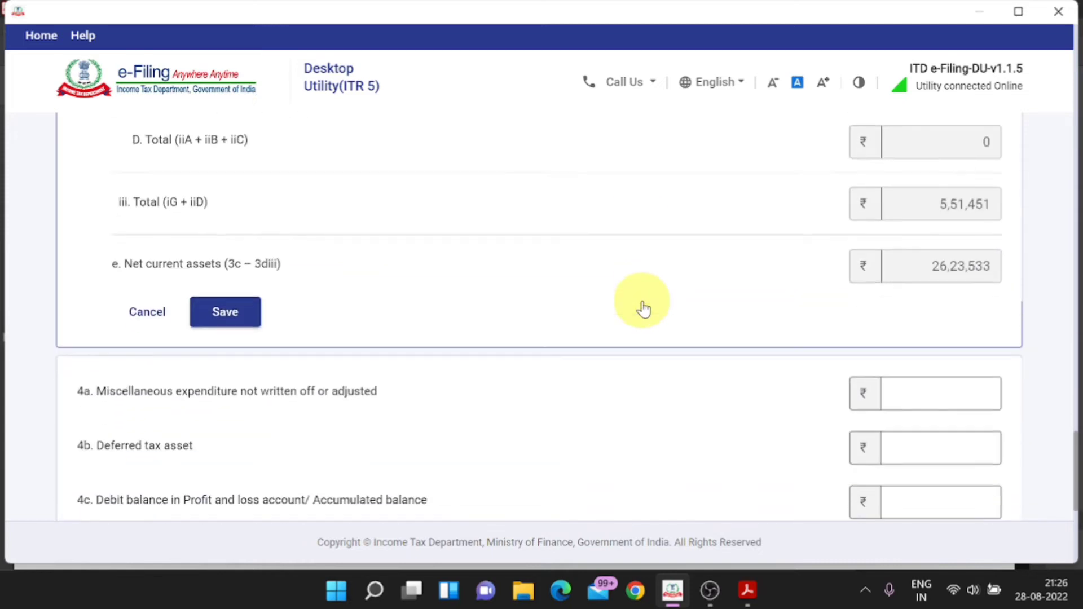
pyautogui.click(222, 263)
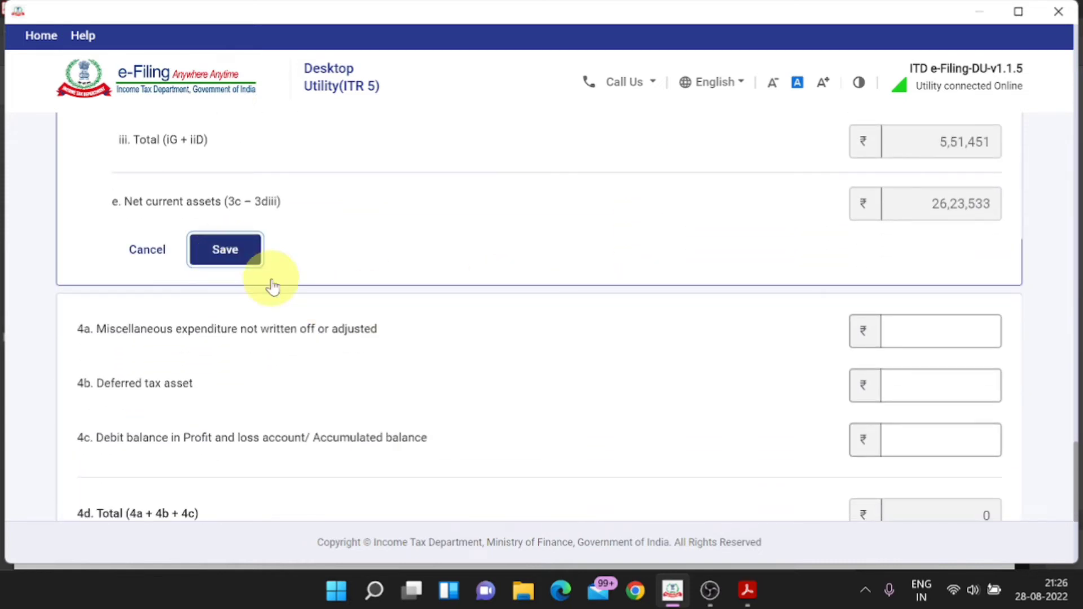
pyautogui.hotkey('alt', 'Tab')
pyautogui.hotkey('alt', 'Tab')
# Step: Confirm the Balance Sheet schedule and open Part A – Trading Account for 2021-2022
pyautogui.scroll(-5, 725, 322)
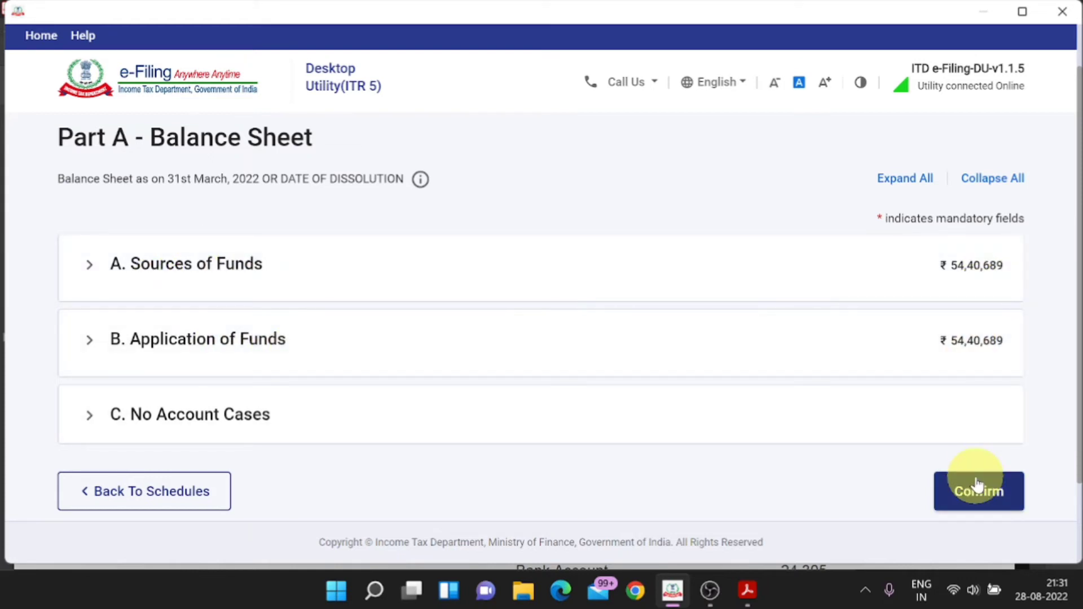
pyautogui.click(971, 502)
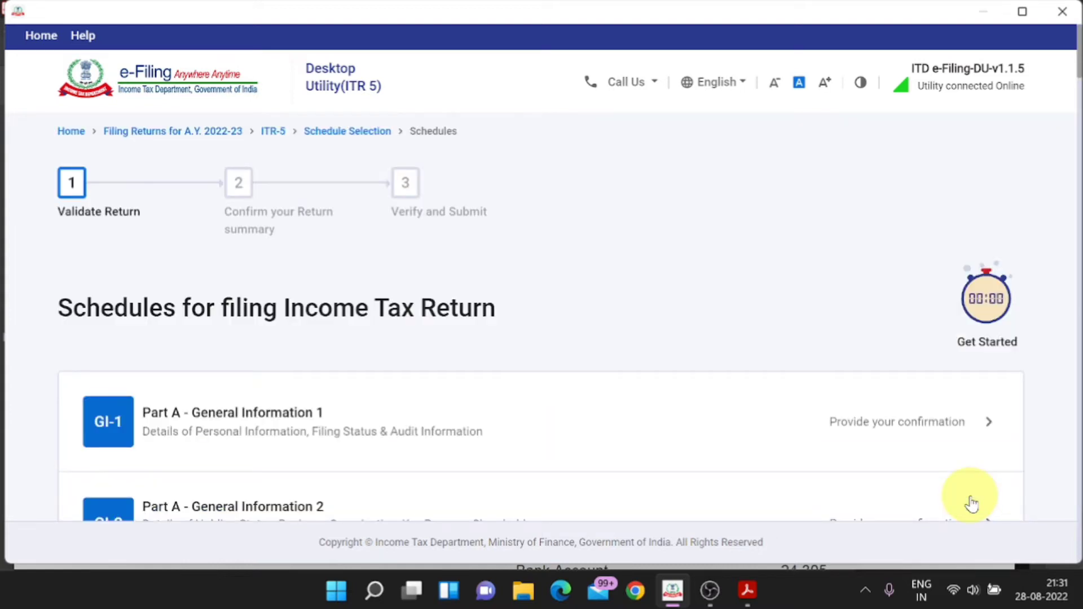
pyautogui.scroll(-5, 971, 502)
pyautogui.scroll(-3, 971, 501)
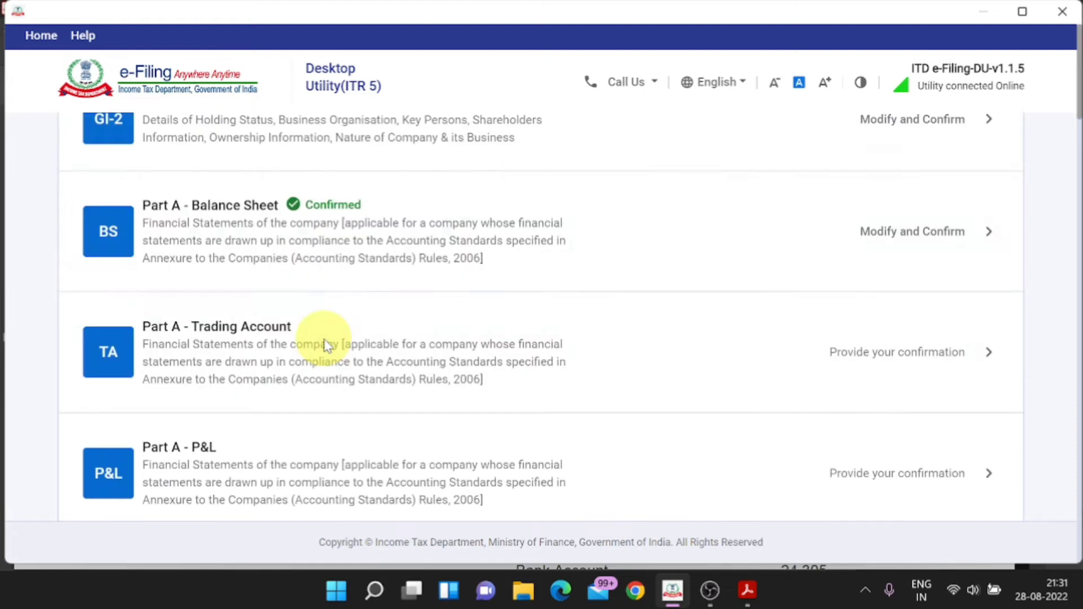
pyautogui.scroll(8, 327, 344)
pyautogui.scroll(-3, 527, 394)
pyautogui.scroll(-6, 528, 395)
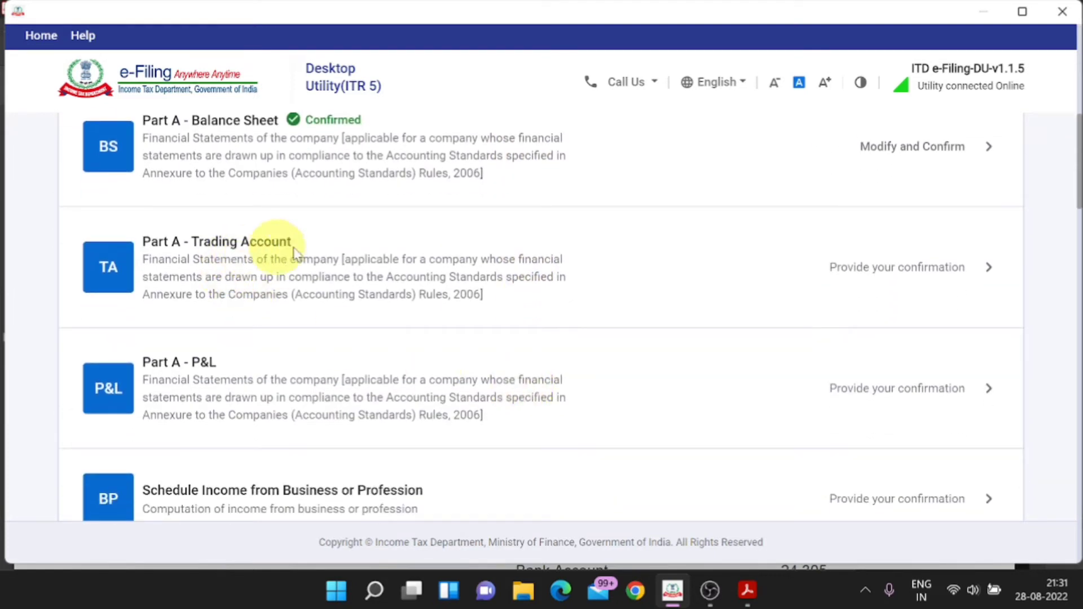
pyautogui.click(981, 272)
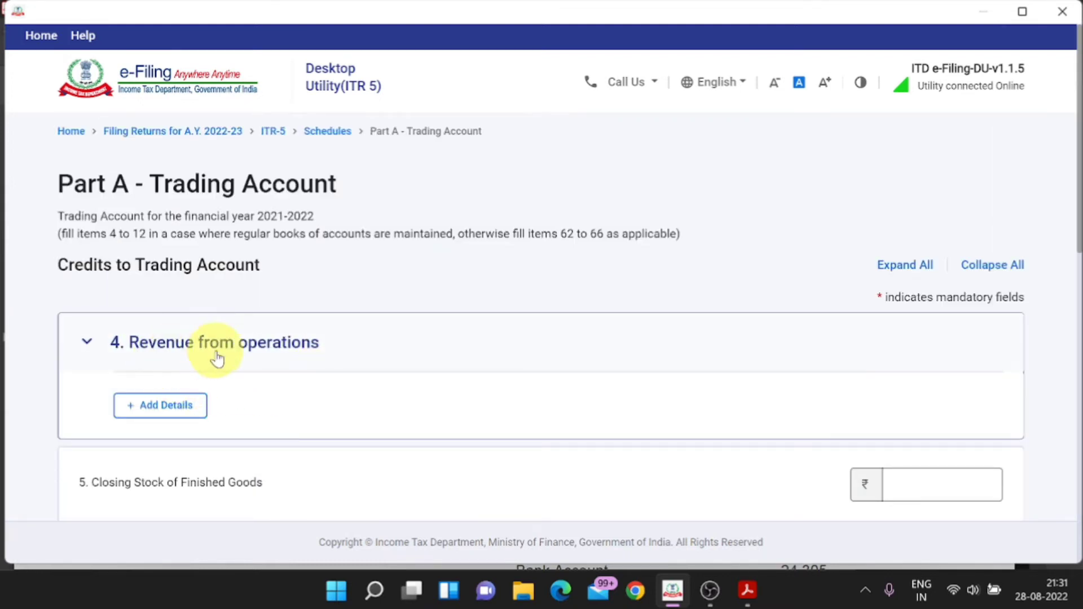
# Step: Start adding revenue from operations and open the Profit & Loss Account PDF from the desktop
pyautogui.click(172, 405)
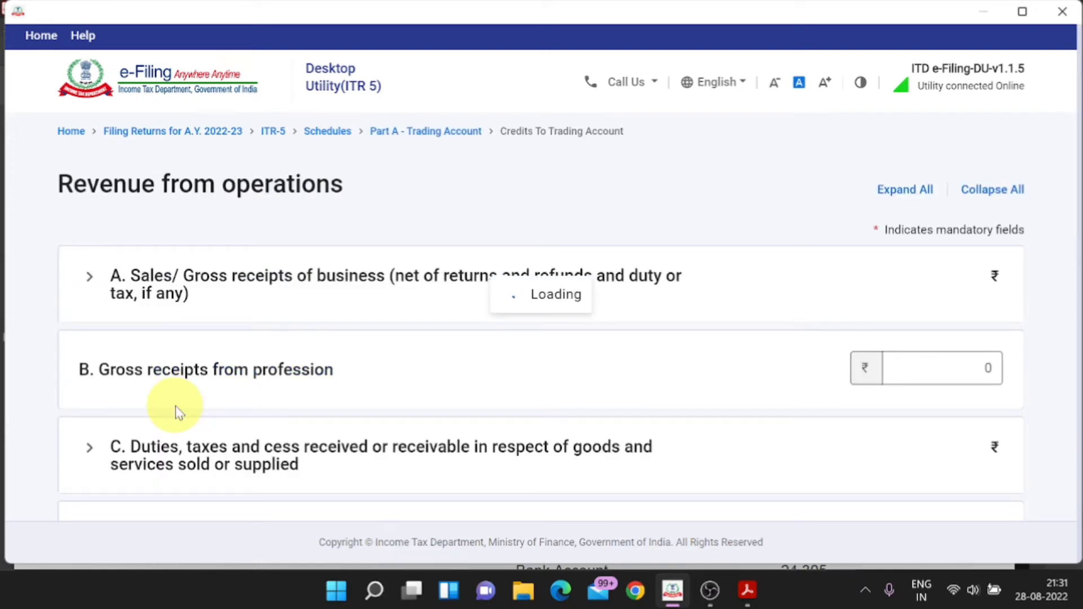
pyautogui.click(984, 12)
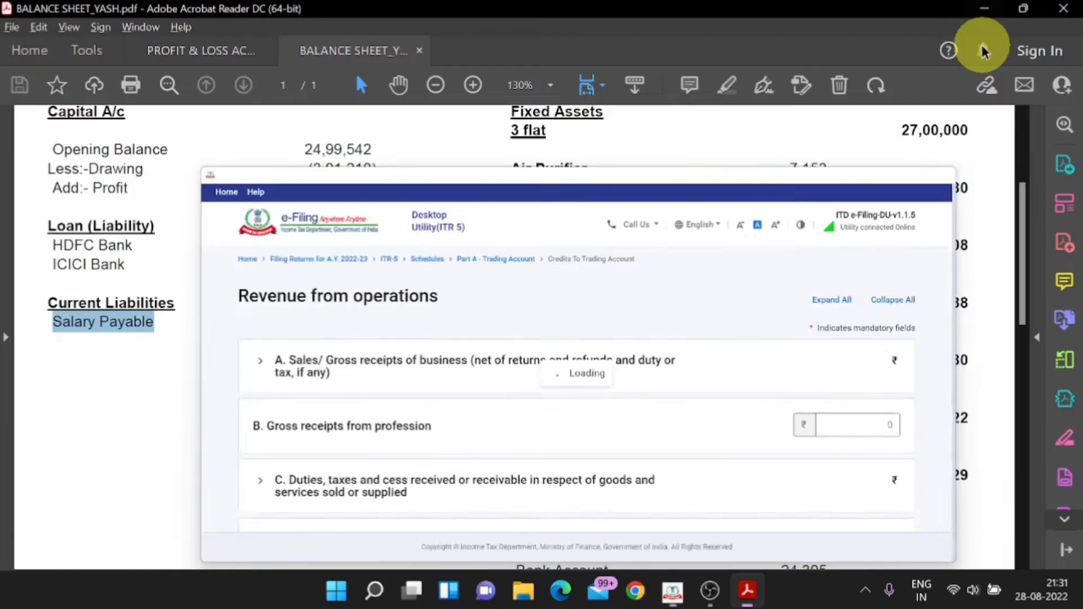
pyautogui.click(982, 9)
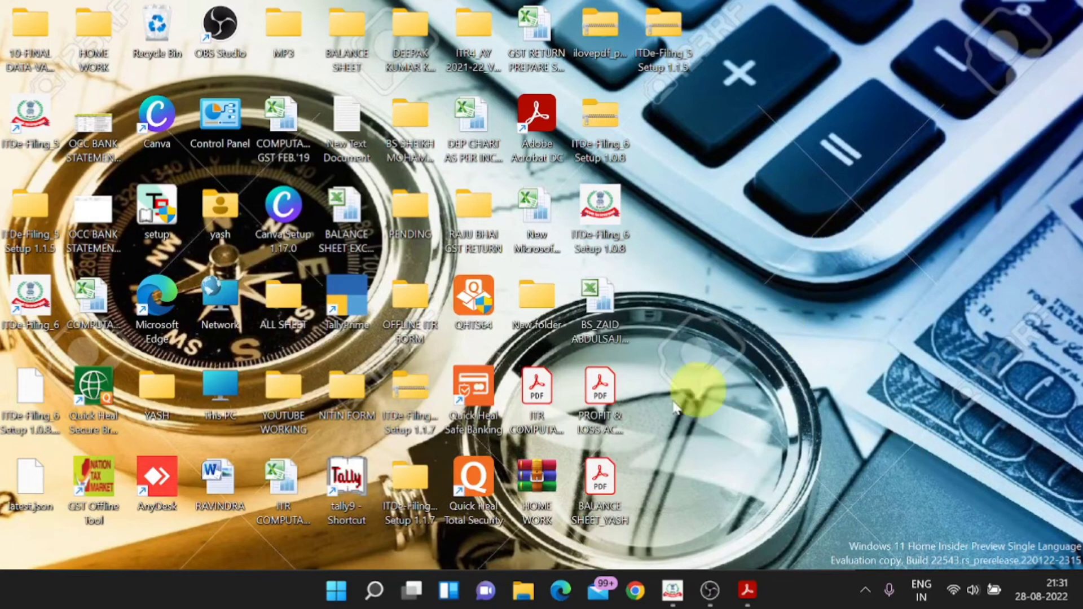
pyautogui.doubleClick(603, 410)
pyautogui.scroll(5, 865, 249)
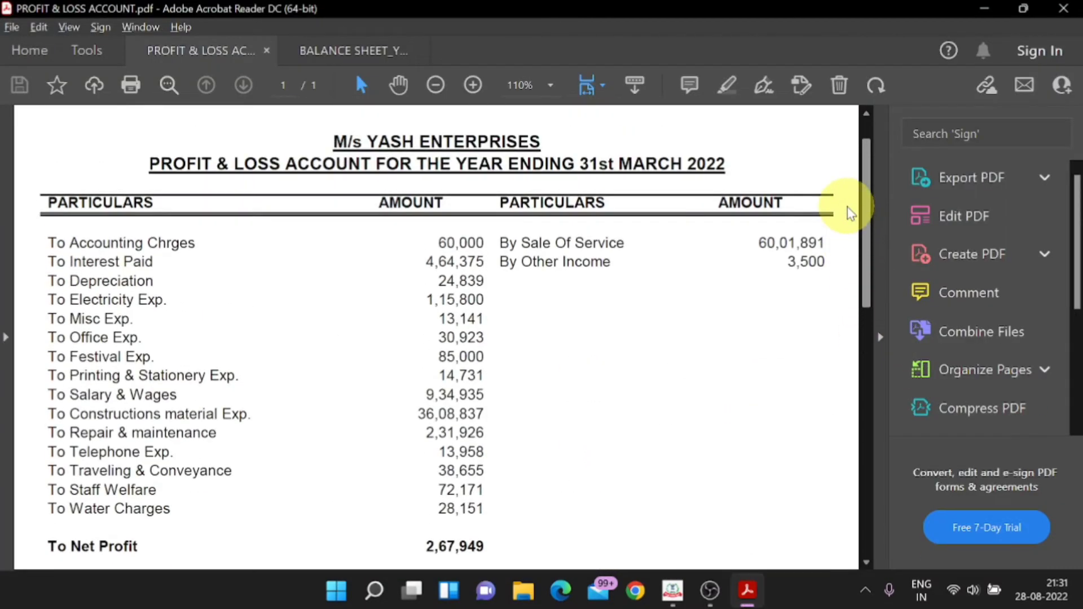
# Step: Enter Sale of services of 60,01,891 and add the revenue from operations details
pyautogui.hotkey('alt', 'Tab')
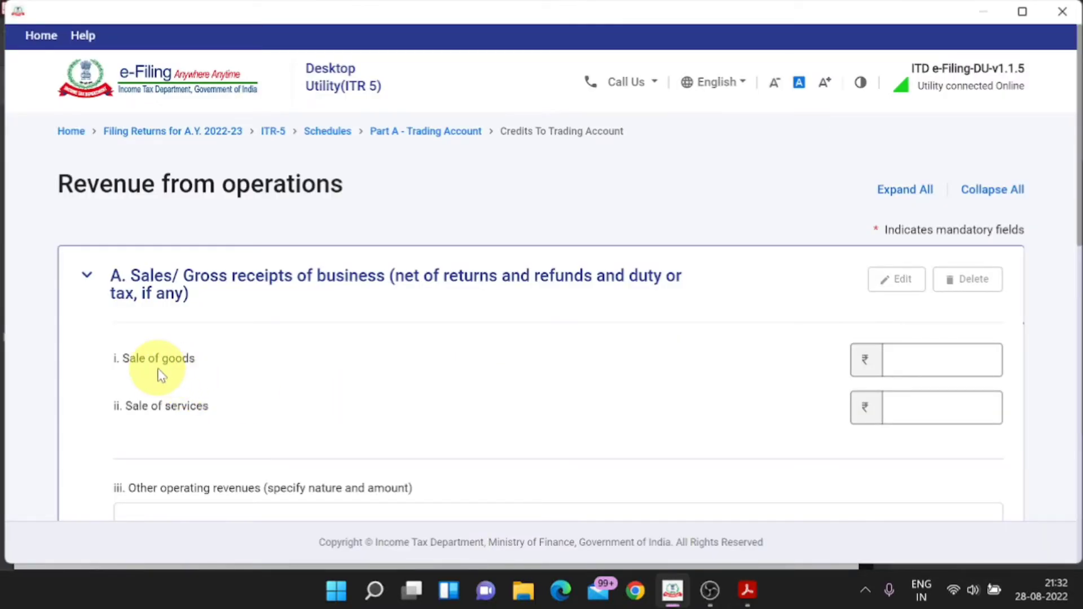
pyautogui.hotkey('alt', 'Tab')
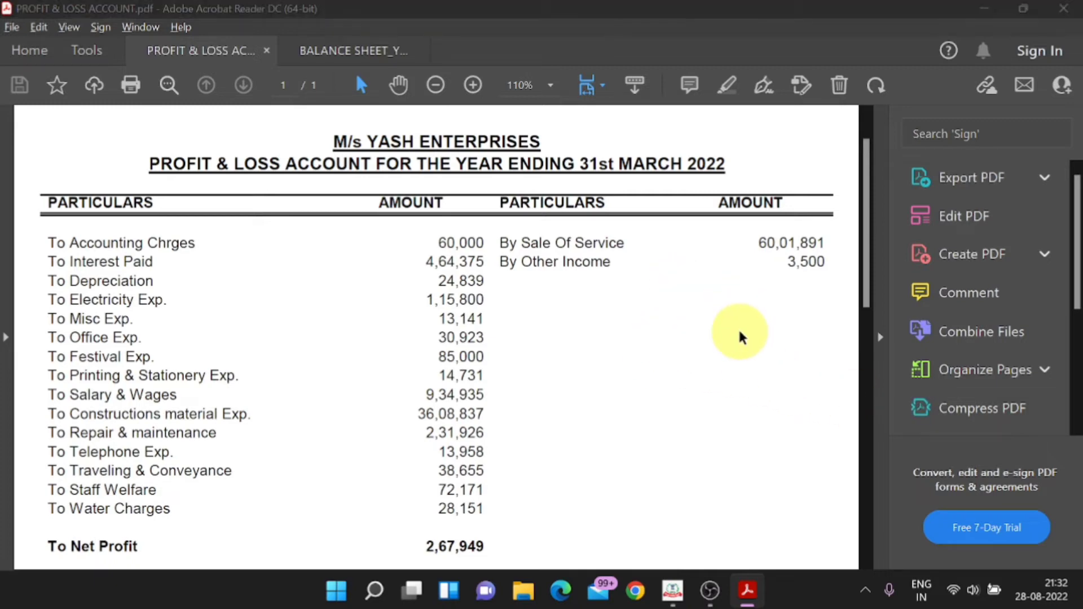
pyautogui.hotkey('alt', 'Tab')
pyautogui.hotkey('alt', 'Tab')
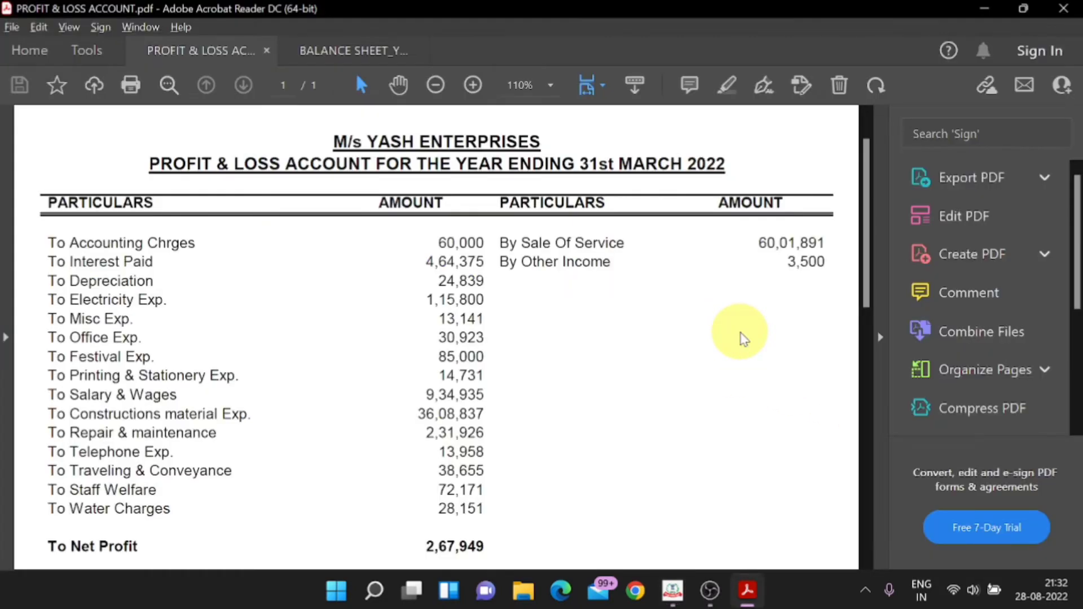
pyautogui.hotkey('alt', 'Tab')
pyautogui.write('01')
pyautogui.hotkey('alt', 'Tab')
pyautogui.hotkey('alt', 'Tab')
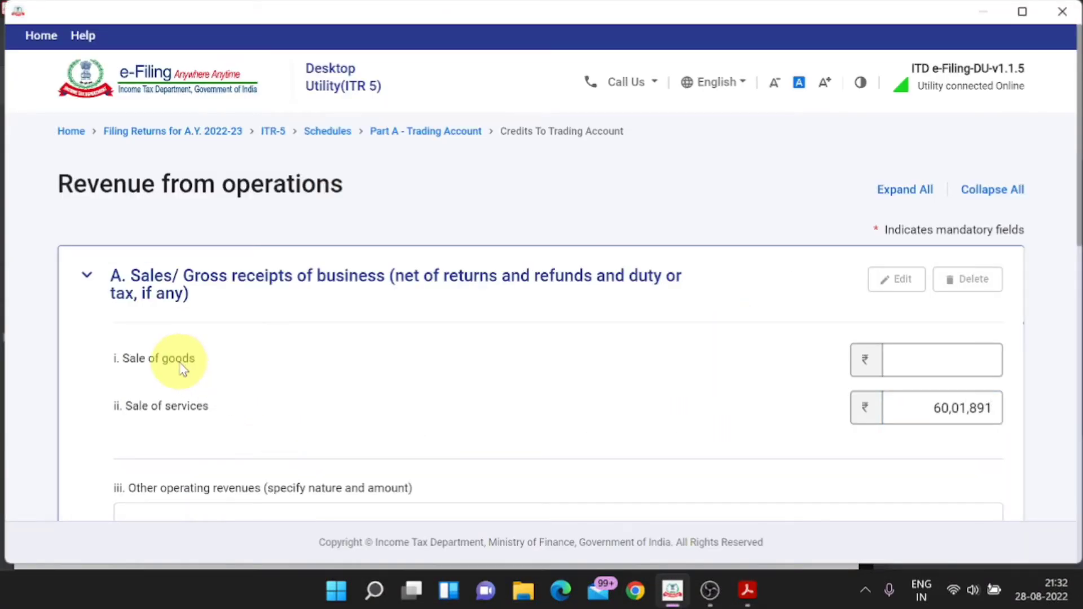
pyautogui.click(903, 366)
pyautogui.scroll(-5, 893, 401)
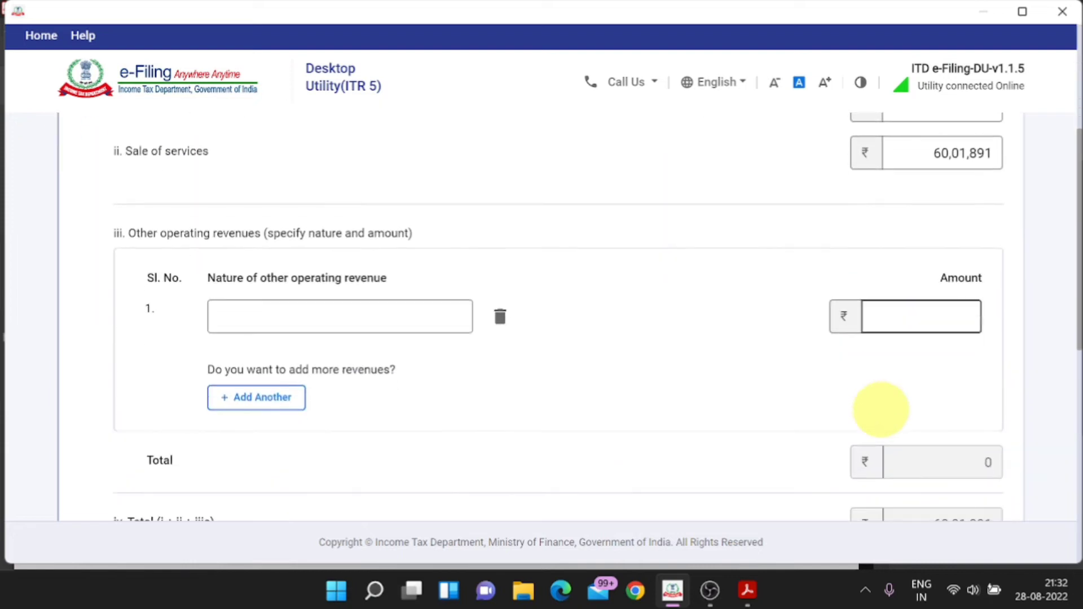
pyautogui.scroll(-5, 883, 418)
pyautogui.scroll(-5, 883, 417)
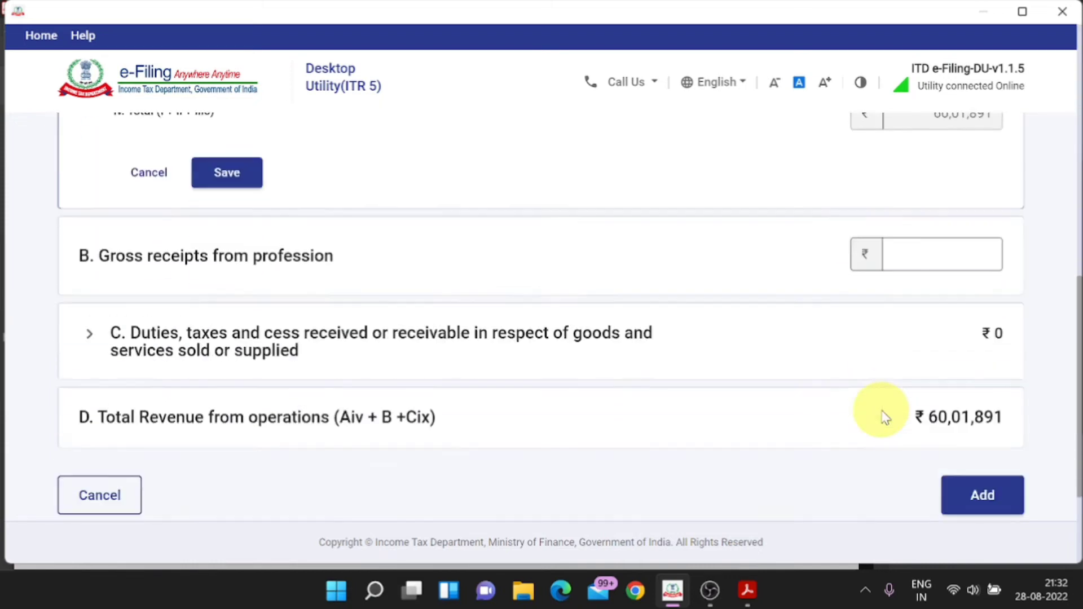
pyautogui.click(980, 389)
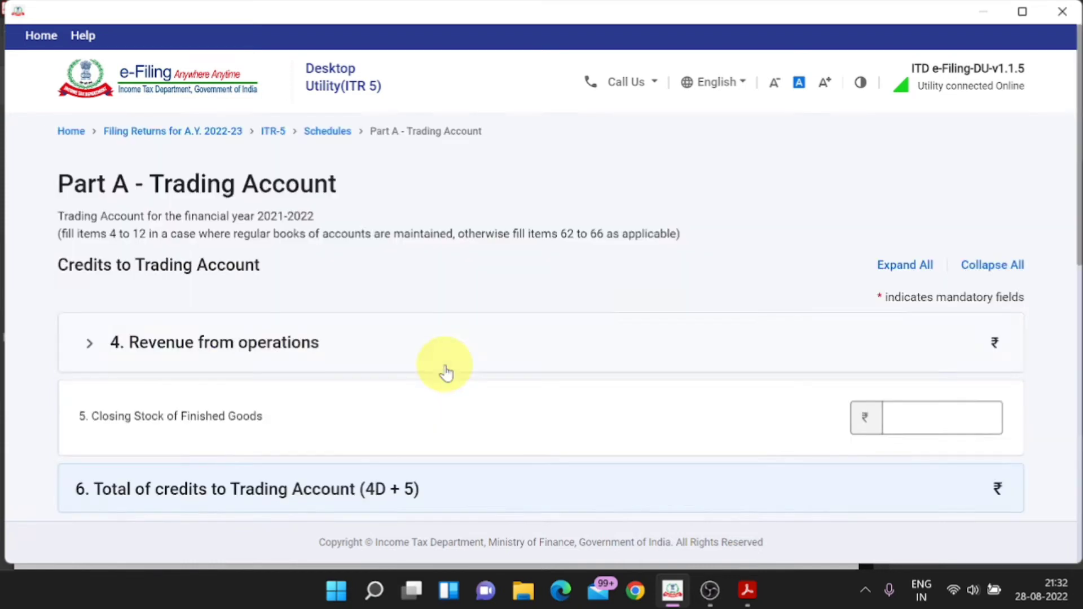
# Step: Check the Trading Account's 60,01,891 gross profit against the P&L PDF, then select the P&L schedule
pyautogui.scroll(-6, 446, 372)
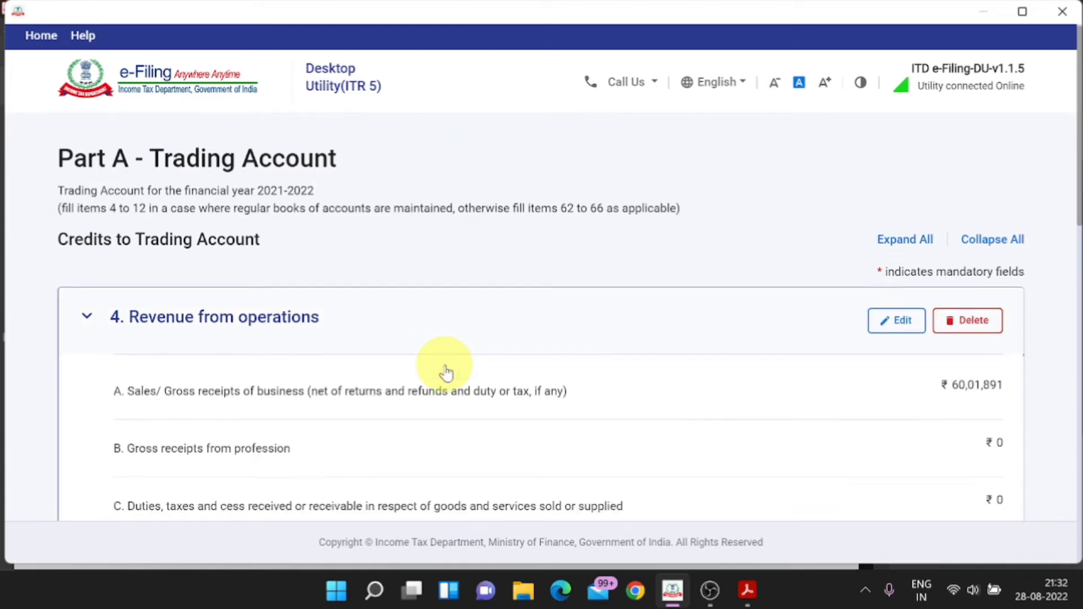
pyautogui.scroll(-4, 446, 372)
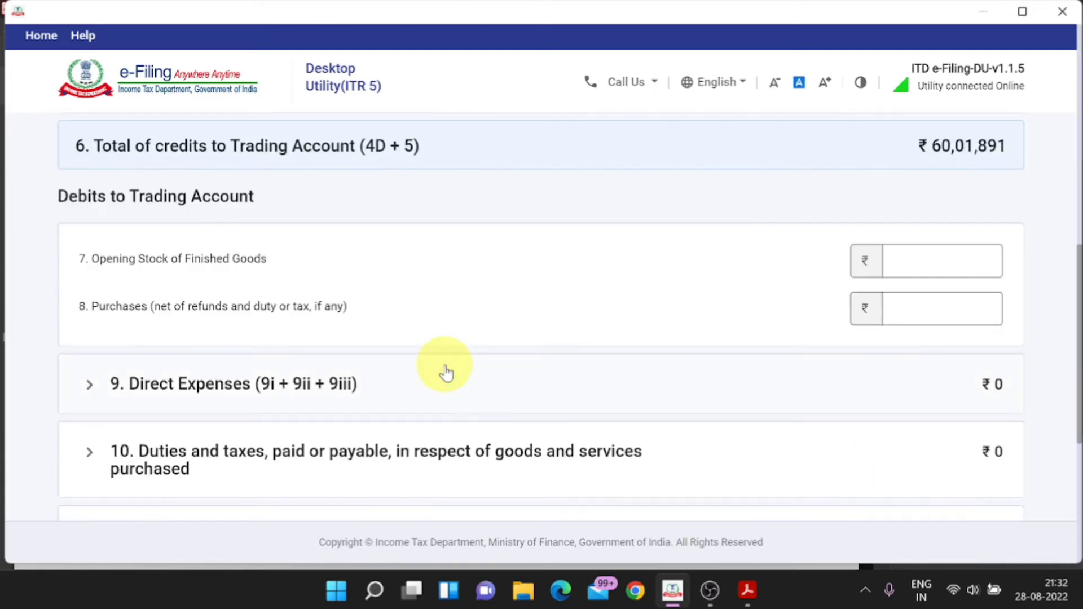
pyautogui.scroll(3, 442, 370)
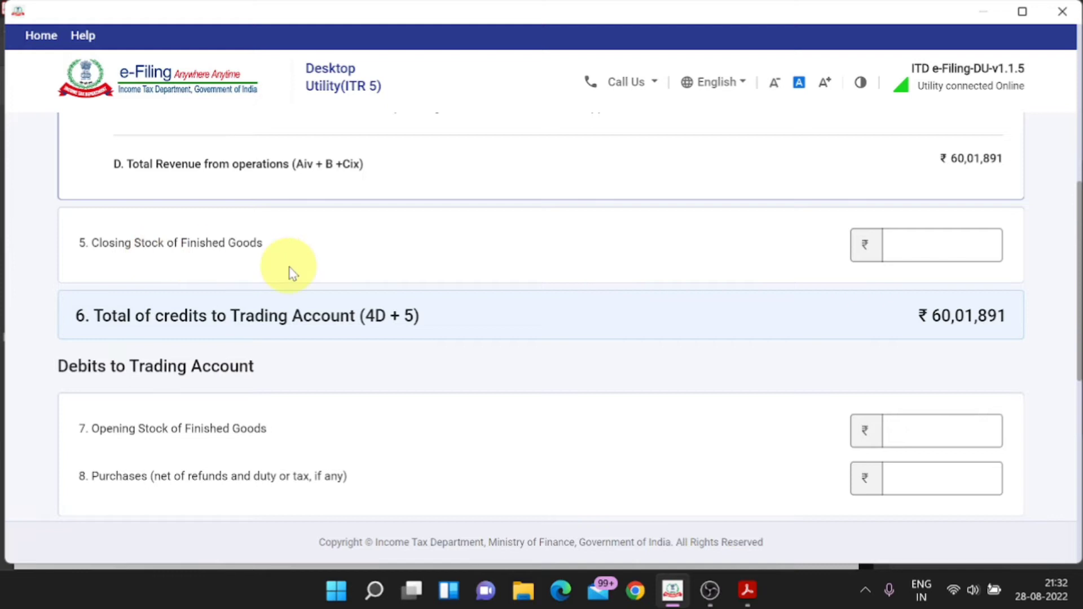
pyautogui.scroll(-3, 293, 274)
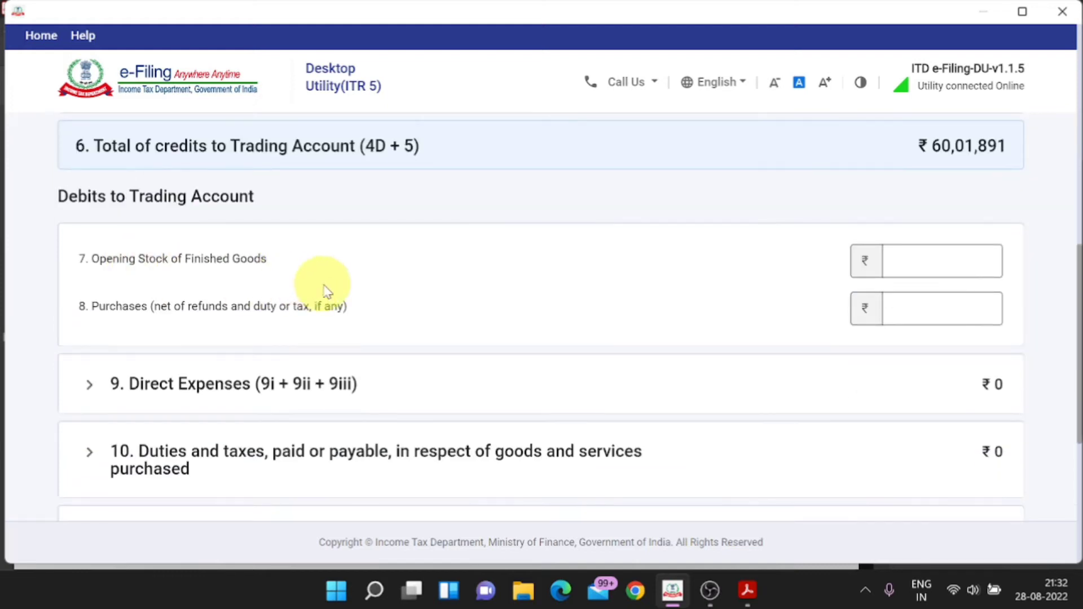
pyautogui.scroll(-6, 538, 364)
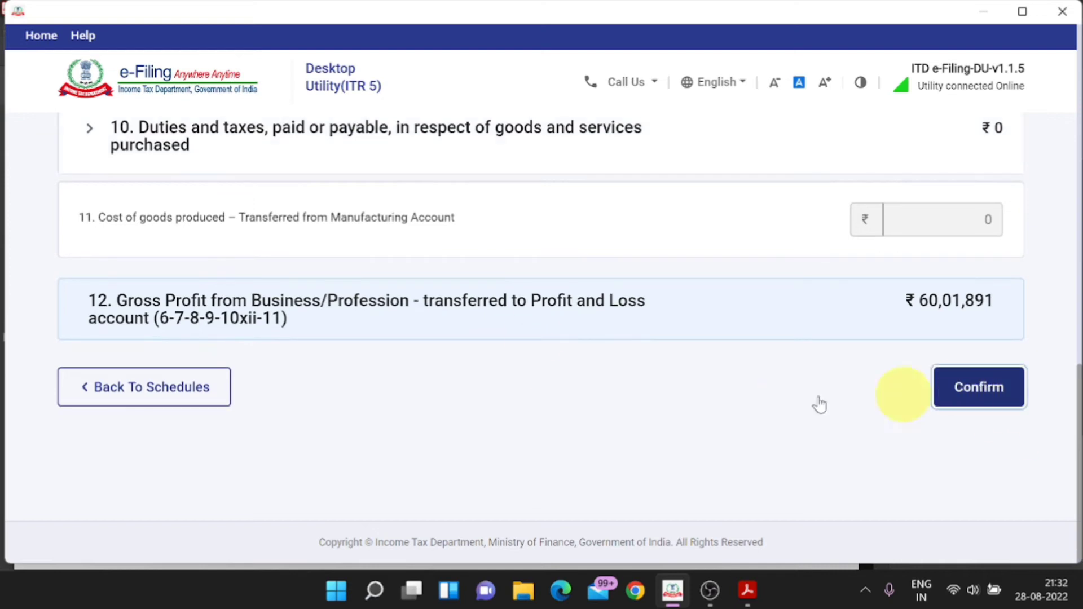
pyautogui.hotkey('alt', 'Tab')
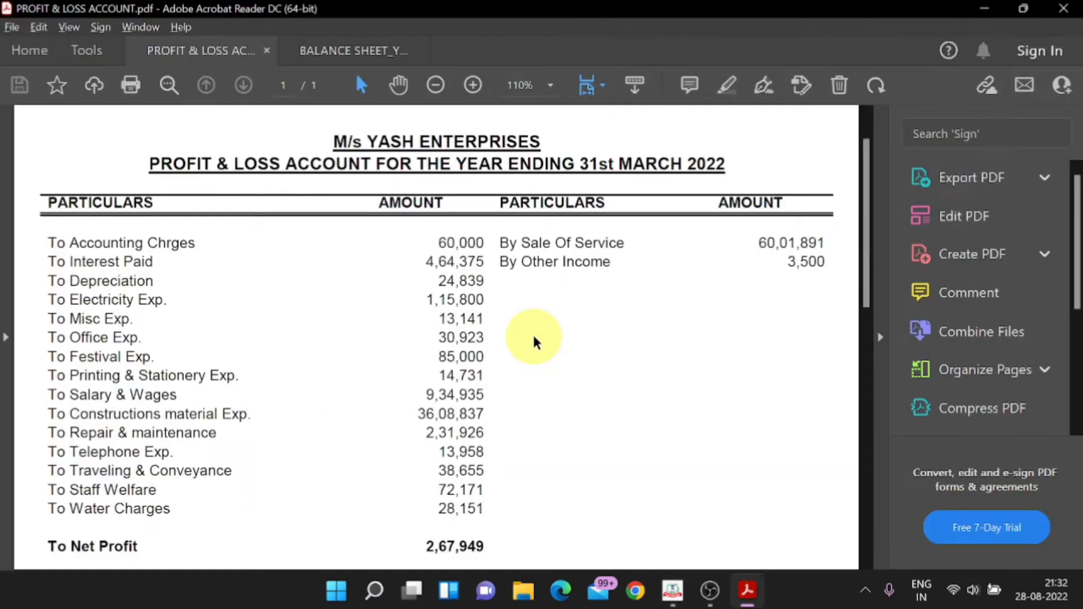
pyautogui.hotkey('alt', 'Tab')
pyautogui.scroll(-5, 533, 337)
pyautogui.scroll(-7, 533, 337)
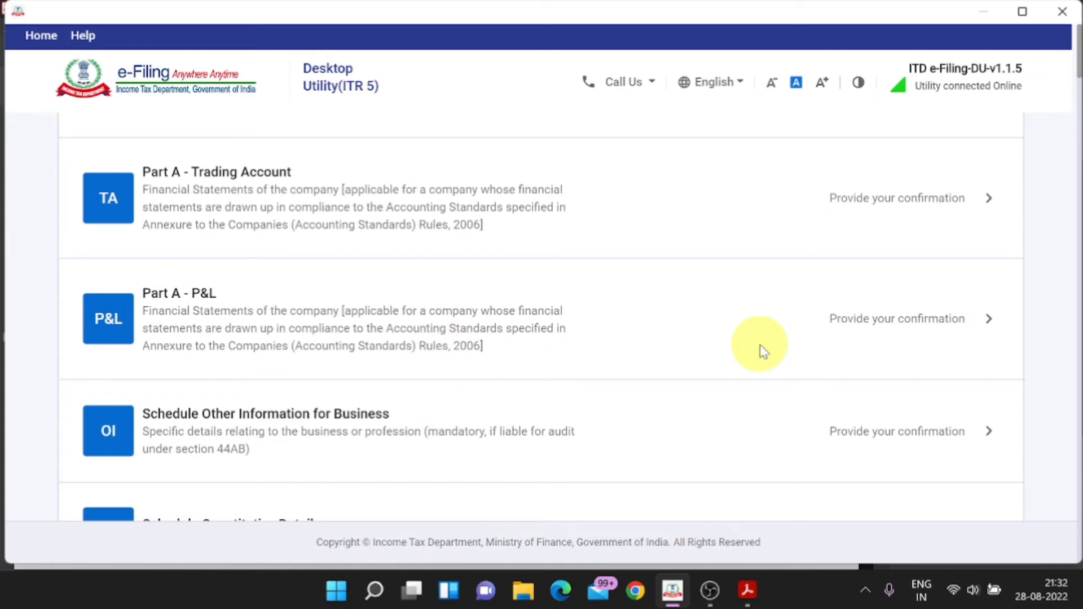
pyautogui.click(662, 289)
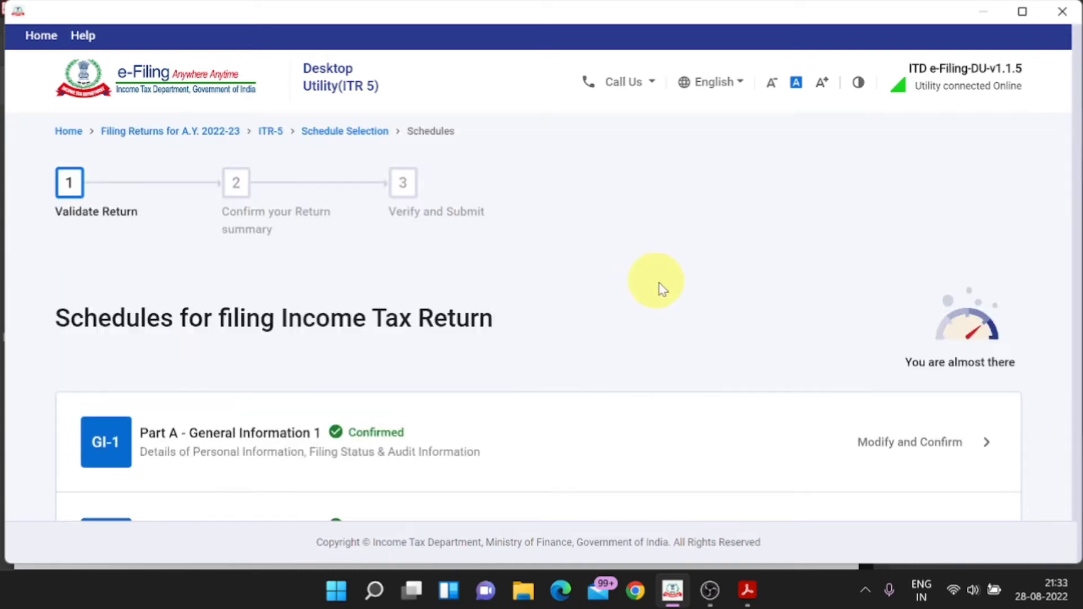
# Step: Open Part A – P&L and start editing its Credits section
pyautogui.scroll(-10, 720, 406)
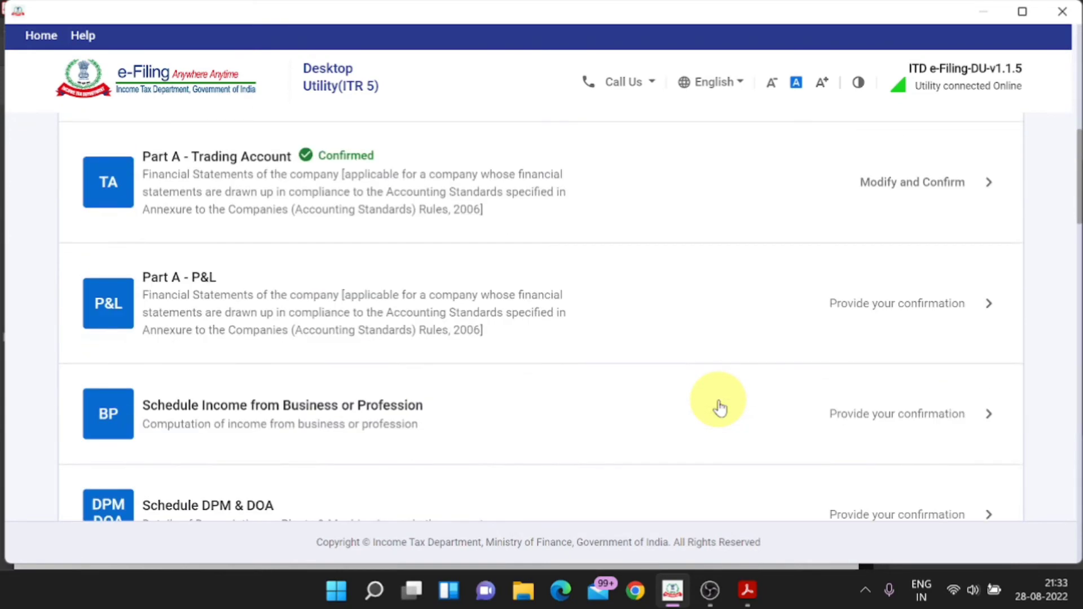
pyautogui.scroll(-2, 705, 406)
pyautogui.scroll(2, 620, 378)
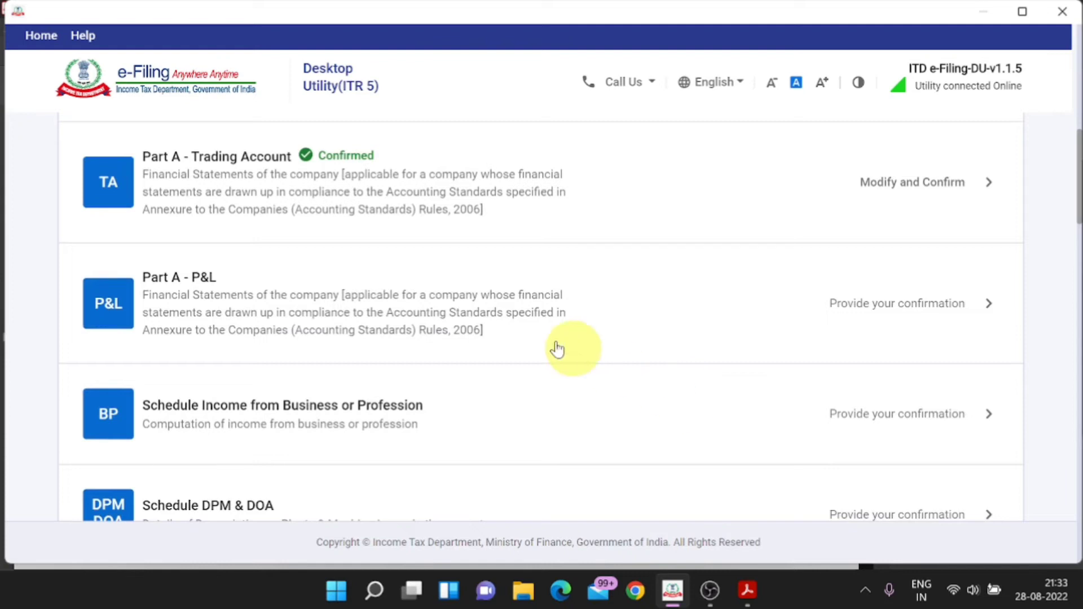
pyautogui.click(990, 313)
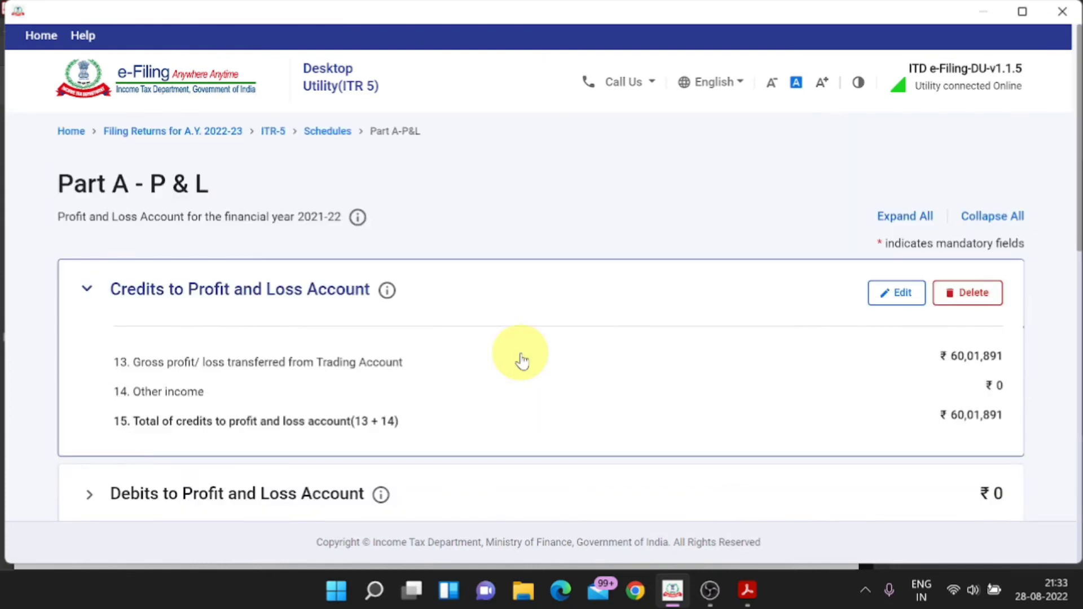
pyautogui.scroll(-2, 522, 361)
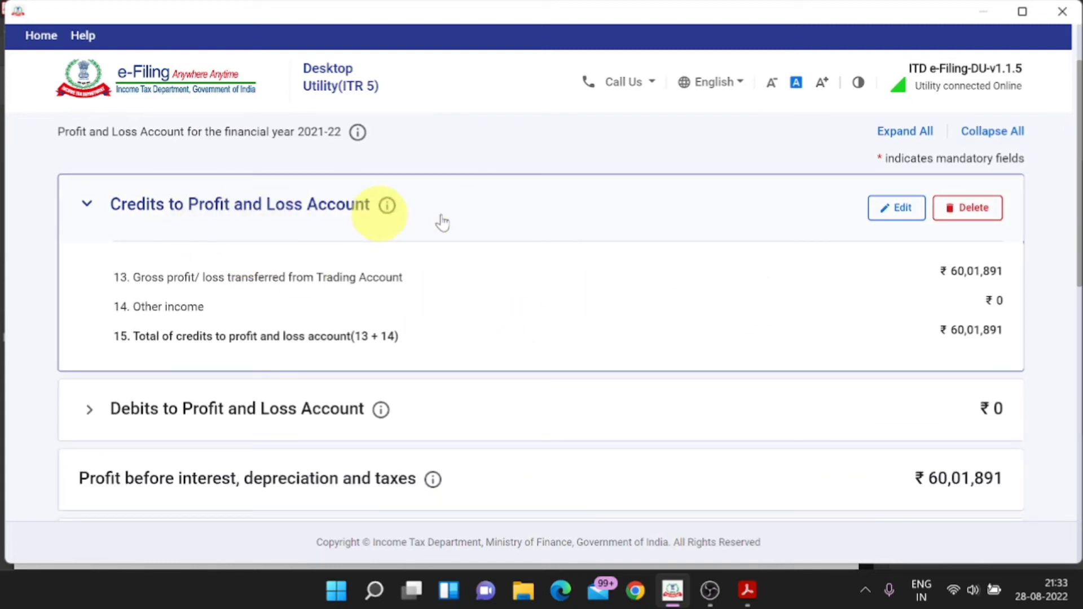
pyautogui.click(891, 209)
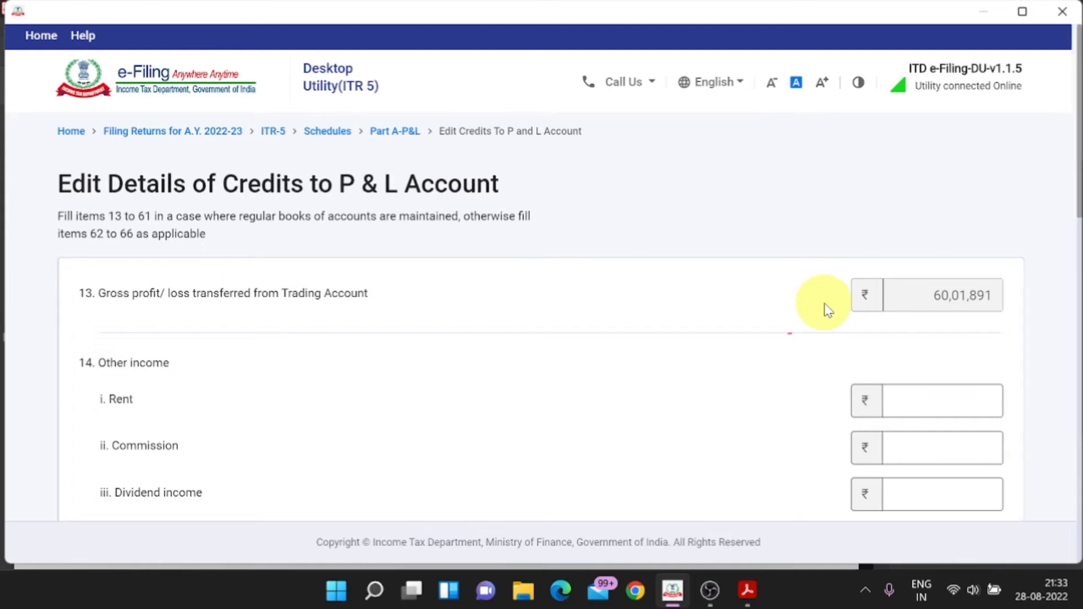
# Step: Enter 3,500 interest income from the P&L PDF and save, bringing total credits to 60,05,391
pyautogui.scroll(-2, 725, 368)
pyautogui.hotkey('alt', 'Tab')
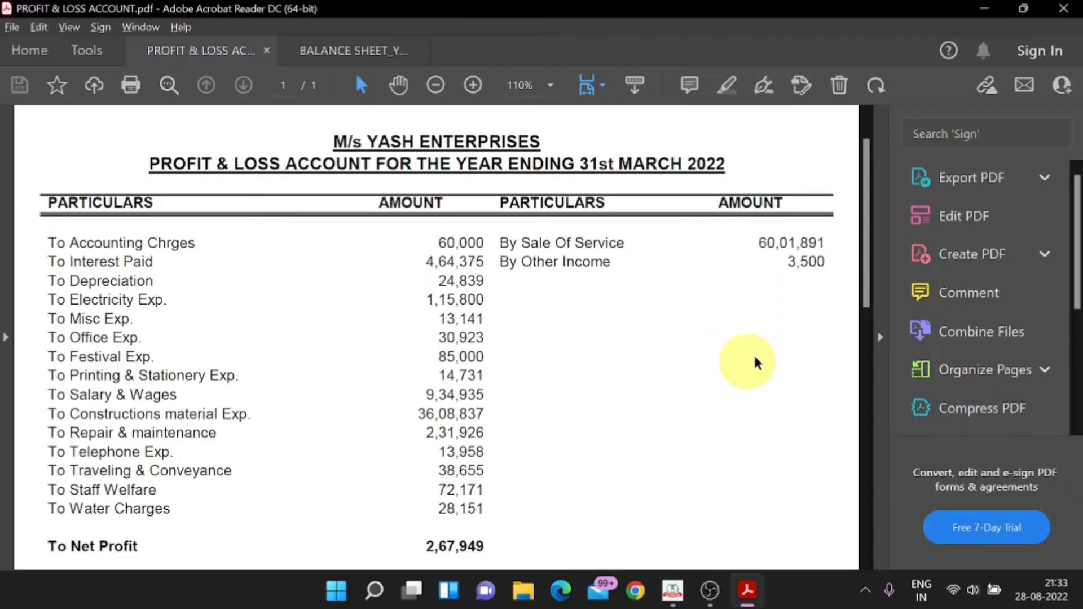
pyautogui.hotkey('alt', 'Tab')
pyautogui.scroll(-1, 868, 398)
pyautogui.scroll(-1, 869, 398)
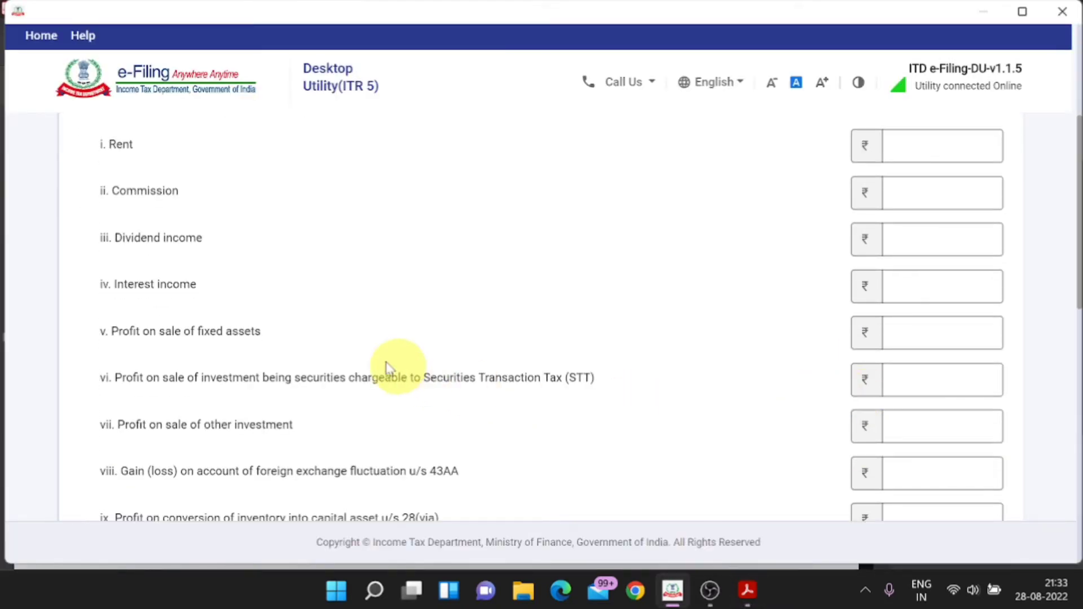
pyautogui.hotkey('alt', 'Tab')
pyautogui.hotkey('alt', 'Tab')
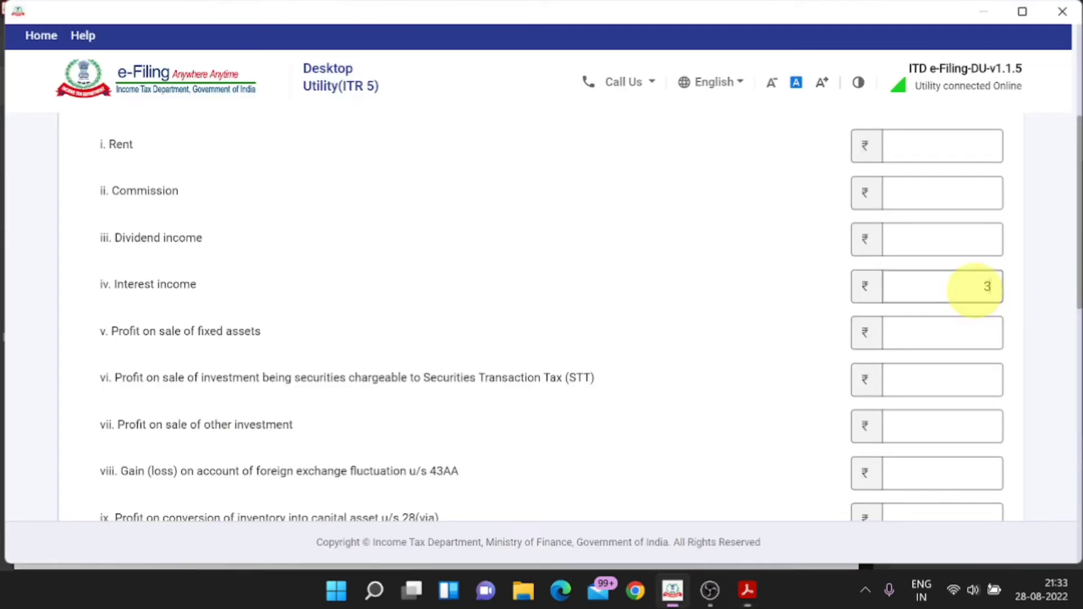
pyautogui.click(976, 287)
pyautogui.write('3500')
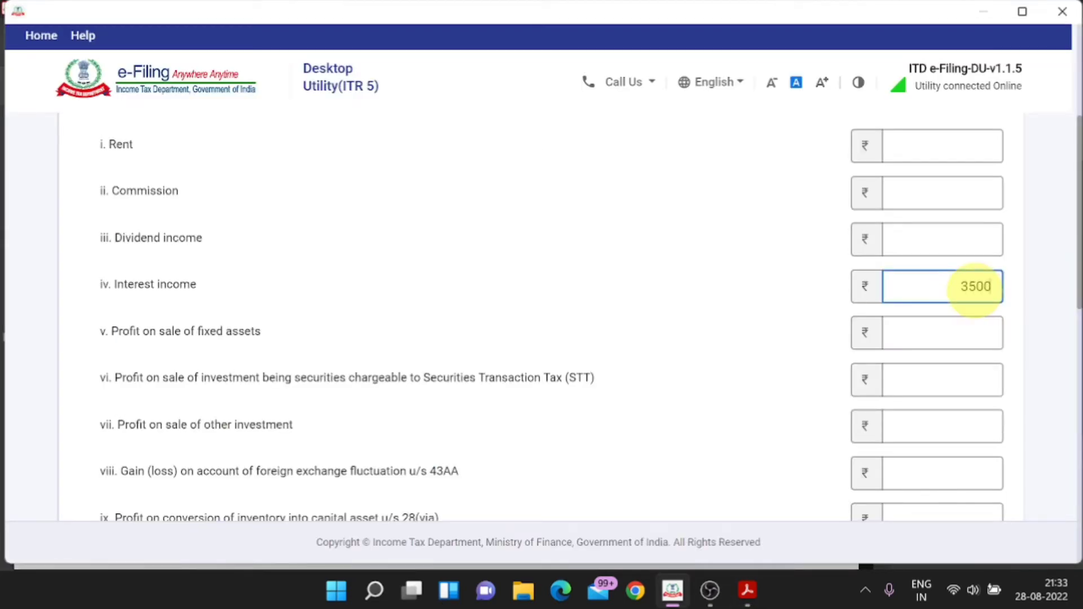
pyautogui.click(812, 314)
pyautogui.scroll(-10, 813, 314)
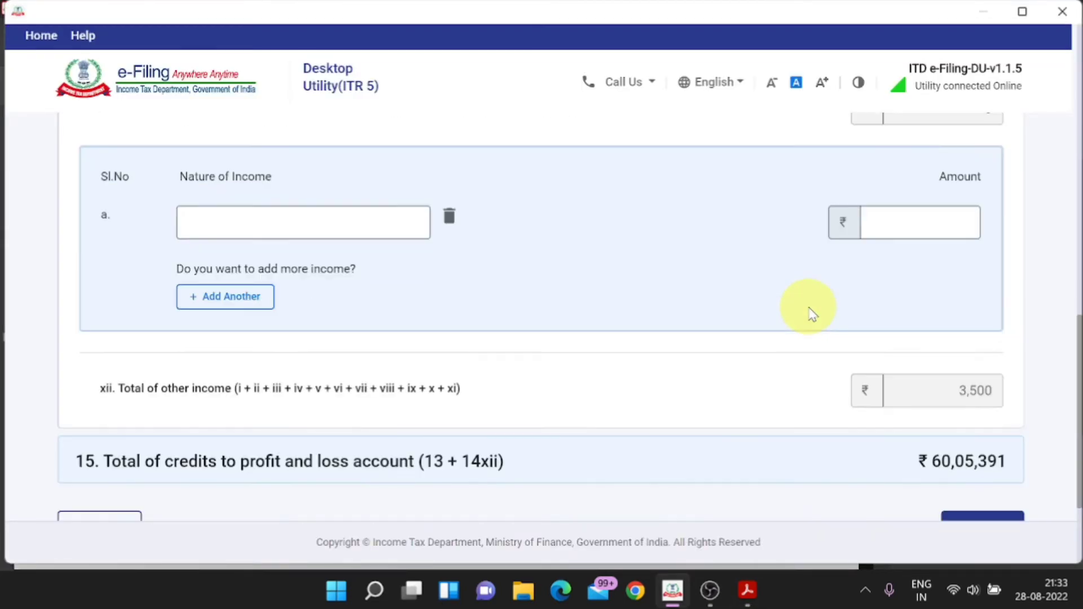
pyautogui.scroll(-3, 813, 314)
pyautogui.click(979, 387)
# Step: Expand the Debits to Profit and Loss Account section
pyautogui.hotkey('alt', 'Tab')
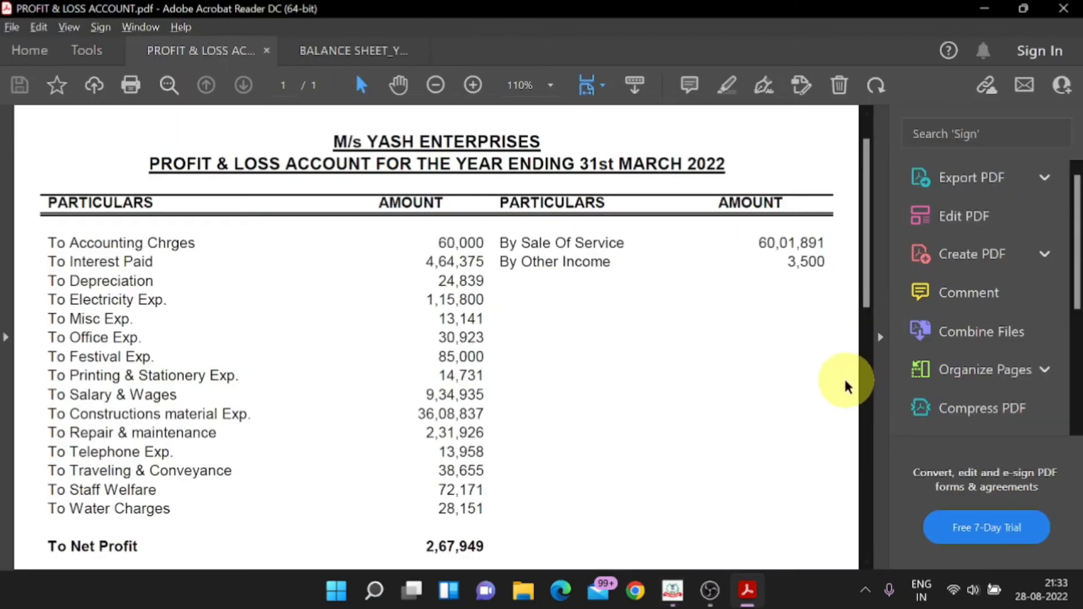
pyautogui.scroll(-3, 806, 379)
pyautogui.hotkey('alt', 'Tab')
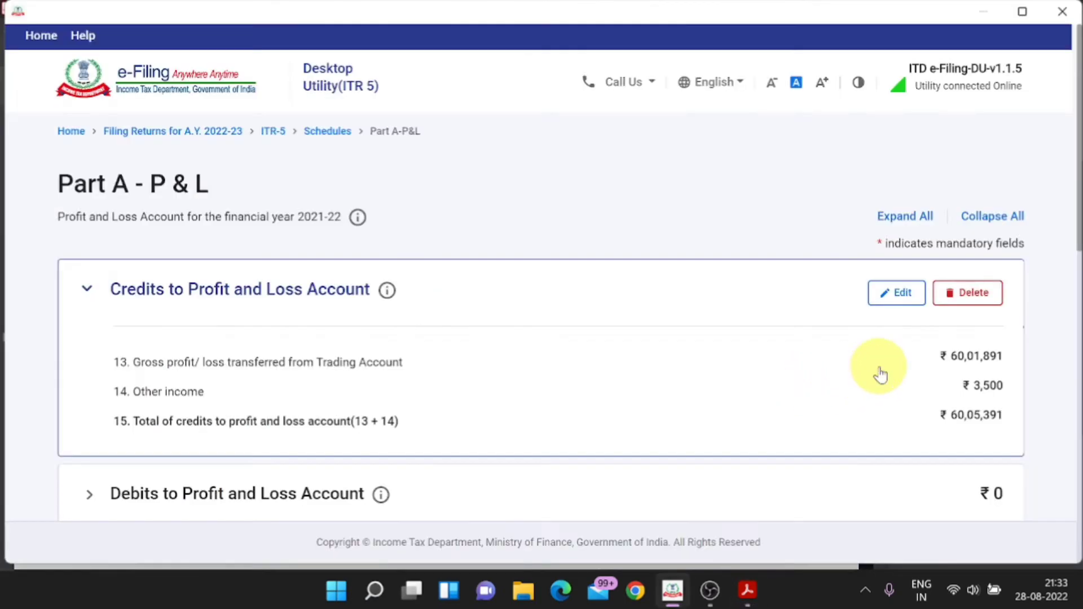
pyautogui.scroll(-3, 881, 374)
pyautogui.scroll(-2, 880, 373)
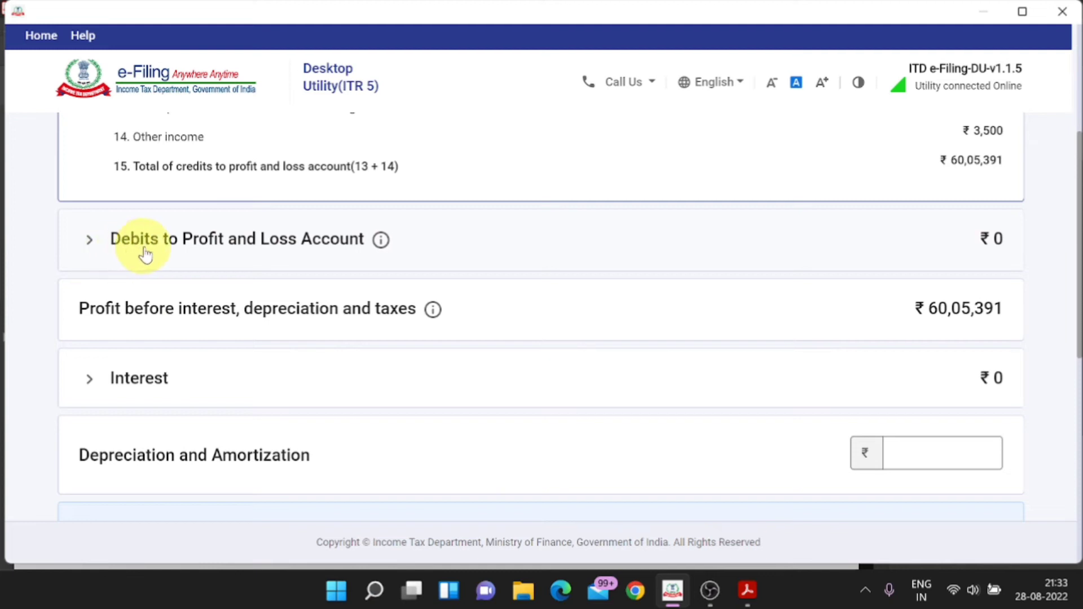
pyautogui.click(286, 252)
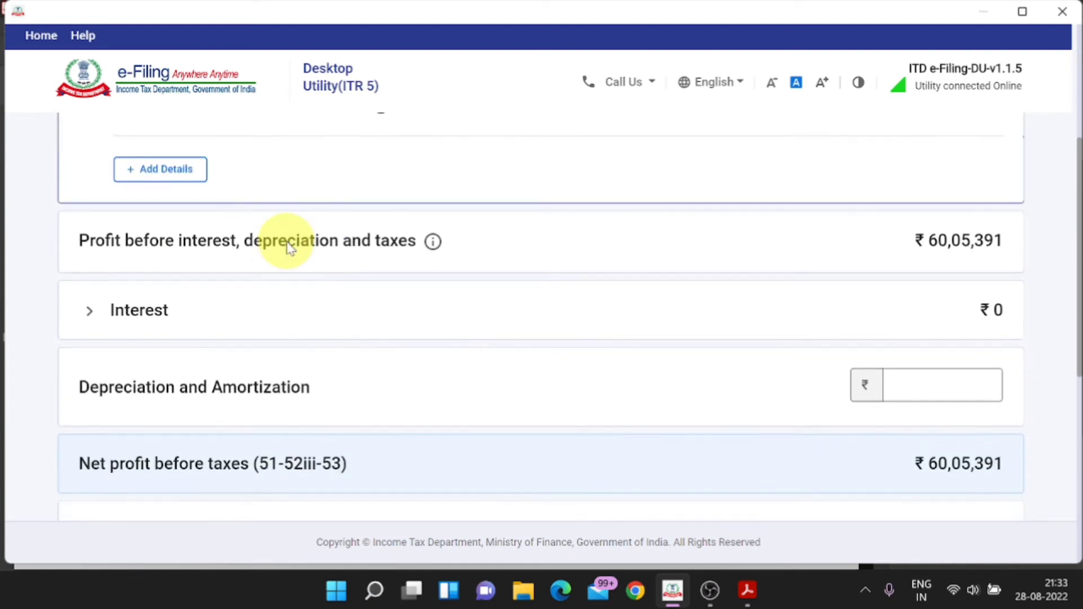
# Step: Open the debits details page and select the Power and fuel amount field
pyautogui.click(172, 176)
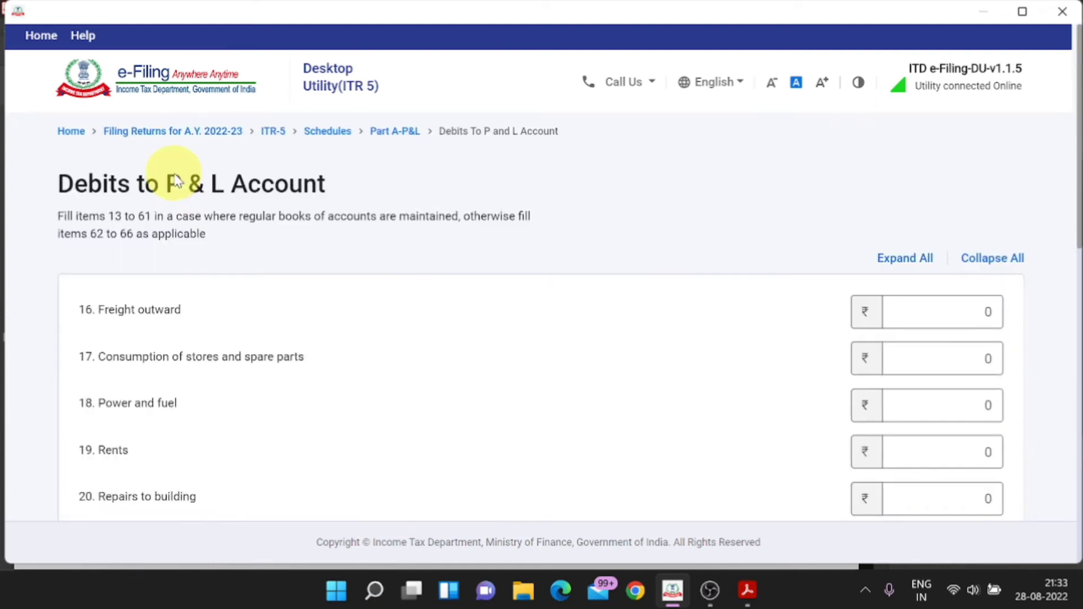
pyautogui.hotkey('alt', 'Tab')
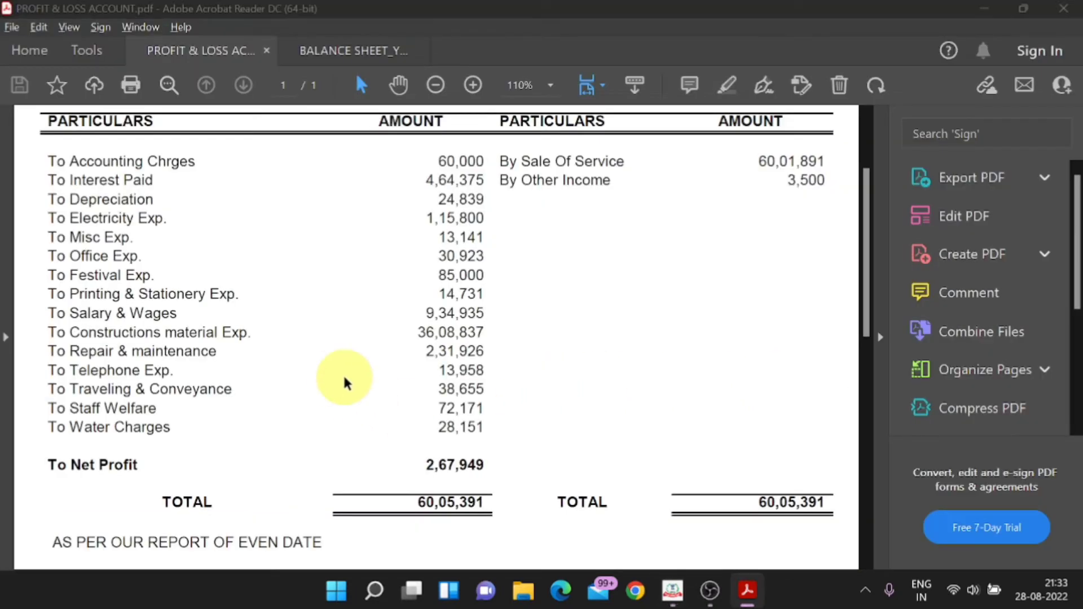
pyautogui.hotkey('alt', 'Tab')
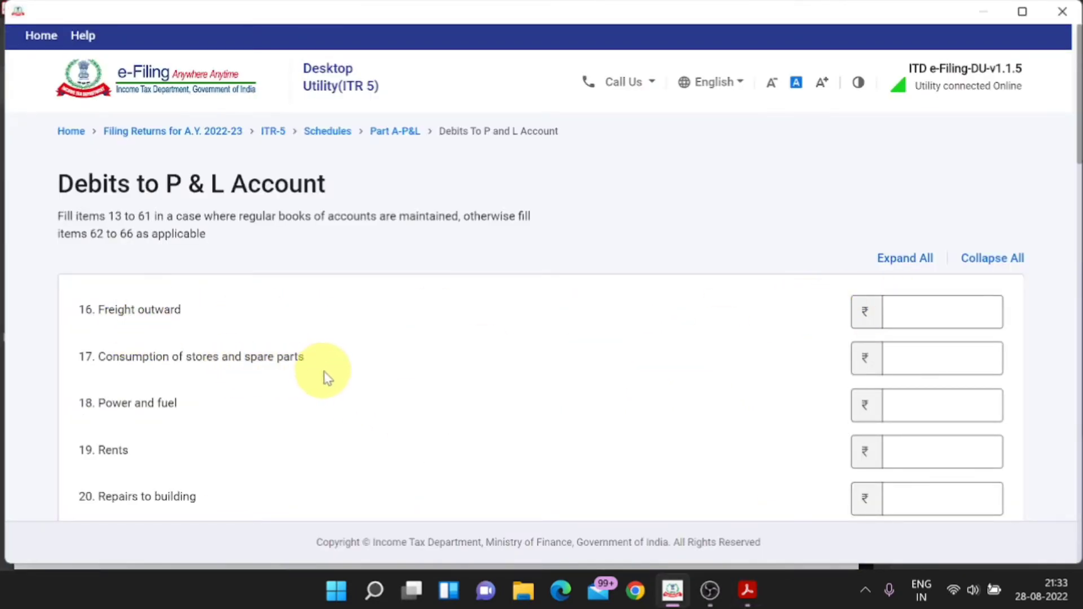
pyautogui.click(915, 356)
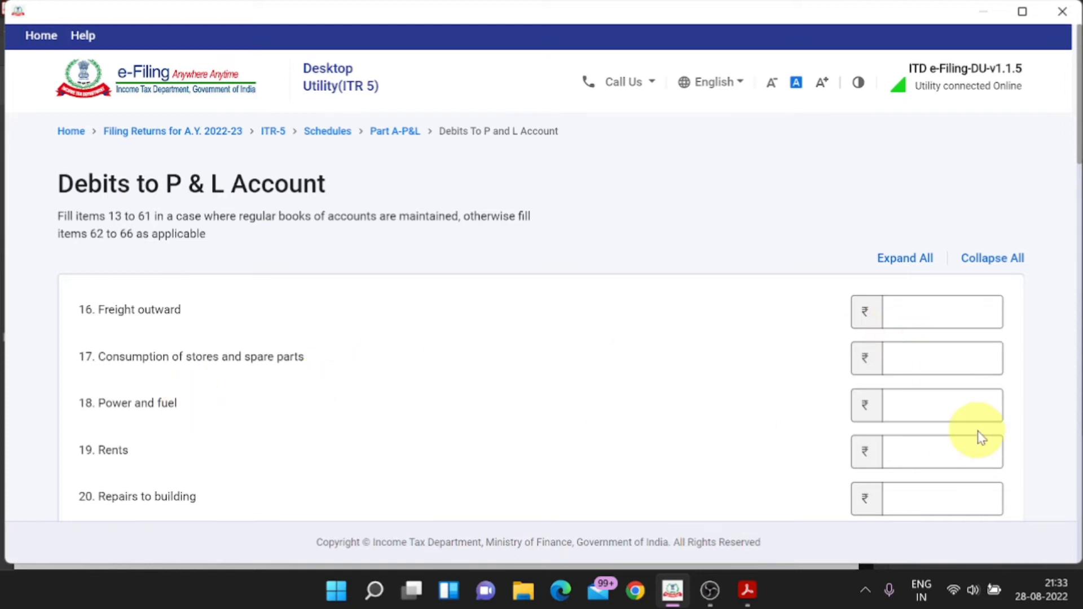
pyautogui.click(959, 404)
# Step: Highlight the Electricity Exp. label and its 1,15,800 amount in the P&L PDF
pyautogui.hotkey('alt', 'Tab')
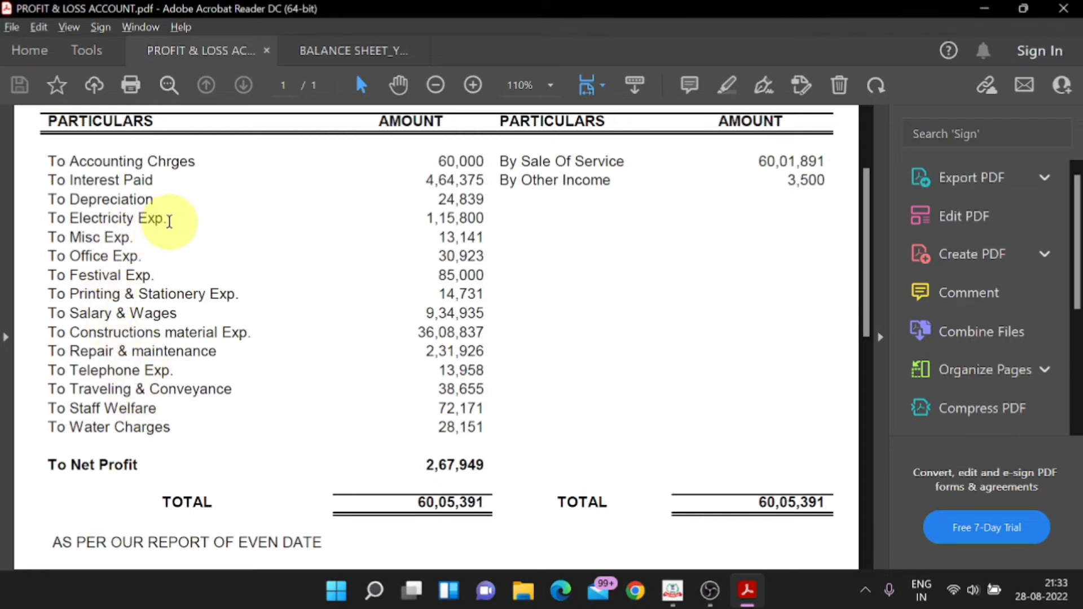
pyautogui.moveTo(169, 221); pyautogui.dragTo(69, 219)
pyautogui.rightClick(97, 219)
pyautogui.click(136, 362)
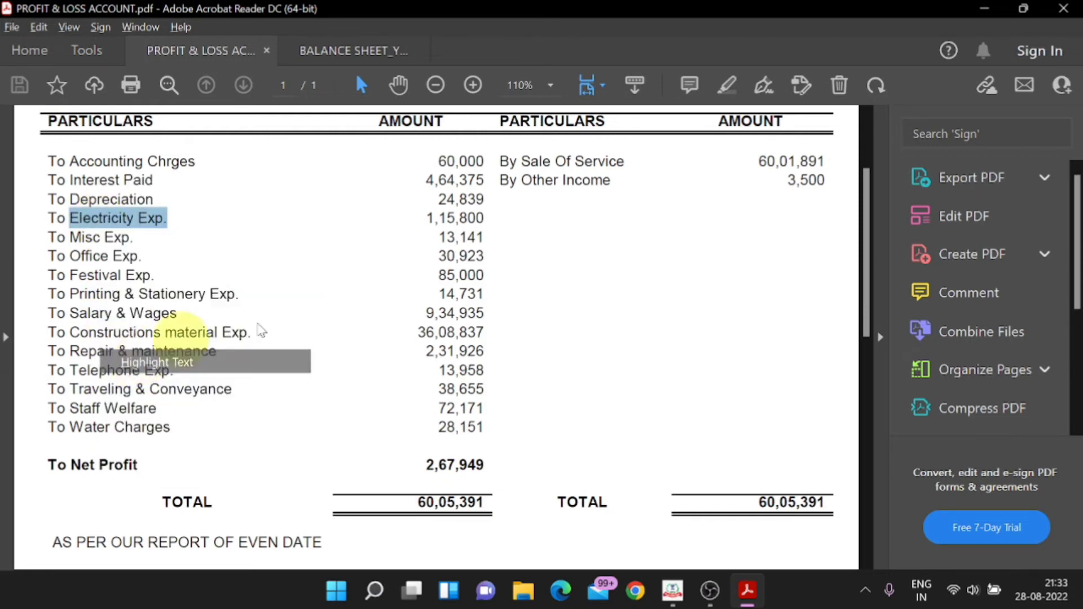
pyautogui.moveTo(484, 218); pyautogui.dragTo(426, 219)
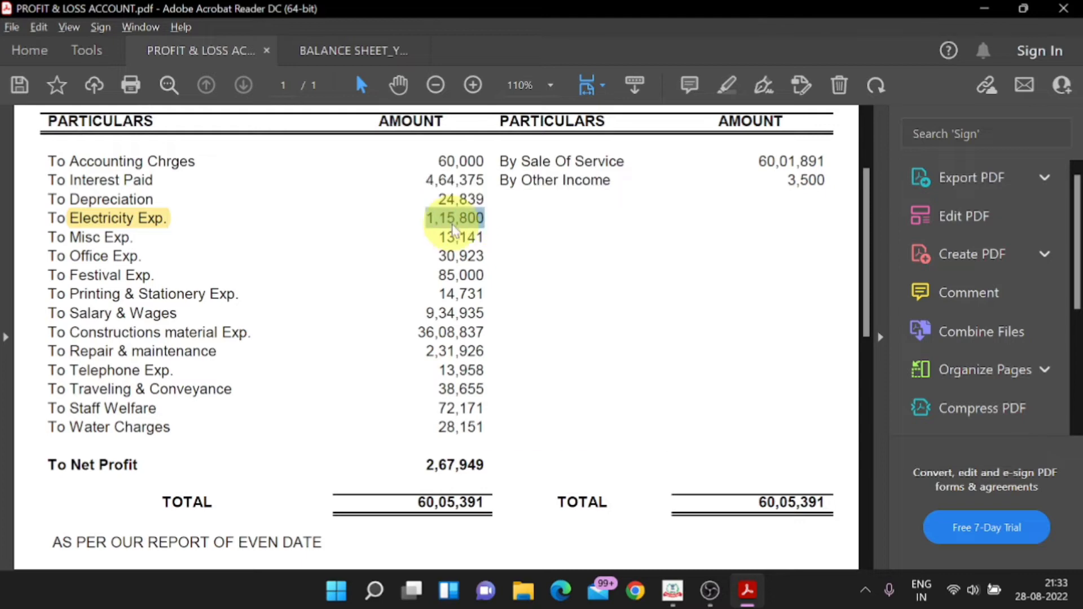
pyautogui.rightClick(453, 224)
pyautogui.click(504, 363)
# Step: Enter 1,15,800 as Power and fuel in the debits form
pyautogui.hotkey('alt', 'Tab')
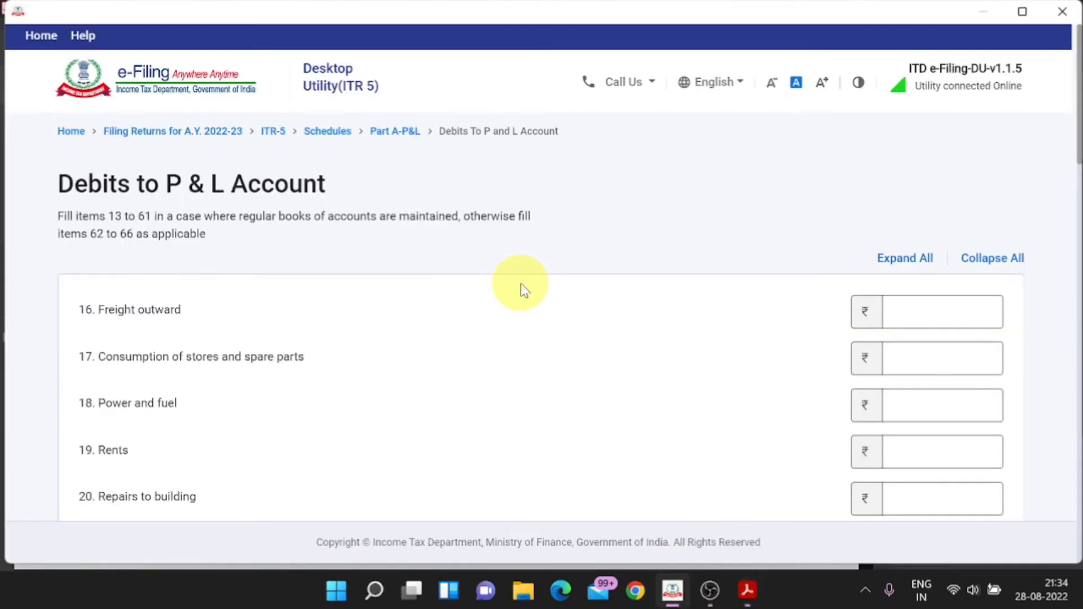
pyautogui.write('115')
pyautogui.hotkey('alt', 'Tab')
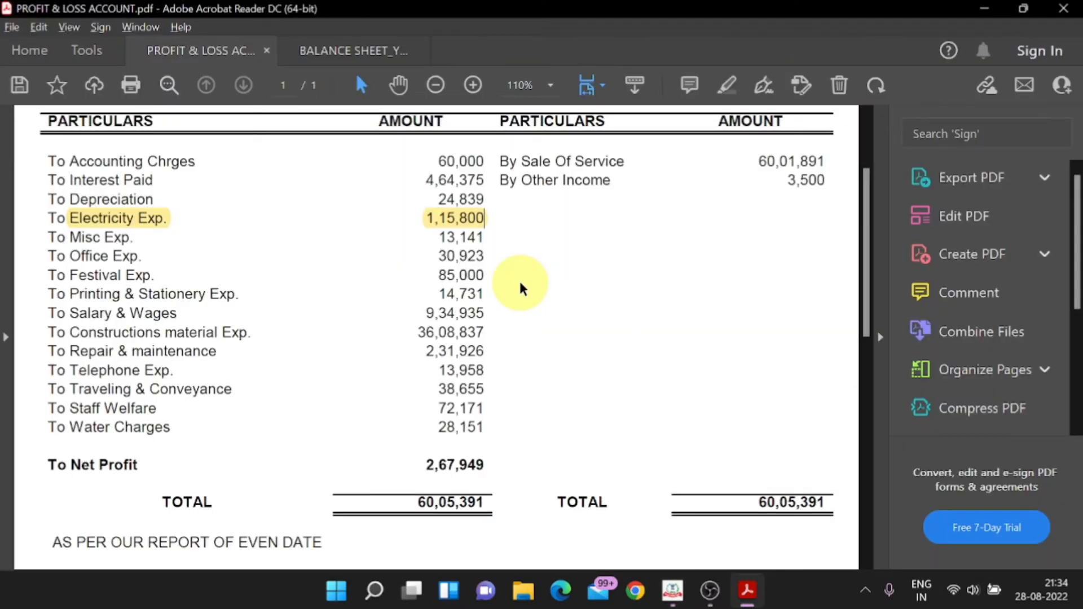
pyautogui.hotkey('alt', 'Tab')
pyautogui.scroll(-1, 520, 288)
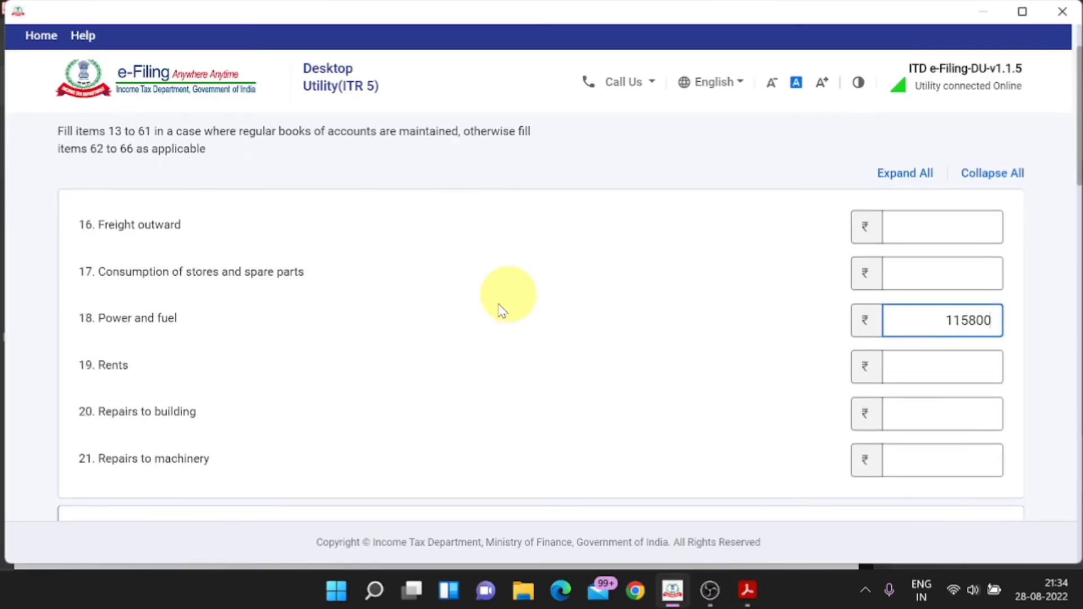
pyautogui.hotkey('alt', 'Tab')
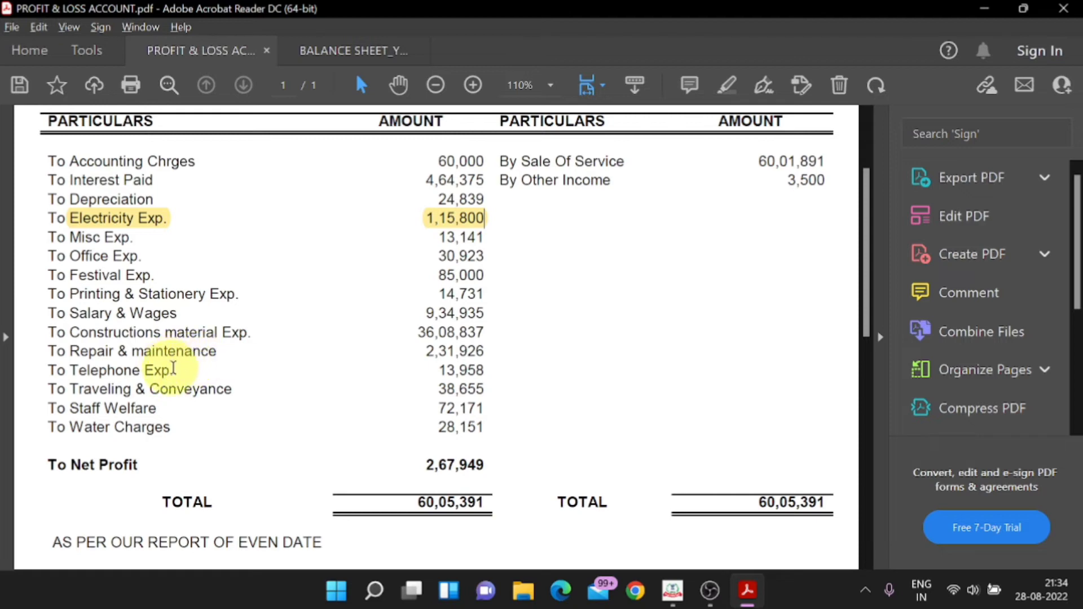
# Step: Select the Repair & maintenance line in the Profit & Loss PDF
pyautogui.hotkey('alt', 'Tab')
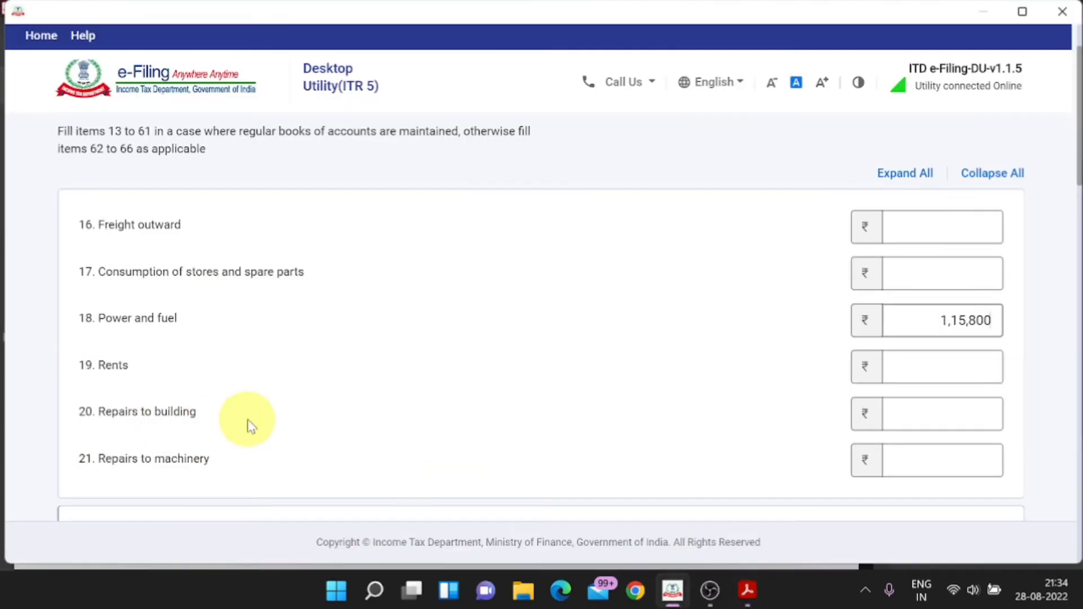
pyautogui.hotkey('alt', 'Tab')
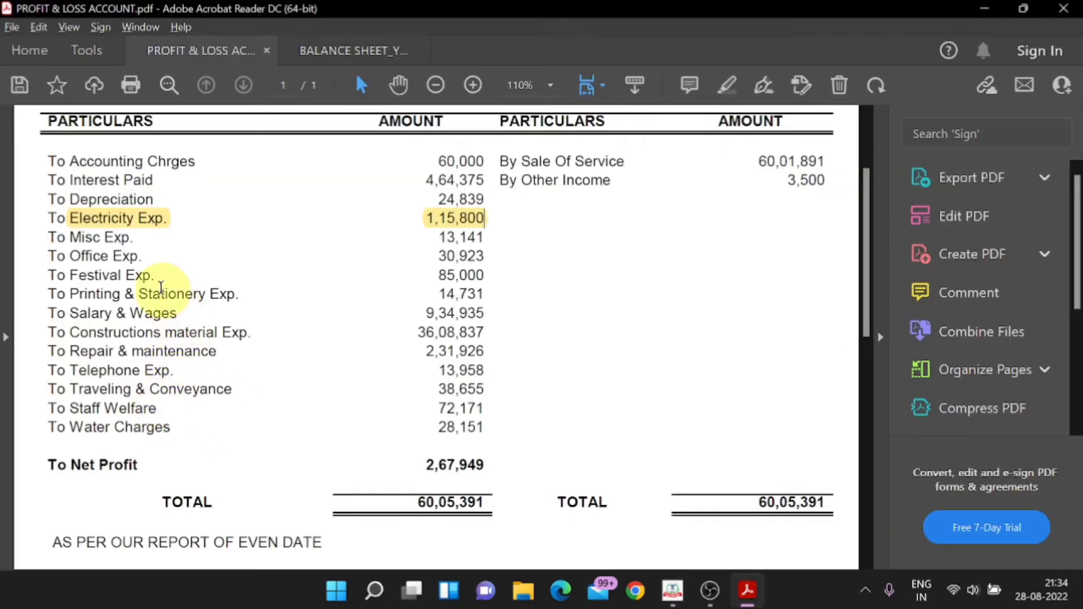
pyautogui.hotkey('alt', 'Tab')
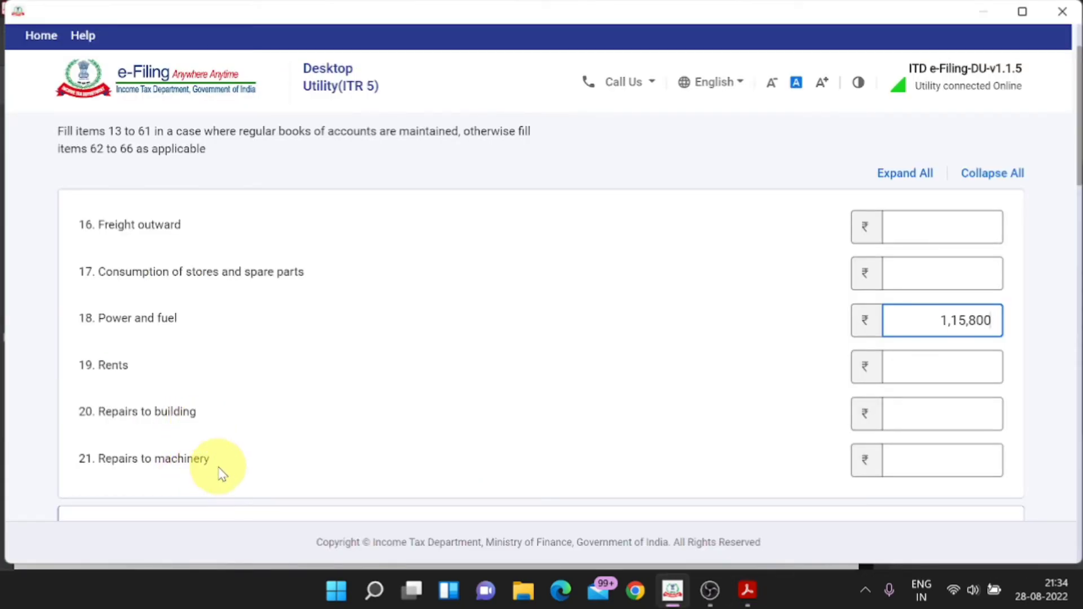
pyautogui.hotkey('alt', 'Tab')
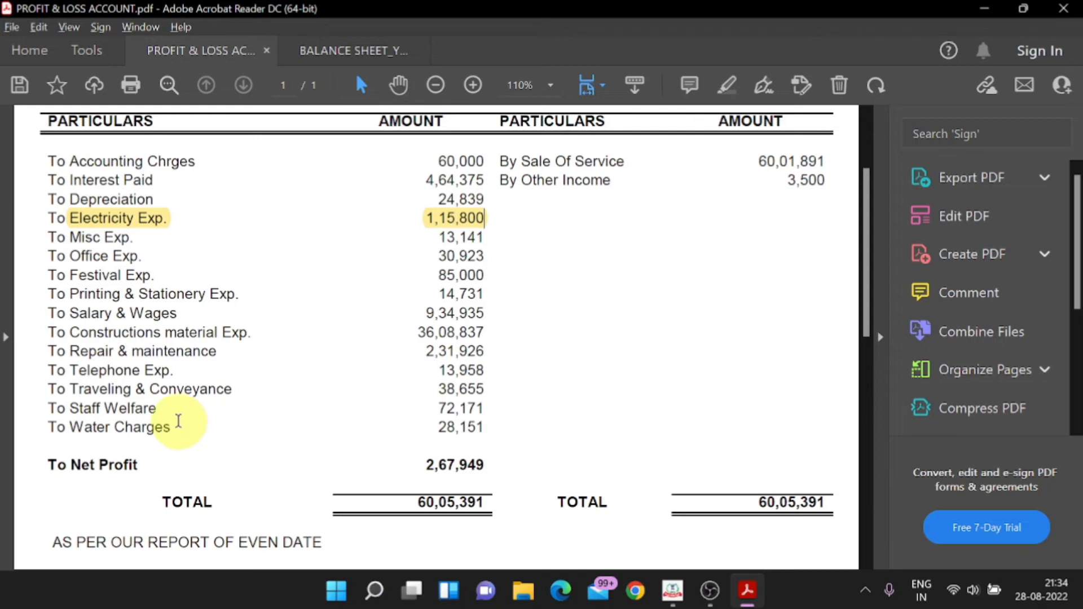
pyautogui.moveTo(217, 352); pyautogui.dragTo(69, 351)
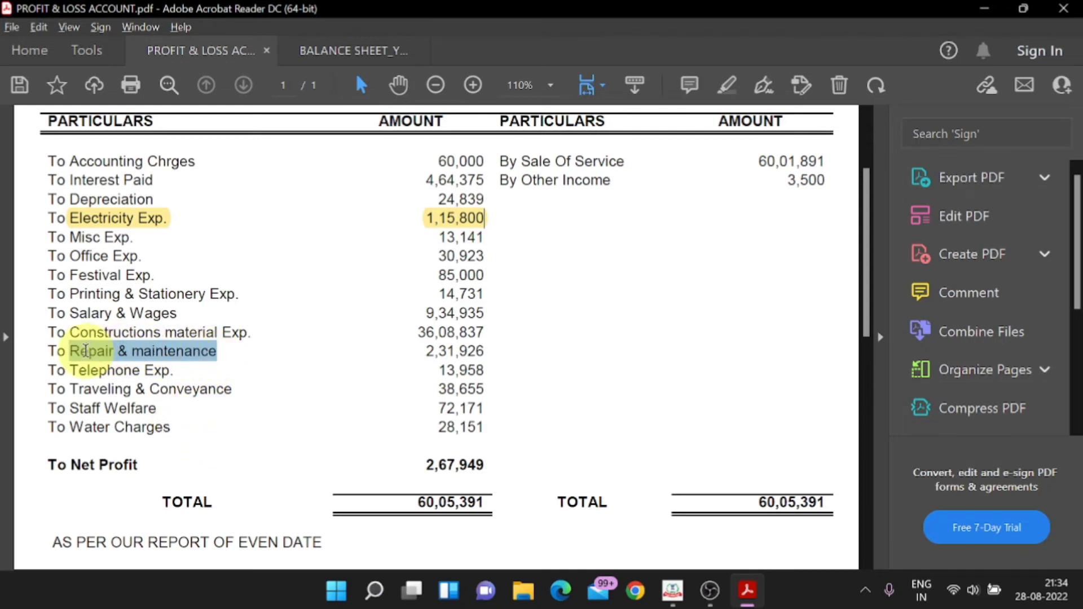
# Step: Enter 2,31,926 in item 21 Repairs to machinery
pyautogui.hotkey('alt', 'Tab')
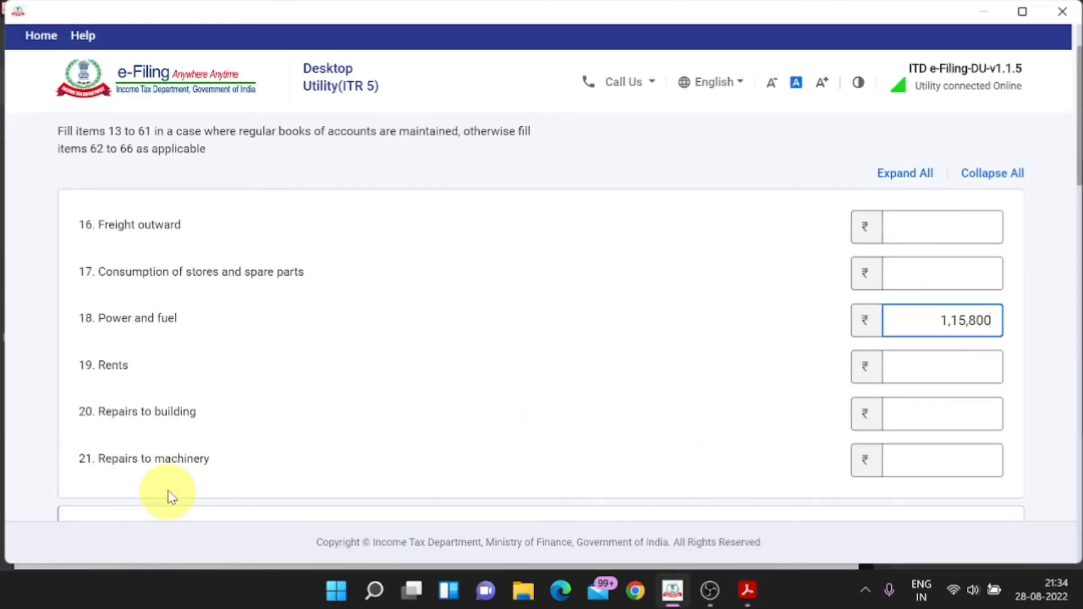
pyautogui.hotkey('alt', 'Tab')
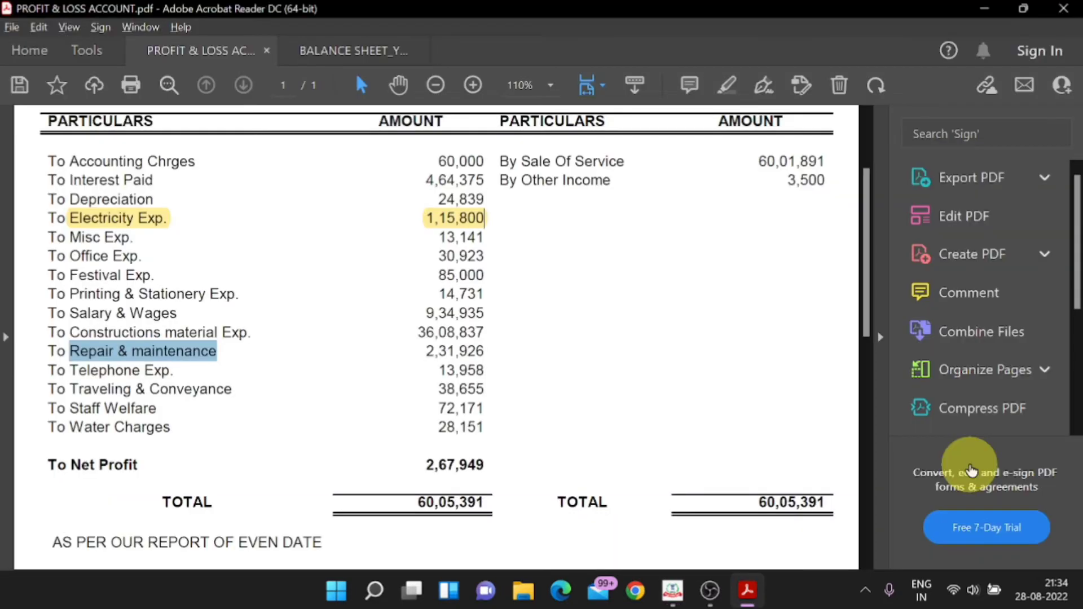
pyautogui.hotkey('alt', 'Tab')
pyautogui.click(968, 459)
pyautogui.write('231')
pyautogui.hotkey('alt', 'Tab')
pyautogui.hotkey('alt', 'Tab')
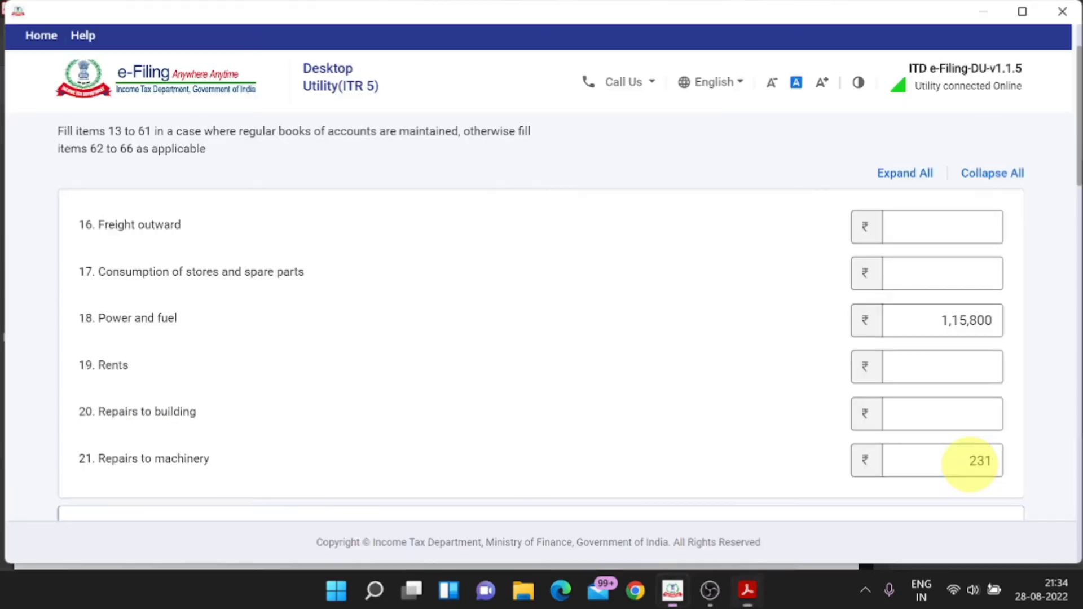
pyautogui.write('926')
pyautogui.hotkey('alt', 'Tab')
pyautogui.hotkey('alt', 'Tab')
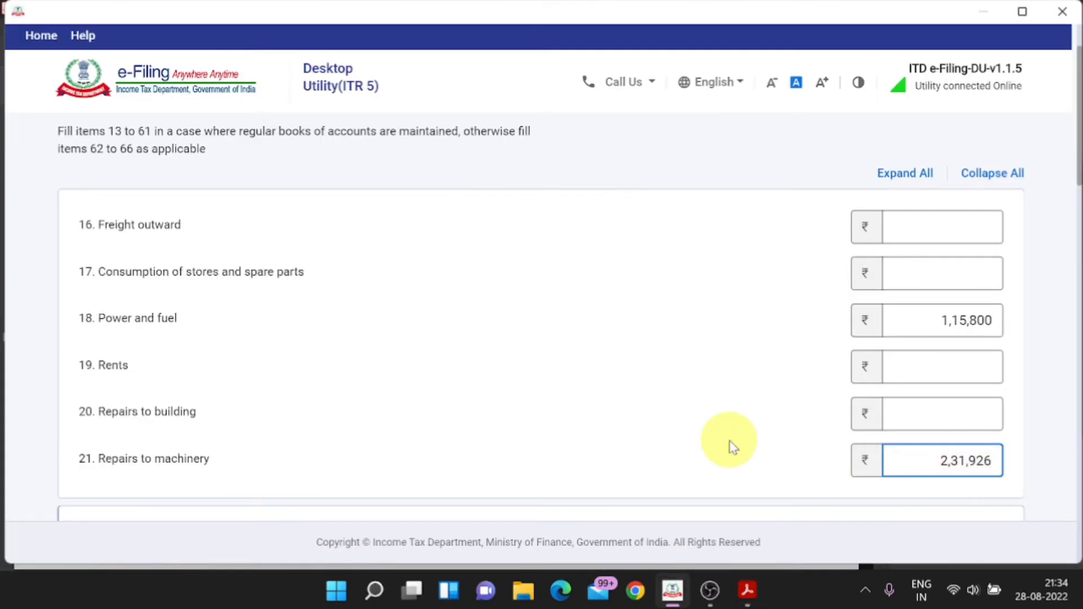
pyautogui.hotkey('alt', 'Tab')
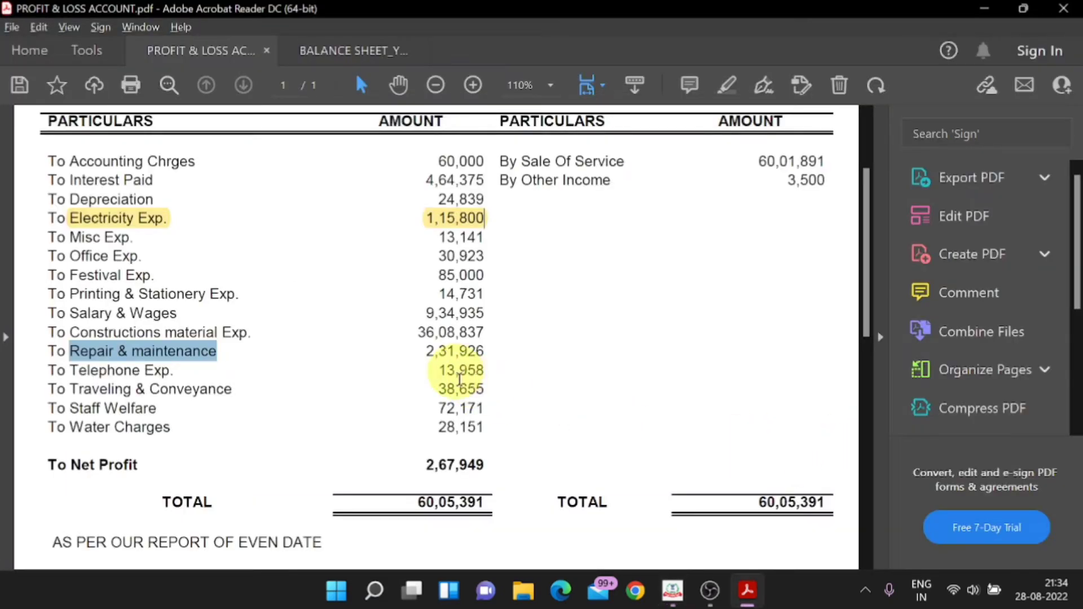
pyautogui.hotkey('alt', 'Tab')
pyautogui.scroll(-3, 749, 414)
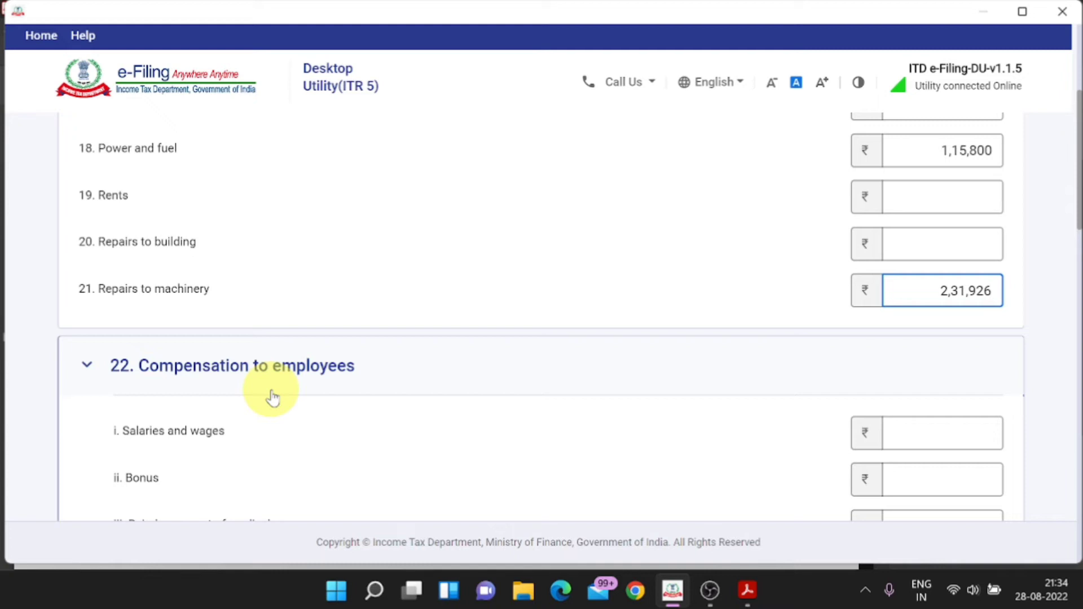
# Step: Highlight the Salary & Wages label and its 9,34,935 amount in the P&L PDF
pyautogui.scroll(-2, 272, 398)
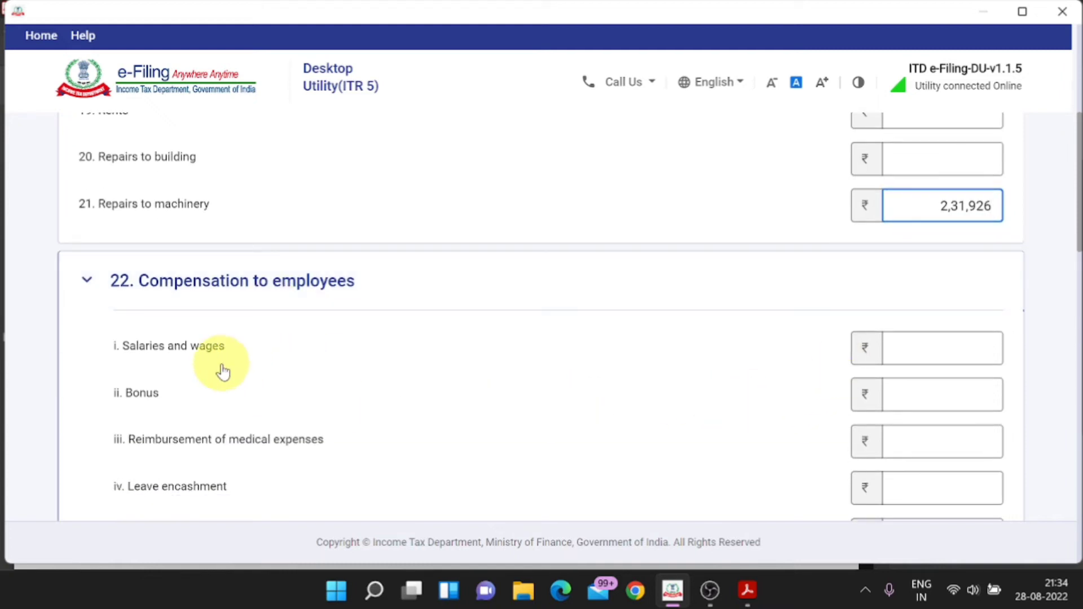
pyautogui.click(919, 355)
pyautogui.hotkey('alt', 'Tab')
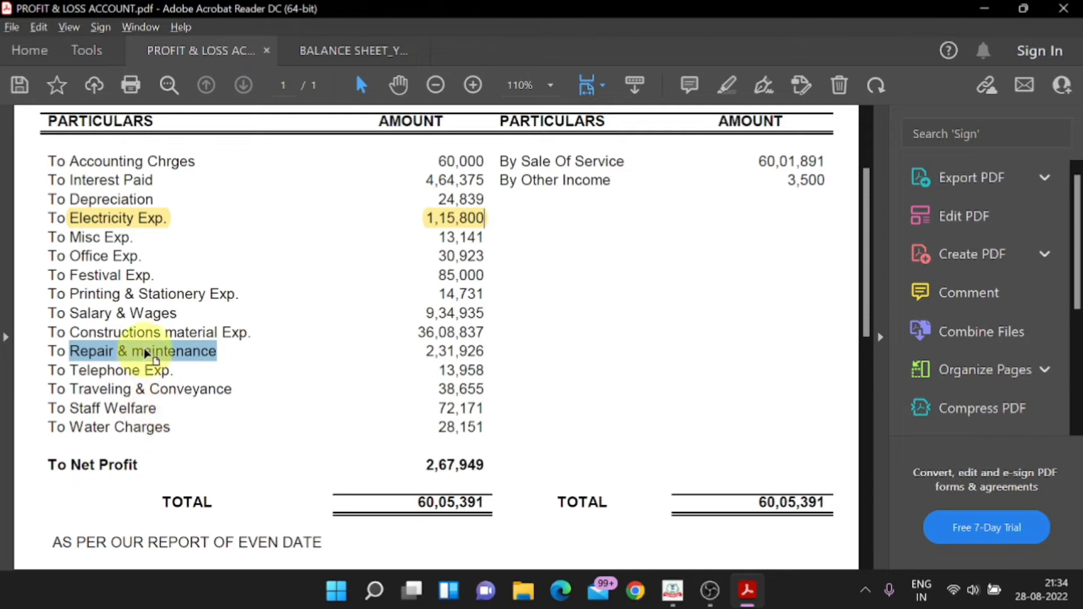
pyautogui.rightClick(102, 313)
pyautogui.click(154, 453)
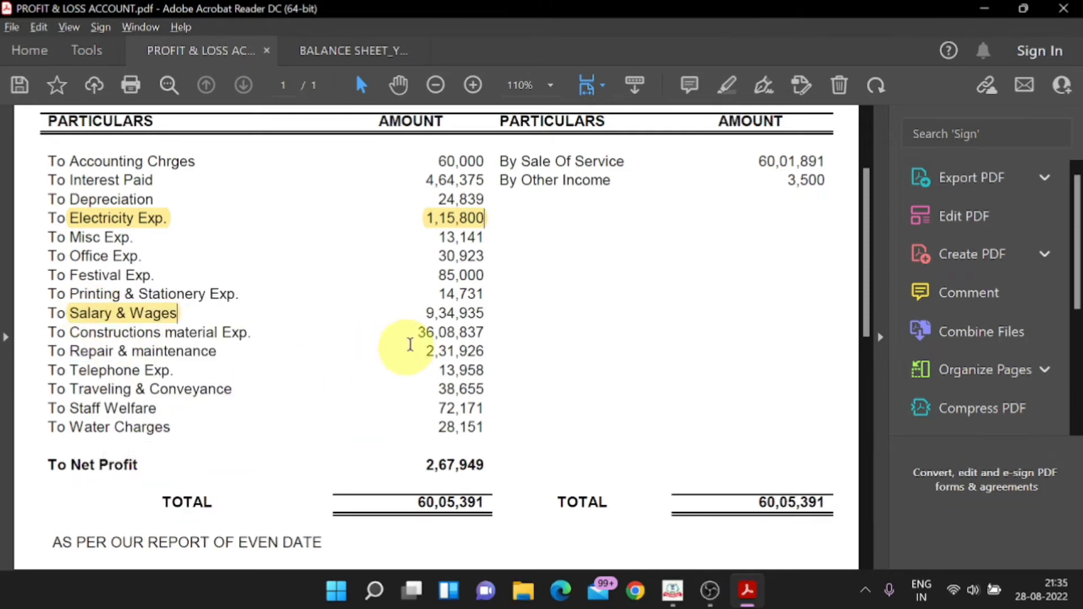
pyautogui.moveTo(484, 294); pyautogui.dragTo(422, 313)
pyautogui.rightClick(449, 313)
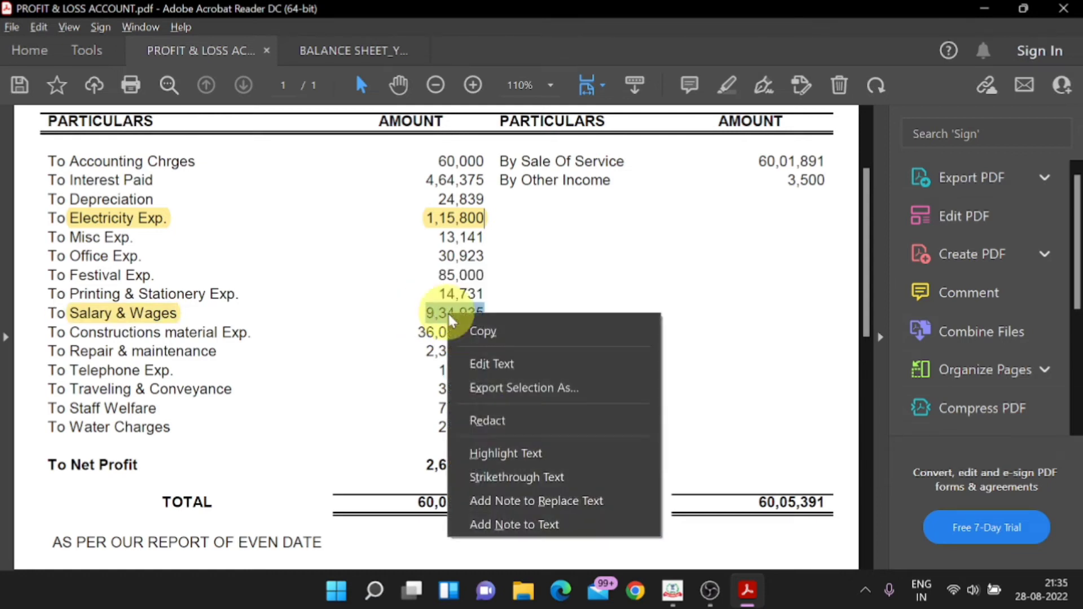
pyautogui.click(502, 447)
# Step: Enter 9,34,935 in Salaries and wages and save Compensation to employees
pyautogui.hotkey('alt', 'Tab')
pyautogui.write('93')
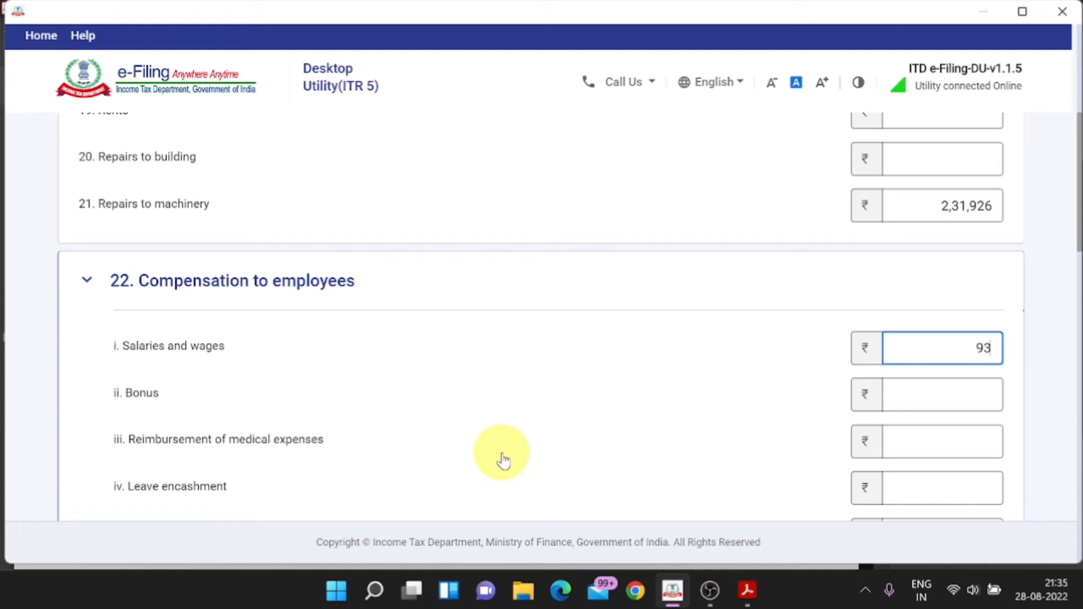
pyautogui.hotkey('alt', 'Tab')
pyautogui.hotkey('alt', 'Tab')
pyautogui.write('49')
pyautogui.scroll(-1, 501, 455)
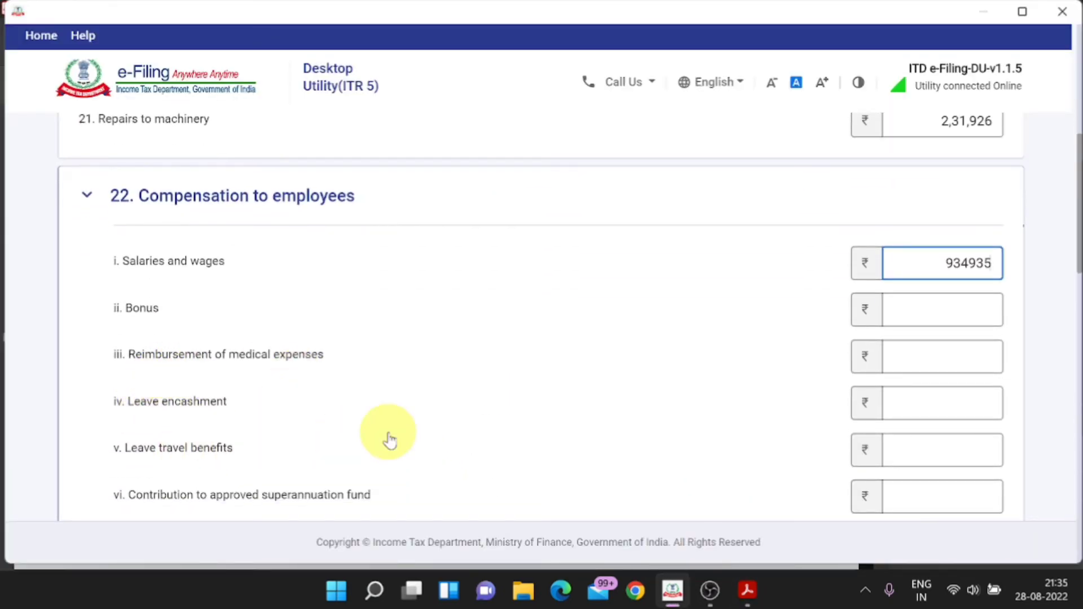
pyautogui.scroll(-4, 389, 440)
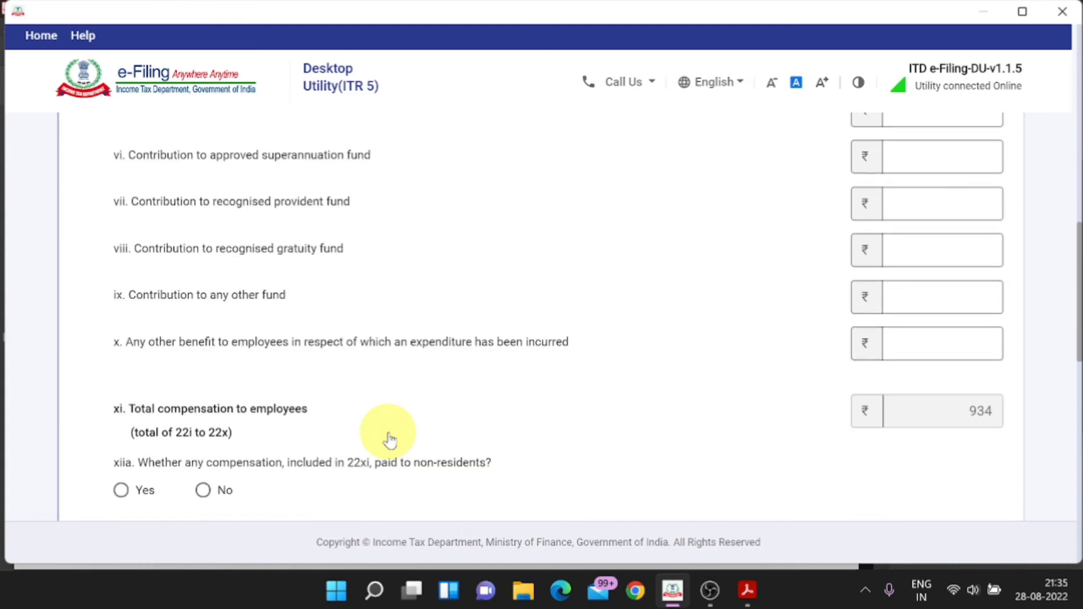
pyautogui.scroll(-1, 387, 440)
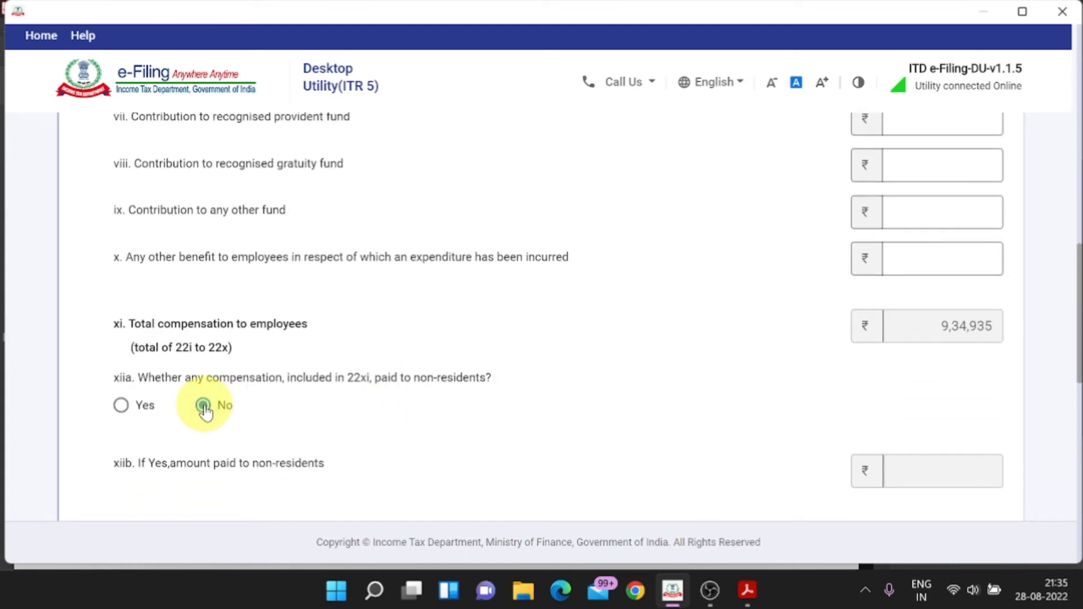
pyautogui.scroll(-3, 205, 412)
pyautogui.click(212, 381)
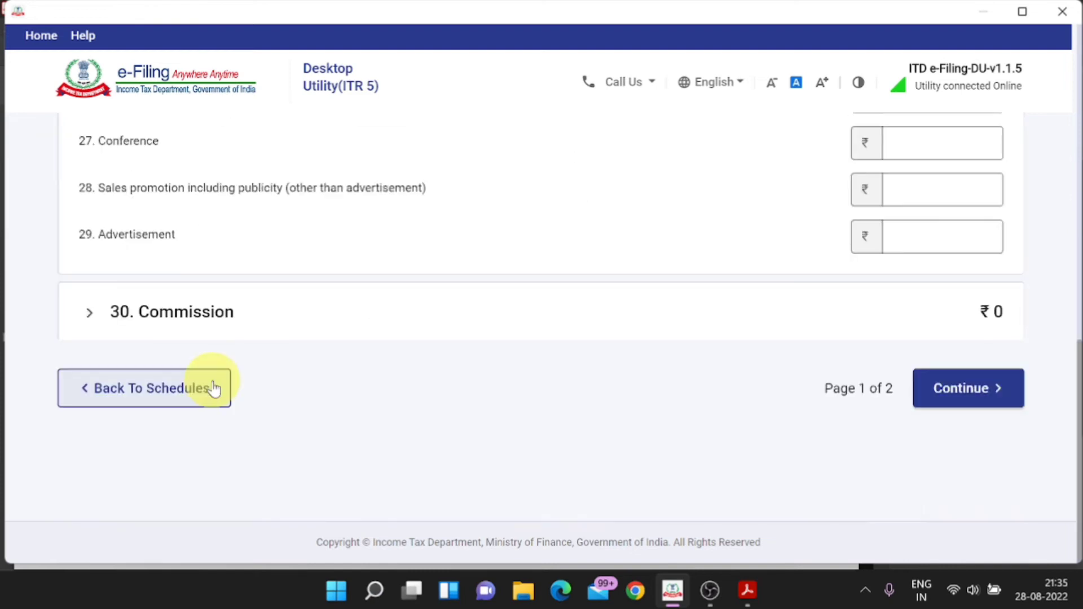
pyautogui.scroll(8, 210, 406)
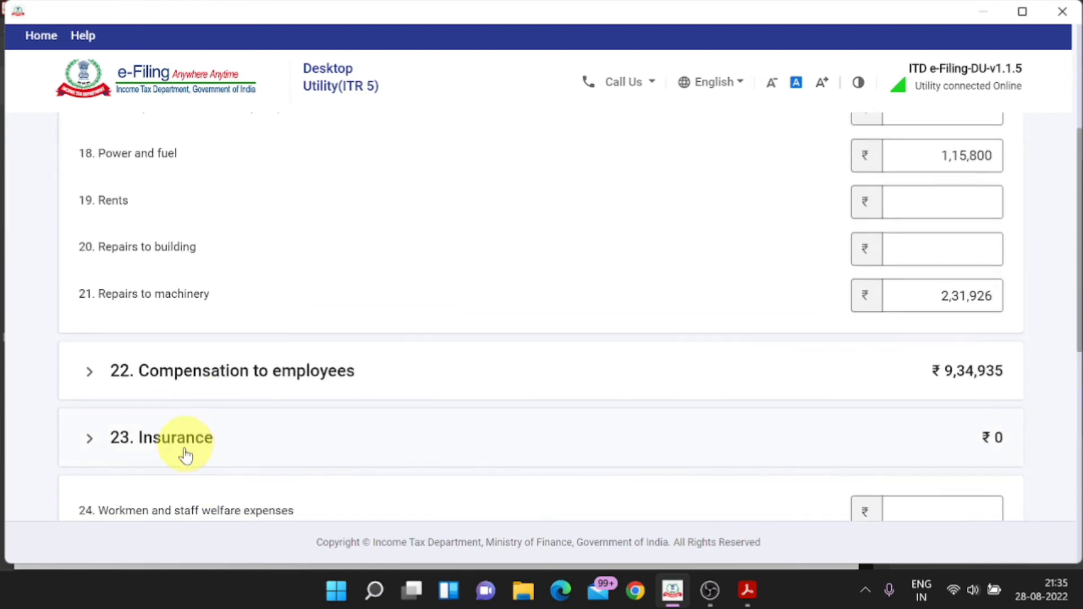
# Step: Enter 72,171 from the Staff Welfare line as item 24 Workmen and staff welfare expenses
pyautogui.hotkey('alt', 'Tab')
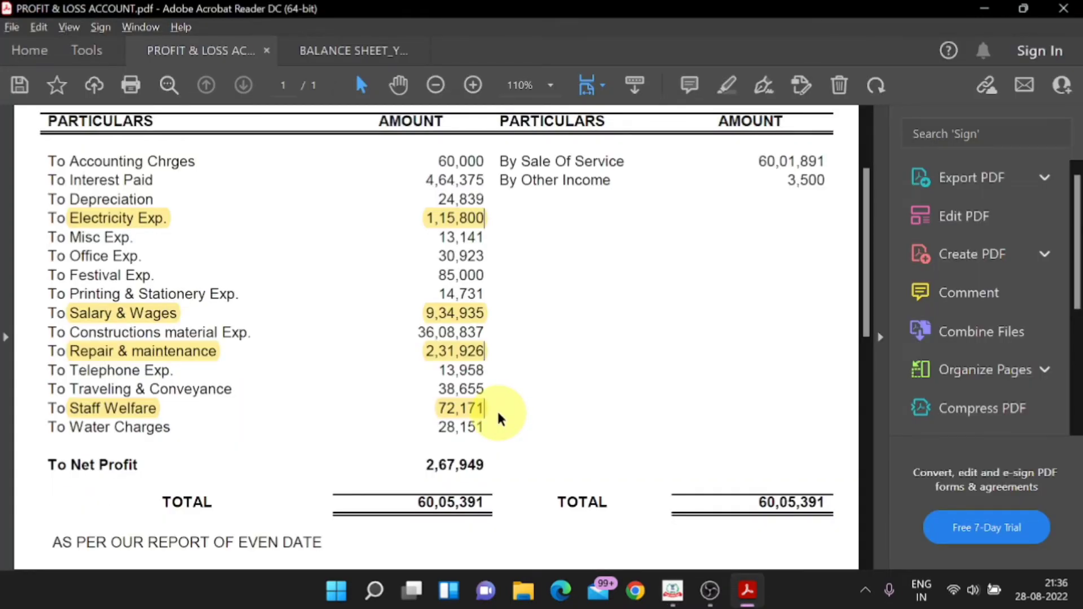
pyautogui.hotkey('alt', 'Tab')
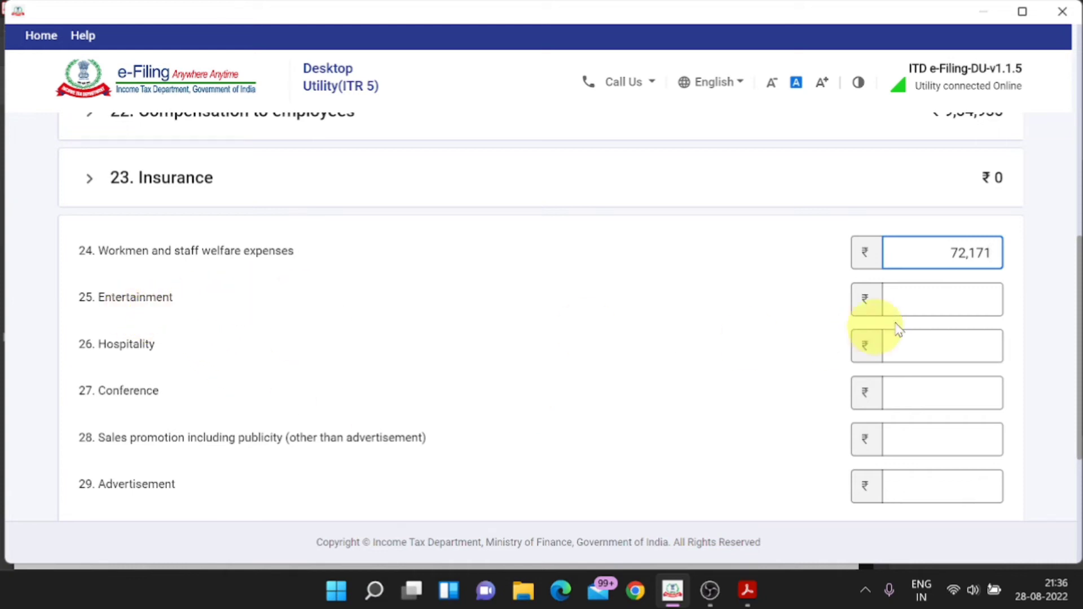
pyautogui.scroll(-2, 146, 394)
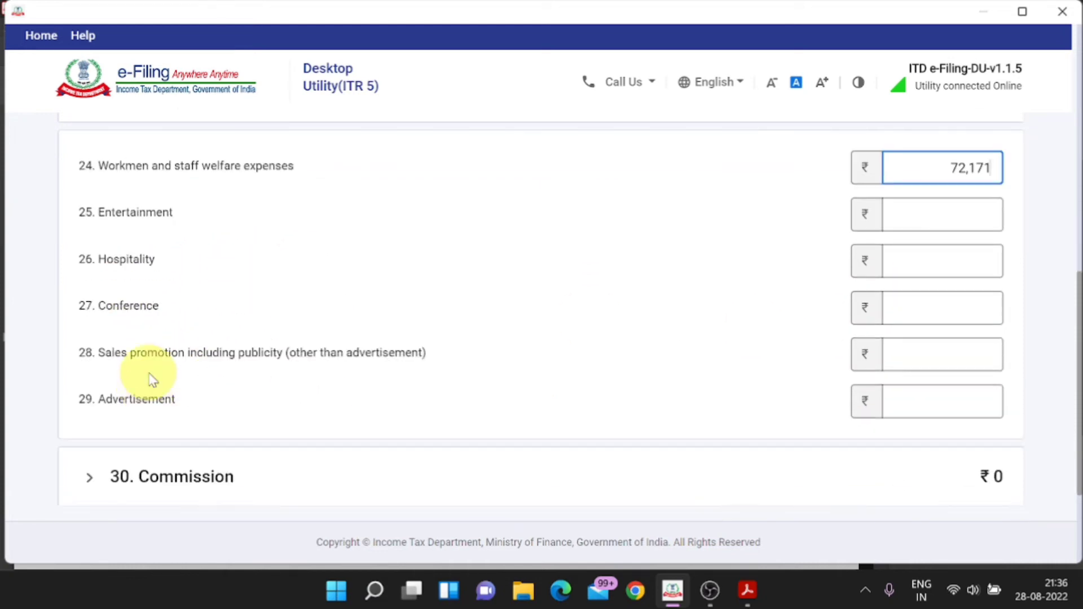
pyautogui.hotkey('alt', 'Tab')
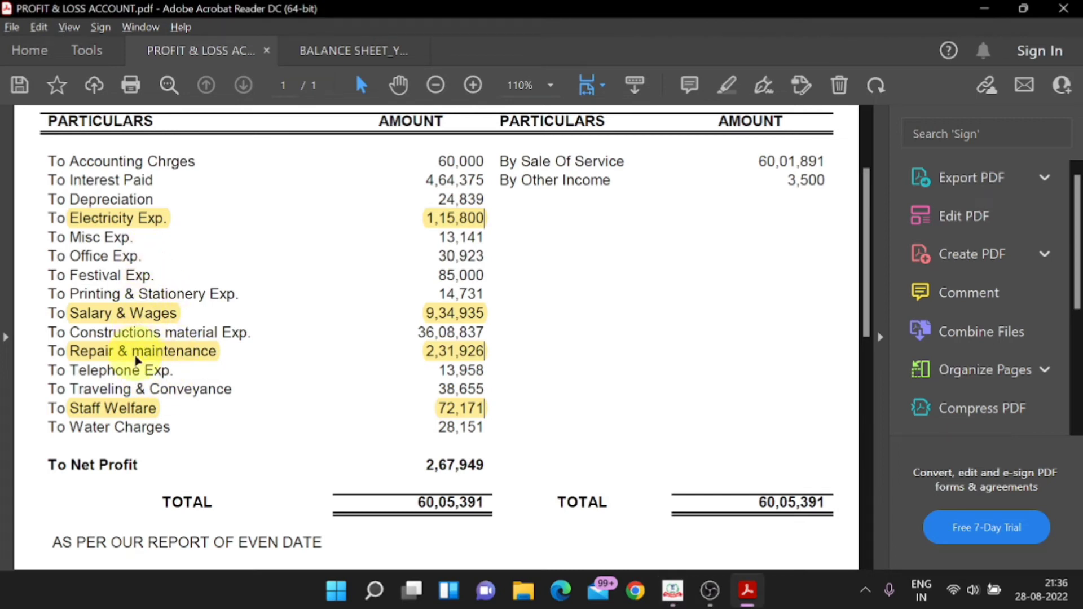
pyautogui.hotkey('alt', 'Tab')
pyautogui.scroll(-2, 257, 418)
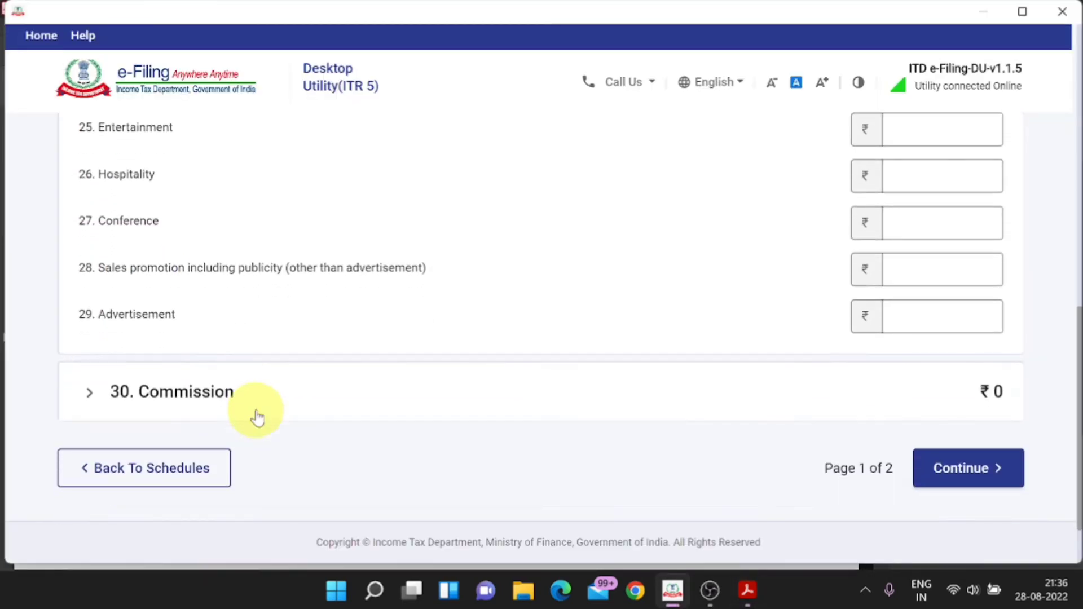
# Step: On the next debits page, save item 31. Royalty with no amount entered
pyautogui.click(957, 473)
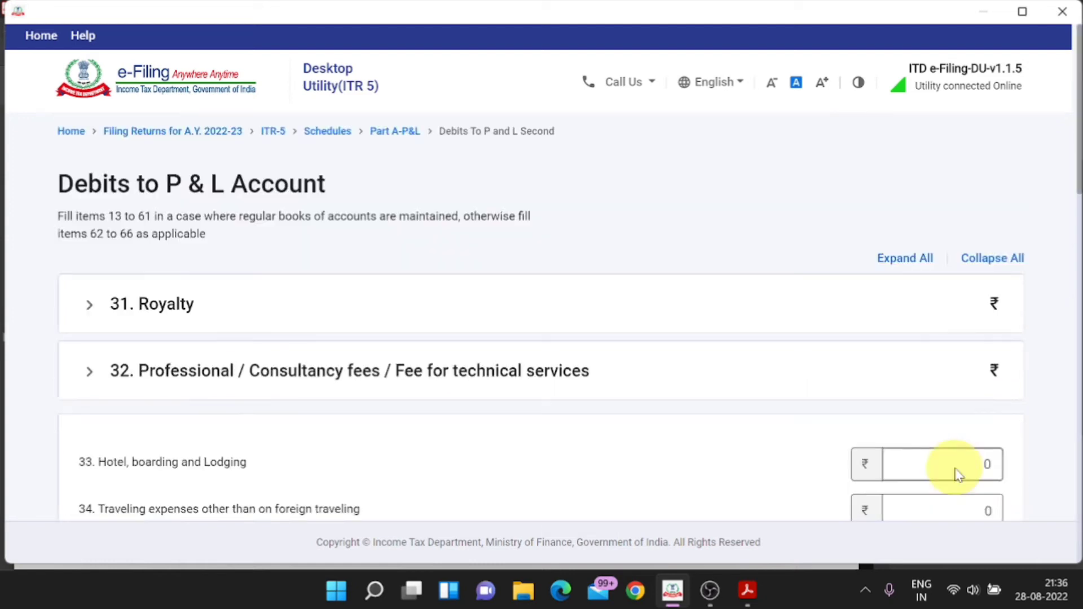
pyautogui.scroll(-2, 545, 412)
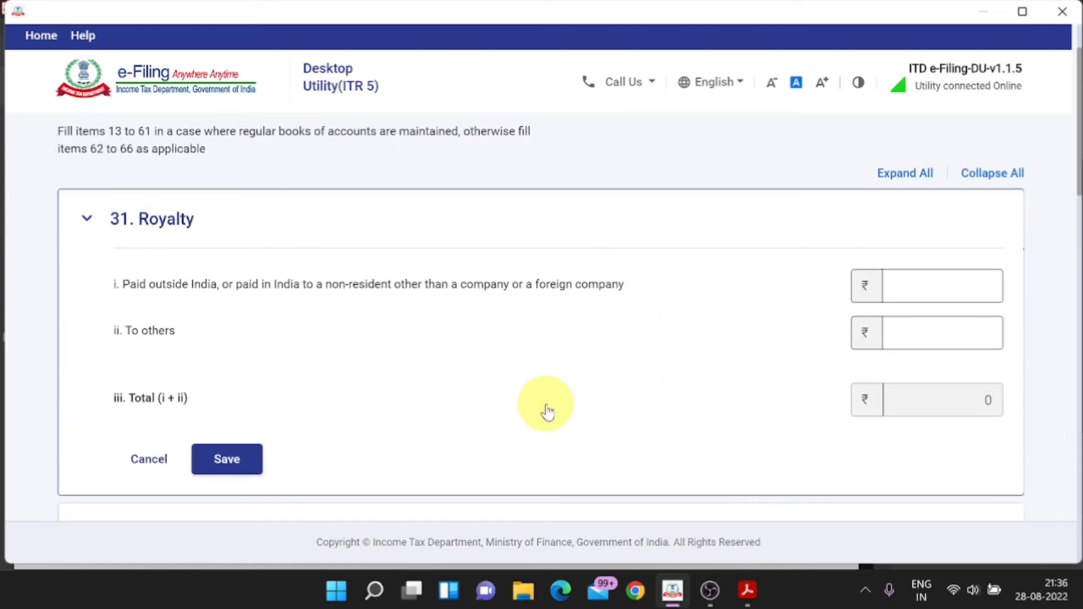
pyautogui.scroll(-2, 380, 338)
pyautogui.click(226, 374)
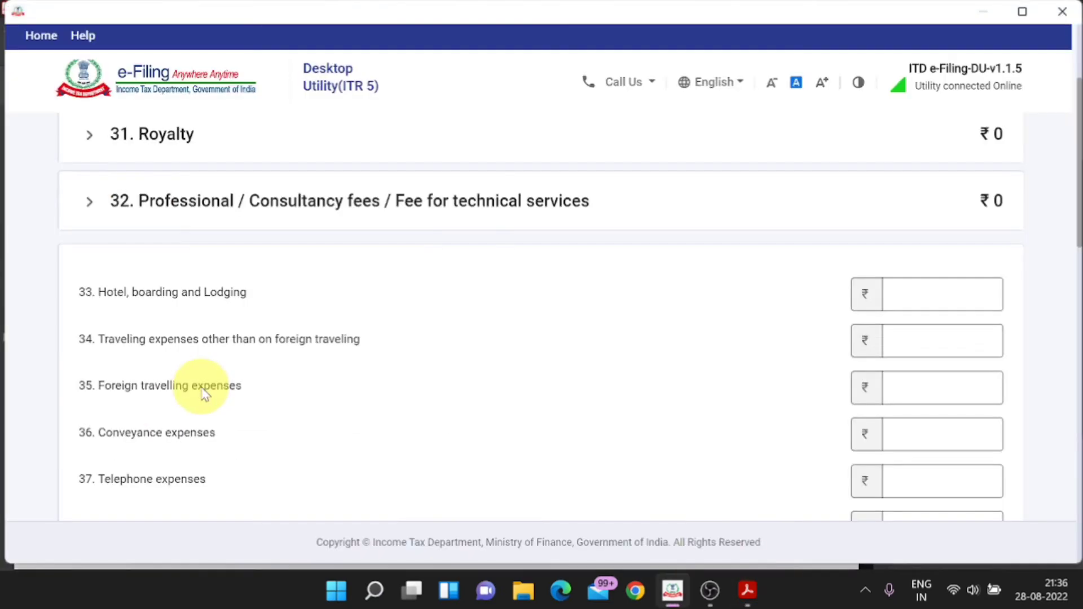
pyautogui.scroll(-2, 206, 387)
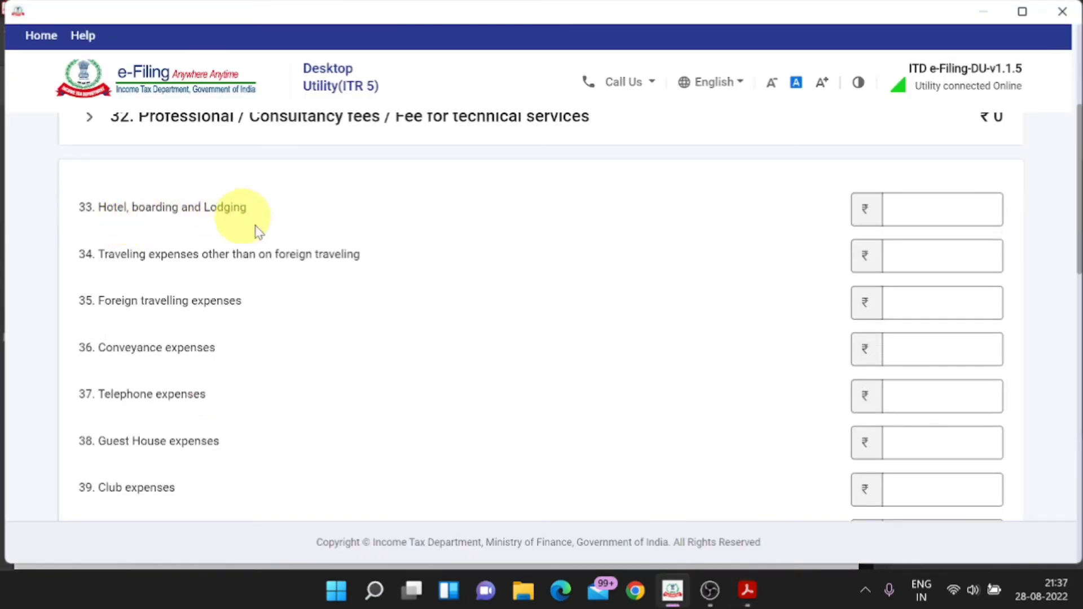
# Step: In the Profit & Loss PDF, highlight the Traveling & Conveyance label and select its 38,655 amount
pyautogui.hotkey('alt', 'Tab')
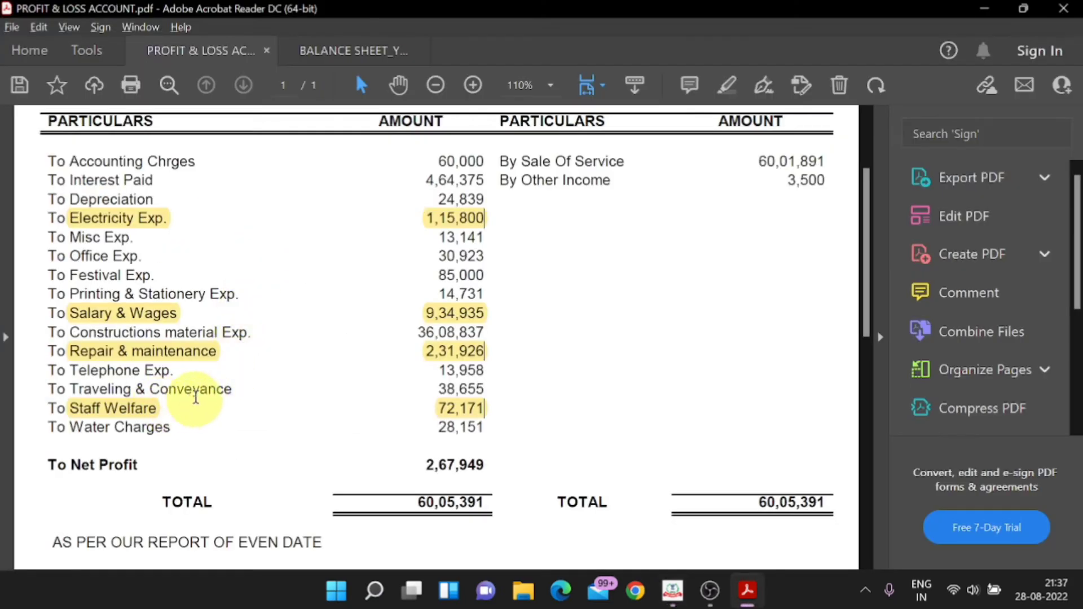
pyautogui.moveTo(231, 389); pyautogui.dragTo(70, 389)
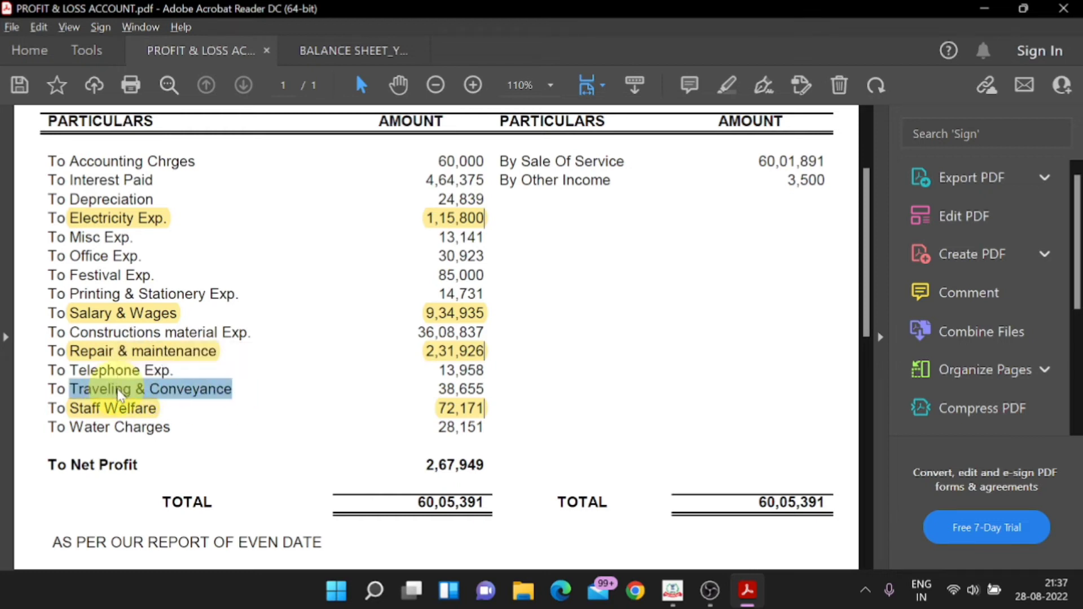
pyautogui.rightClick(120, 391)
pyautogui.click(174, 301)
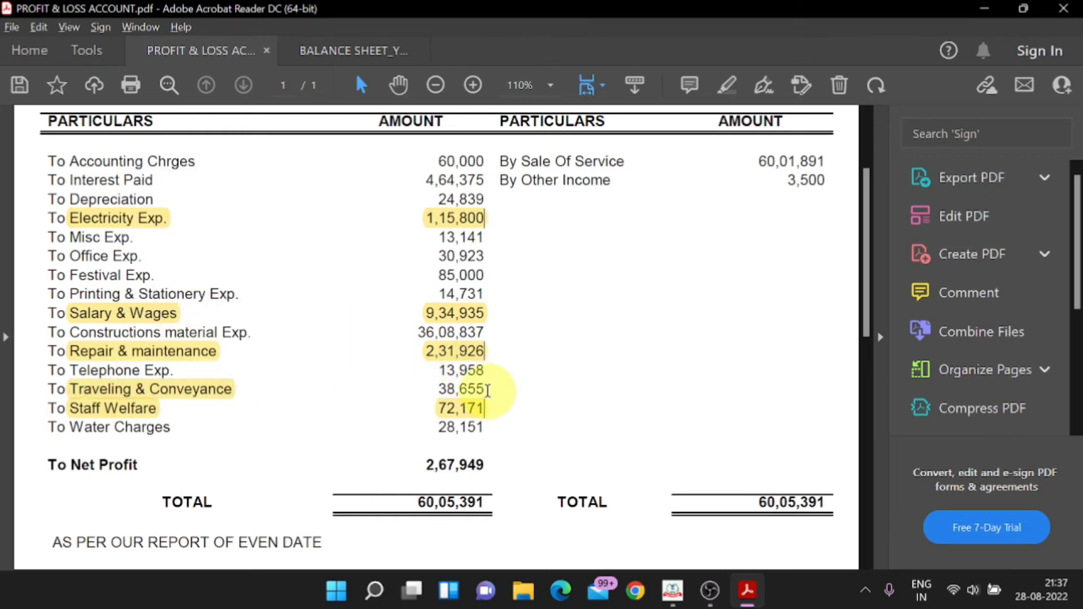
pyautogui.moveTo(487, 391); pyautogui.dragTo(437, 389)
pyautogui.rightClick(468, 390)
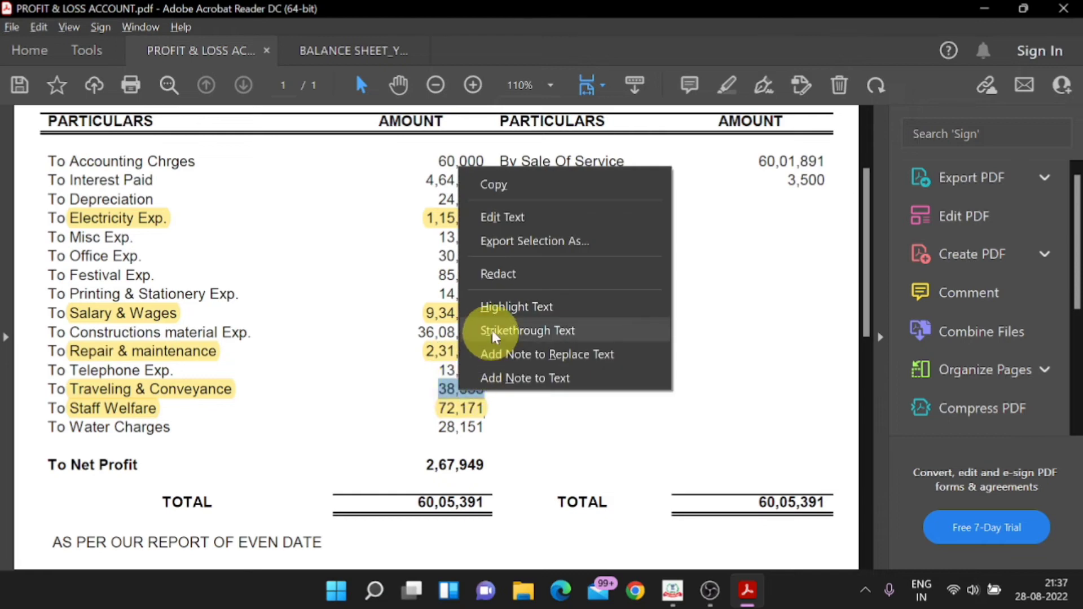
pyautogui.hotkey('alt', 'Tab')
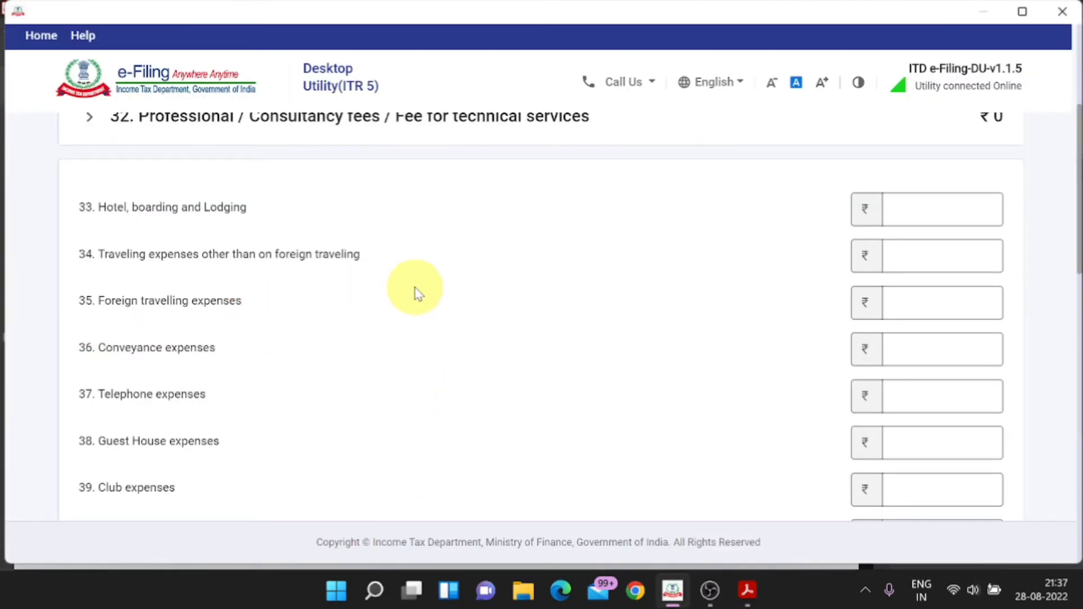
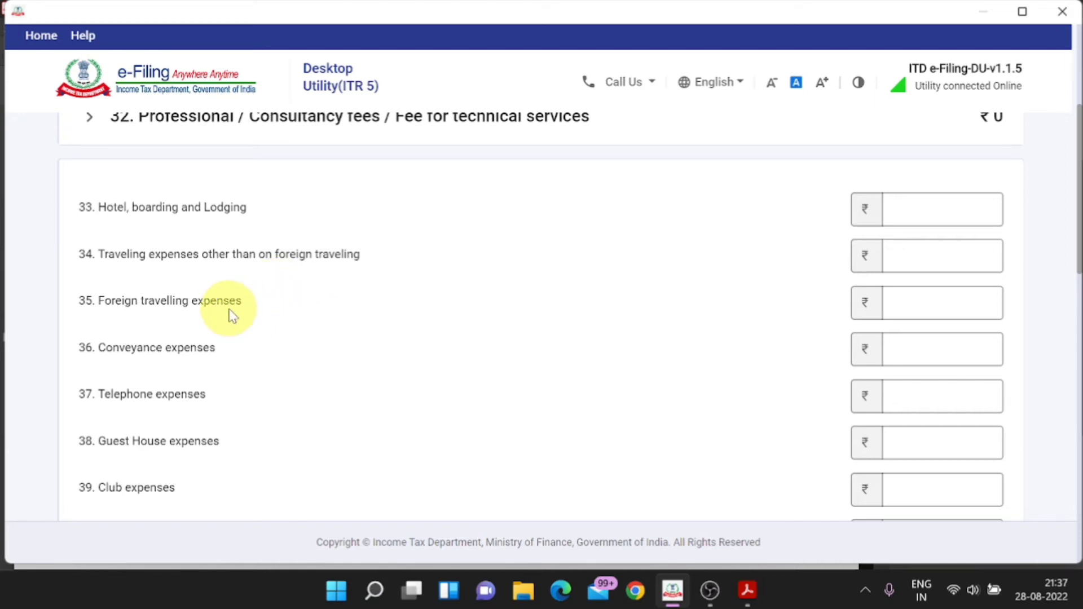
# Step: Enter 38,655 as item 34 Traveling expenses other than on foreign traveling
pyautogui.click(905, 260)
pyautogui.hotkey('alt', 'Tab')
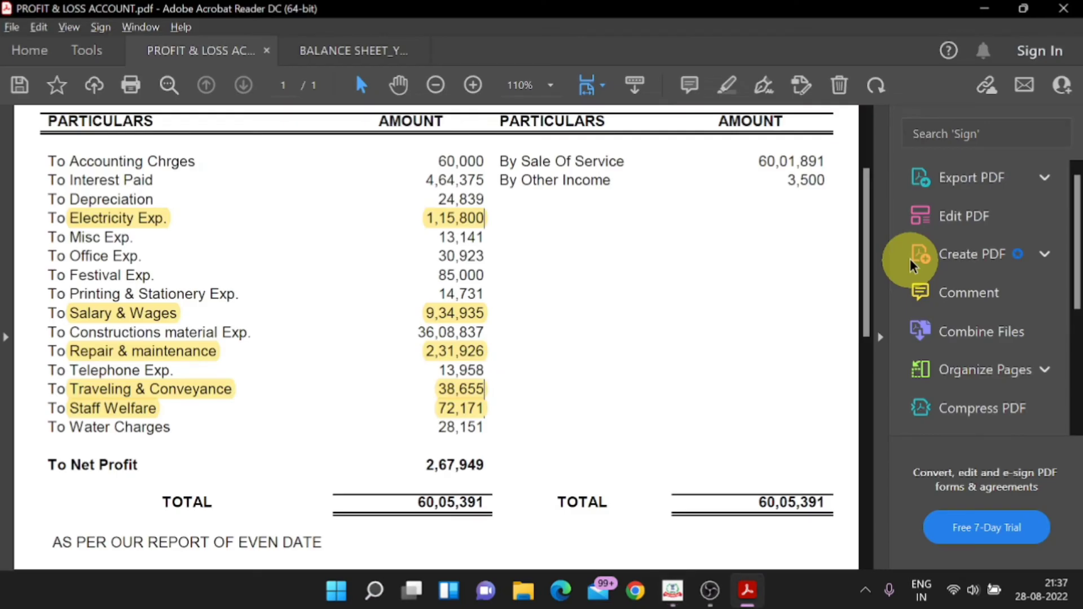
pyautogui.hotkey('alt', 'Tab')
pyautogui.write('38')
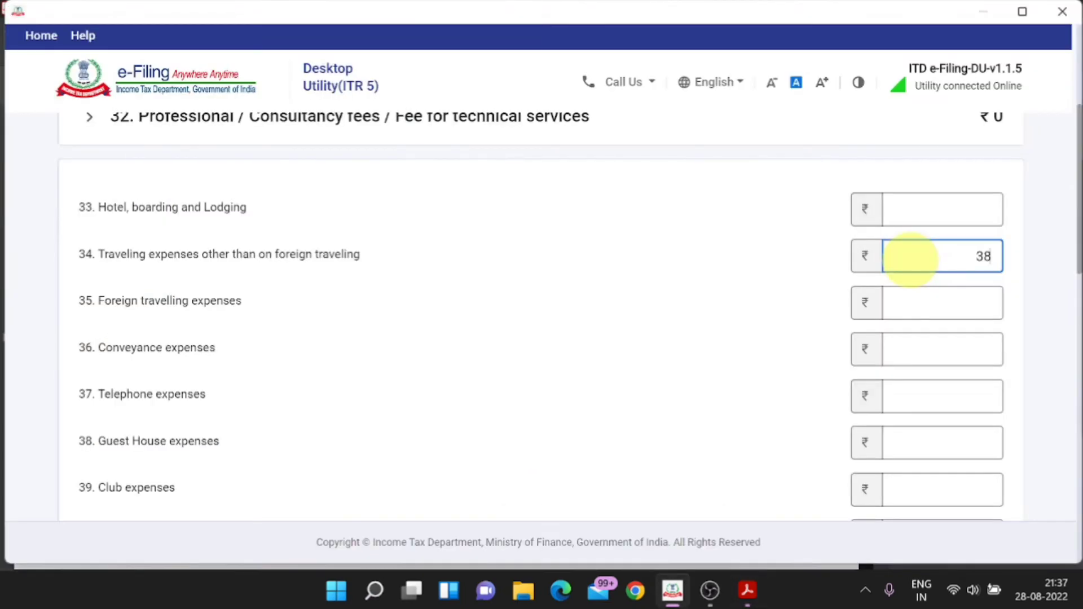
pyautogui.write('655')
pyautogui.hotkey('alt', 'Tab')
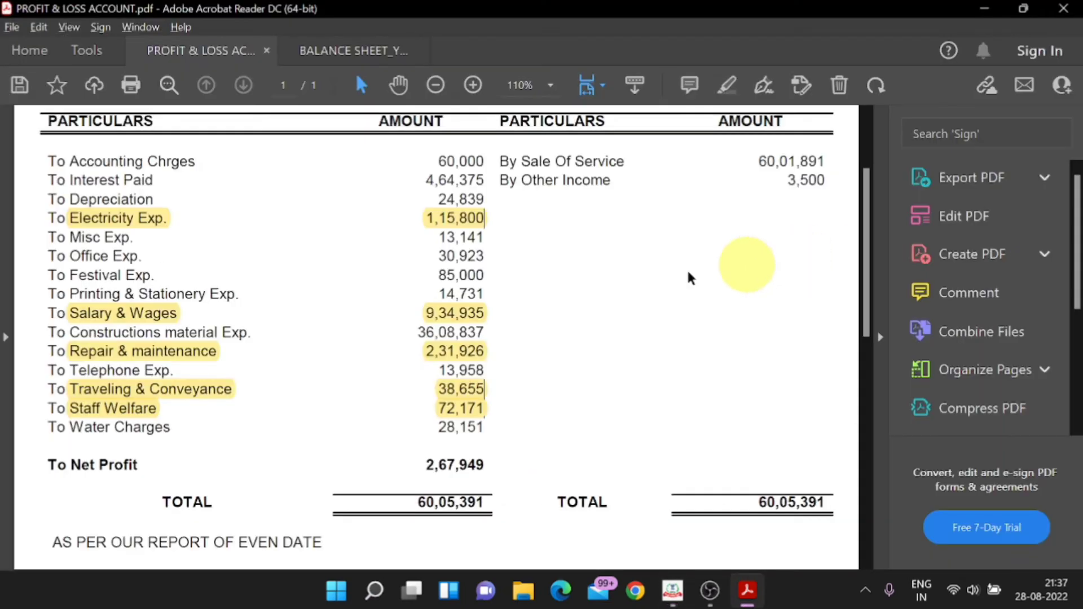
pyautogui.hotkey('alt', 'Tab')
# Step: In the P&L PDF, highlight the Telephone Exp. label and its 13,958 amount in yellow
pyautogui.hotkey('alt', 'Tab')
pyautogui.hotkey('alt', 'Tab')
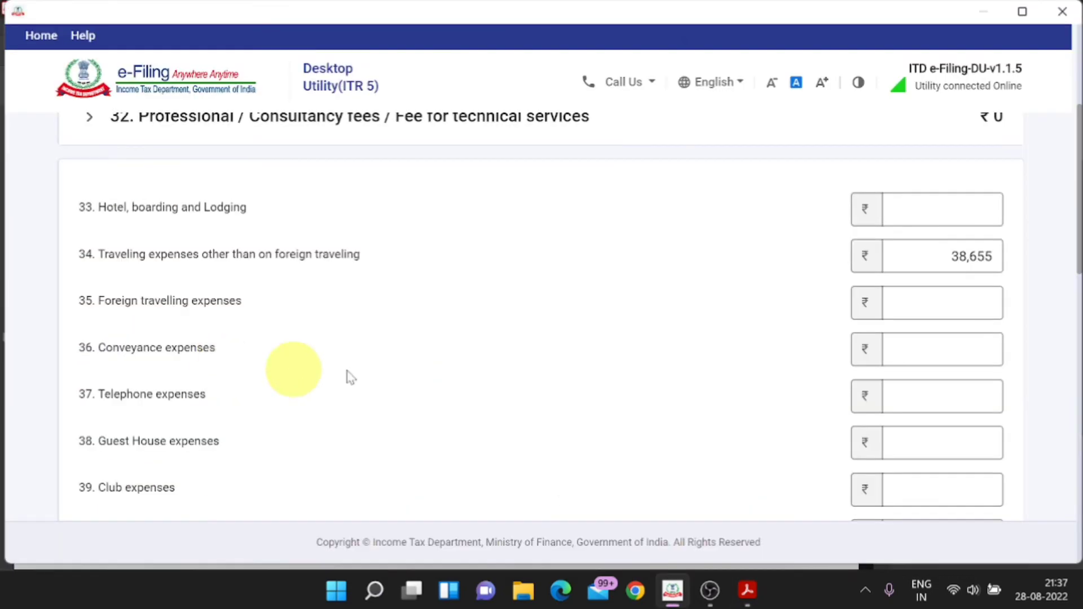
pyautogui.scroll(-2, 298, 400)
pyautogui.hotkey('alt', 'Tab')
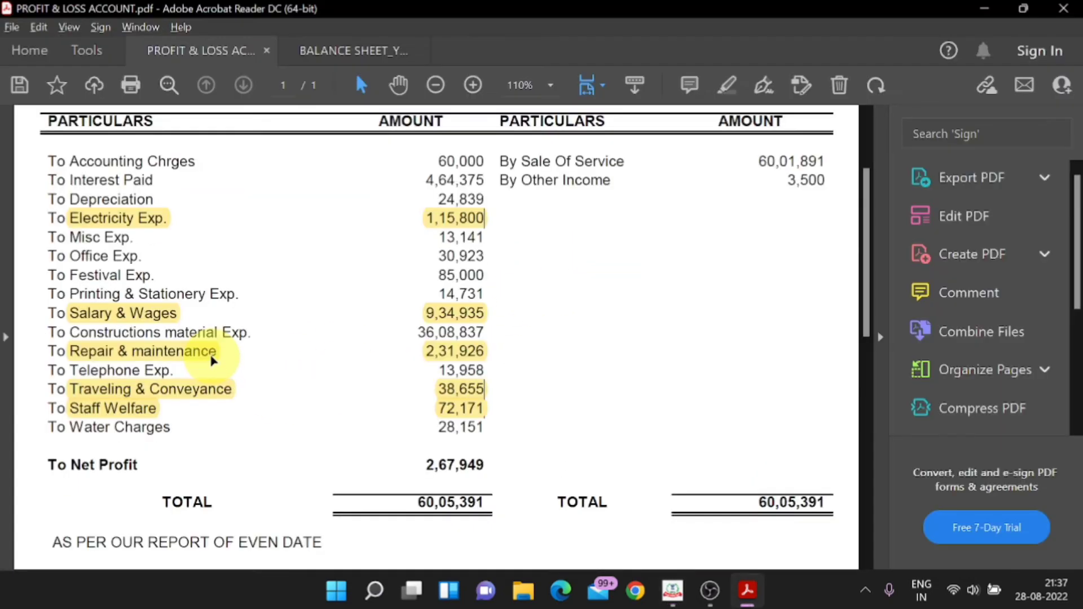
pyautogui.moveTo(186, 368); pyautogui.dragTo(109, 371)
pyautogui.rightClick(100, 376)
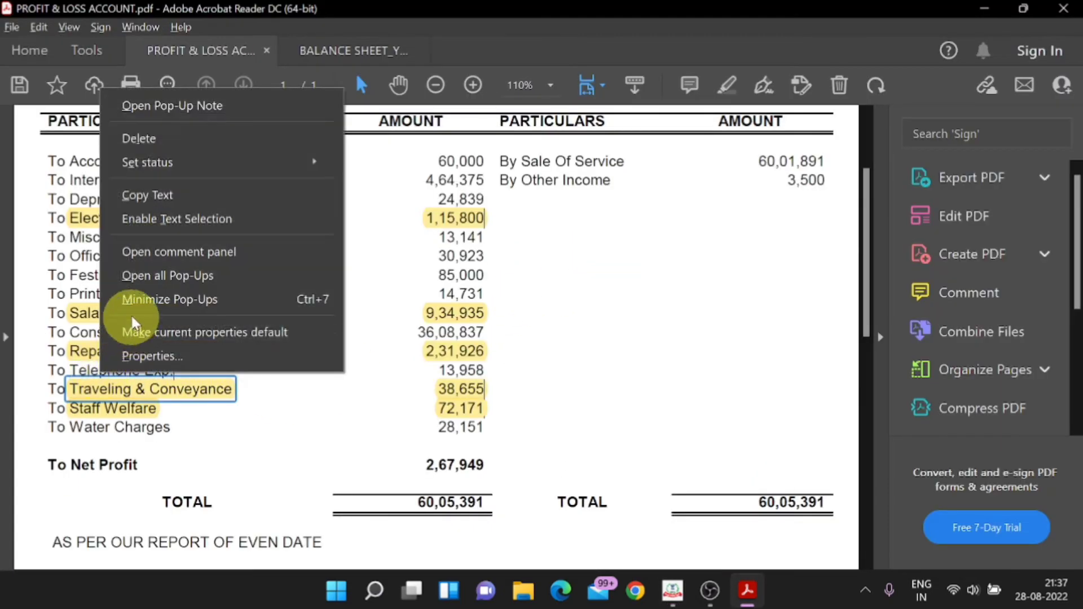
pyautogui.click(282, 399)
pyautogui.moveTo(173, 368); pyautogui.dragTo(70, 371)
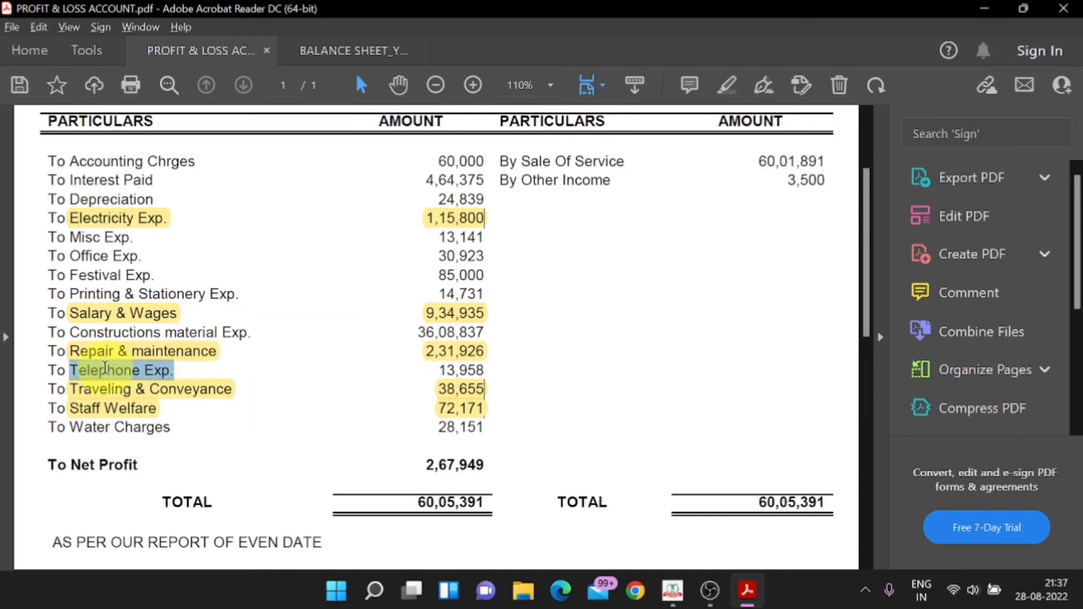
pyautogui.rightClick(111, 371)
pyautogui.click(154, 248)
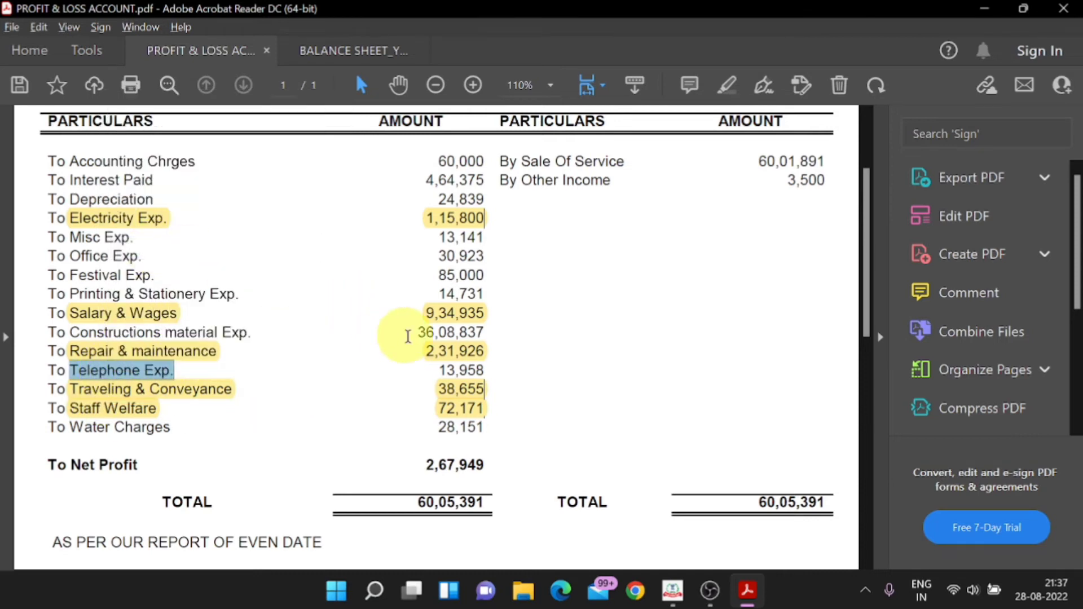
pyautogui.moveTo(485, 391); pyautogui.dragTo(436, 370)
pyautogui.rightClick(464, 370)
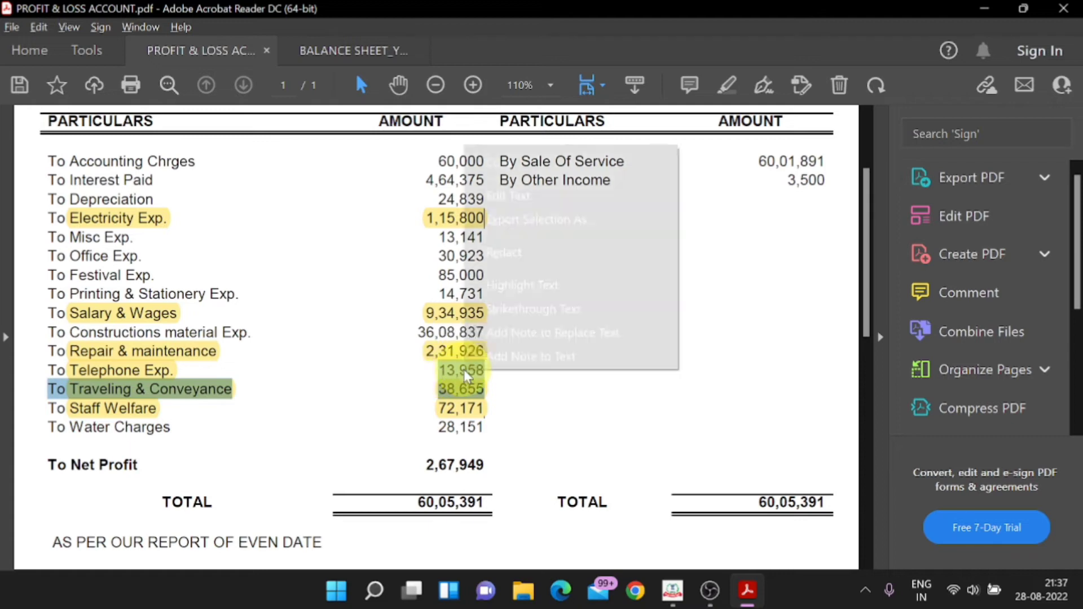
pyautogui.click(522, 292)
pyautogui.hotkey('alt', 'Tab')
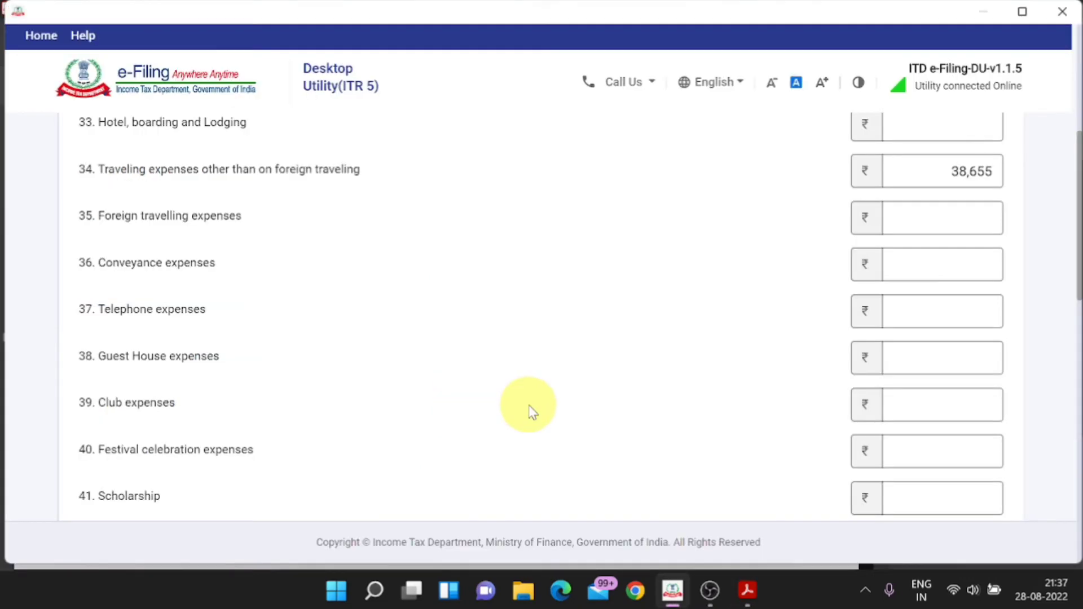
# Step: Enter 13,958 as item 37 Telephone expenses
pyautogui.click(942, 316)
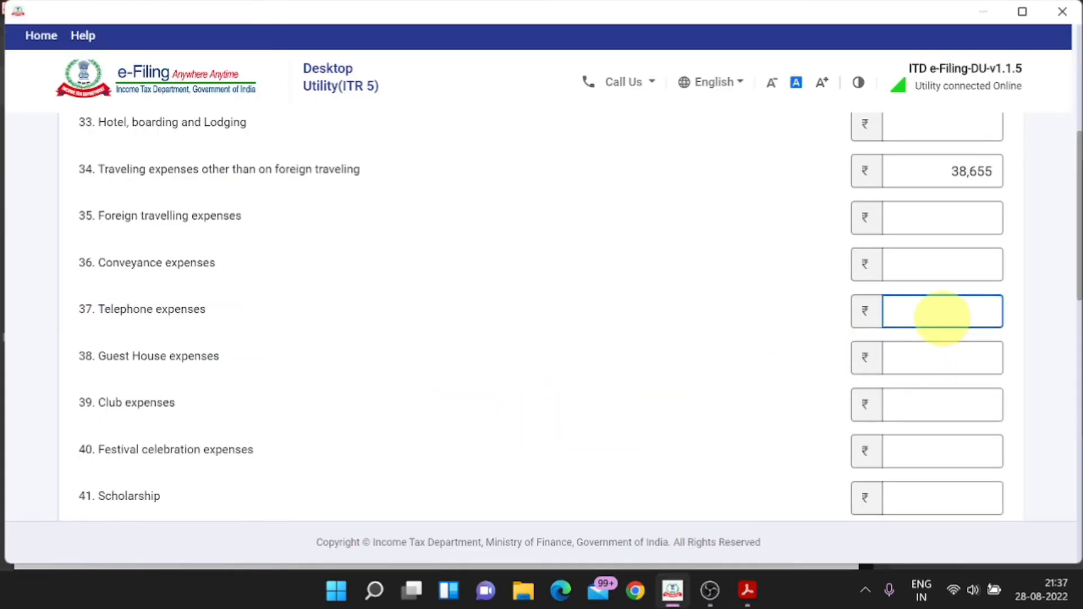
pyautogui.hotkey('alt', 'Tab')
pyautogui.hotkey('alt', 'Tab')
pyautogui.write('13958')
pyautogui.hotkey('alt', 'Tab')
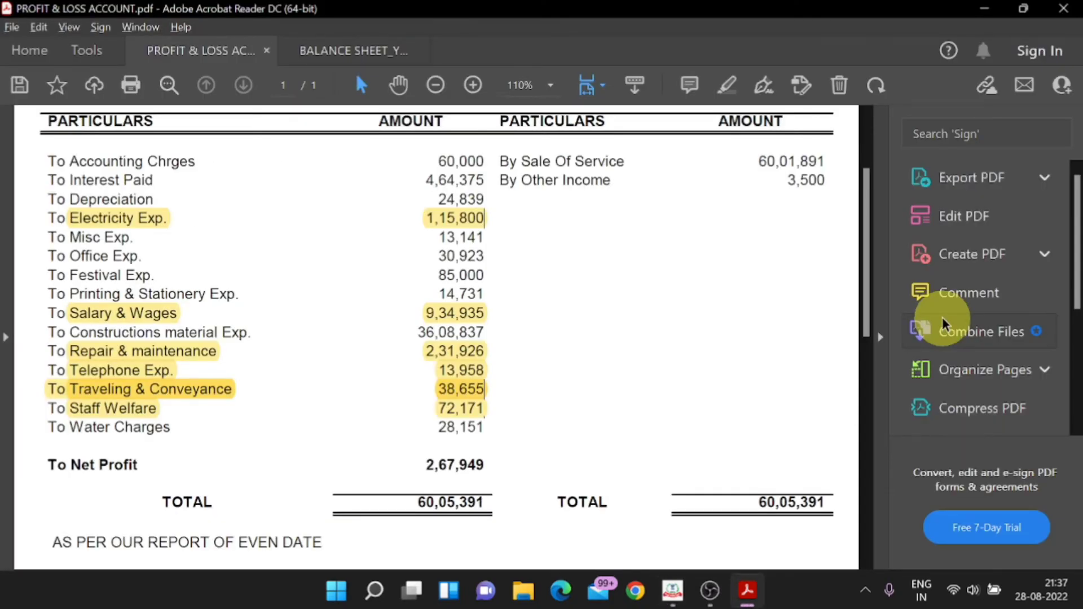
pyautogui.hotkey('alt', 'Tab')
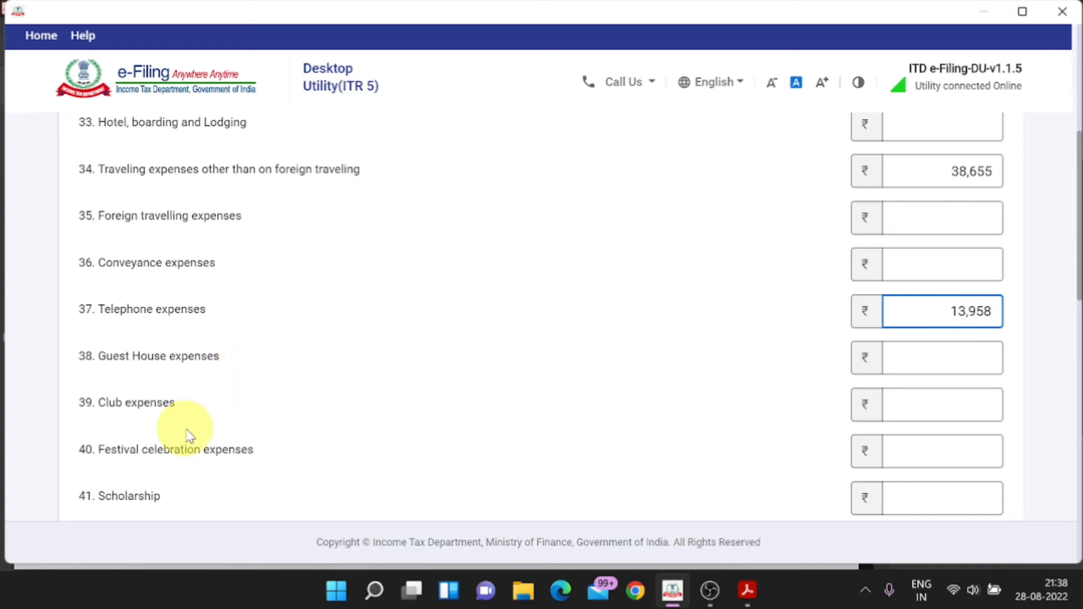
pyautogui.scroll(-1, 195, 432)
# Step: Highlight Festival Exp. in the PDF and enter 85,000 as item 40 Festival celebration expenses
pyautogui.hotkey('alt', 'Tab')
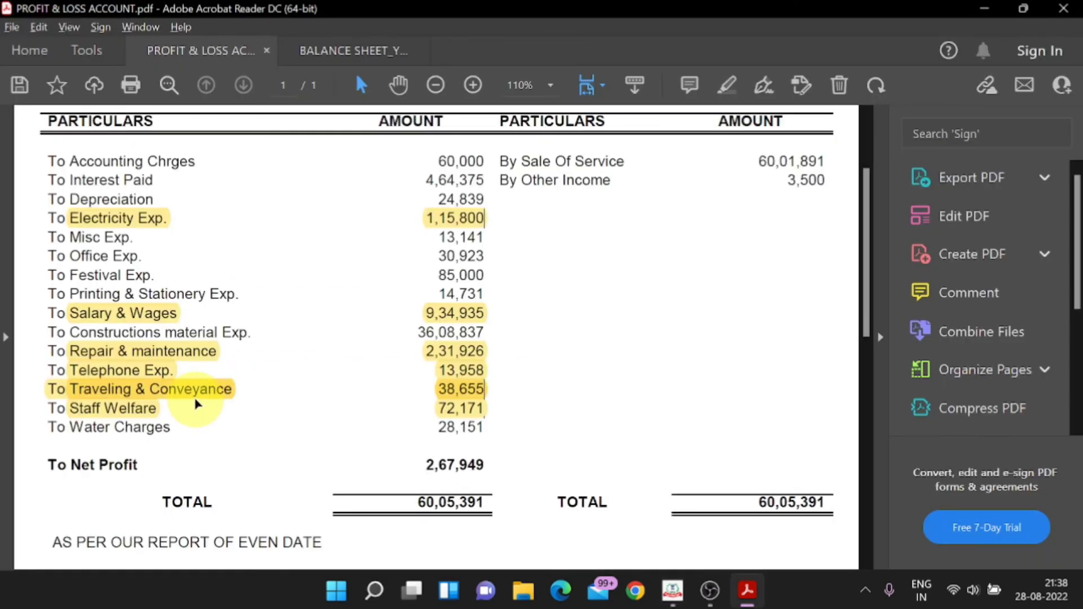
pyautogui.moveTo(139, 275); pyautogui.dragTo(69, 275)
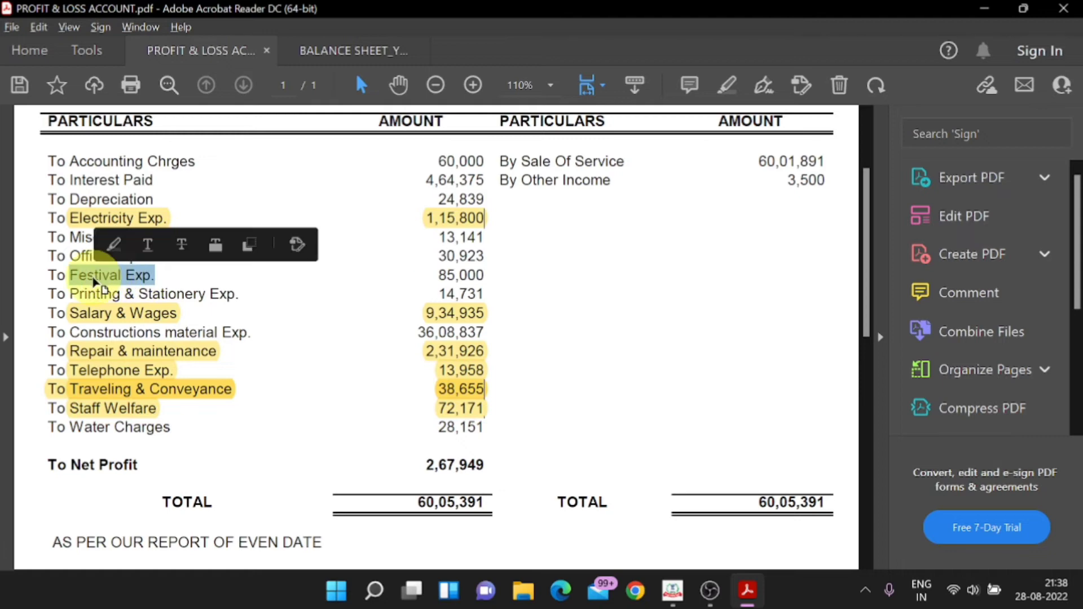
pyautogui.rightClick(100, 276)
pyautogui.click(134, 419)
pyautogui.click(946, 369)
pyautogui.write('13,958')
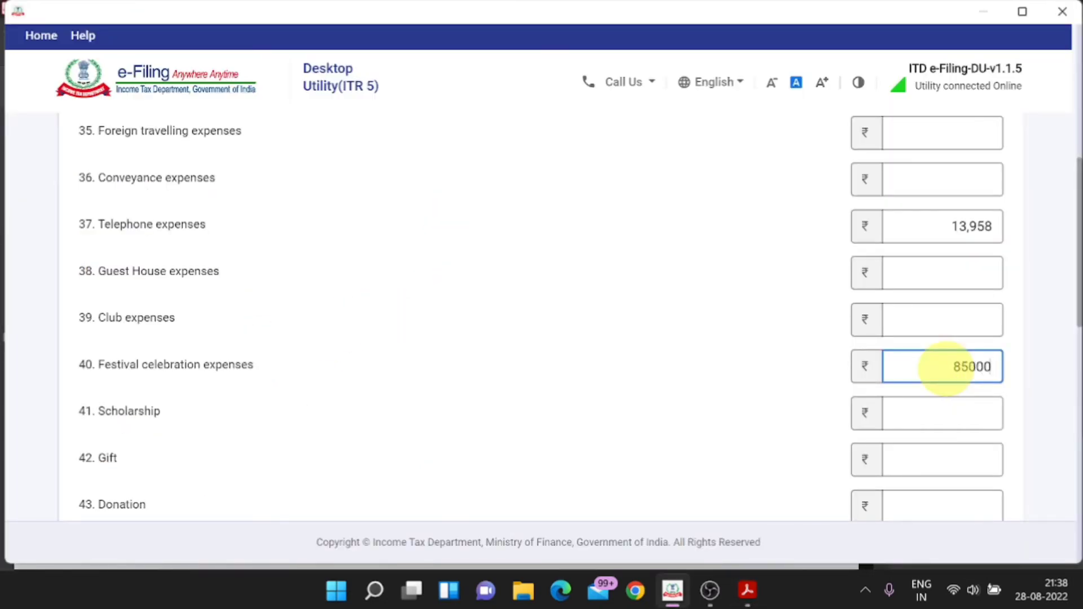
pyautogui.hotkey('alt', 'Tab')
pyautogui.hotkey('alt', 'Tab')
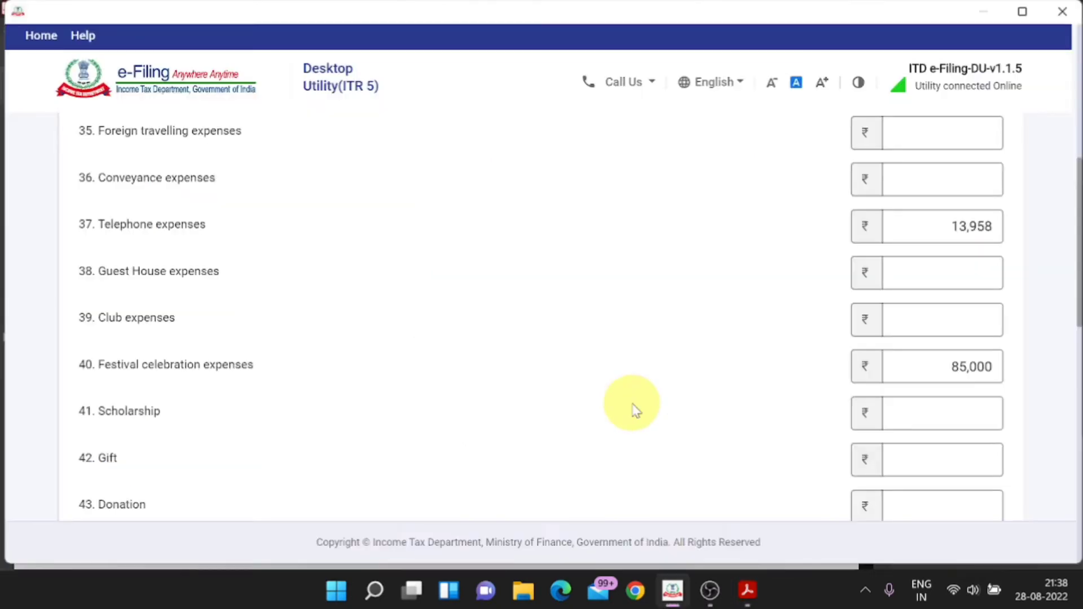
pyautogui.scroll(-2, 634, 410)
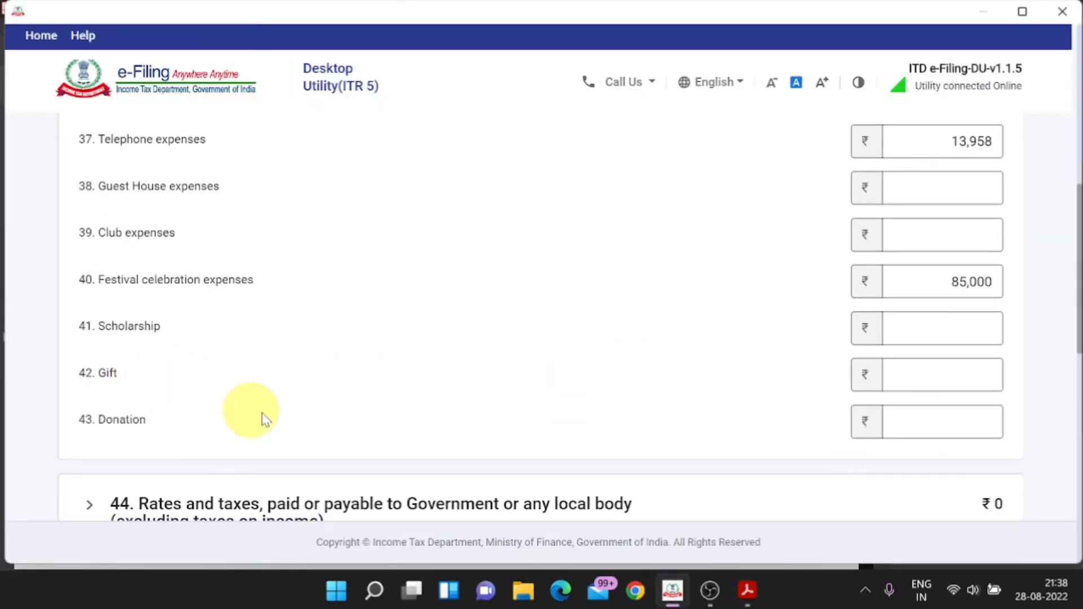
# Step: Leave Audit fee blank after finding none in the PDF, then expand item 47 Other expenses
pyautogui.scroll(-1, 264, 419)
pyautogui.scroll(-2, 264, 417)
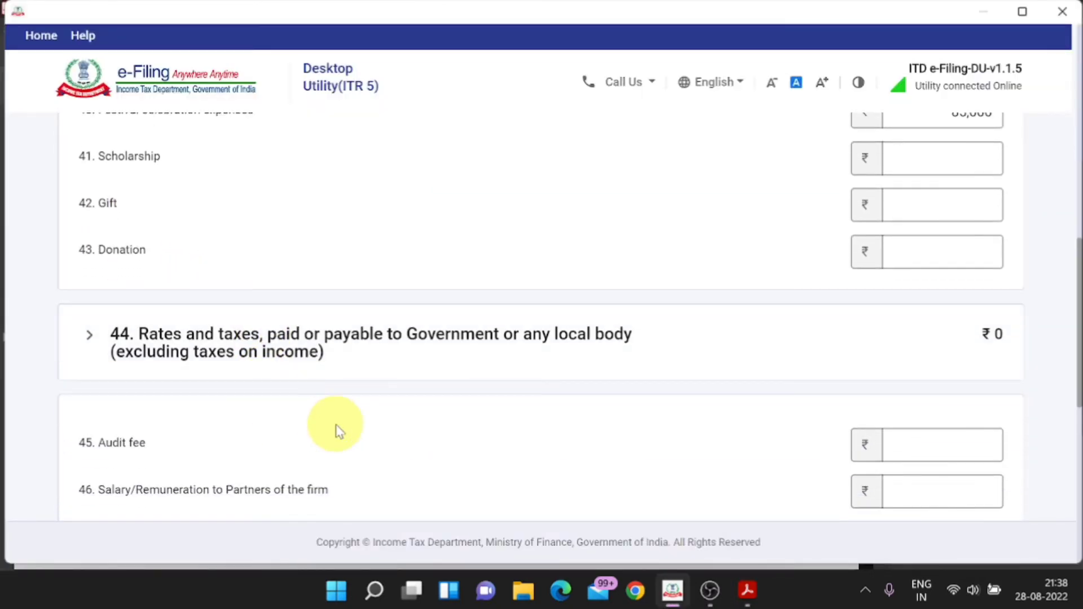
pyautogui.scroll(-1, 395, 414)
pyautogui.click(925, 360)
pyautogui.hotkey('alt', 'Tab')
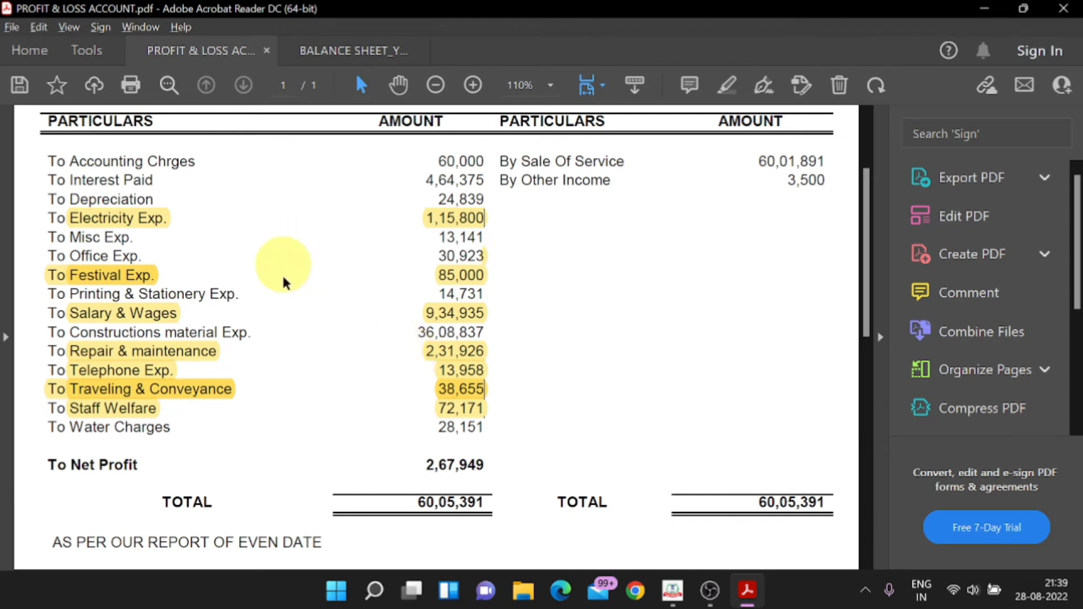
pyautogui.hotkey('alt', 'Tab')
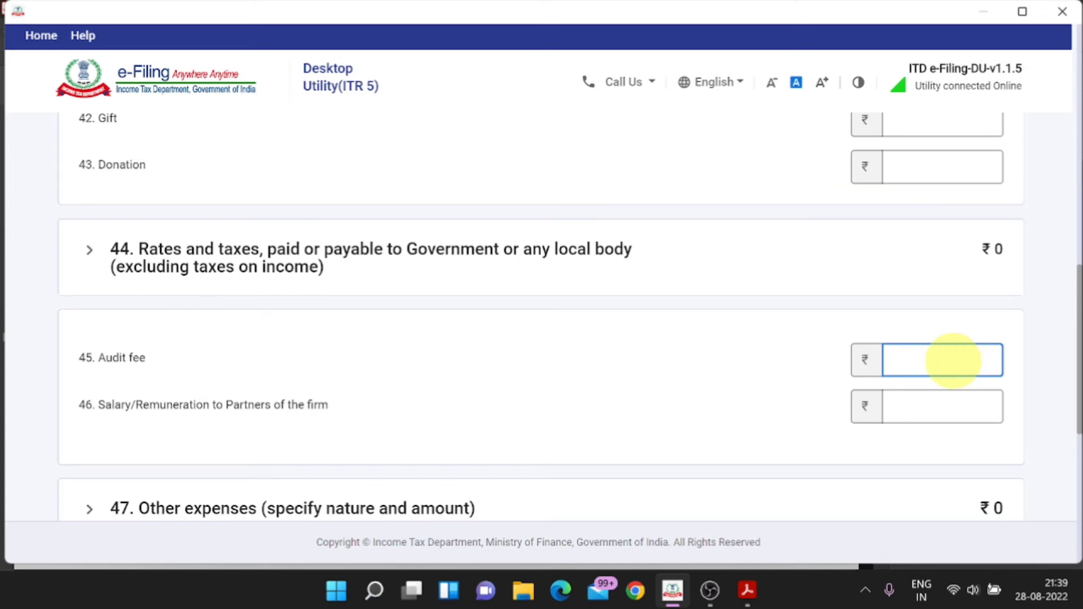
pyautogui.hotkey('alt', 'Tab')
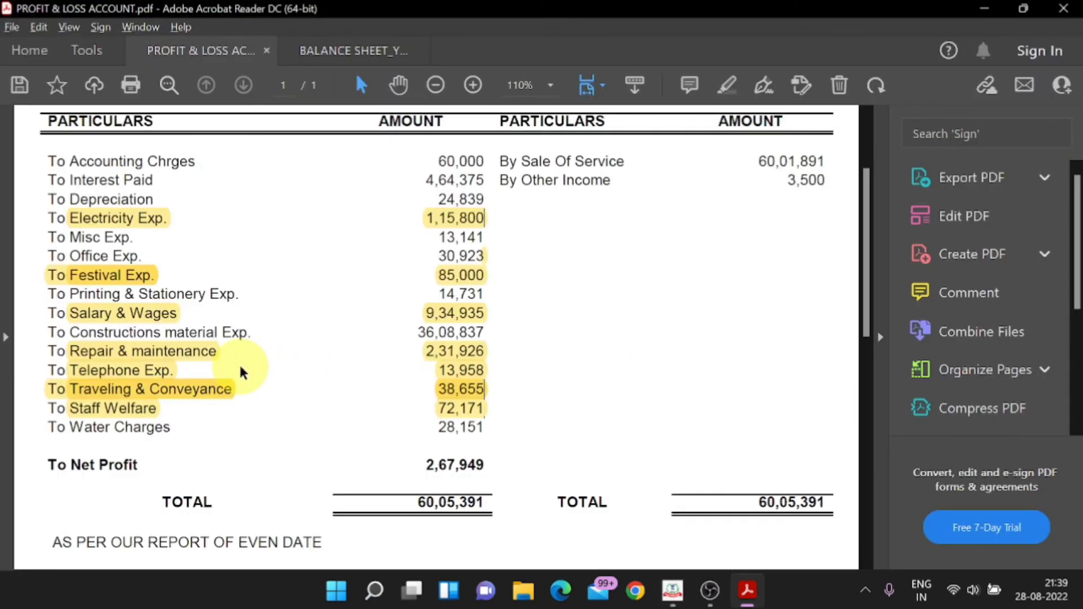
pyautogui.hotkey('alt', 'Tab')
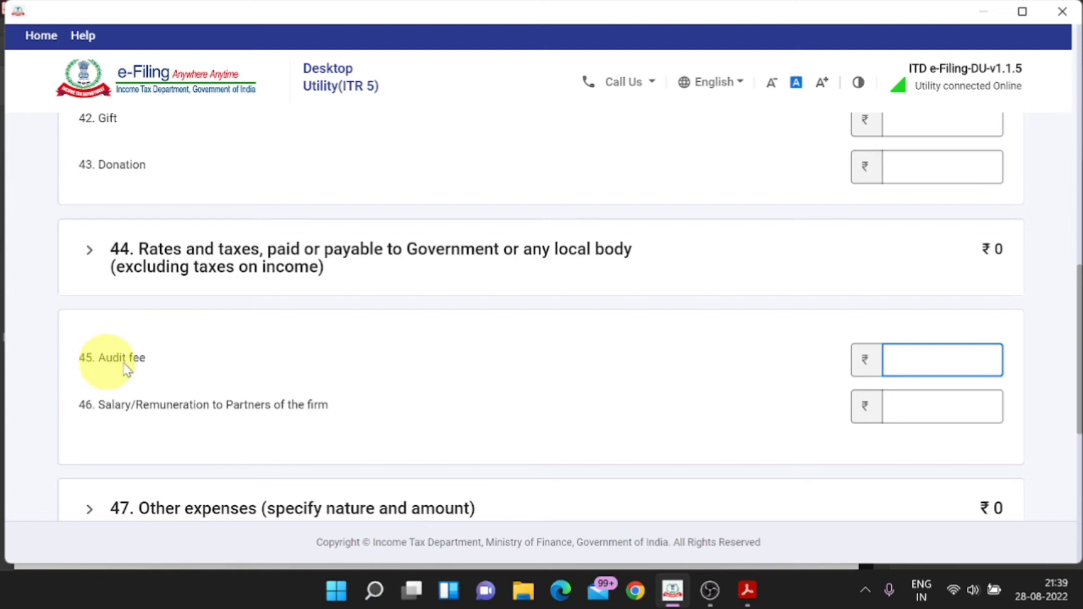
pyautogui.hotkey('alt', 'Tab')
pyautogui.hotkey('alt', 'Tab')
pyautogui.click(902, 359)
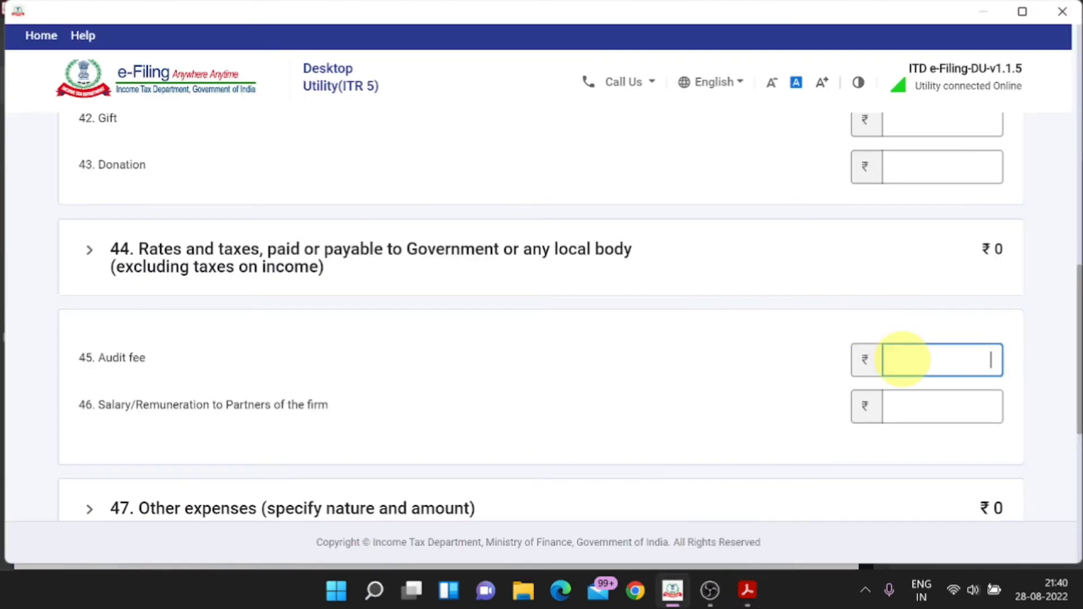
pyautogui.scroll(-3, 931, 366)
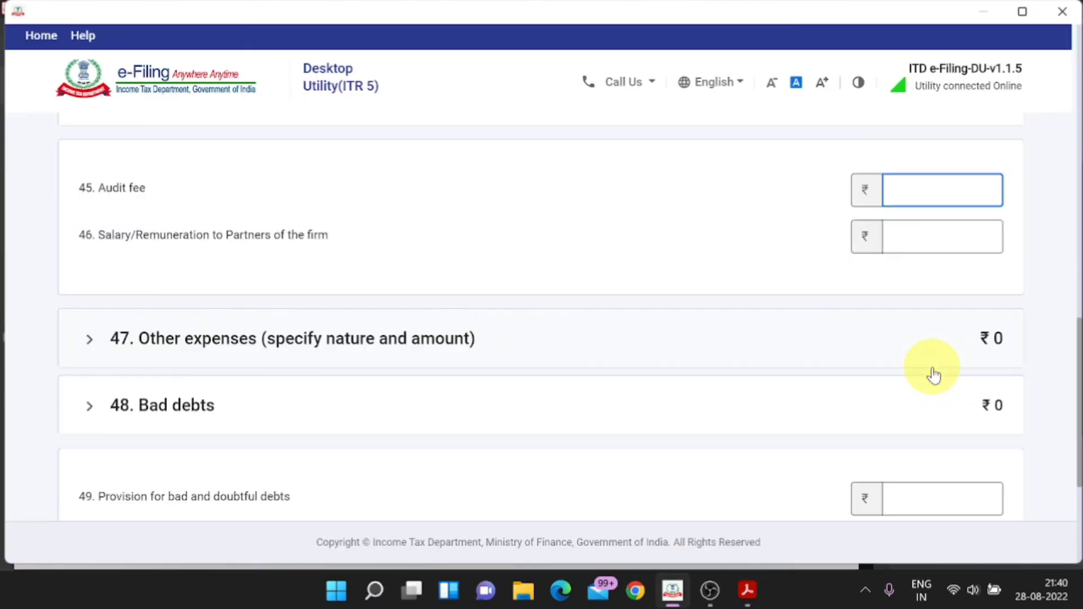
pyautogui.click(242, 346)
# Step: Fill Other expenses row 1 with To Accounting Chrges copied from the P&L, amount 60,000
pyautogui.click(264, 463)
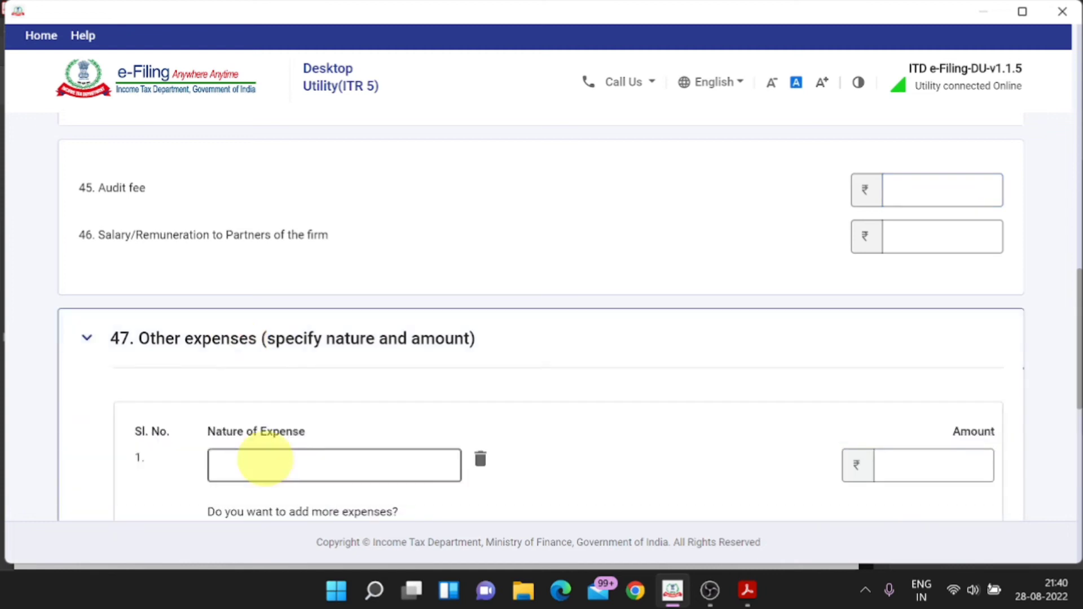
pyautogui.hotkey('alt', 'Tab')
pyautogui.hotkey('alt', 'Tab')
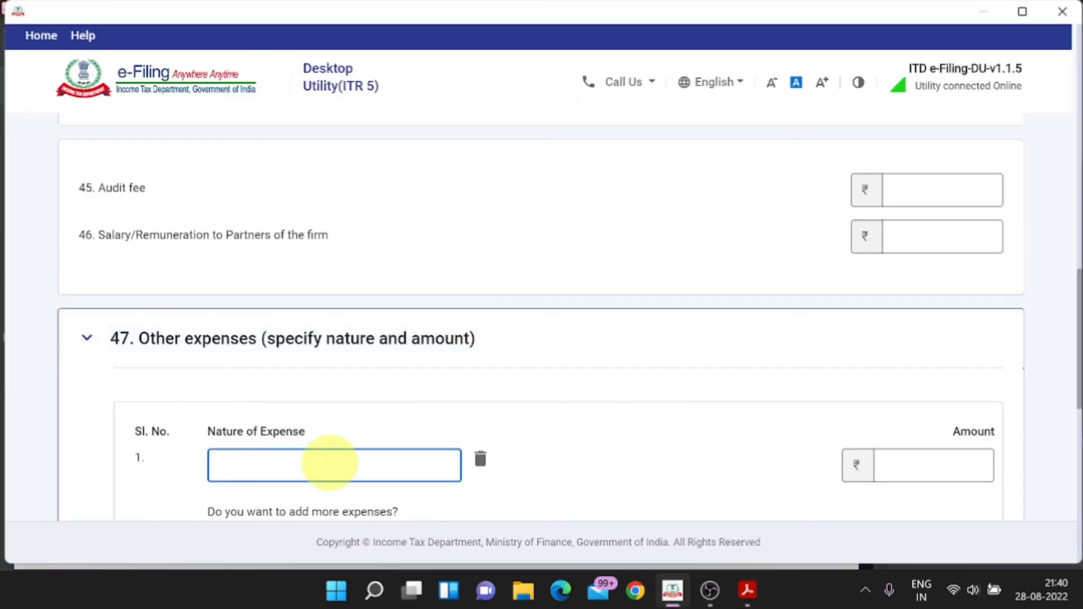
pyautogui.hotkey('alt', 'Tab')
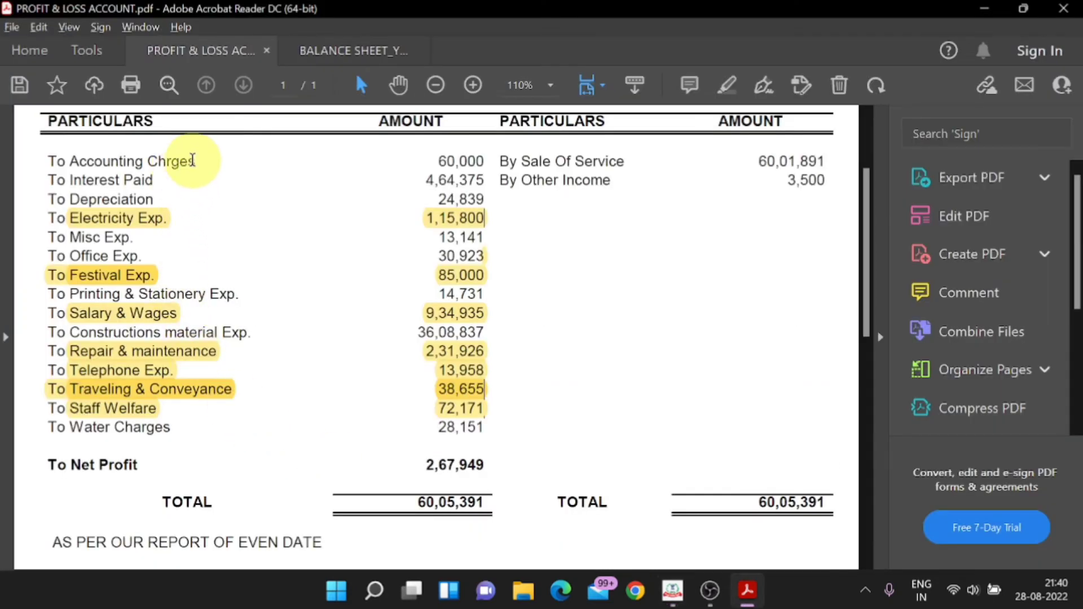
pyautogui.moveTo(193, 164); pyautogui.dragTo(53, 164)
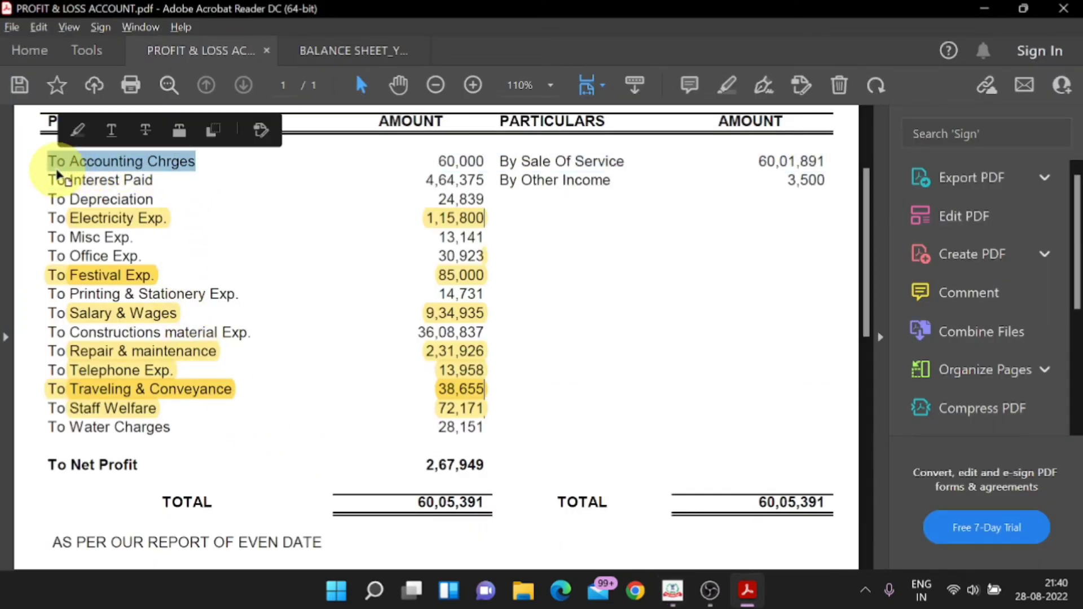
pyautogui.hotkey('alt', 'Tab')
pyautogui.click(312, 463)
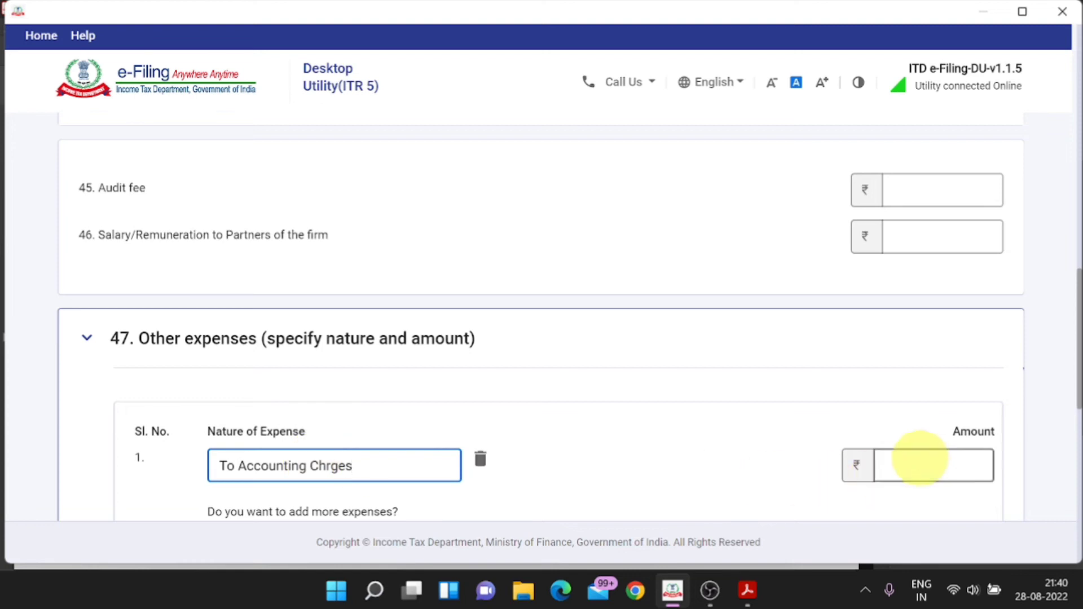
pyautogui.hotkey('alt', 'Tab')
pyautogui.hotkey('alt', 'Tab')
pyautogui.click(923, 461)
pyautogui.write('60000')
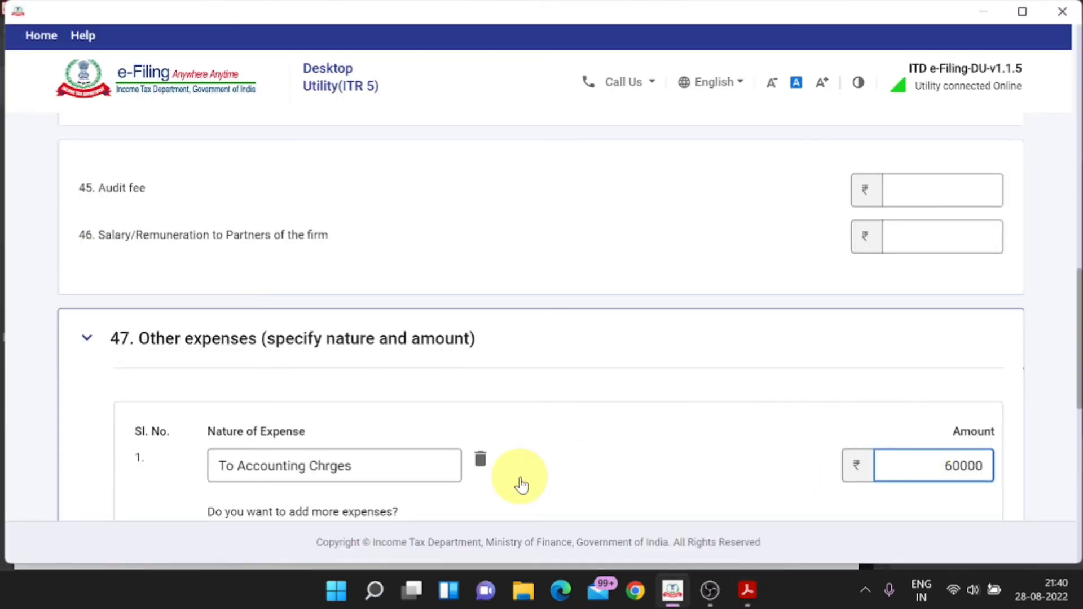
pyautogui.press('Tab')
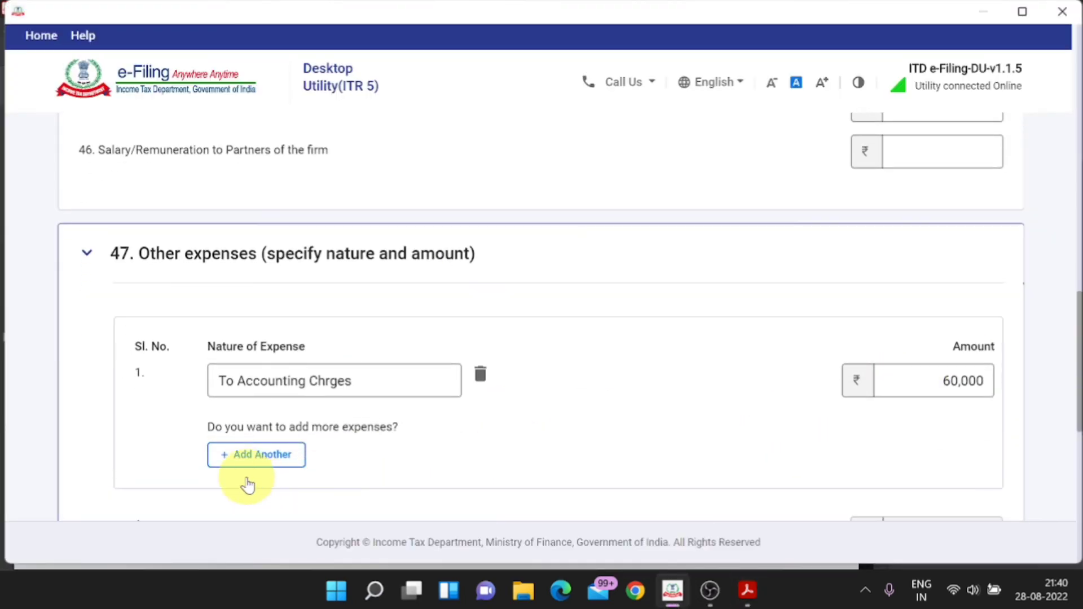
# Step: Add row 2 with To Misc Exp. pasted from the P&L and amount 1,34,141
pyautogui.click(254, 460)
pyautogui.hotkey('alt', 'Tab')
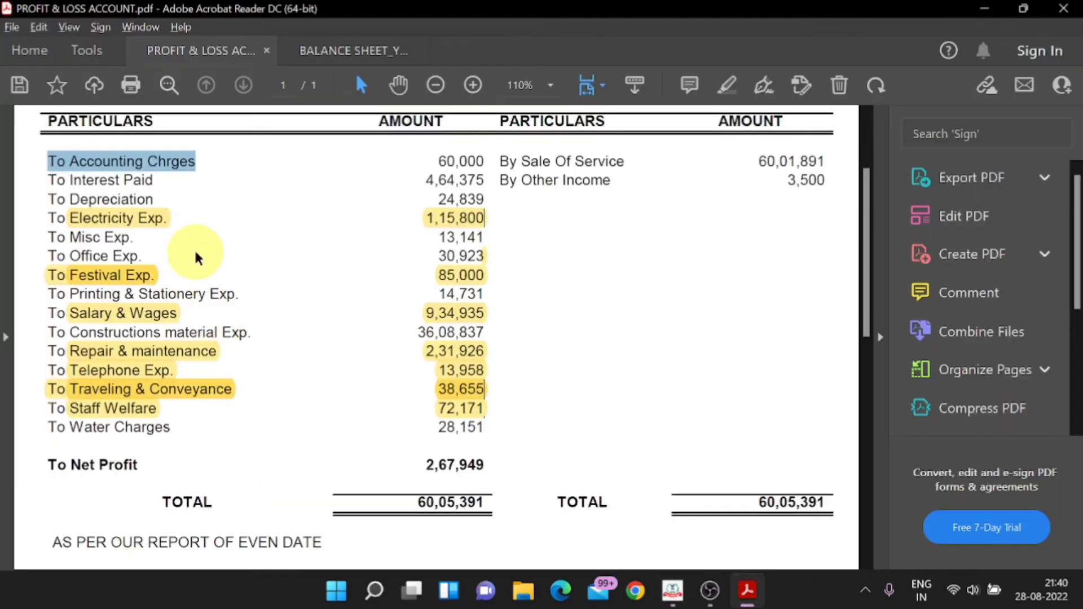
pyautogui.hotkey('alt', 'Tab')
pyautogui.scroll(-6, 406, 367)
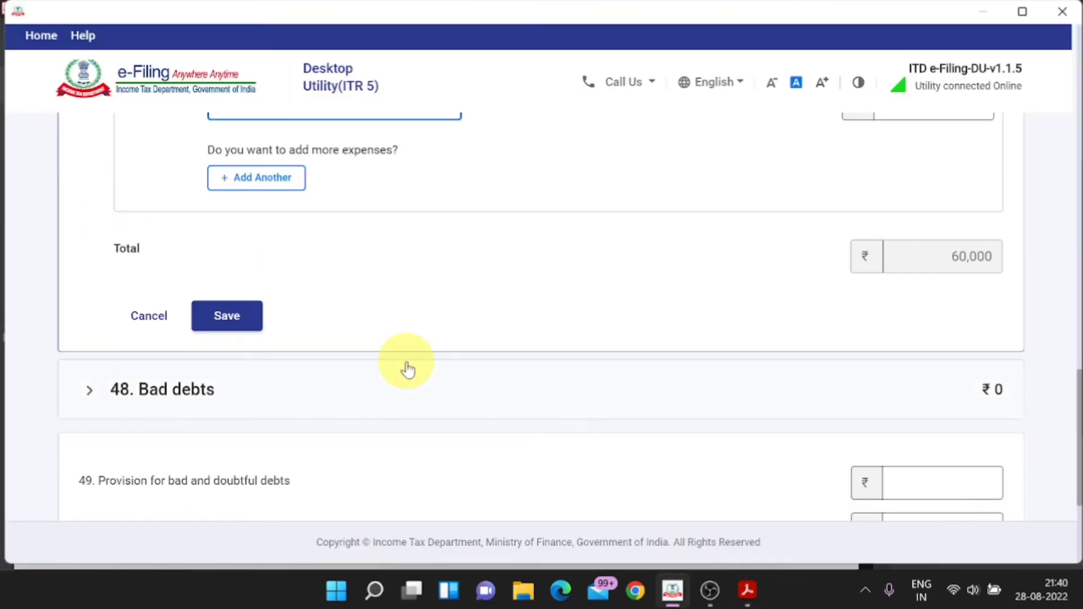
pyautogui.scroll(-3, 408, 370)
pyautogui.scroll(7, 408, 367)
pyautogui.hotkey('alt', 'Tab')
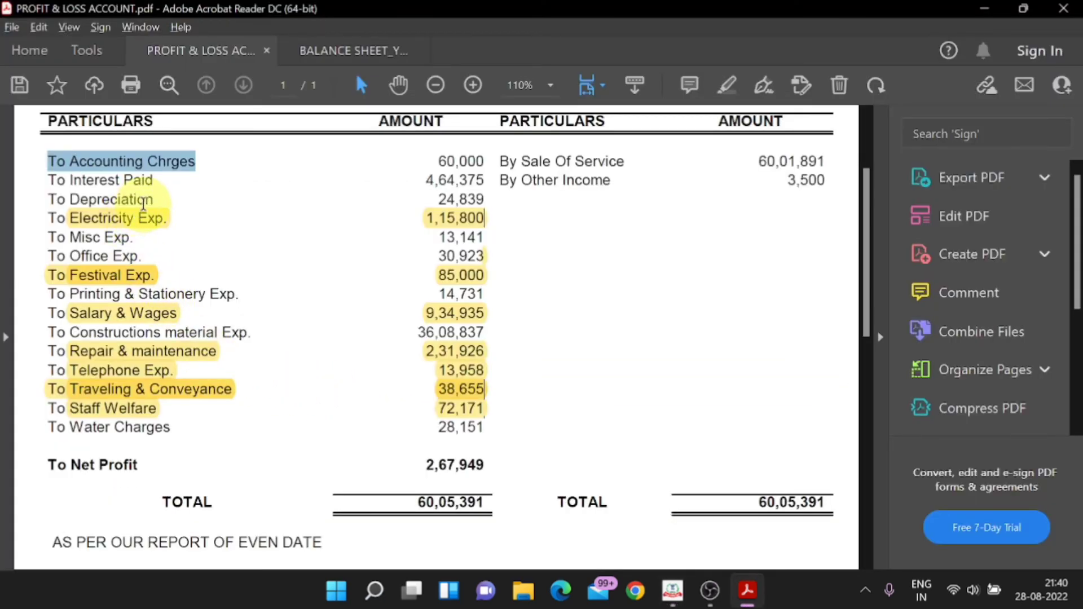
pyautogui.moveTo(130, 237); pyautogui.dragTo(59, 238)
pyautogui.hotkey('ctrl', 'c')
pyautogui.hotkey('alt', 'Tab')
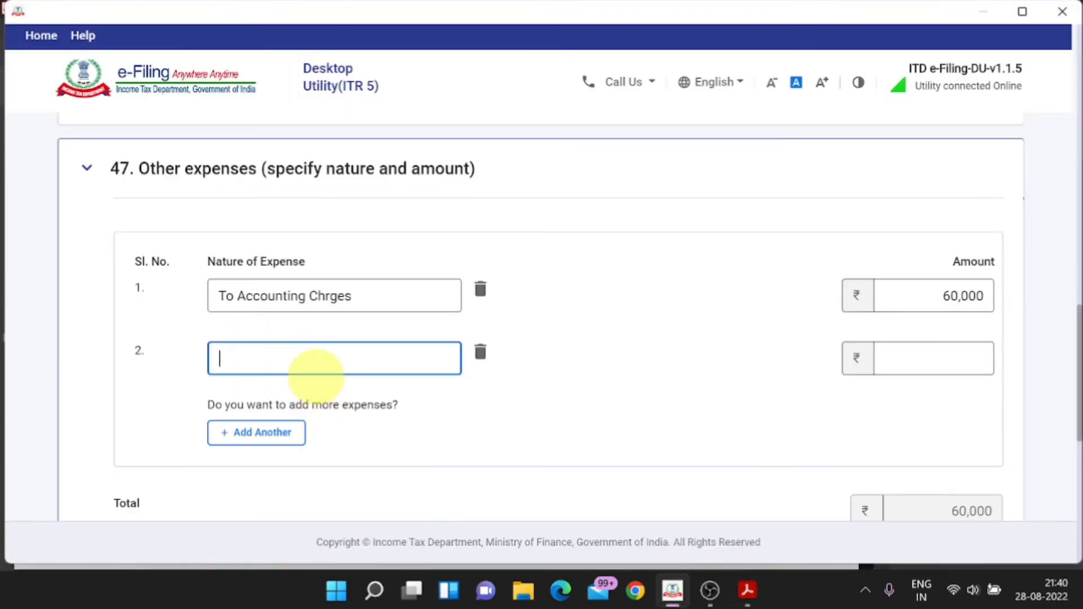
pyautogui.hotkey('ctrl', 'v')
pyautogui.hotkey('alt', 'Tab')
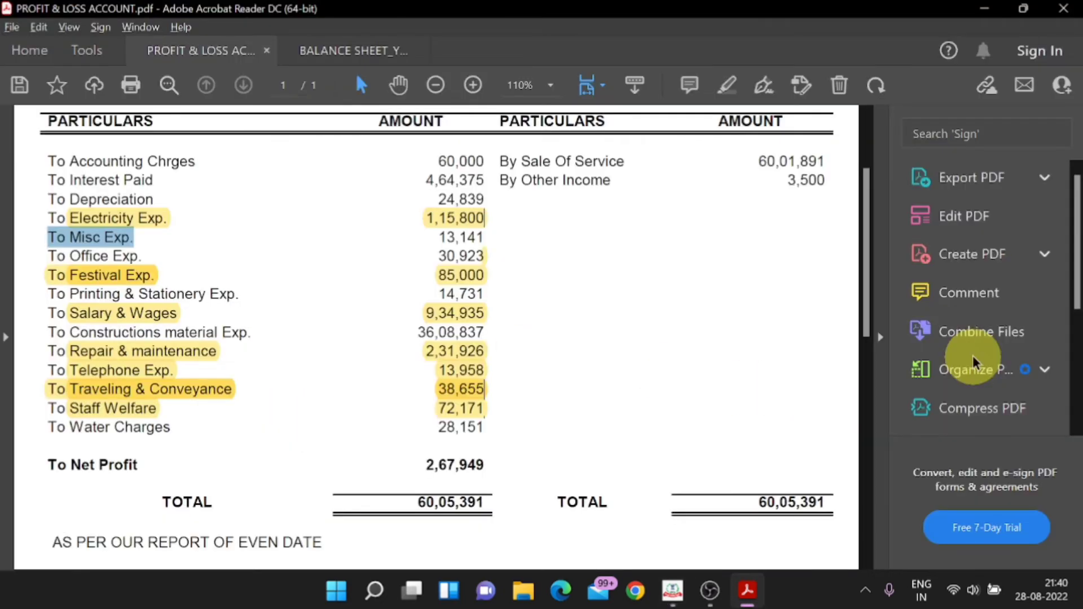
pyautogui.hotkey('alt', 'Tab')
pyautogui.click(973, 356)
pyautogui.write('1341')
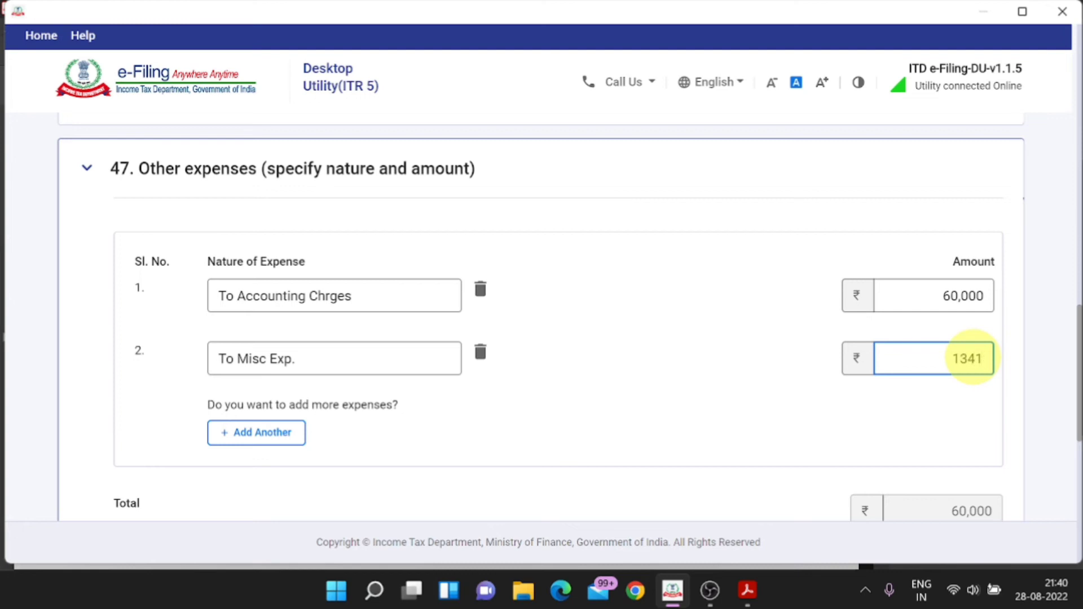
pyautogui.write('41')
# Step: Add row 3 for Office Exp. with amount 30,823
pyautogui.click(256, 432)
pyautogui.hotkey('alt', 'Tab')
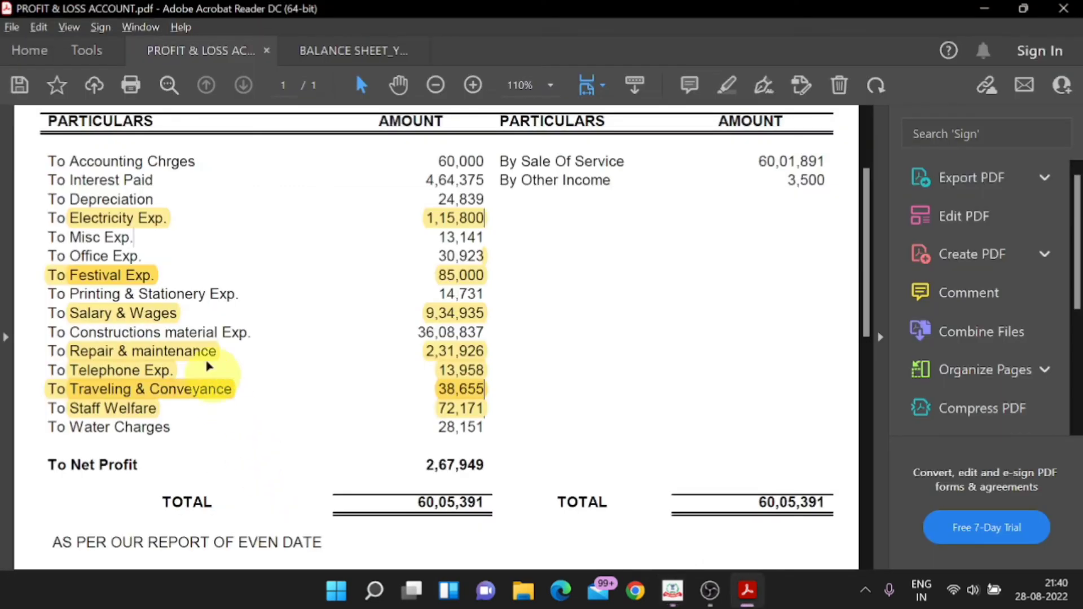
pyautogui.moveTo(144, 257); pyautogui.dragTo(48, 257)
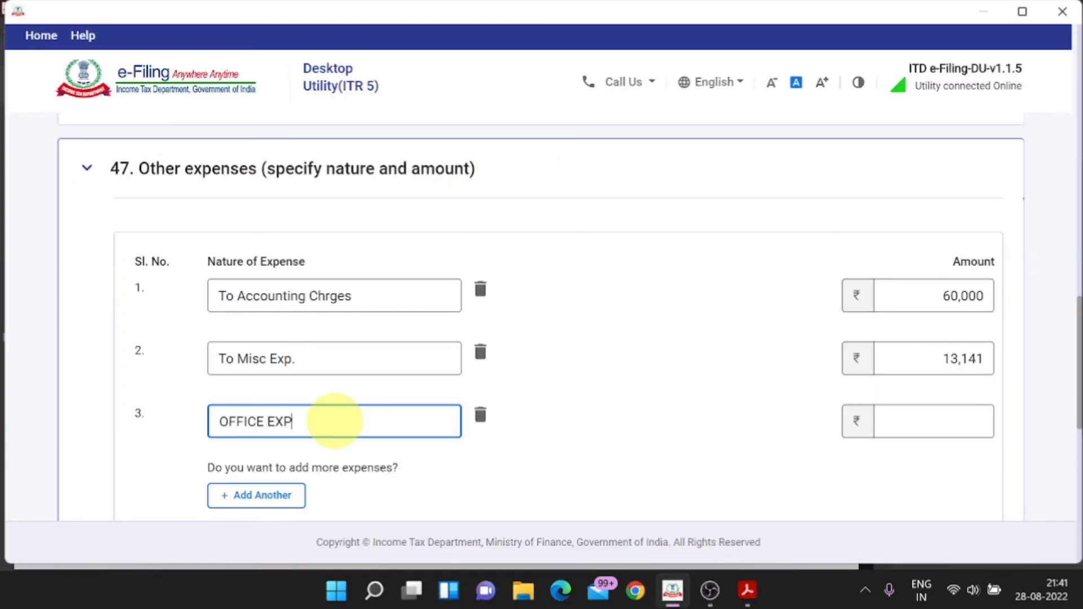
pyautogui.write('EXP.')
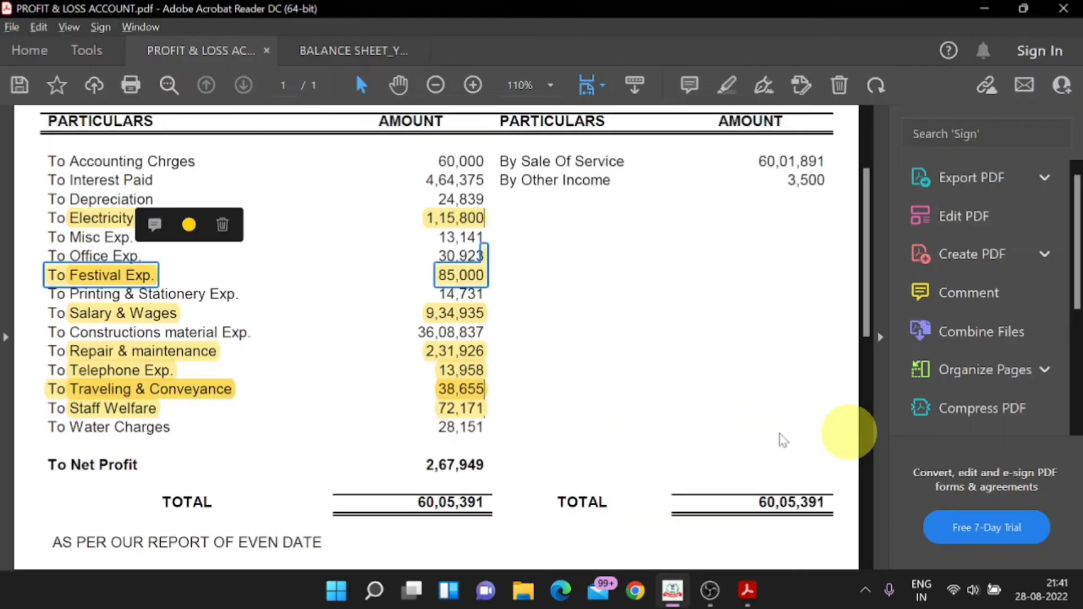
pyautogui.hotkey('alt', 'Tab')
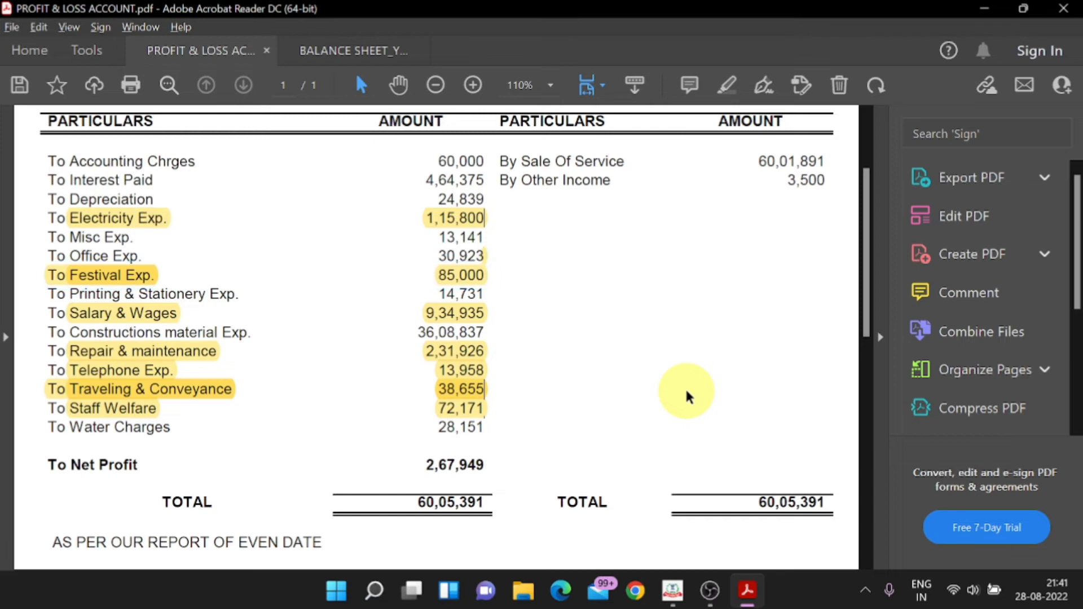
pyautogui.hotkey('alt', 'Tab')
pyautogui.write('3')
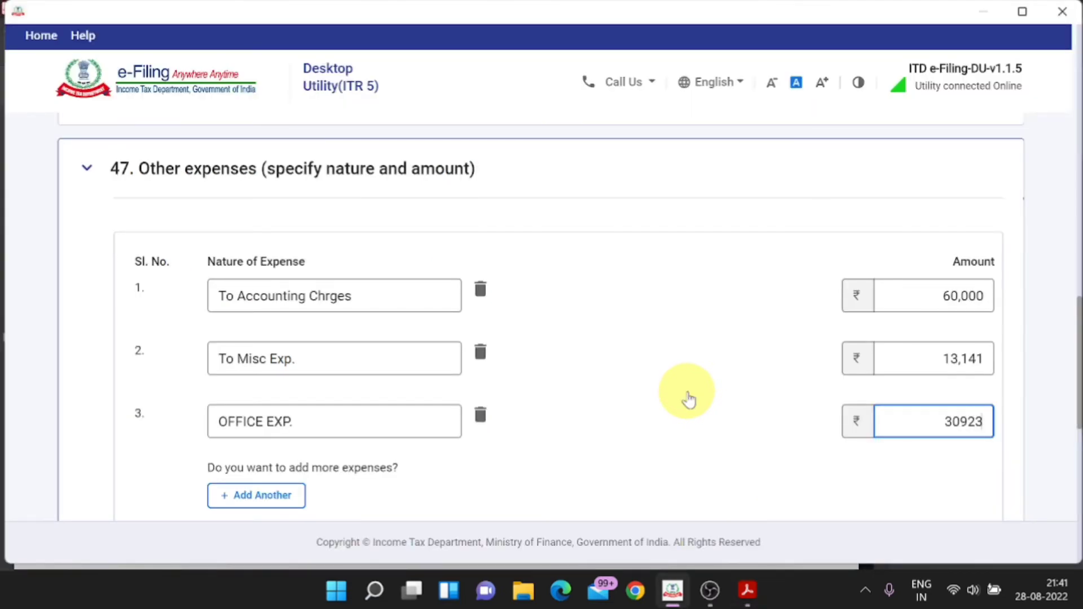
pyautogui.write('0823')
# Step: Add row 4 and paste Constructions material Exp. copied from the P&L
pyautogui.hotkey('alt', 'Tab')
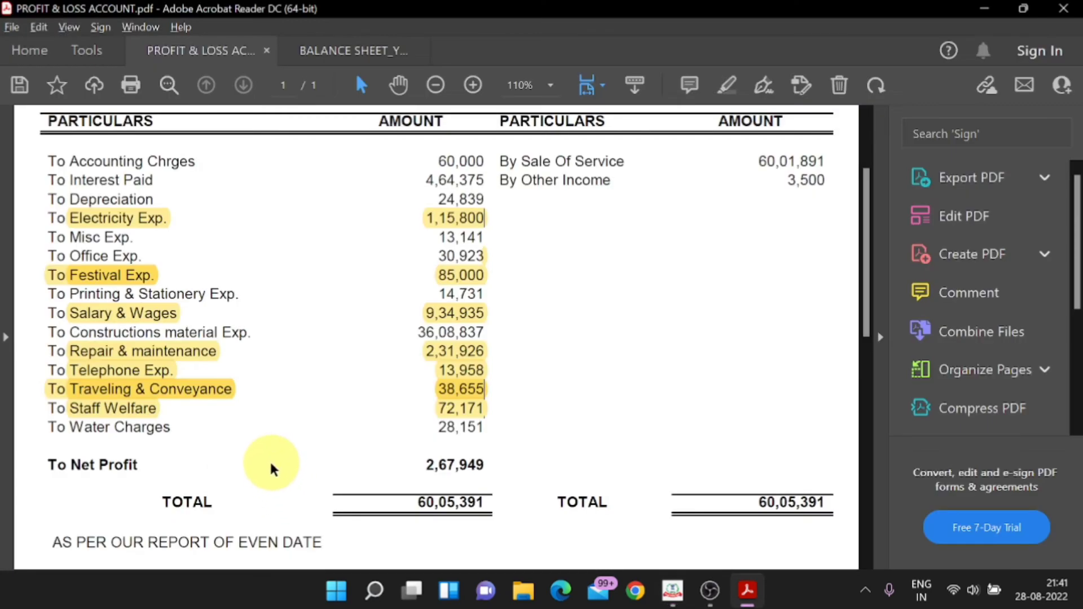
pyautogui.moveTo(252, 333); pyautogui.dragTo(68, 331)
pyautogui.hotkey('ctrl', 'c')
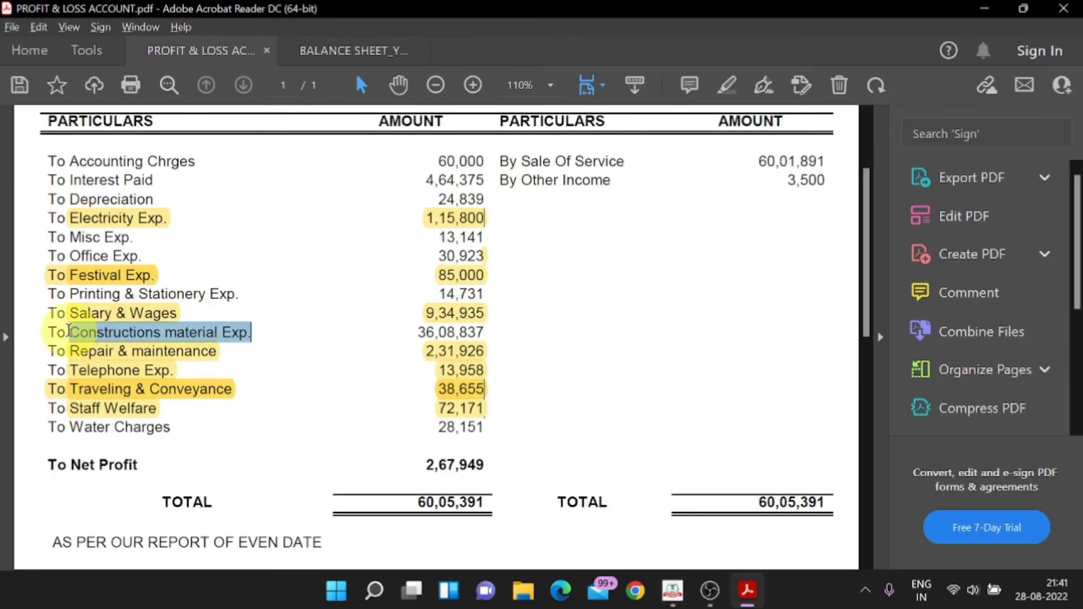
pyautogui.hotkey('alt', 'Tab')
pyautogui.click(242, 494)
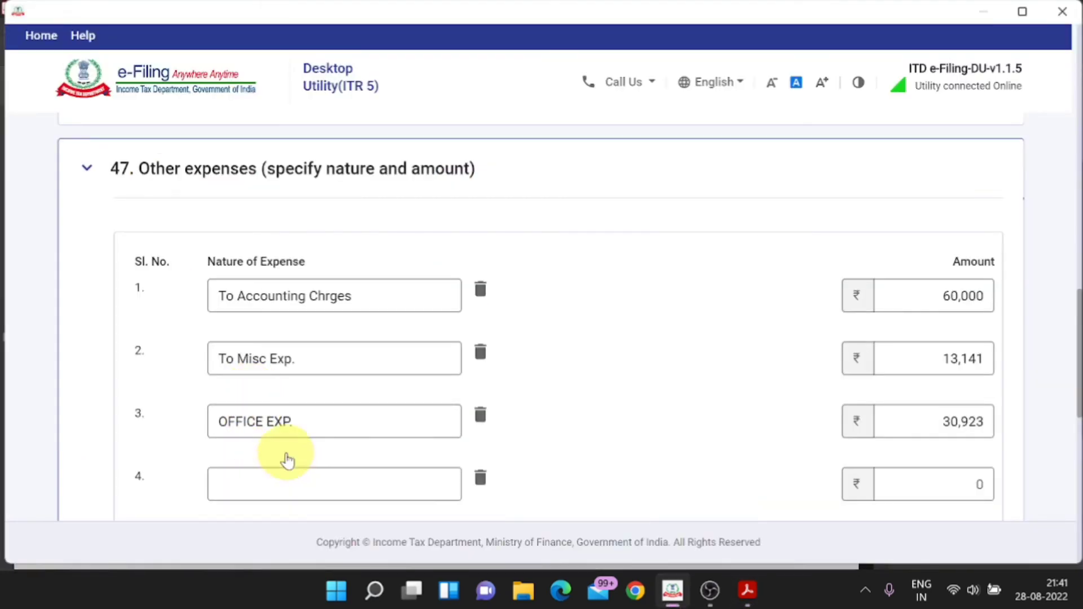
pyautogui.click(273, 476)
pyautogui.hotkey('ctrl', 'v')
# Step: Enter 36,08,837 as the Constructions material Exp. amount in row 4
pyautogui.click(863, 500)
pyautogui.hotkey('alt', 'Tab')
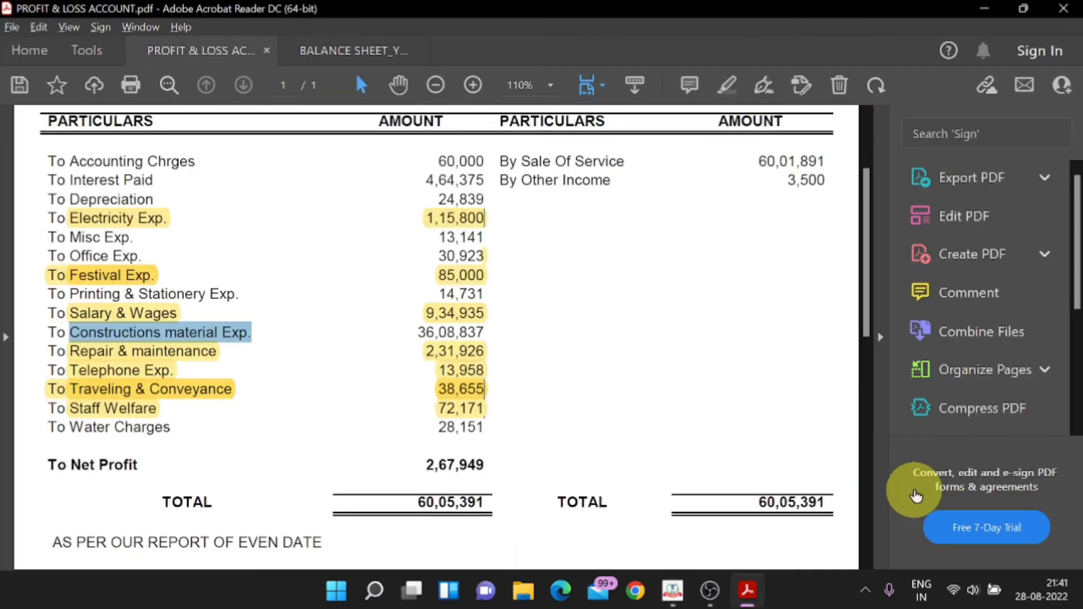
pyautogui.hotkey('alt', 'Tab')
pyautogui.write('36')
pyautogui.hotkey('alt', 'Tab')
pyautogui.hotkey('alt', 'Tab')
pyautogui.write('088')
pyautogui.hotkey('alt', 'Tab')
pyautogui.click(747, 389)
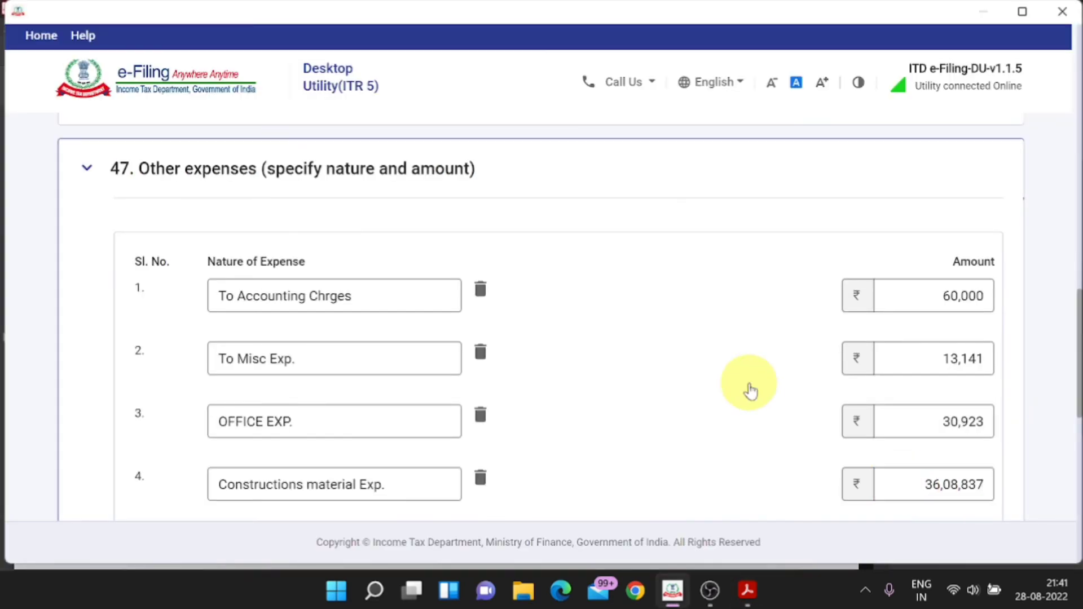
pyautogui.hotkey('alt', 'Tab')
pyautogui.hotkey('alt', 'Tab')
pyautogui.hotkey('alt', 'Tab')
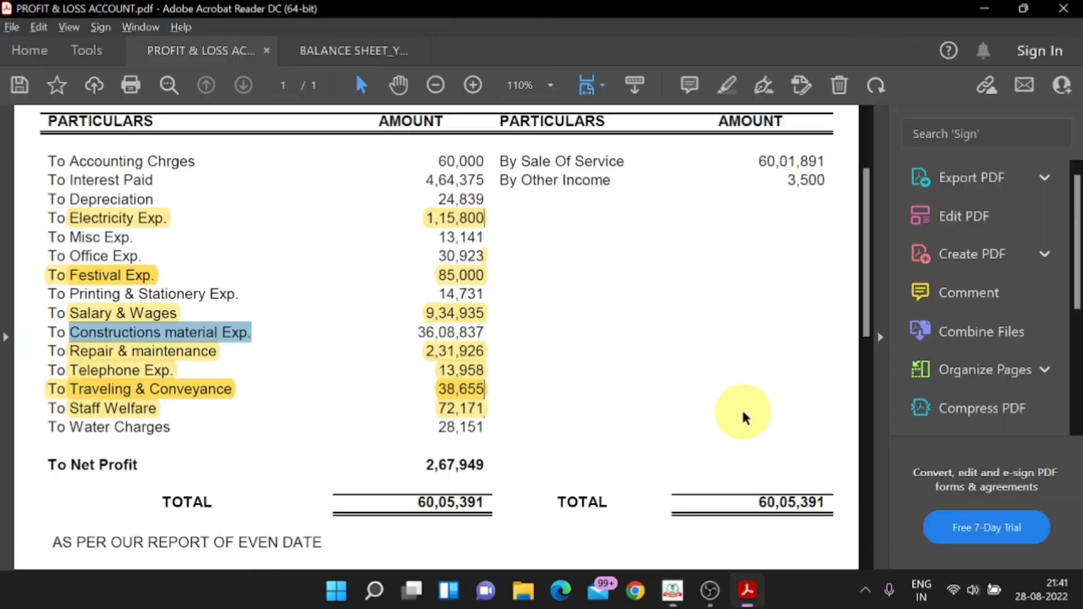
pyautogui.click(403, 412)
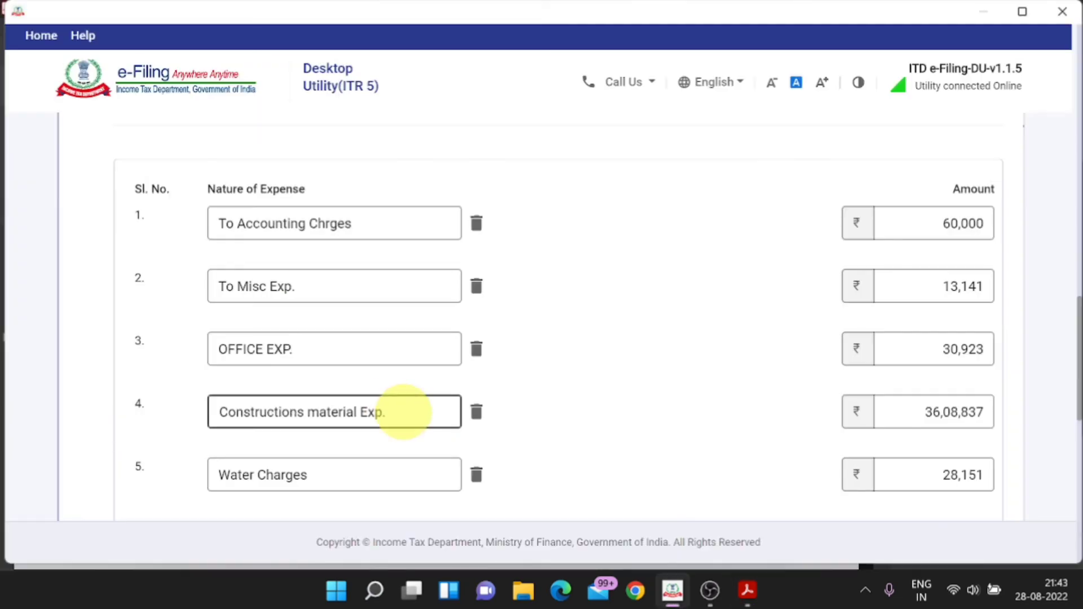
pyautogui.click(521, 442)
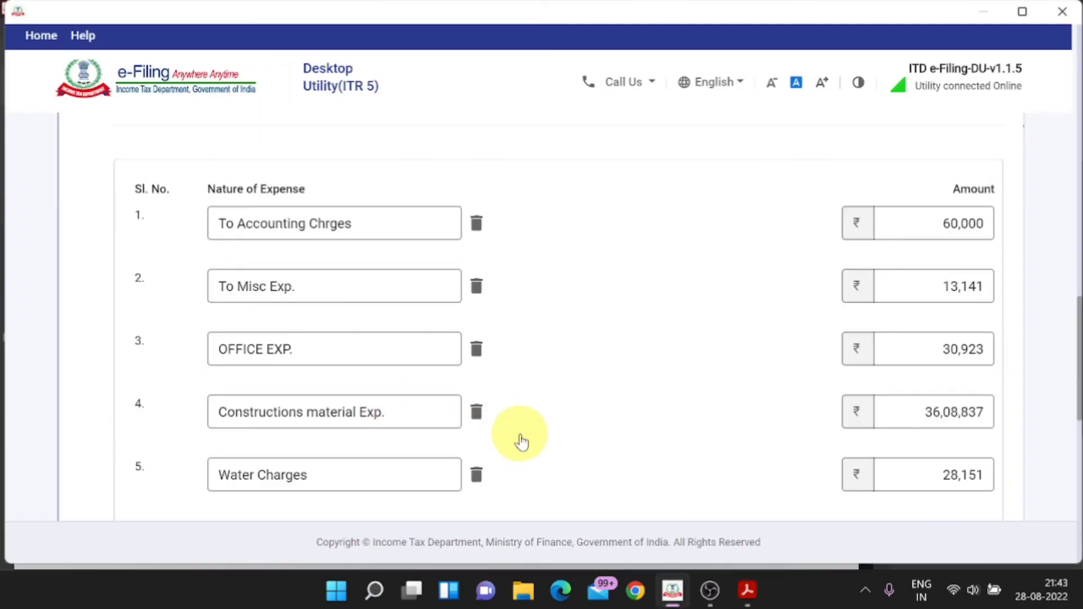
# Step: Add row 6 with To Printing & Stationery Exp. and amount 14,731
pyautogui.scroll(-2, 521, 442)
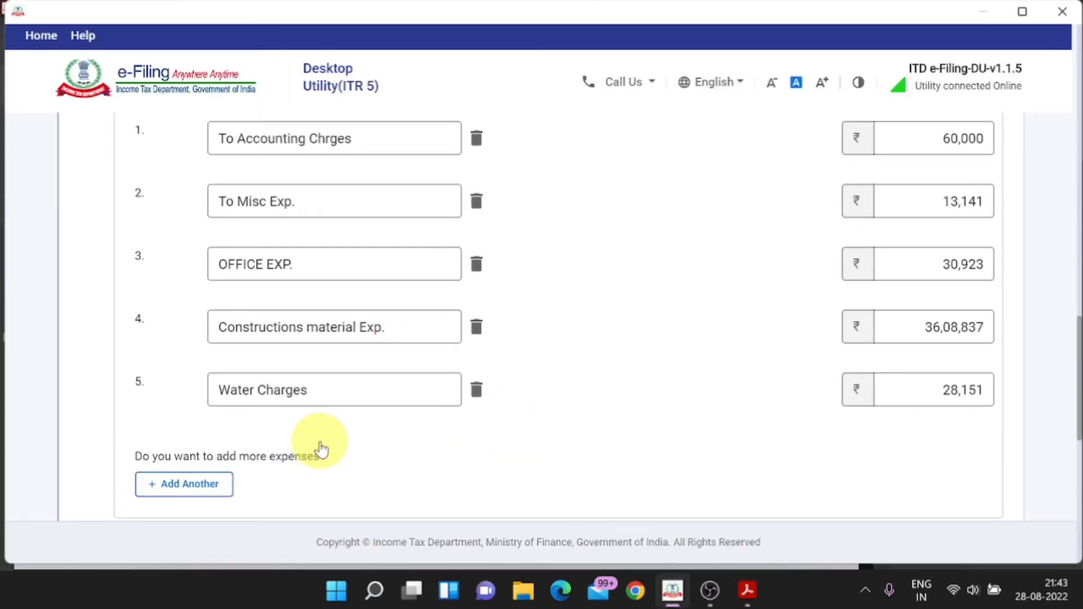
pyautogui.click(223, 483)
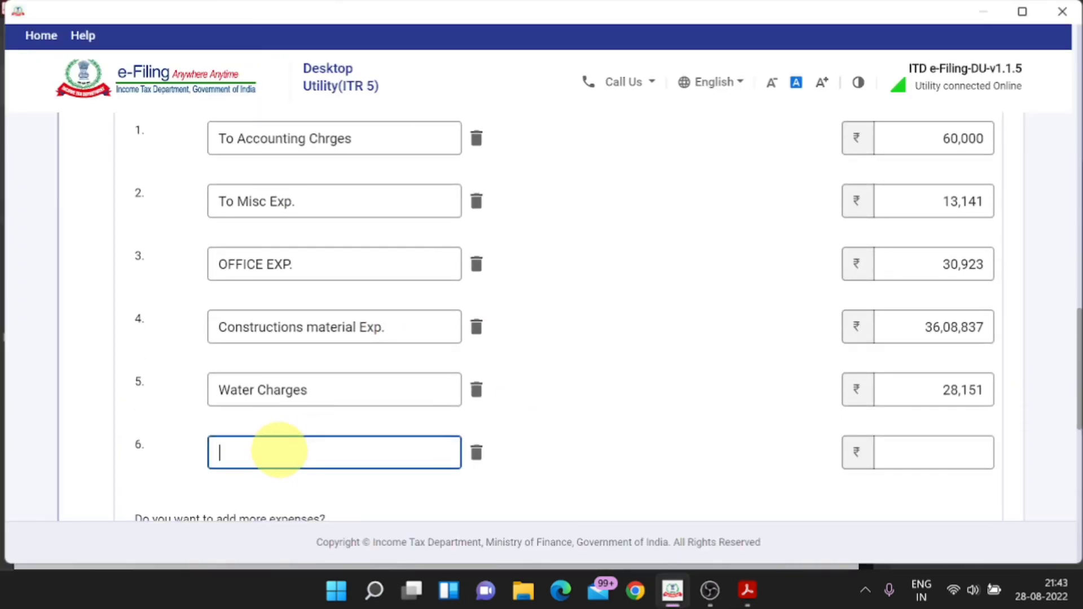
pyautogui.hotkey('alt', 'Tab')
pyautogui.moveTo(239, 293); pyautogui.dragTo(48, 294)
pyautogui.hotkey('ctrl', 'c')
pyautogui.hotkey('alt', 'Tab')
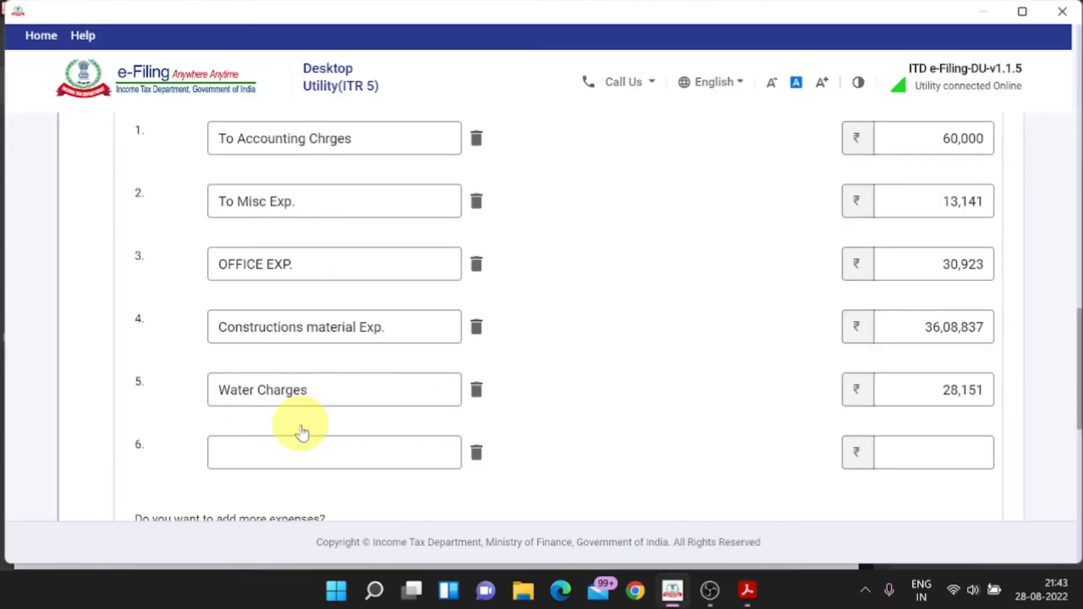
pyautogui.click(287, 450)
pyautogui.hotkey('ctrl', 'v')
pyautogui.hotkey('alt', 'Tab')
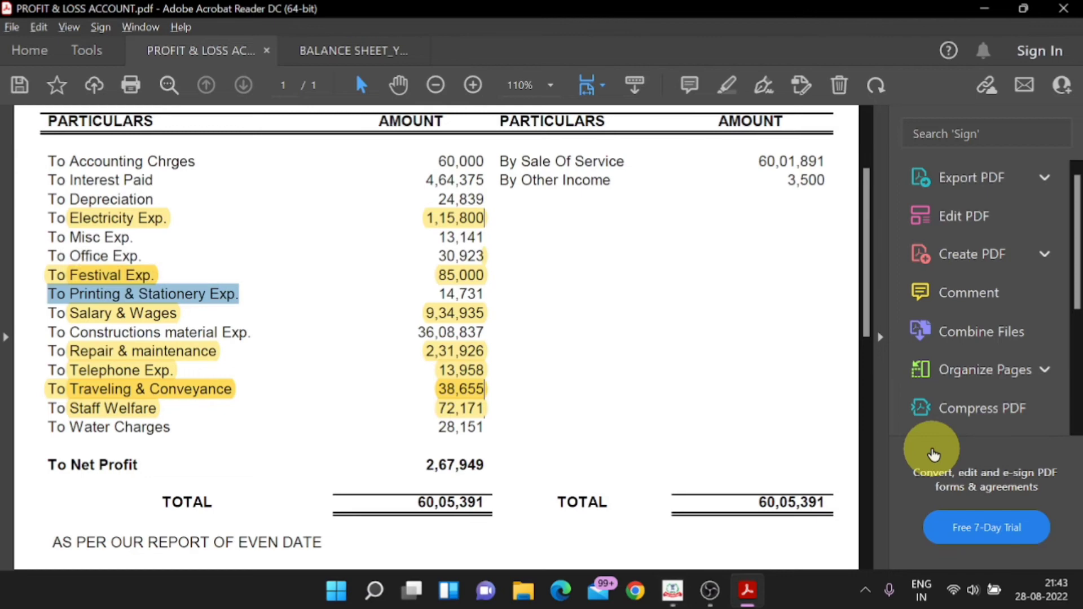
pyautogui.hotkey('alt', 'Tab')
pyautogui.click(931, 451)
pyautogui.write('14731')
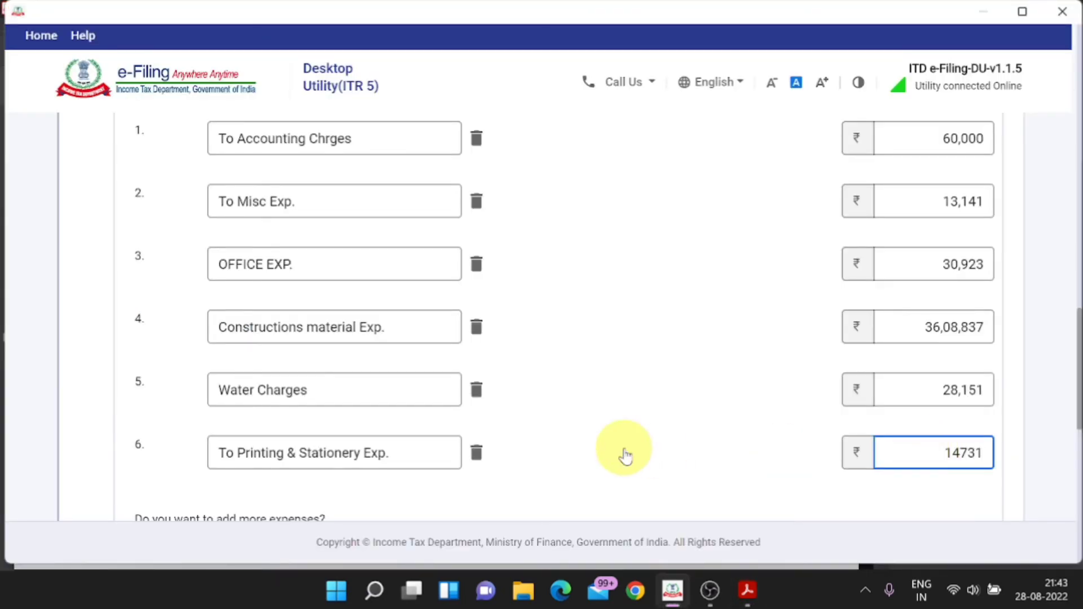
pyautogui.click(624, 452)
pyautogui.scroll(-4, 624, 452)
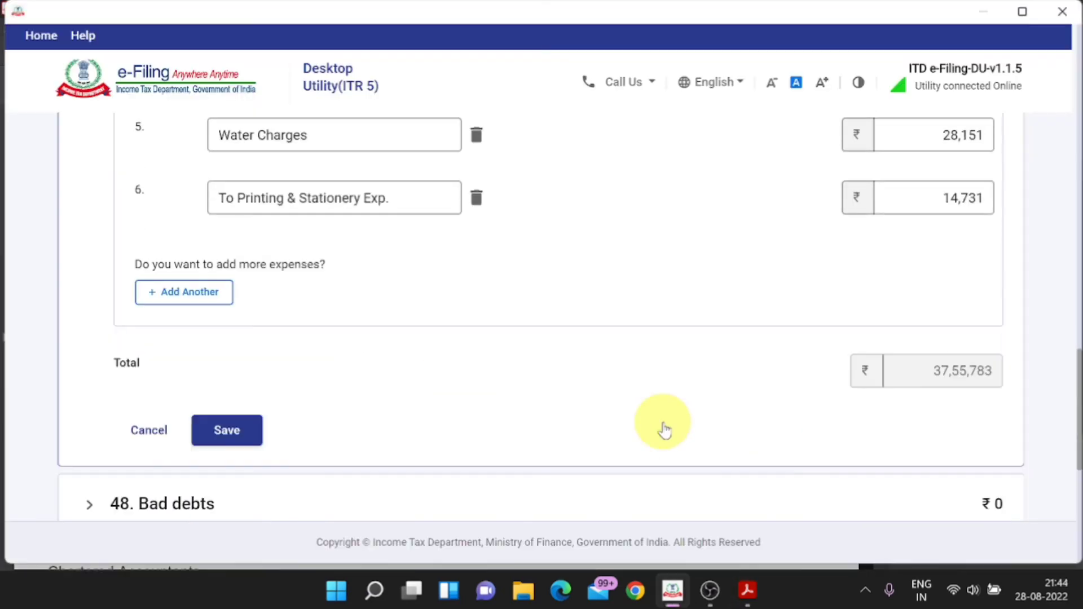
# Step: Save the Other expenses list and add the debits back to the P&L
pyautogui.click(225, 435)
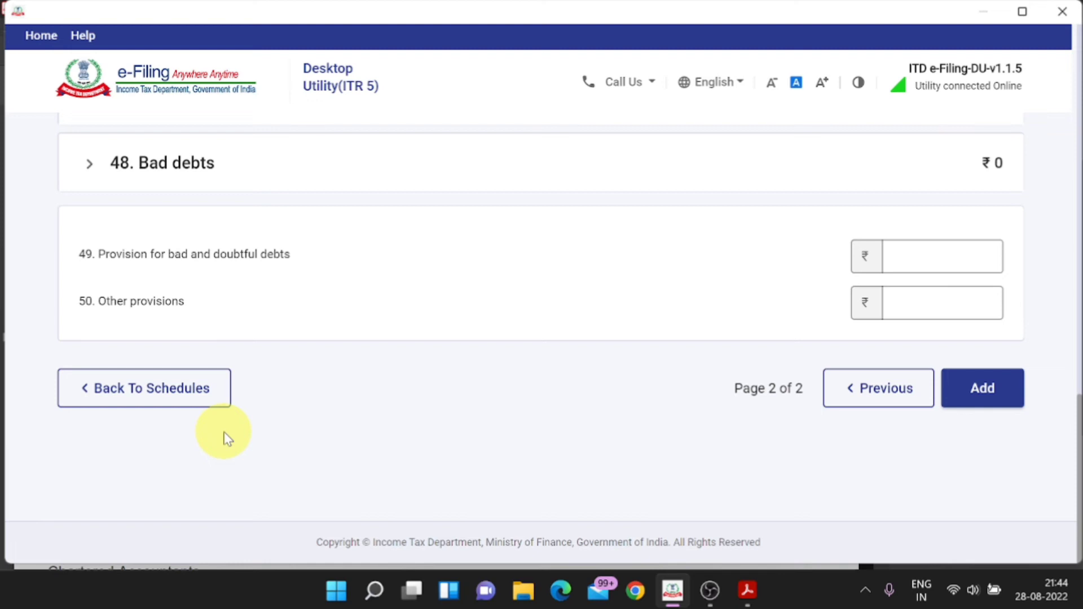
pyautogui.click(987, 398)
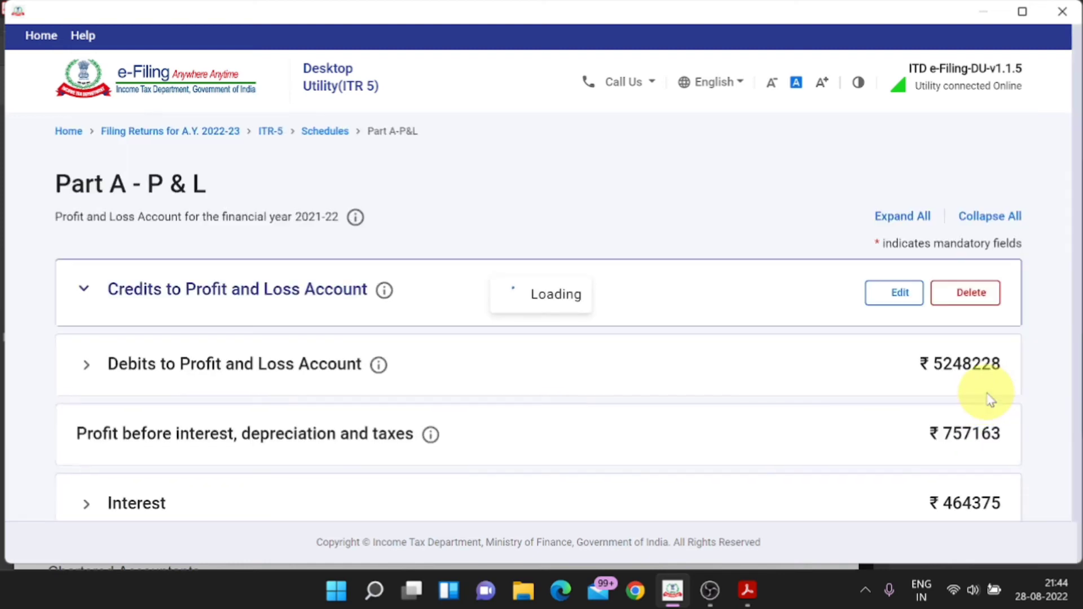
pyautogui.scroll(-7, 738, 395)
pyautogui.scroll(-3, 738, 395)
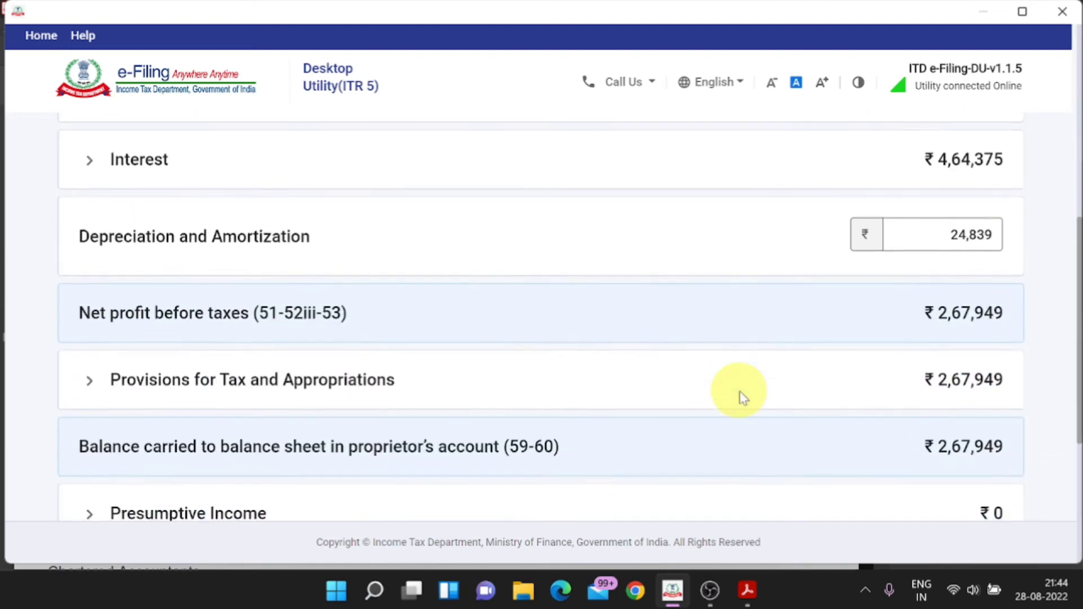
# Step: Check net profit 2,67,949 against the PDF and confirm the P&L schedule
pyautogui.hotkey('alt', 'Tab')
pyautogui.hotkey('alt', 'Tab')
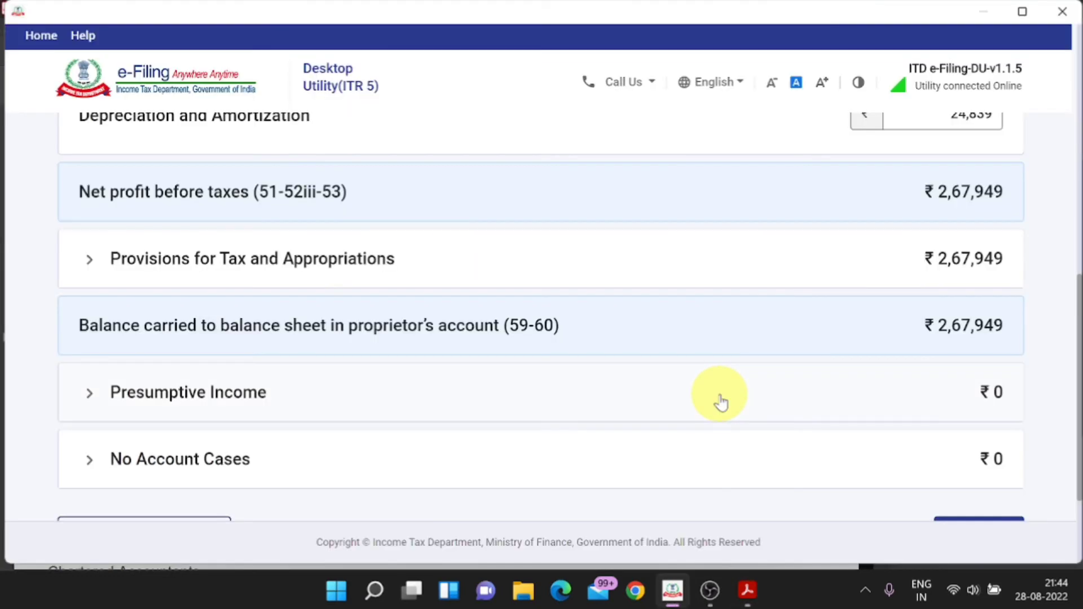
pyautogui.hotkey('alt', 'Tab')
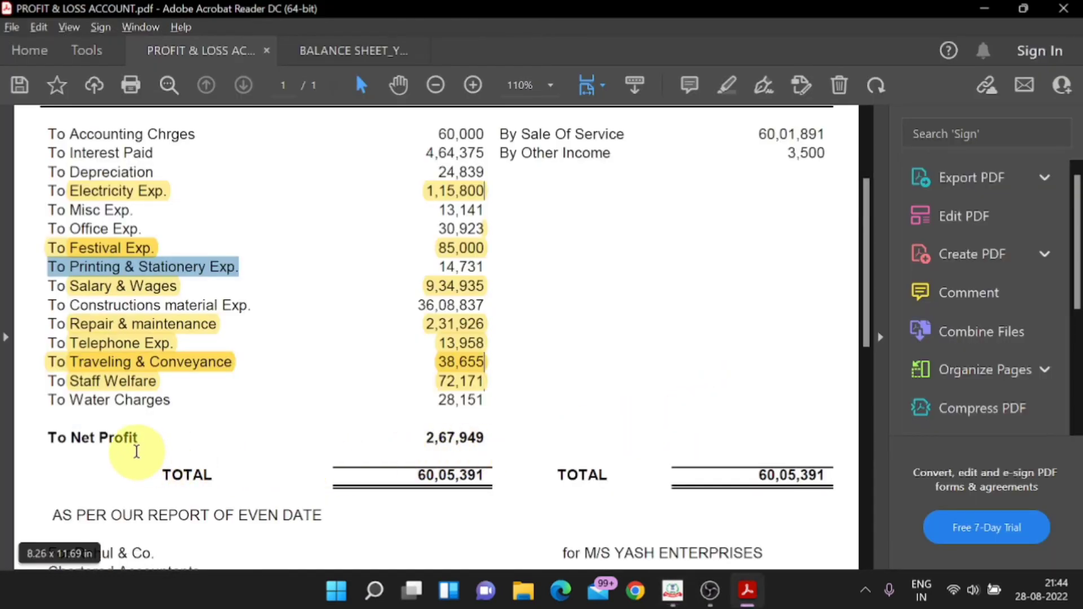
pyautogui.hotkey('alt', 'Tab')
pyautogui.hotkey('alt', 'Tab')
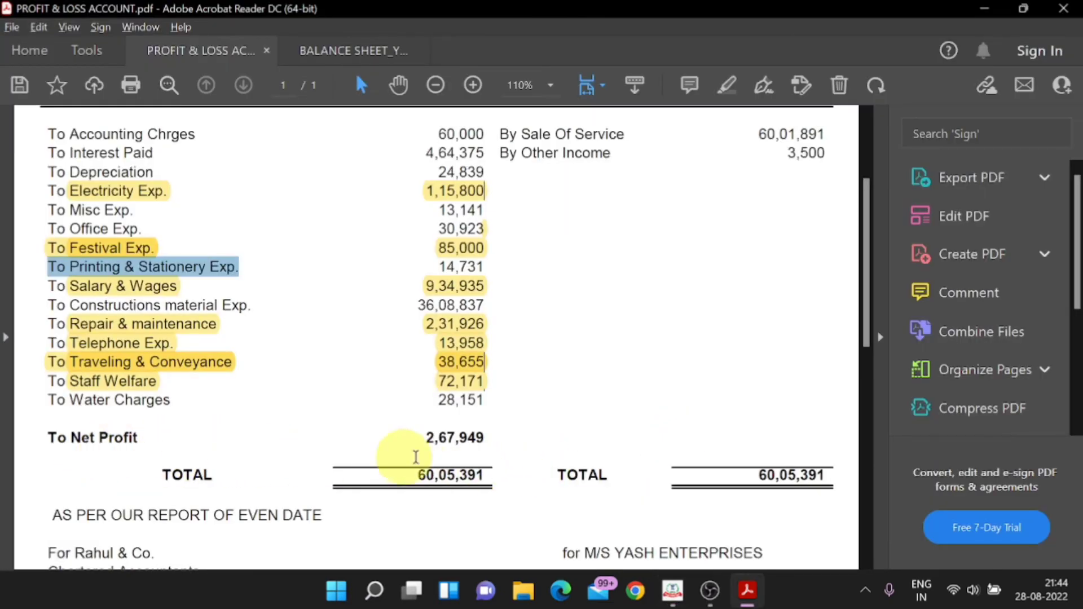
pyautogui.hotkey('alt', 'Tab')
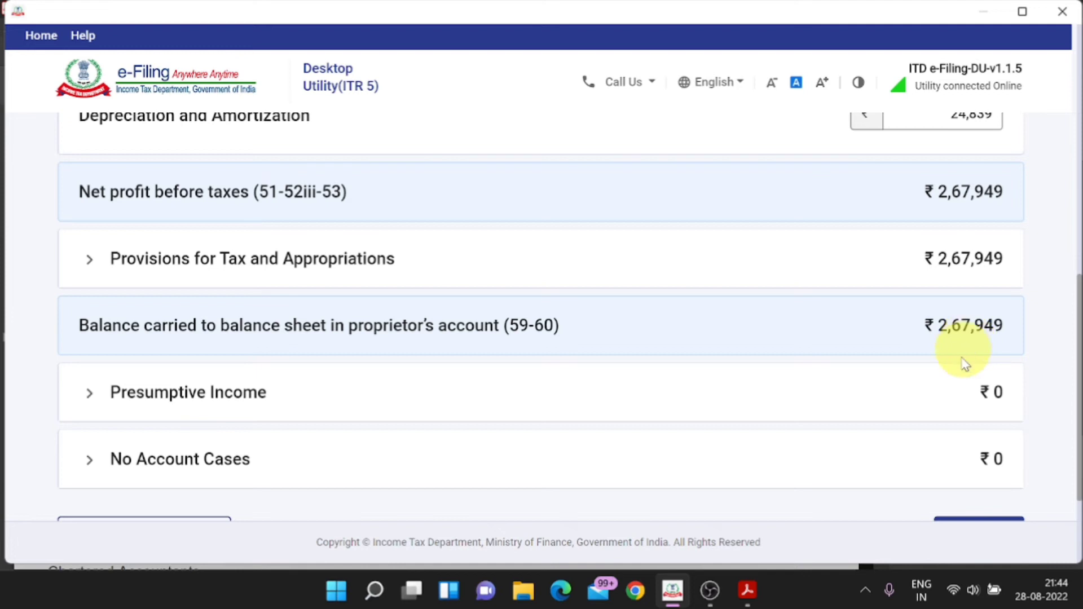
pyautogui.hotkey('alt', 'Tab')
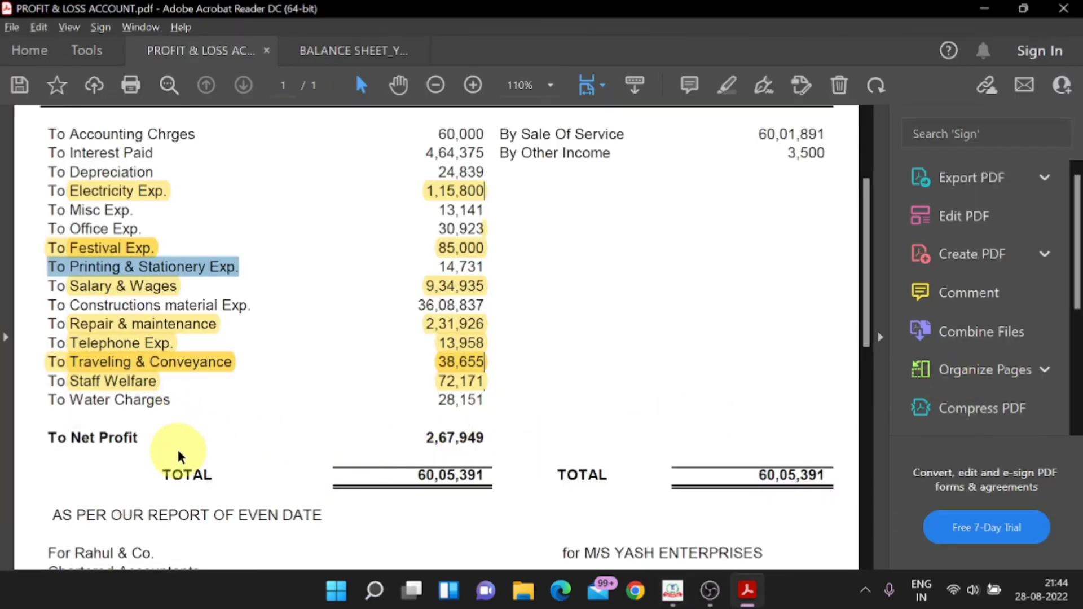
pyautogui.hotkey('alt', 'Tab')
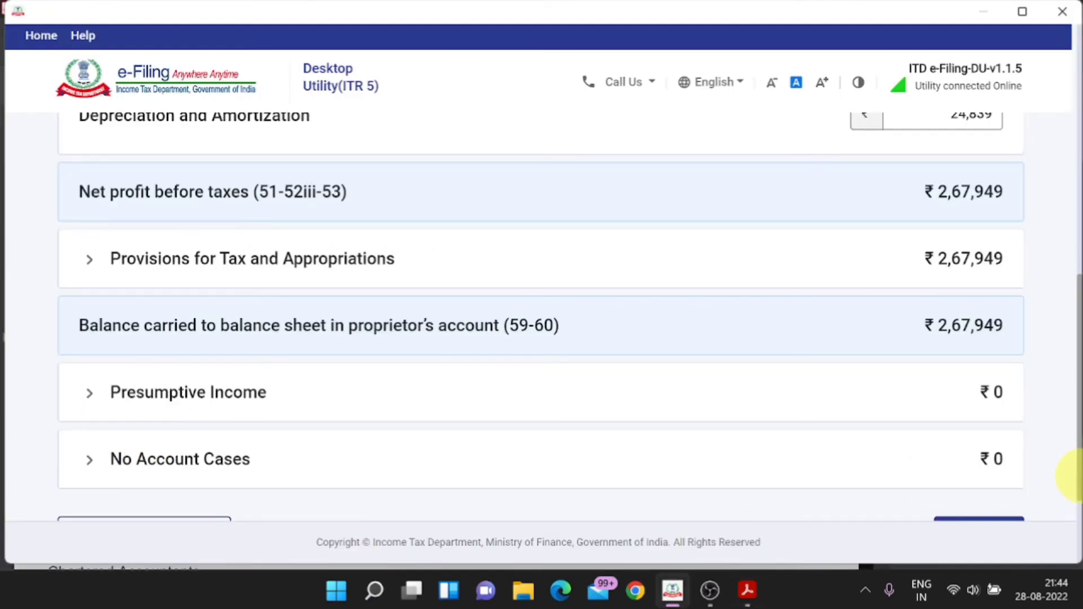
pyautogui.scroll(-1, 1063, 416)
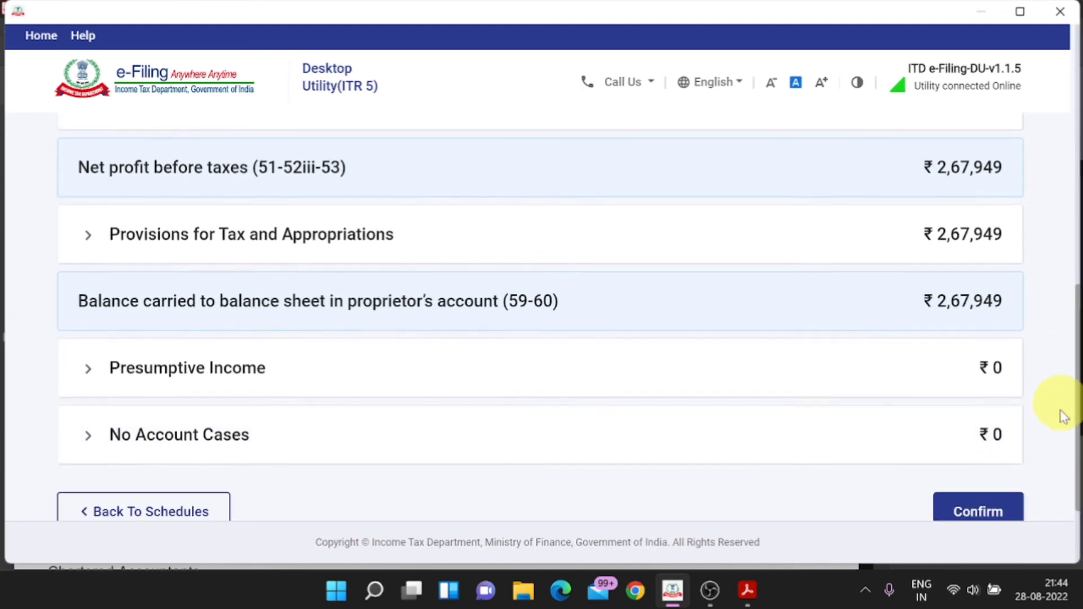
pyautogui.scroll(-3, 1064, 416)
pyautogui.click(991, 435)
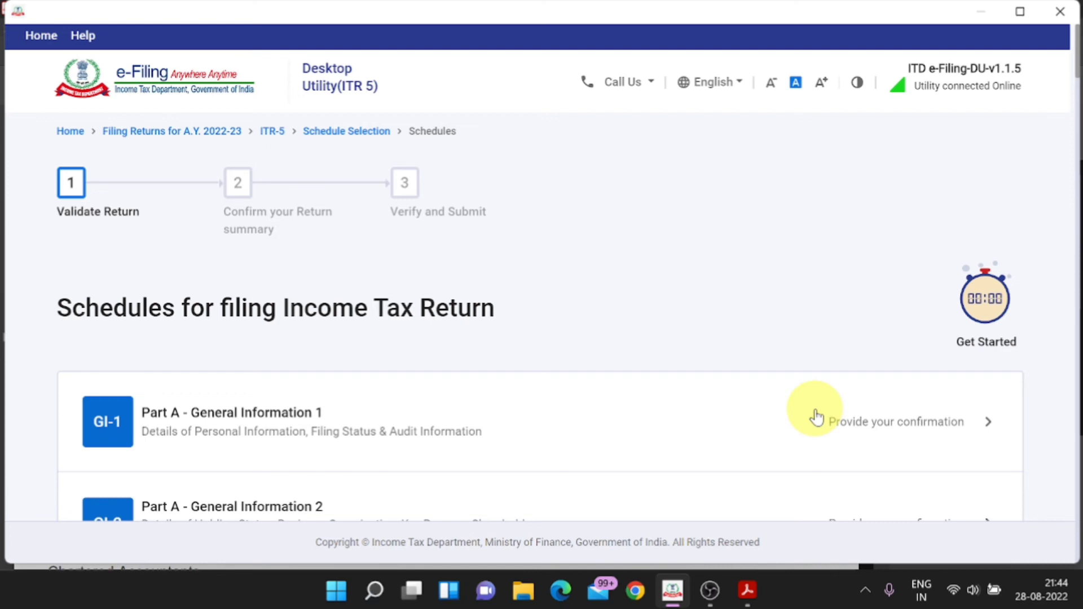
# Step: Open Schedule DPM & DOA from the Schedules list via its confirmation link
pyautogui.scroll(-10, 816, 418)
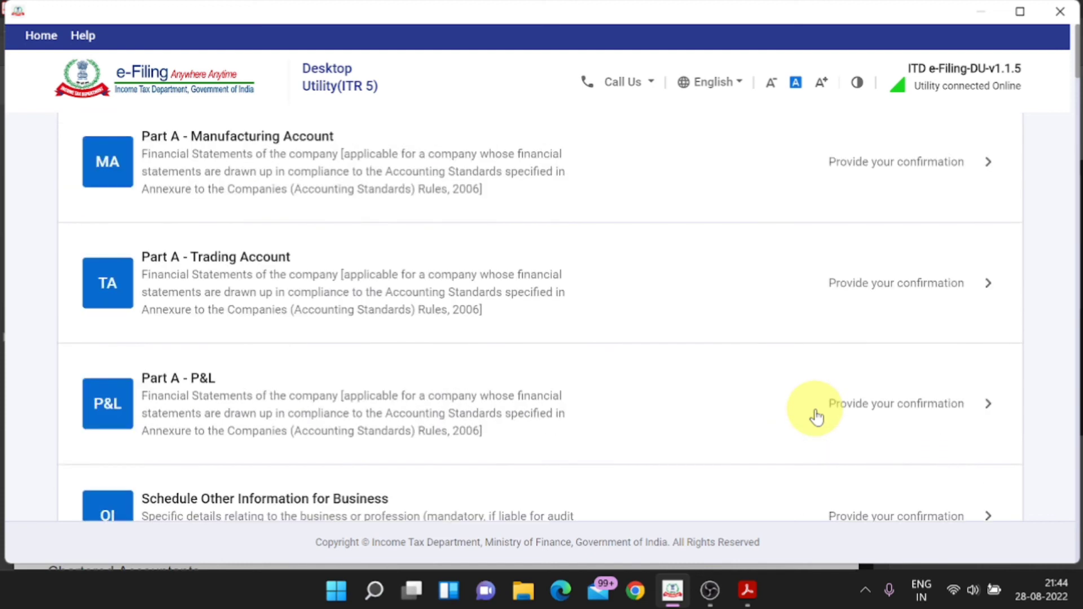
pyautogui.scroll(10, 816, 418)
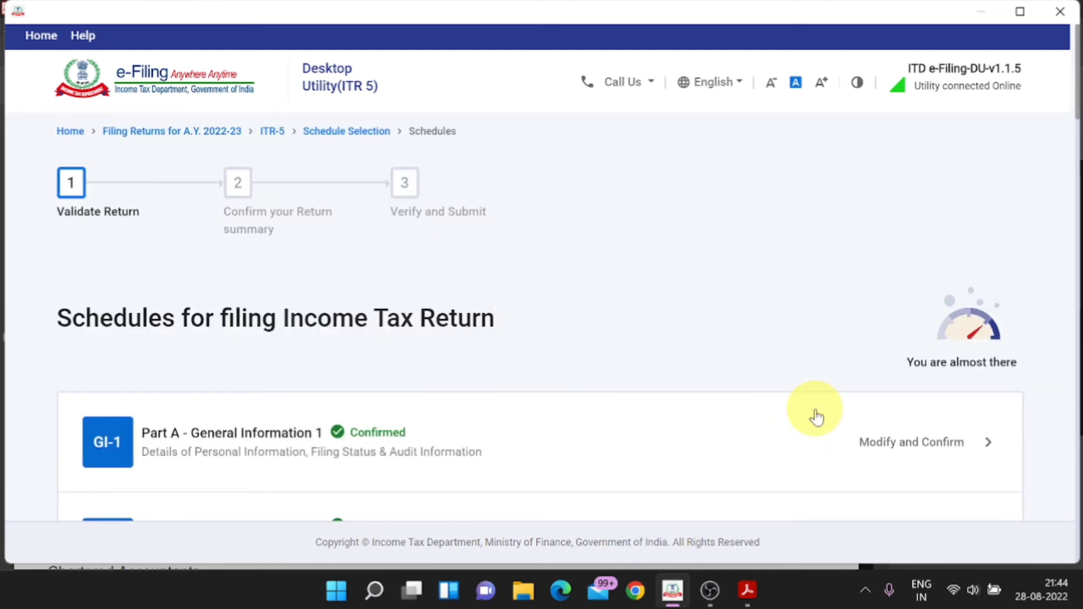
pyautogui.scroll(-5, 816, 418)
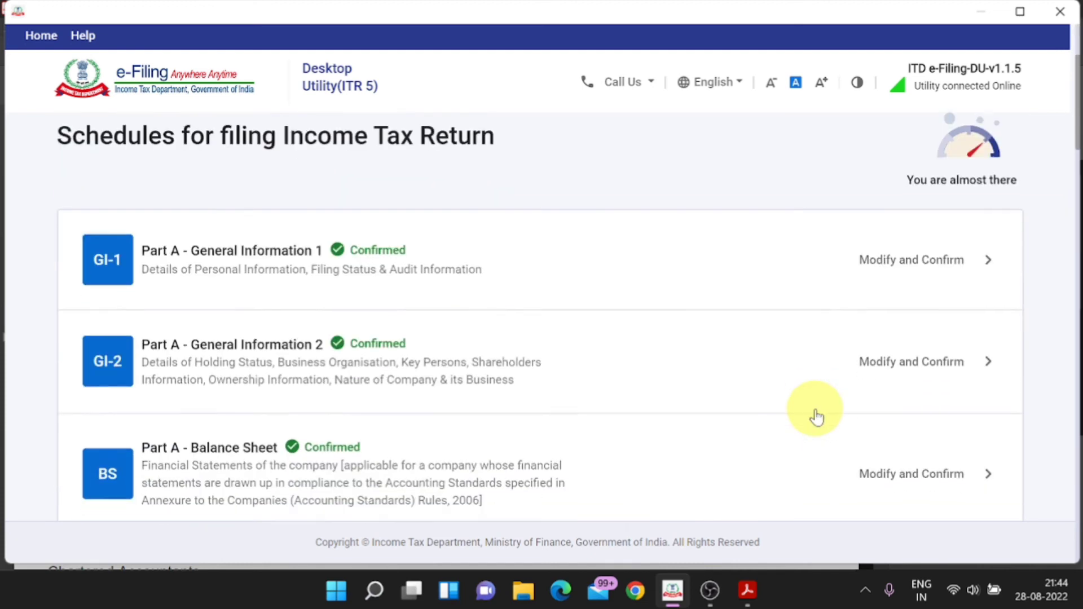
pyautogui.scroll(-8, 816, 418)
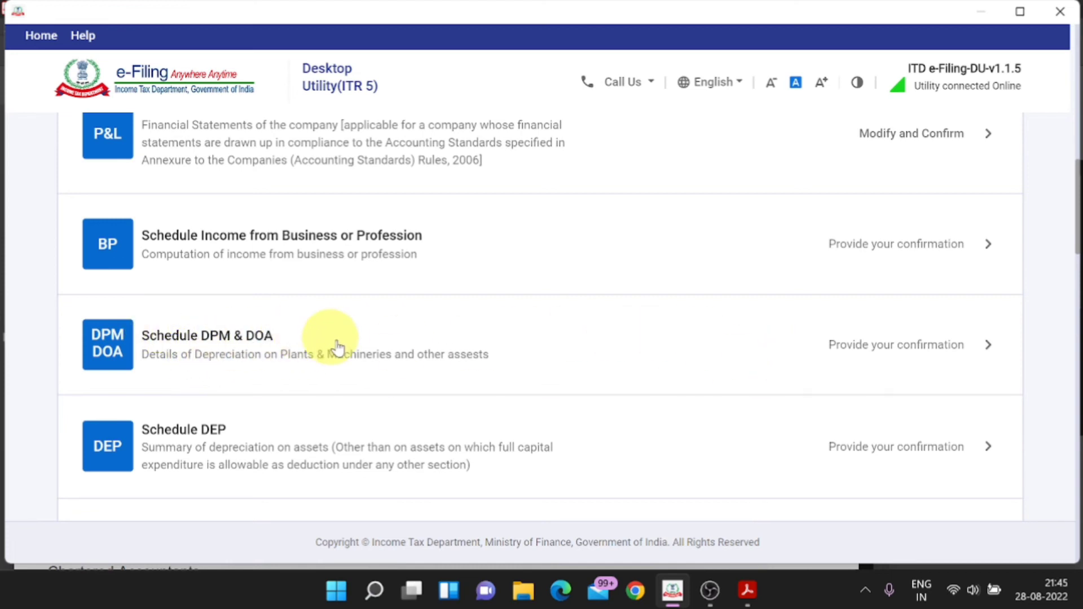
pyautogui.click(962, 353)
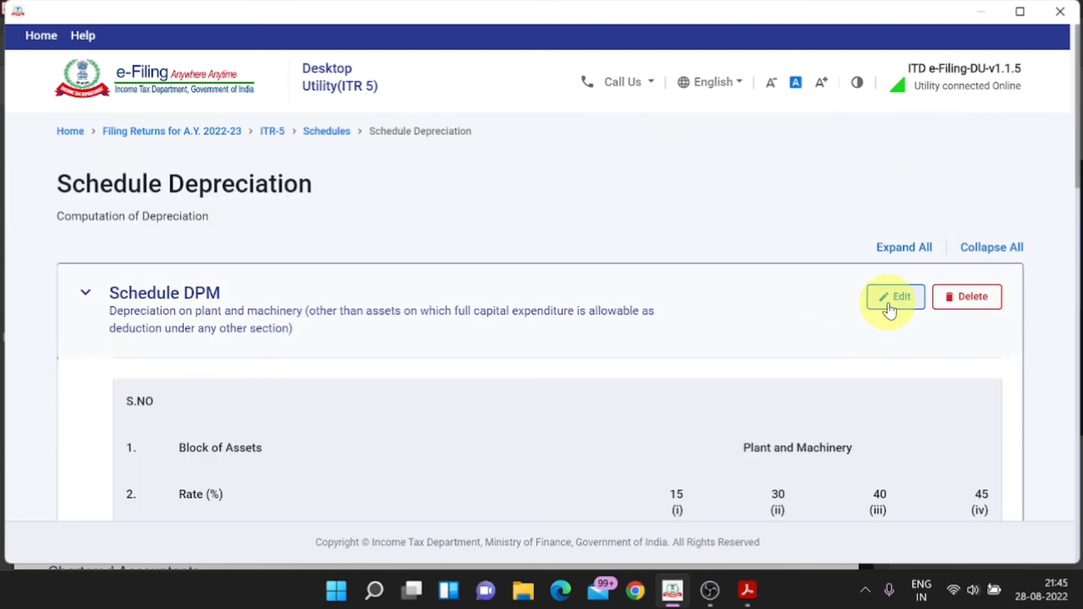
# Step: Edit Schedule DPM and review the 15% block: 4,82,490 WDV, 72,374 depreciation, 4,10,116 closing
pyautogui.click(893, 297)
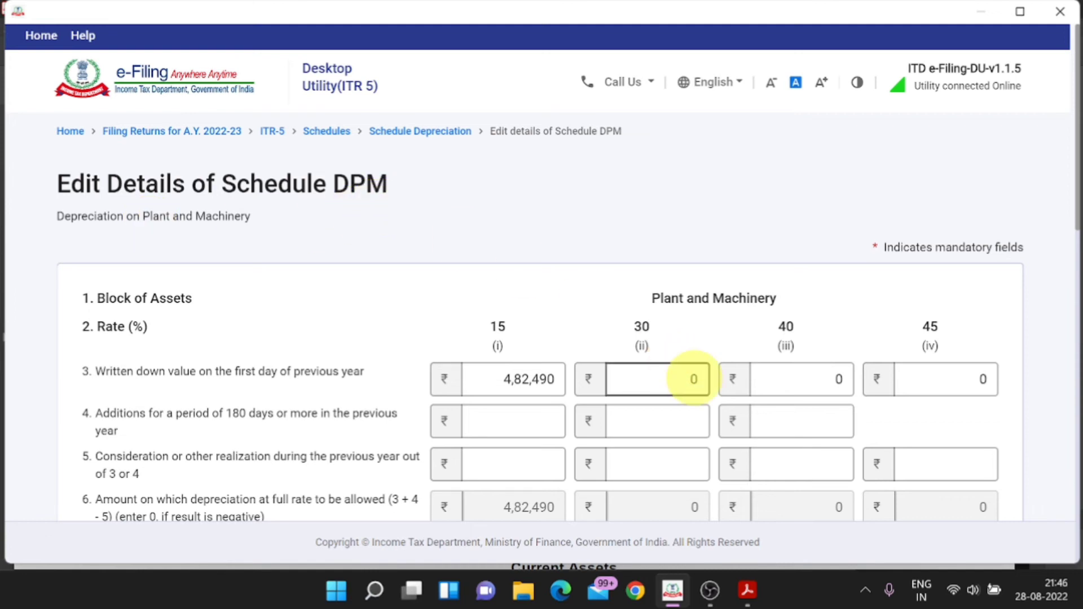
pyautogui.scroll(-2, 693, 379)
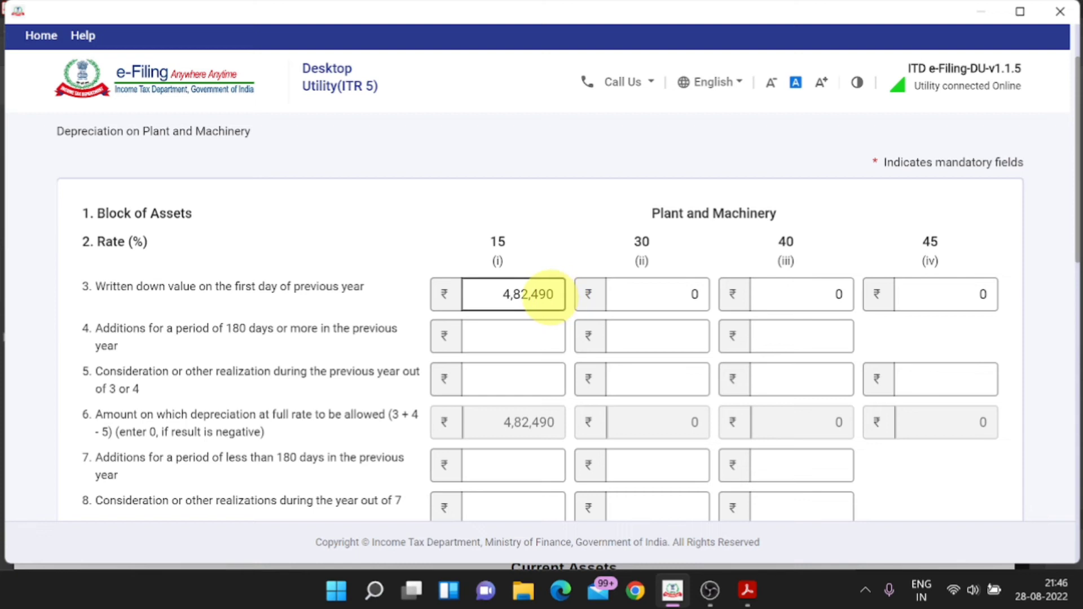
pyautogui.moveTo(550, 292); pyautogui.dragTo(496, 293)
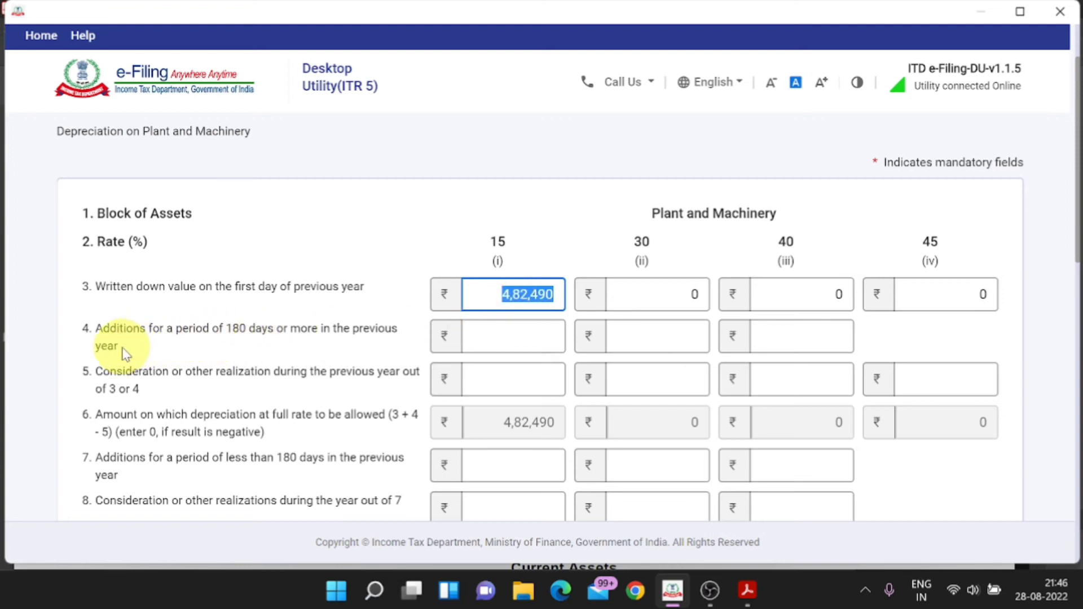
pyautogui.moveTo(118, 346); pyautogui.dragTo(96, 337)
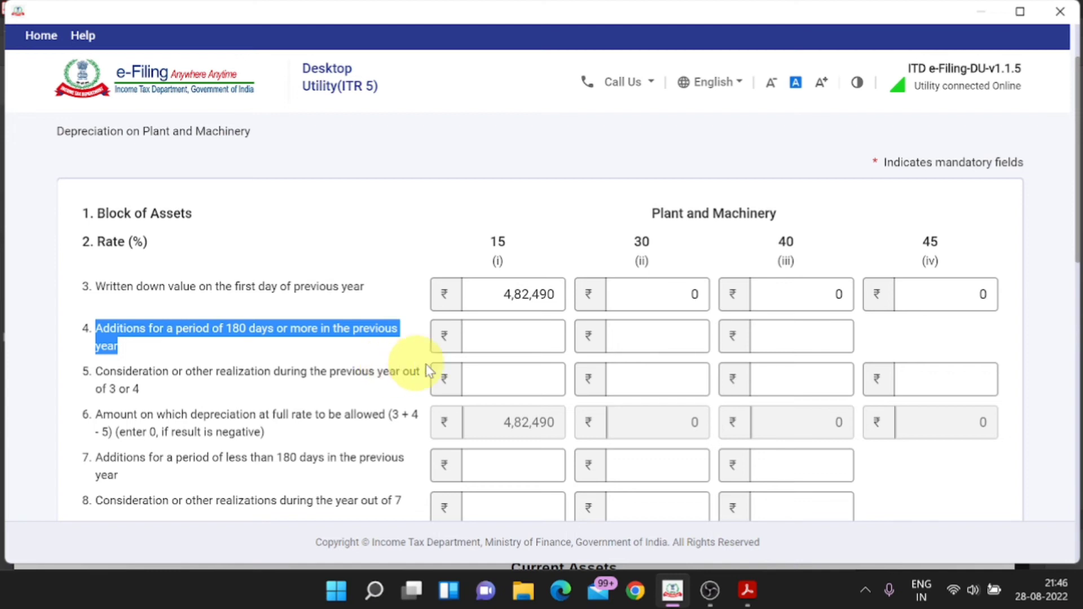
pyautogui.click(520, 340)
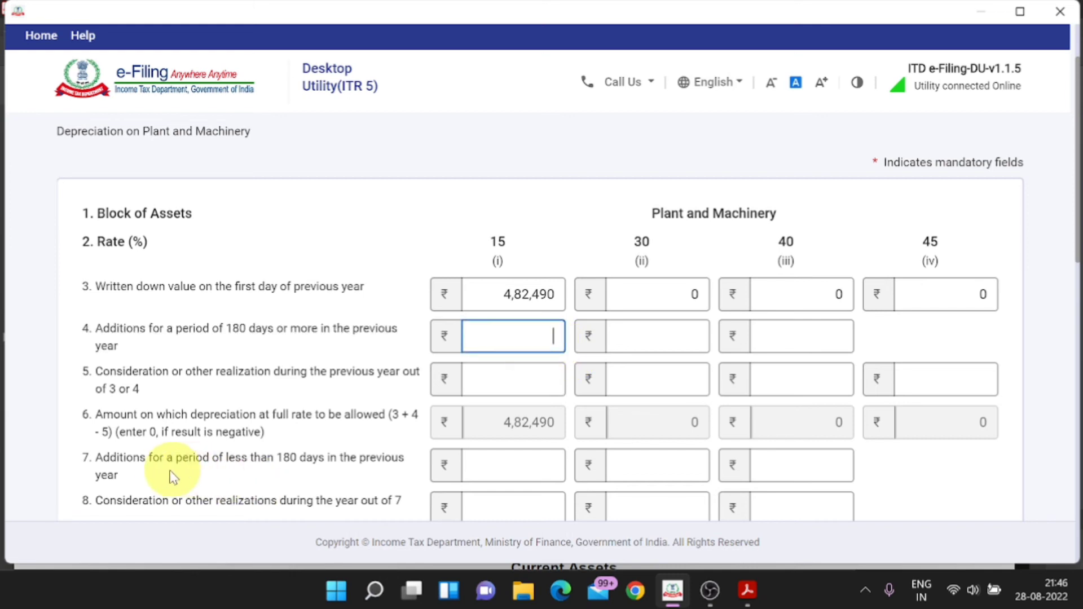
pyautogui.moveTo(126, 482); pyautogui.dragTo(95, 468)
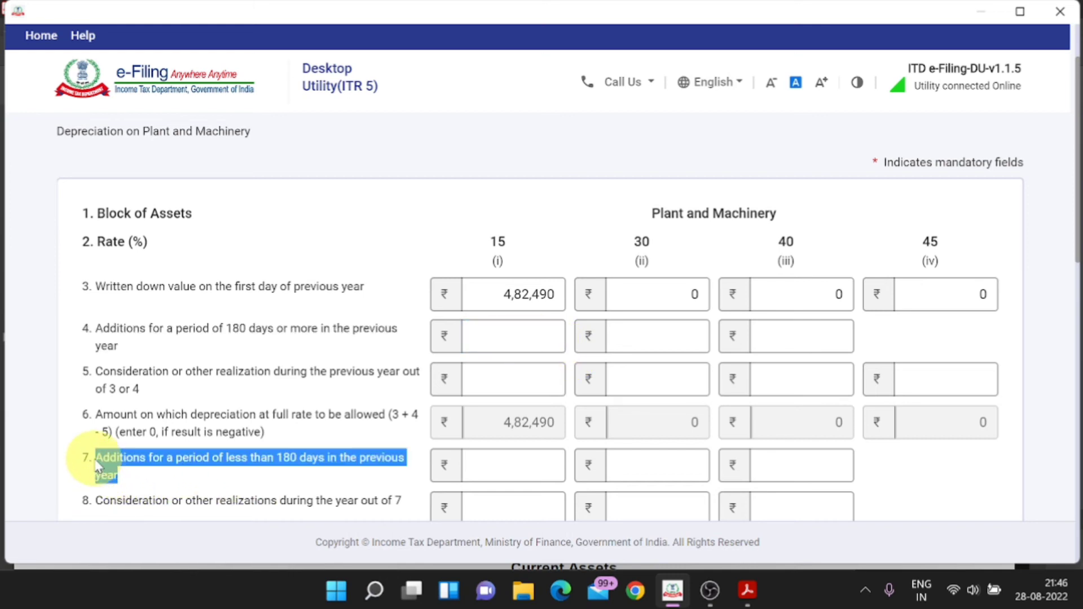
pyautogui.click(496, 466)
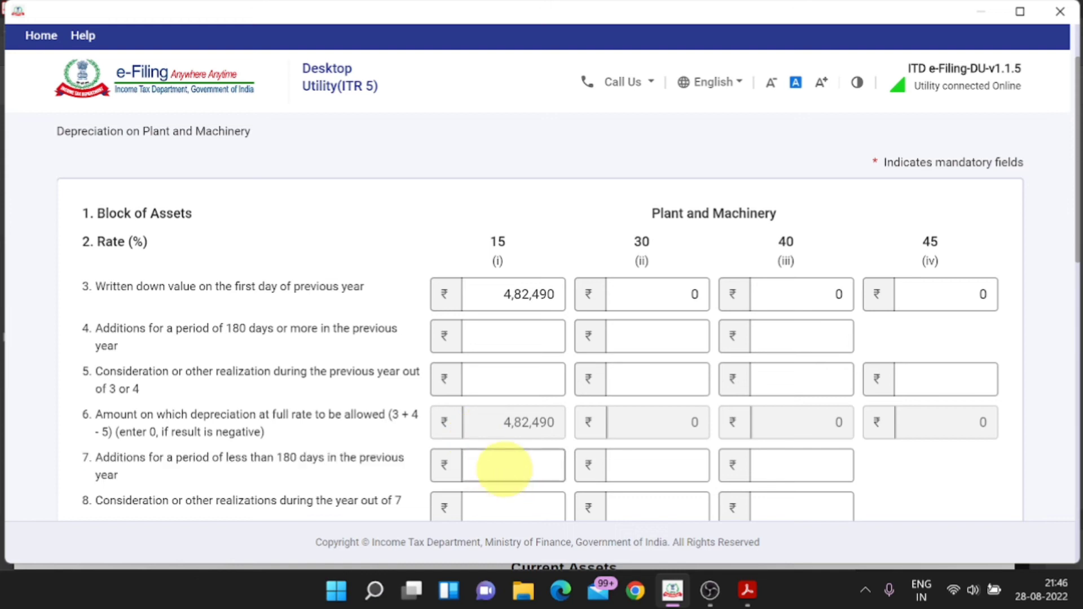
pyautogui.moveTo(120, 477); pyautogui.dragTo(101, 460)
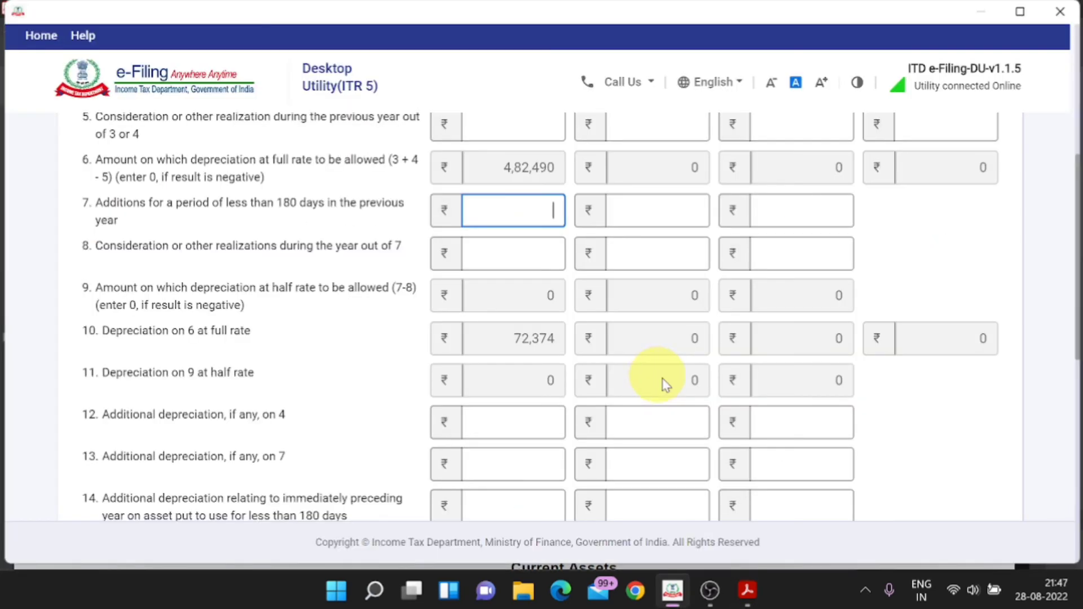
pyautogui.scroll(5, 950, 357)
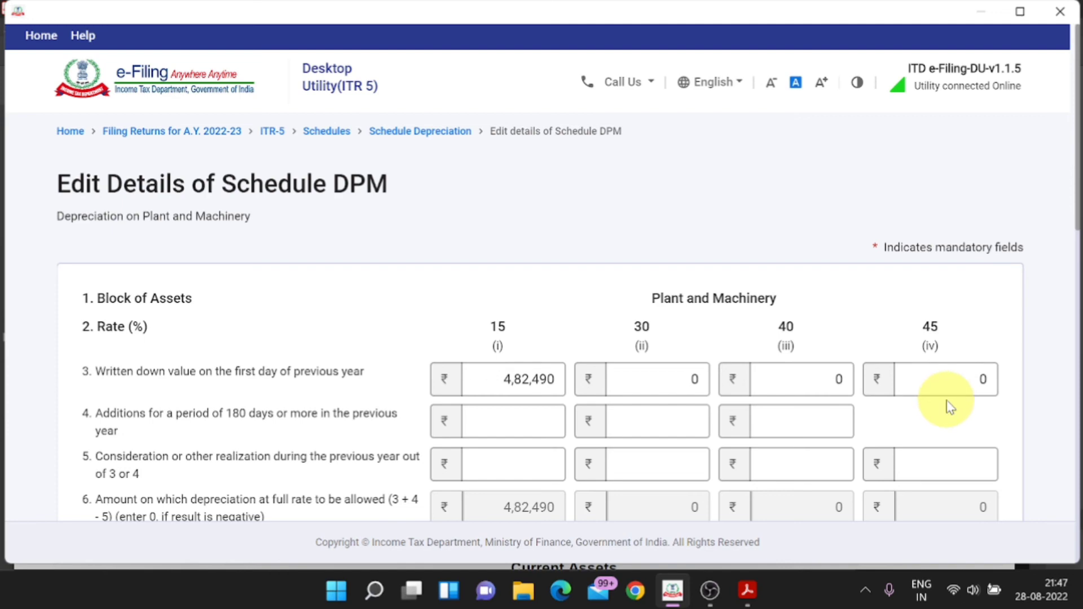
pyautogui.scroll(-12, 950, 406)
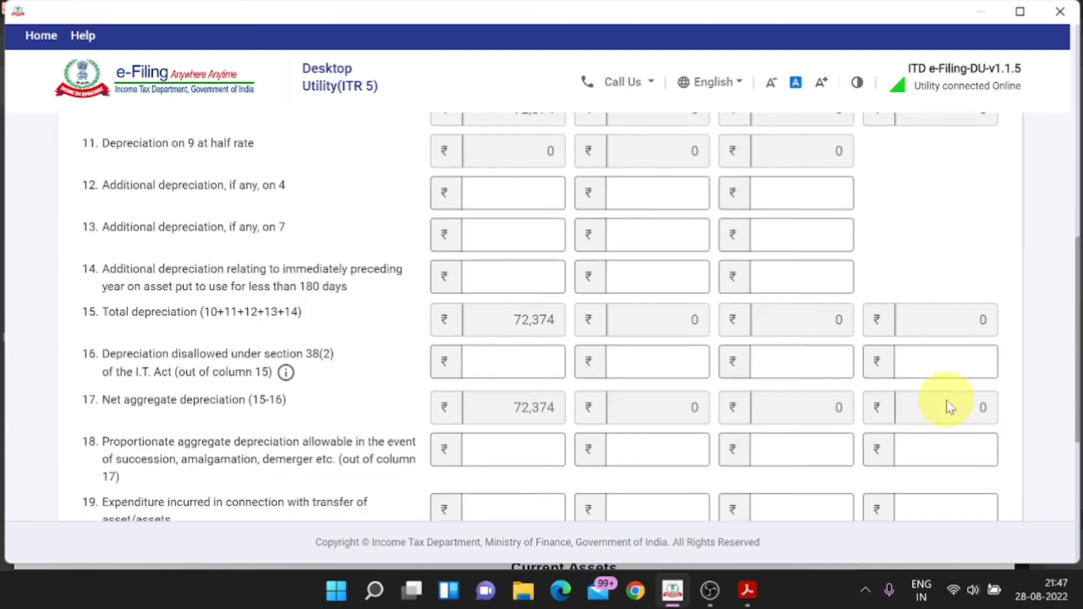
pyautogui.scroll(-5, 950, 407)
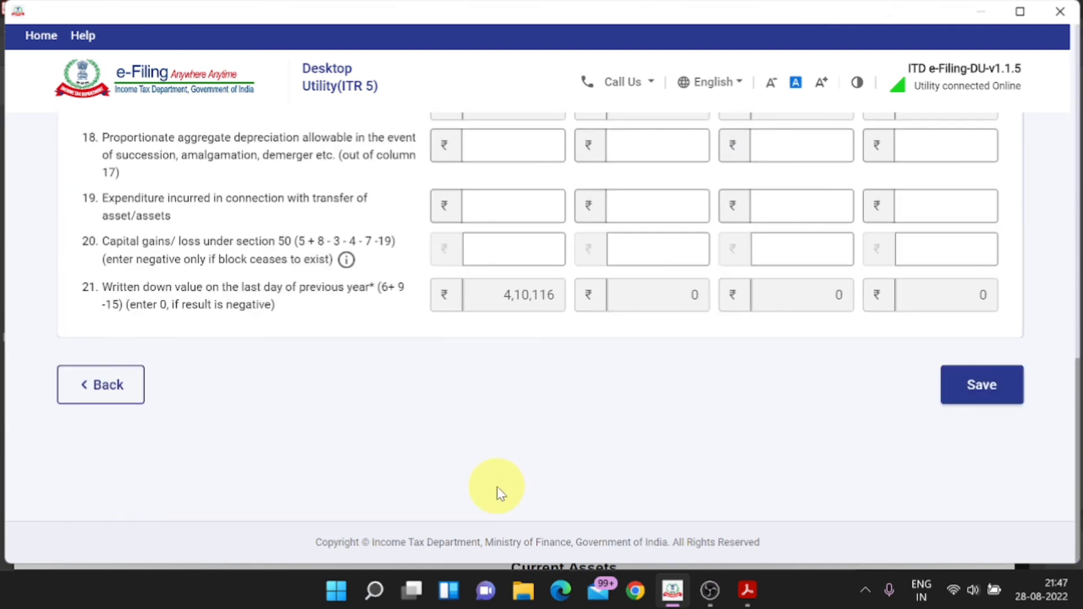
pyautogui.hotkey('alt', 'Tab')
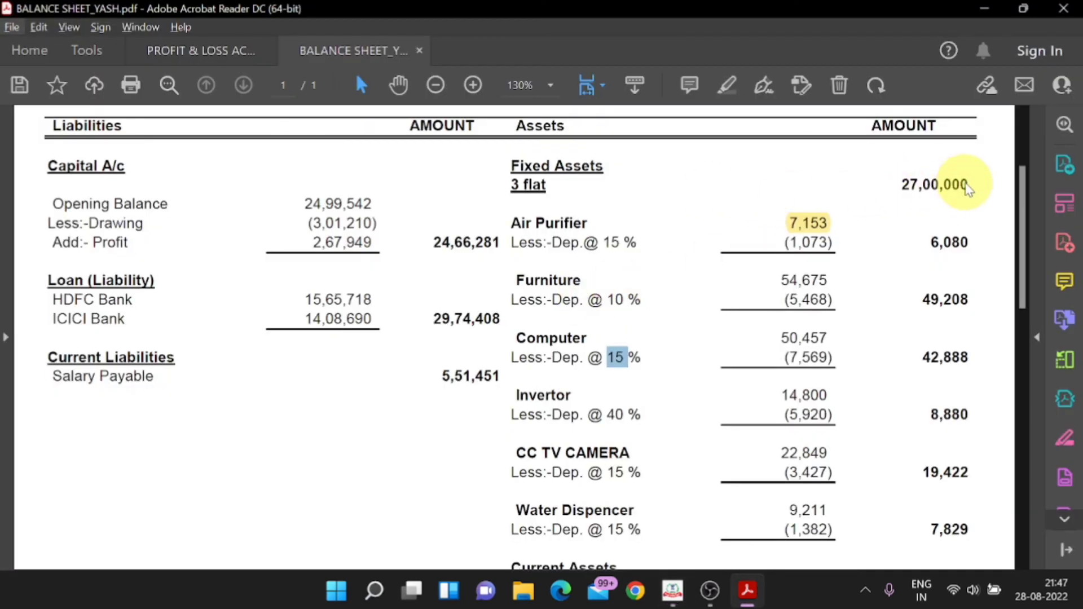
# Step: Copy the 3 flat's 27,00,000 amount from the balance sheet PDF and save the depreciation block
pyautogui.moveTo(969, 184); pyautogui.dragTo(910, 184)
pyautogui.hotkey('alt', 'Tab')
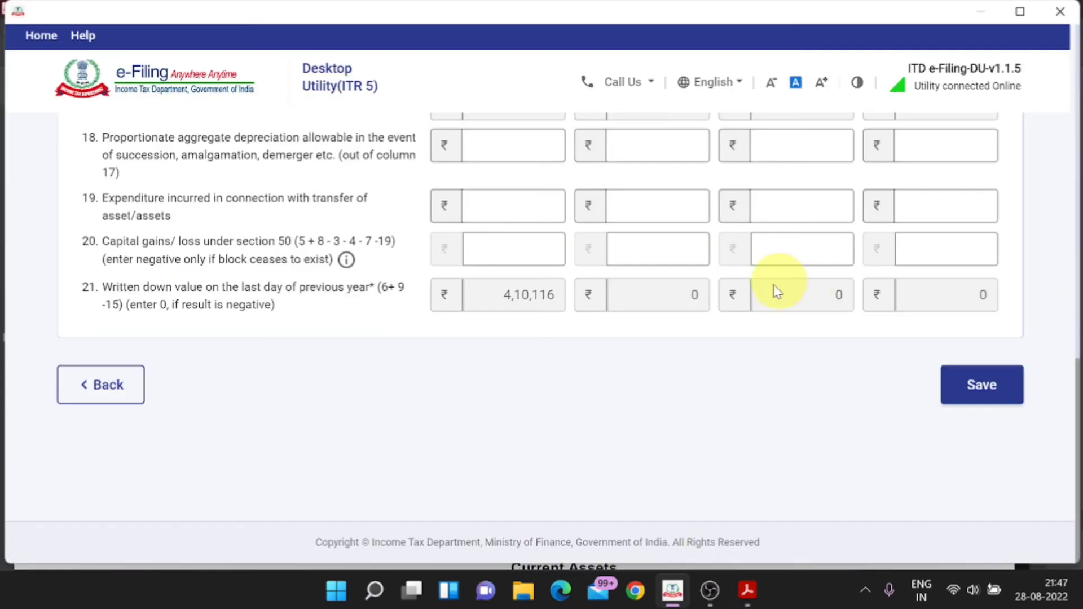
pyautogui.hotkey('alt', 'Tab')
pyautogui.moveTo(969, 185); pyautogui.dragTo(894, 184)
pyautogui.hotkey('alt', 'Tab')
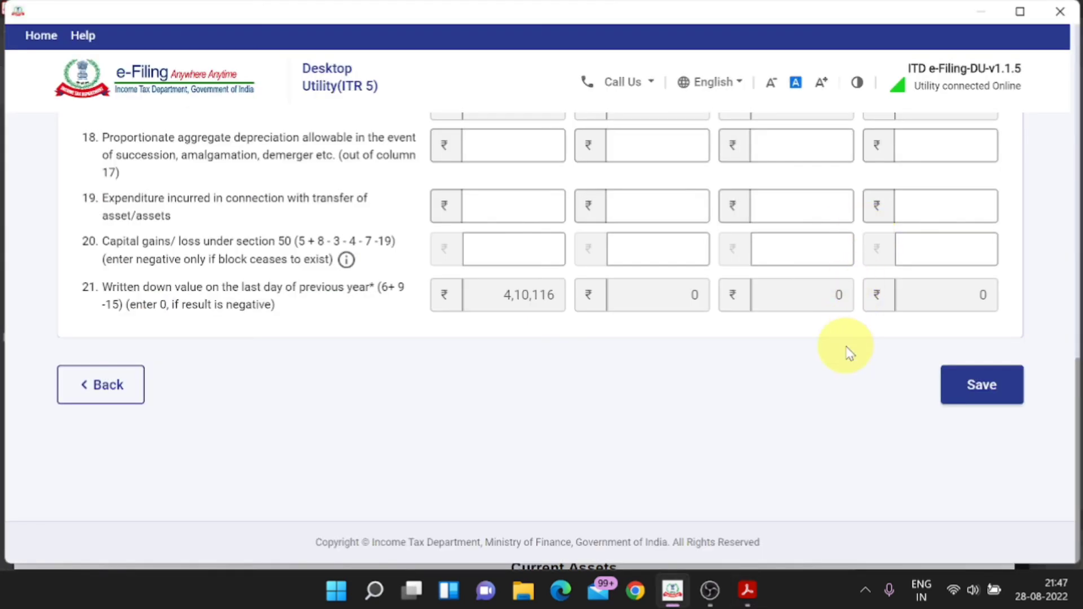
pyautogui.click(955, 397)
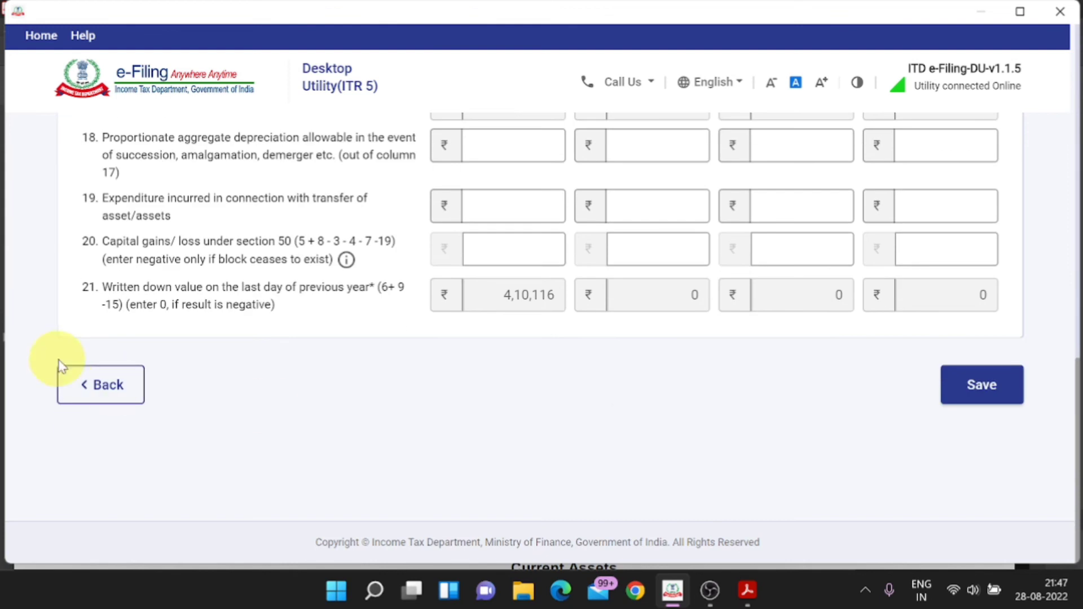
# Step: Review Schedule DPM's 4,82,490 opening and 4,10,116 closing values, then expand Schedule DOA
pyautogui.click(134, 386)
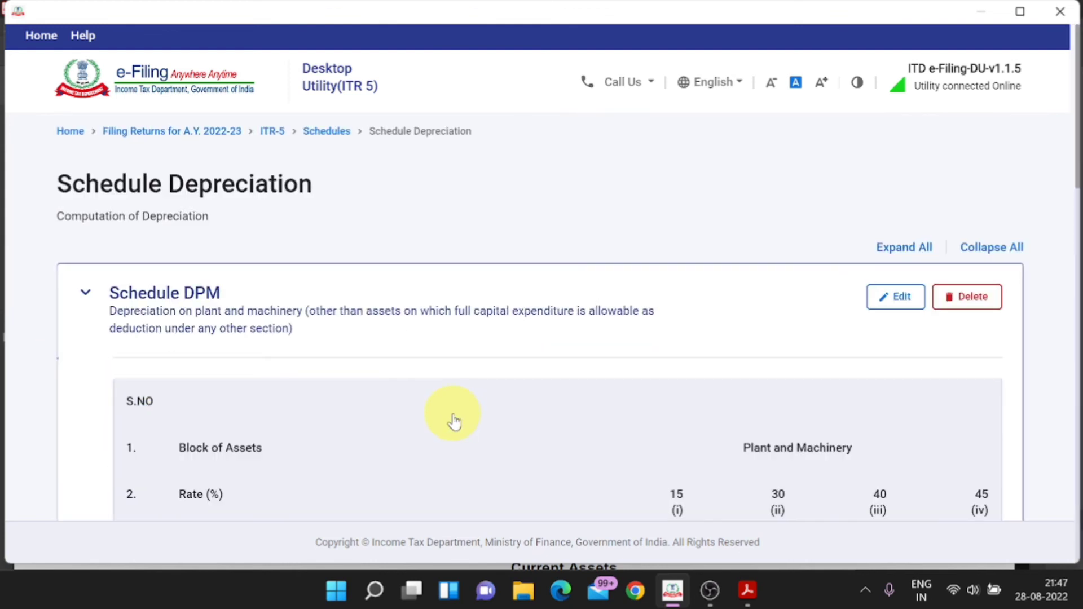
pyautogui.scroll(-1, 450, 418)
pyautogui.scroll(-2, 686, 428)
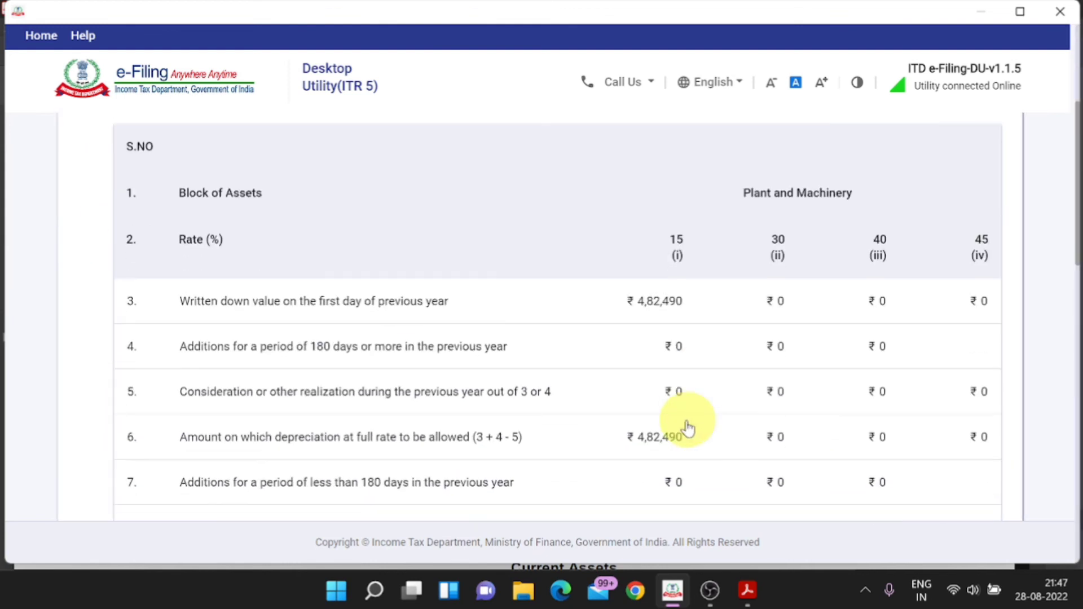
pyautogui.scroll(-8, 846, 370)
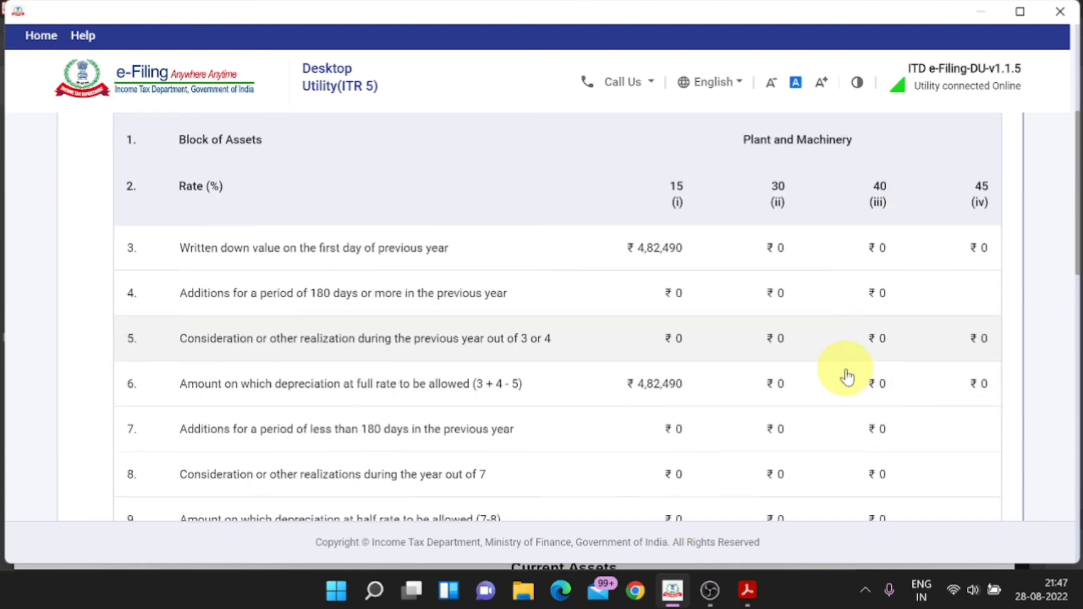
pyautogui.scroll(-5, 846, 372)
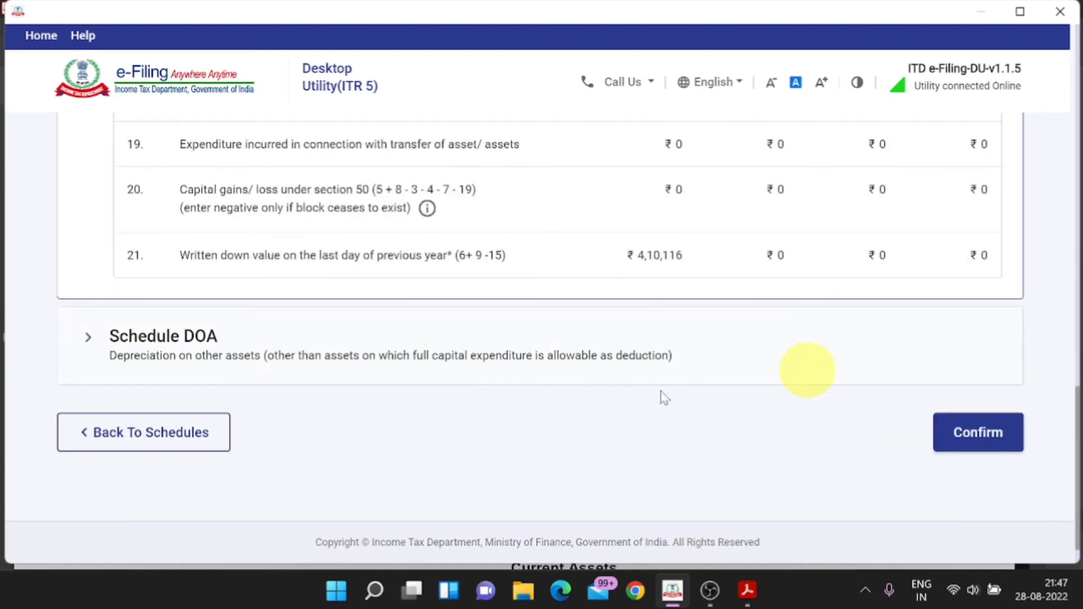
pyautogui.click(180, 354)
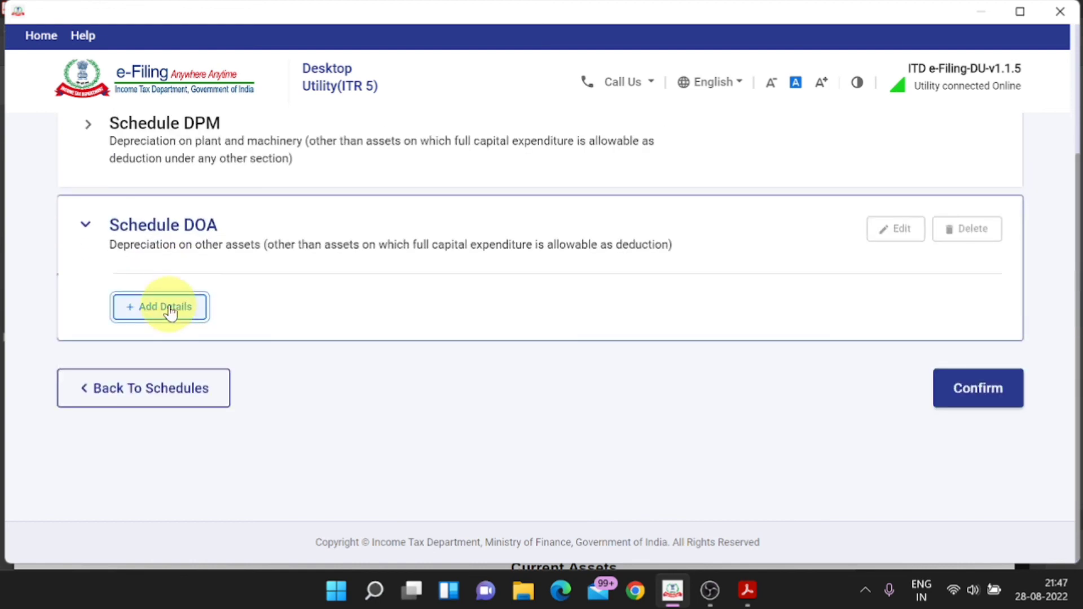
# Step: Look through the Schedule DOA details form's Land, 5%, 10% and 40% opening value fields
pyautogui.click(169, 308)
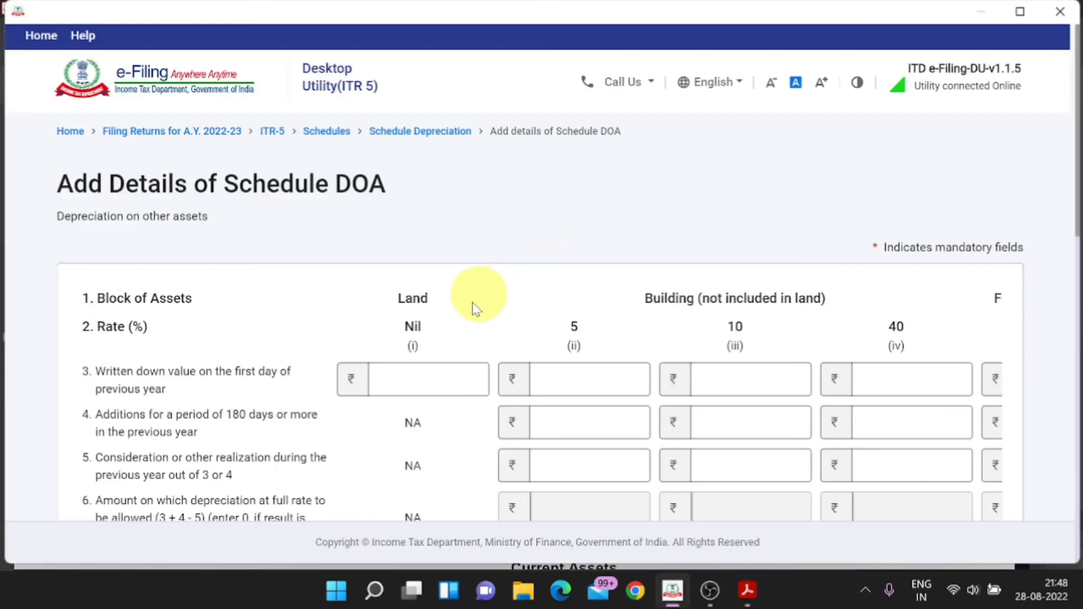
pyautogui.click(433, 383)
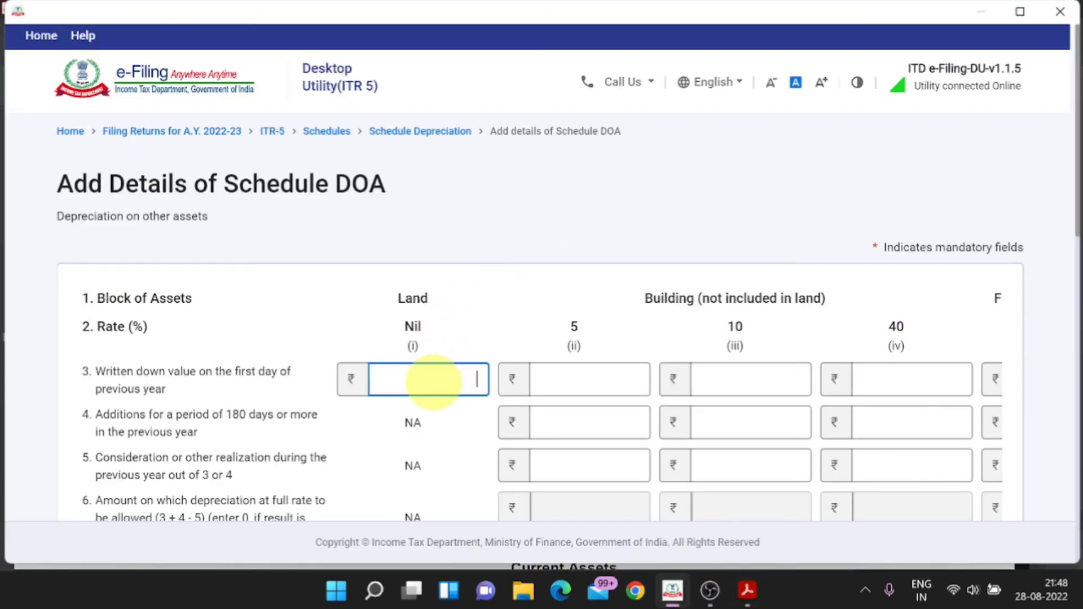
pyautogui.click(592, 376)
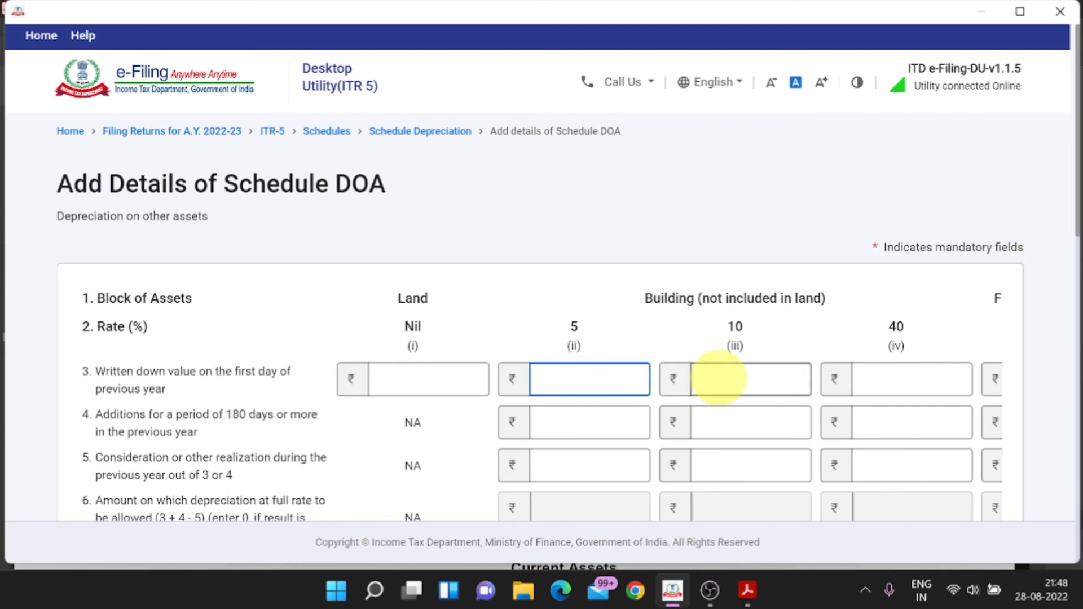
pyautogui.click(727, 377)
pyautogui.click(933, 379)
pyautogui.scroll(-10, 849, 449)
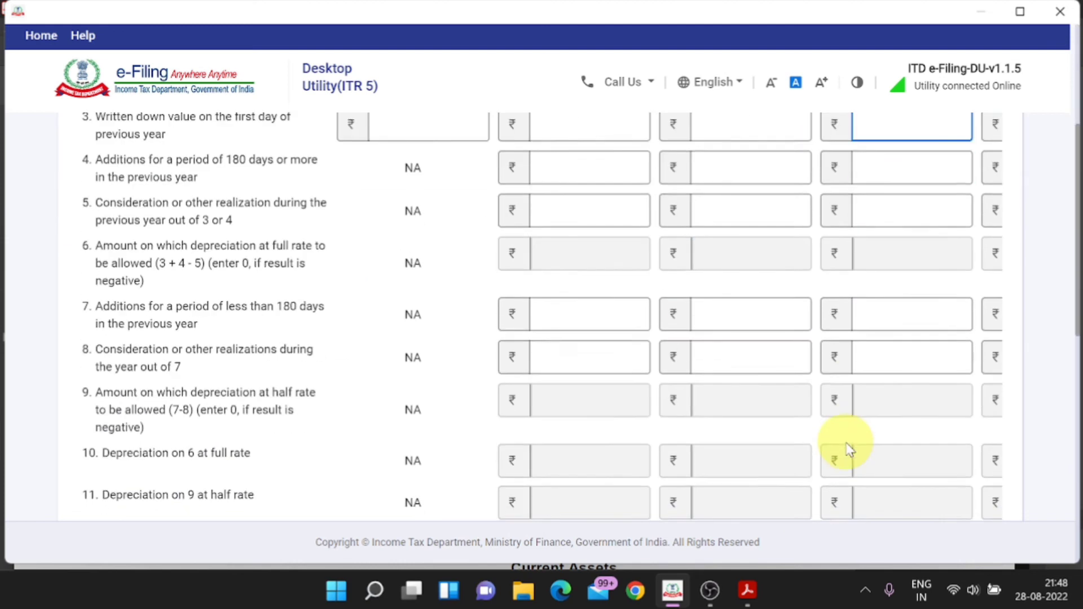
pyautogui.scroll(-5, 845, 450)
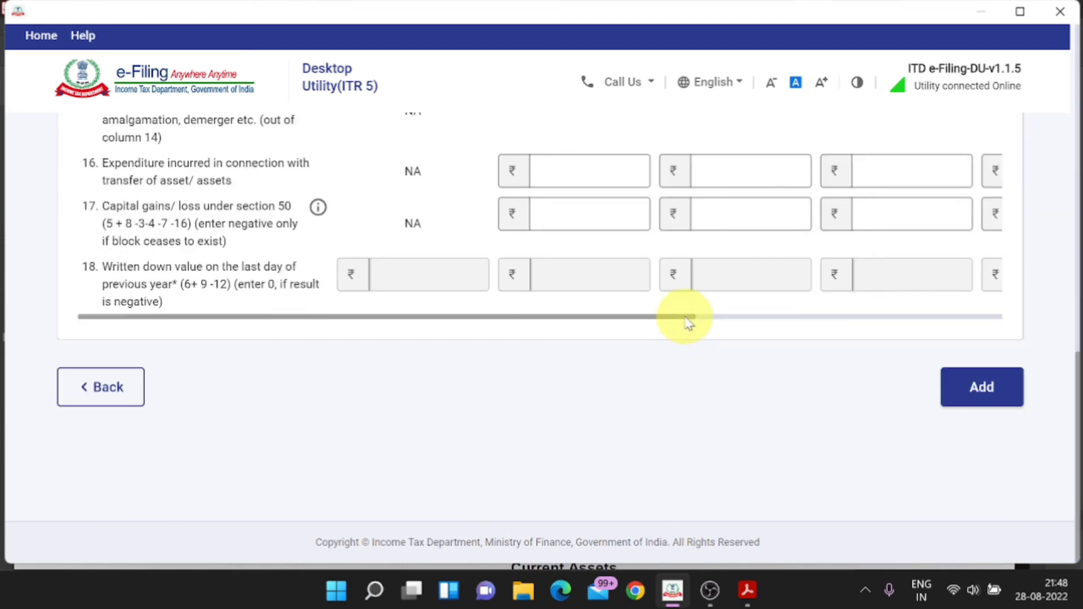
pyautogui.moveTo(688, 316); pyautogui.dragTo(908, 317)
pyautogui.scroll(15, 813, 358)
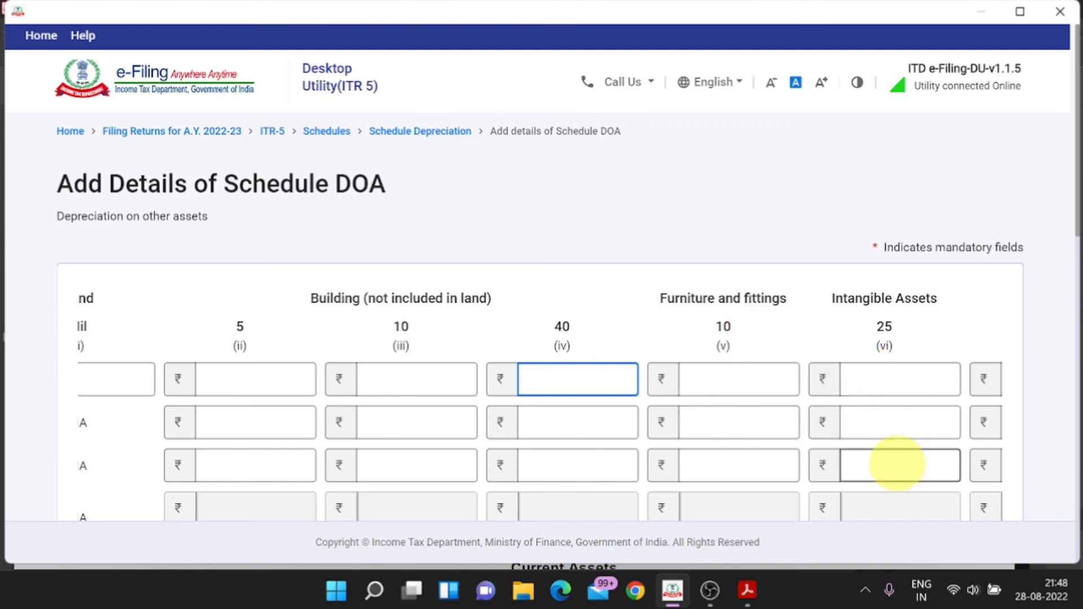
pyautogui.scroll(-5, 759, 491)
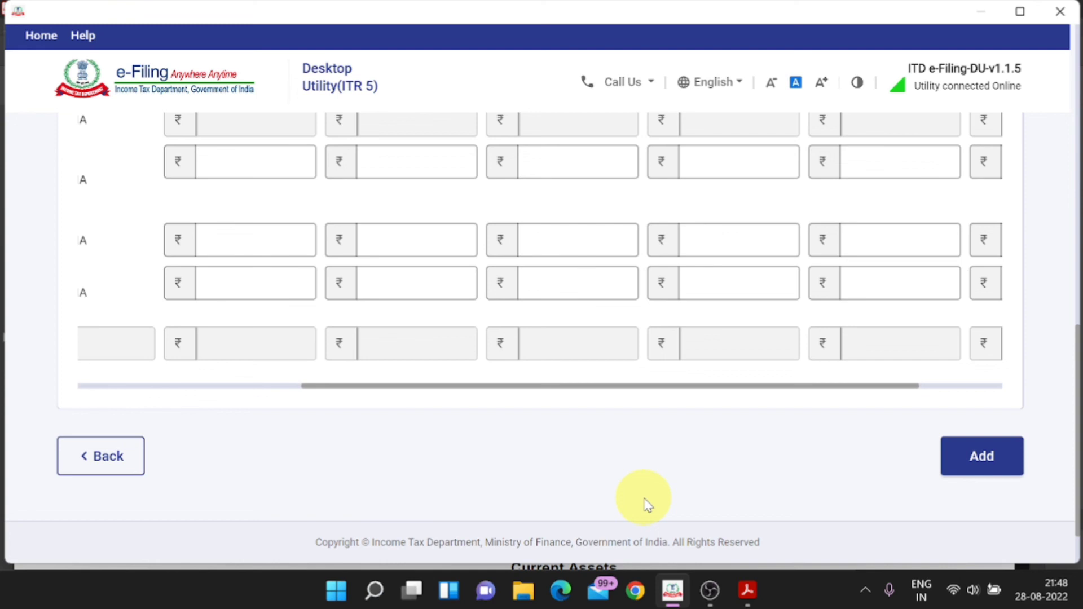
# Step: Leave Schedule DOA empty and return to the list of all schedules
pyautogui.click(100, 463)
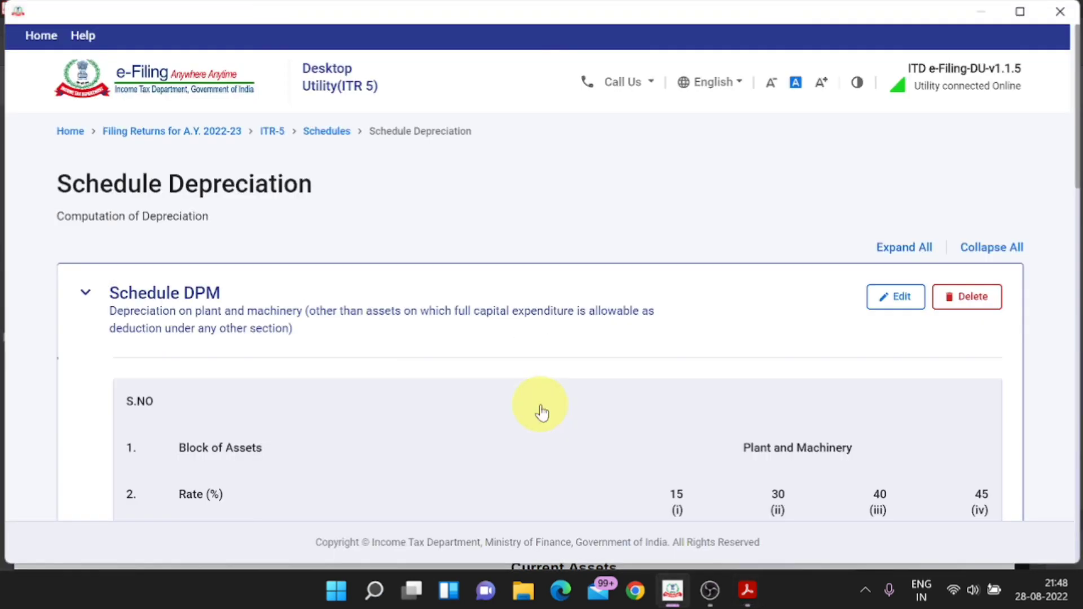
pyautogui.scroll(-5, 541, 412)
pyautogui.scroll(-10, 541, 412)
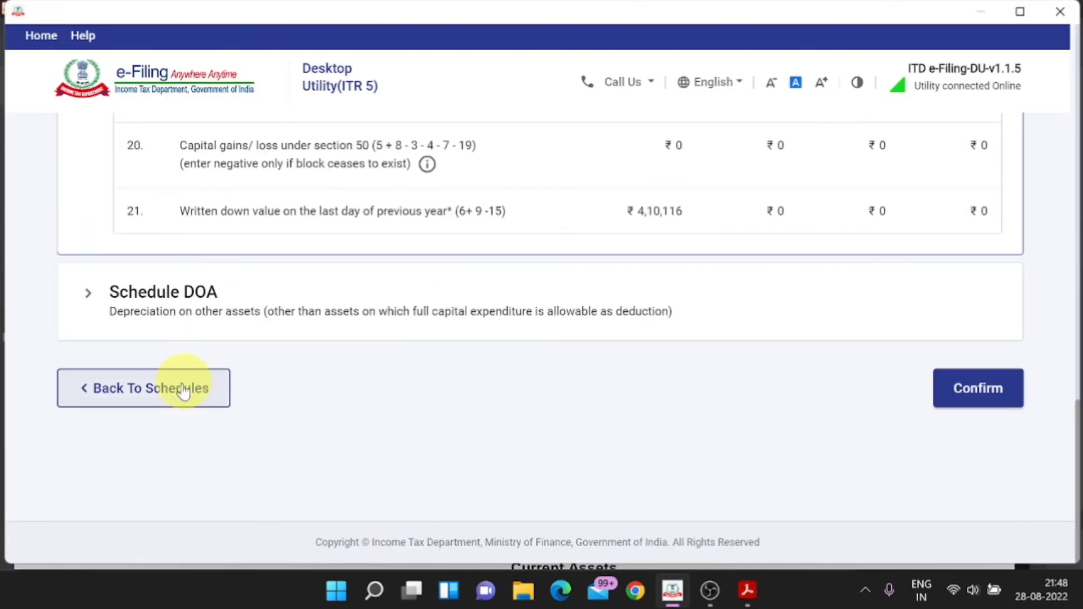
pyautogui.click(184, 399)
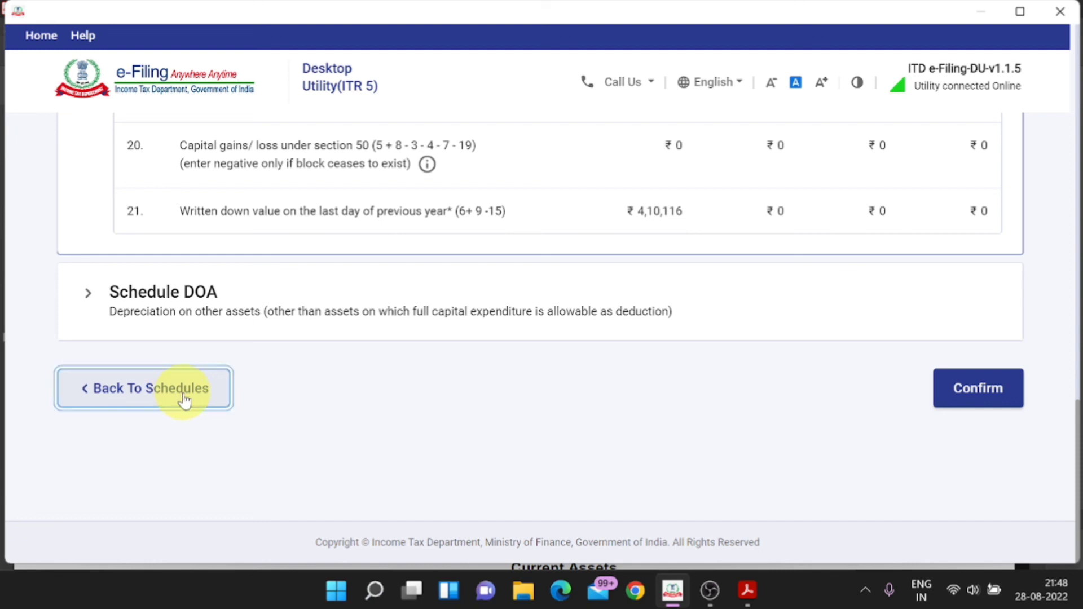
# Step: Confirm Schedule BP showing chargeable business income of ₹2,20,414
pyautogui.scroll(-15, 520, 440)
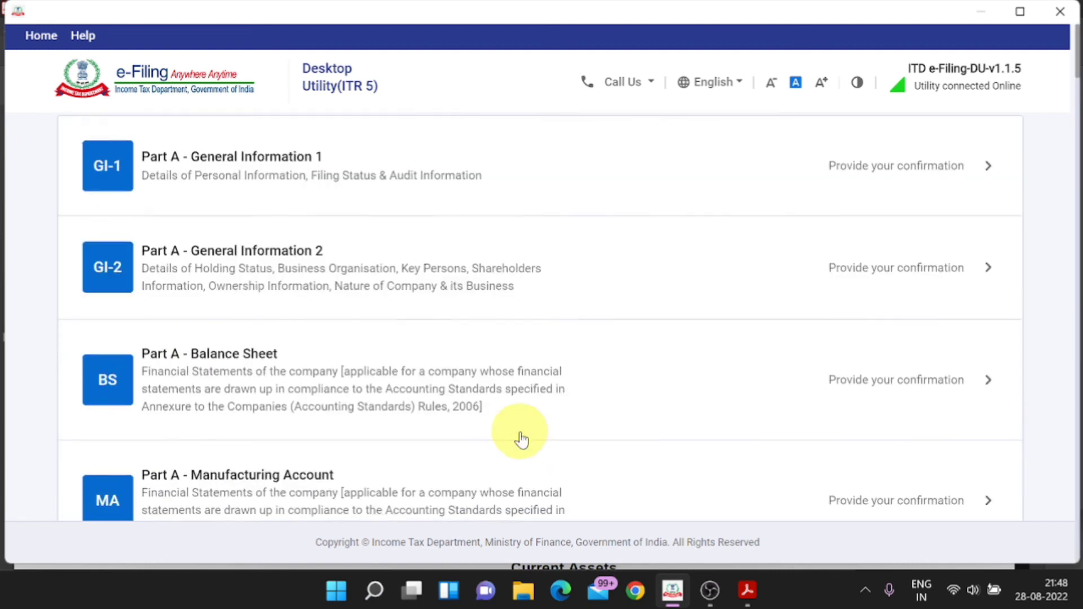
pyautogui.scroll(-3, 520, 440)
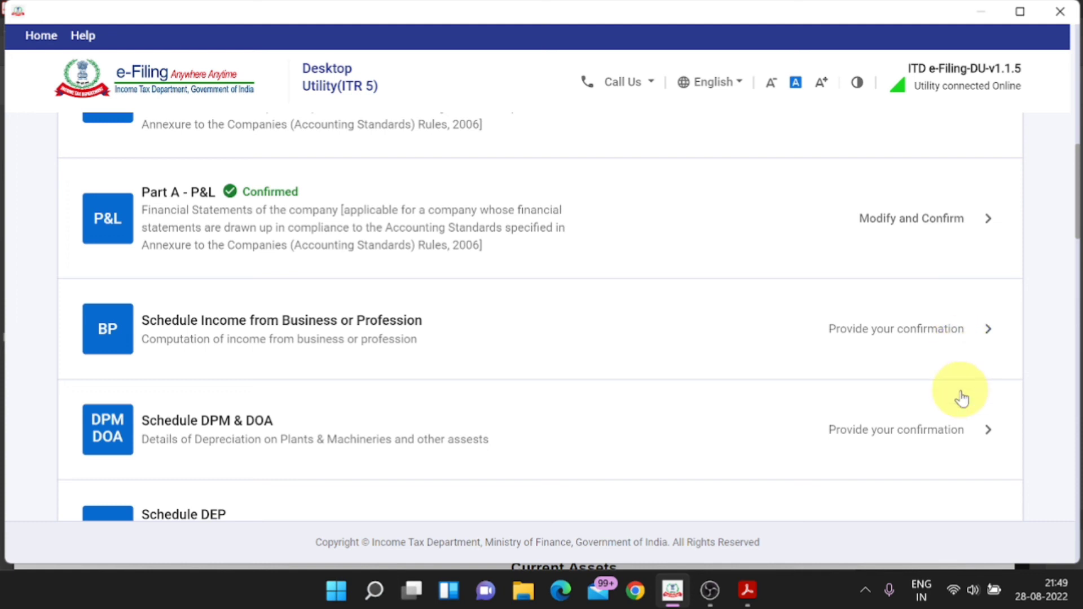
pyautogui.click(930, 373)
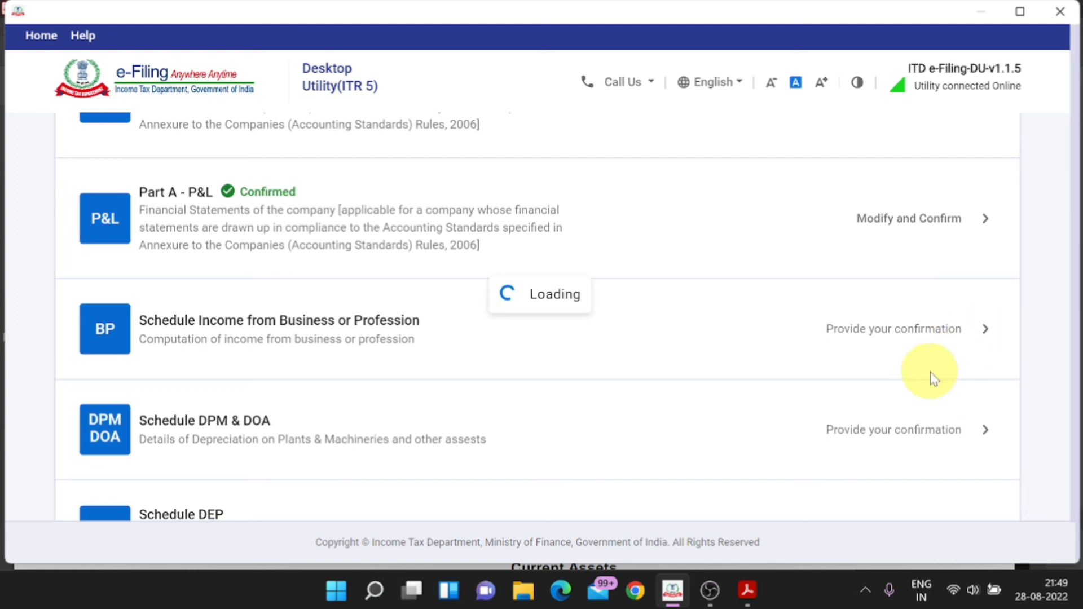
pyautogui.scroll(-5, 931, 380)
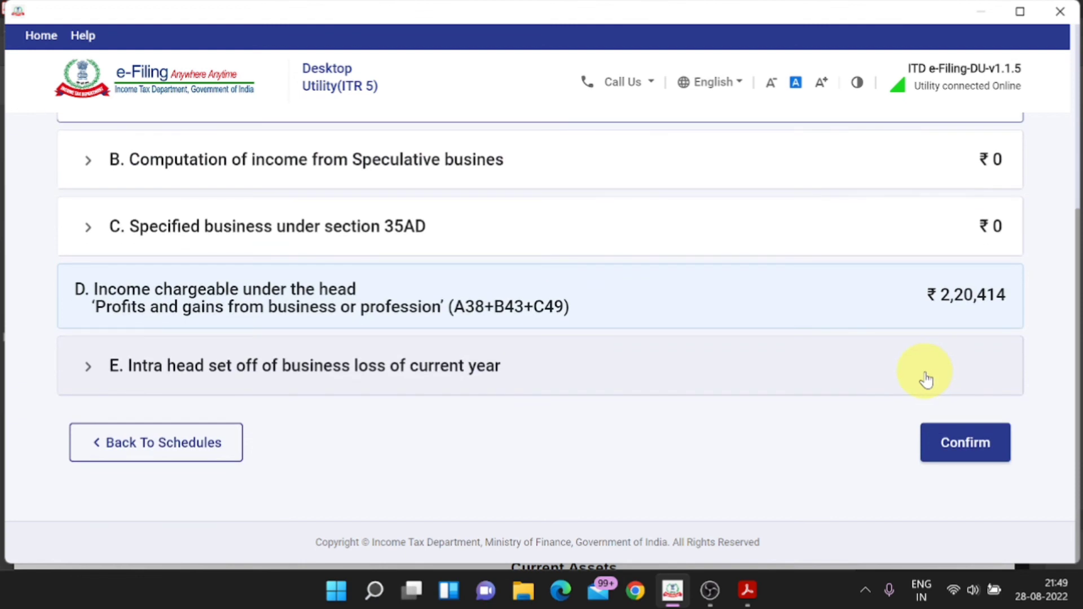
pyautogui.click(962, 450)
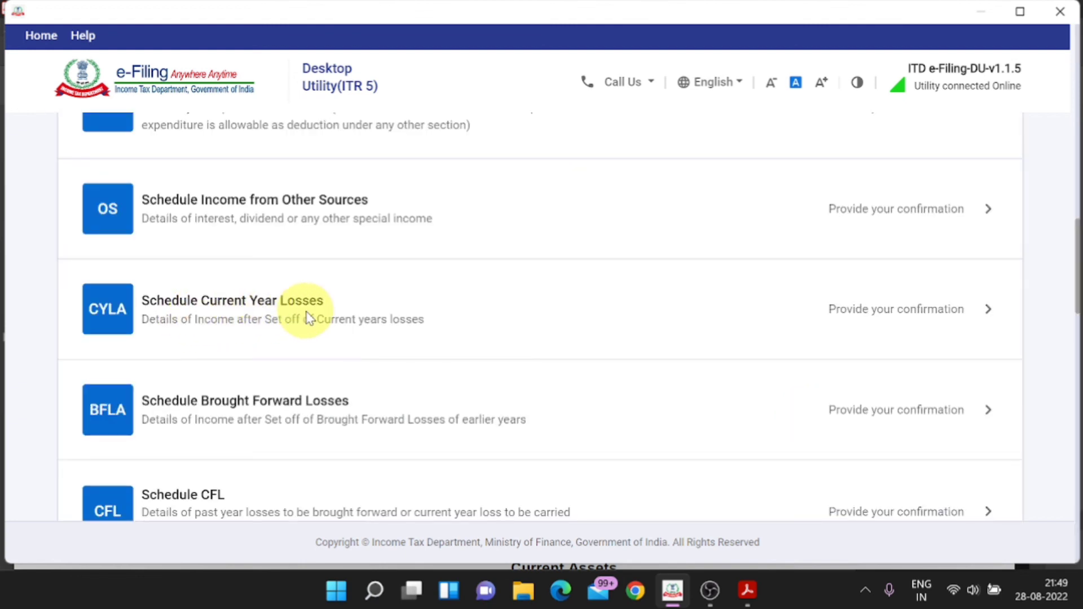
# Step: Confirm Schedule CYLA, then compute the brought forward loss set-off in Schedule BFLA
pyautogui.click(843, 337)
pyautogui.scroll(-10, 773, 428)
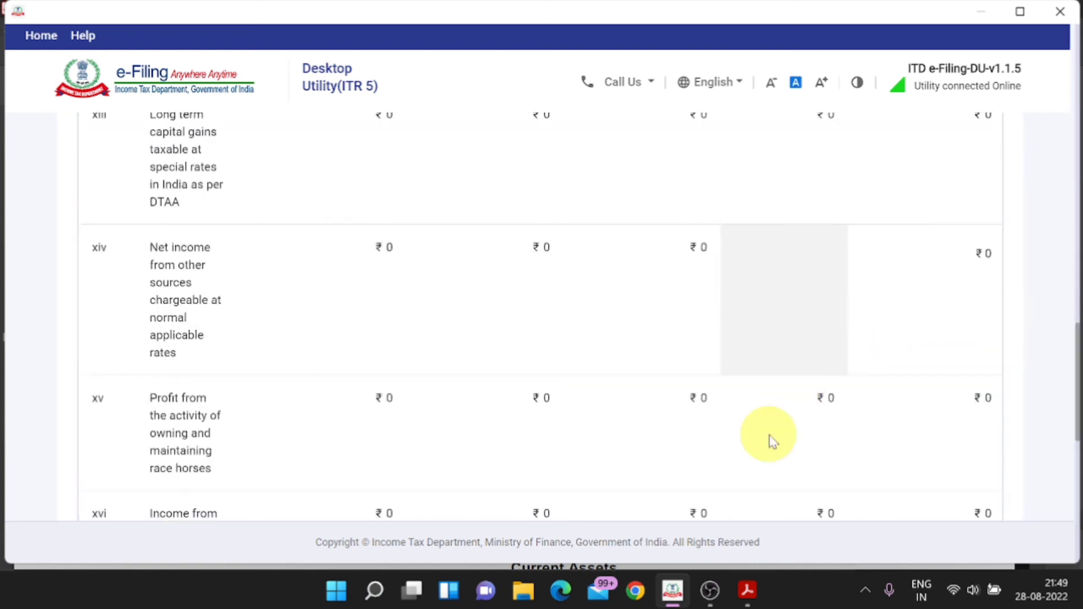
pyautogui.click(976, 388)
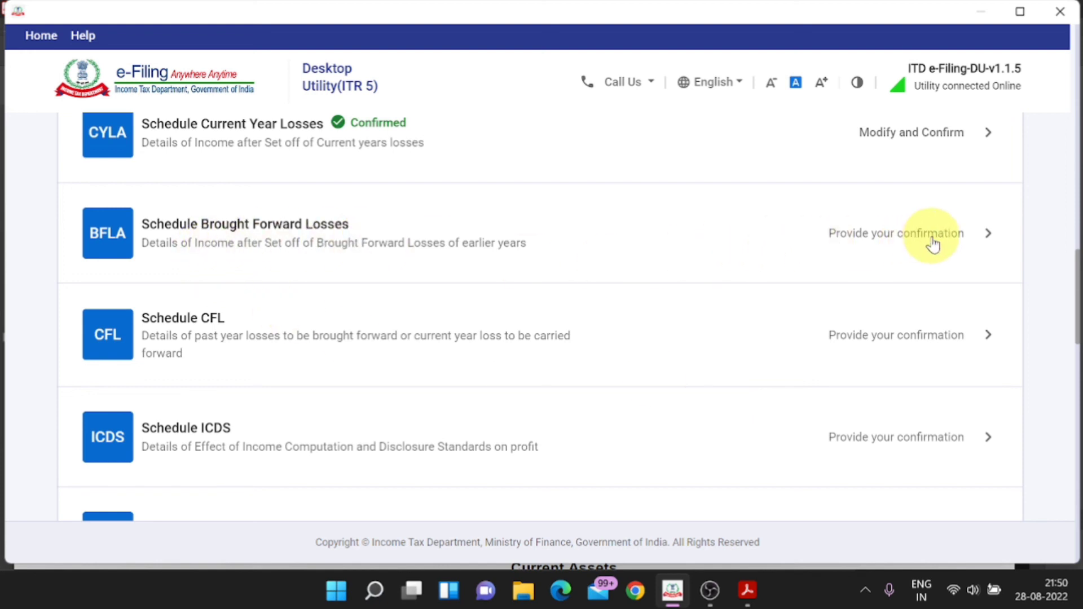
pyautogui.click(838, 277)
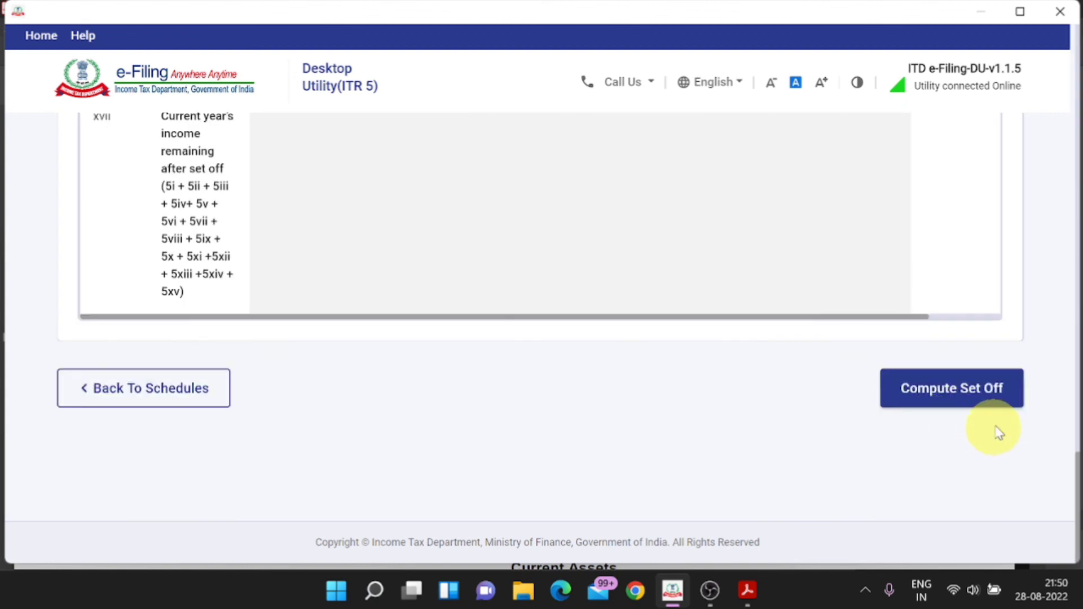
pyautogui.click(975, 396)
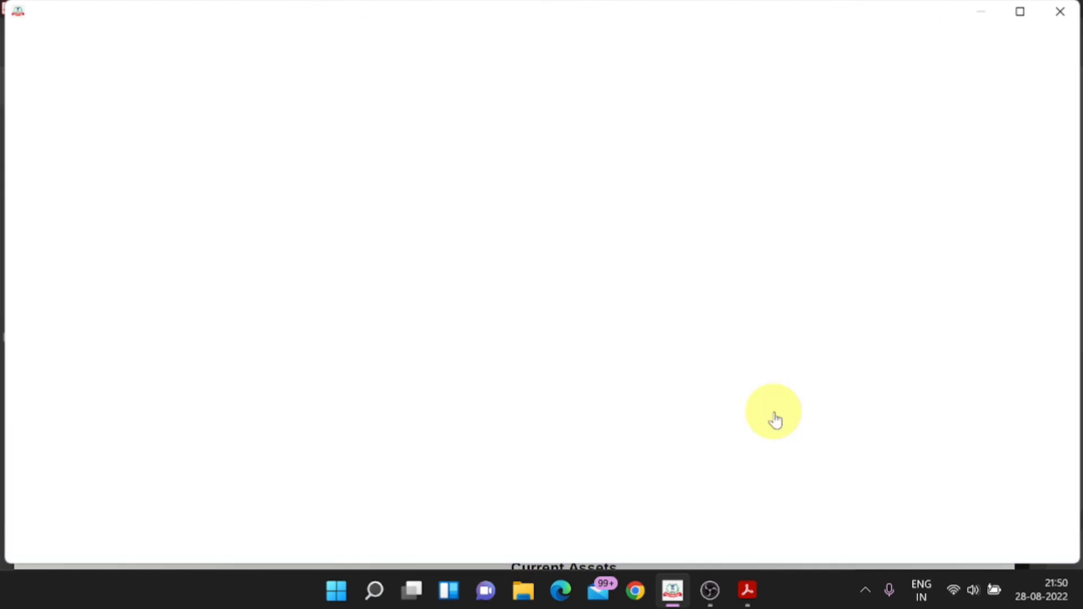